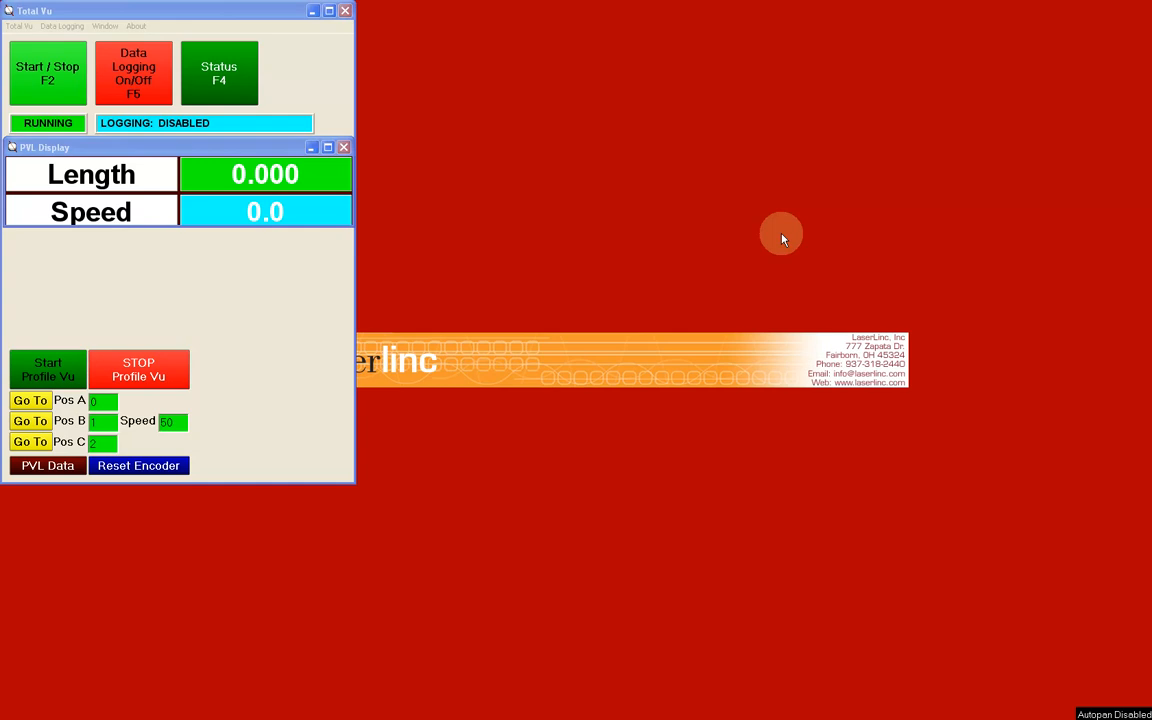
# - Start a new scanner measurement from the full configuration's Measurements, using TLAser330 as the source scanner
pyautogui.click(20, 27)
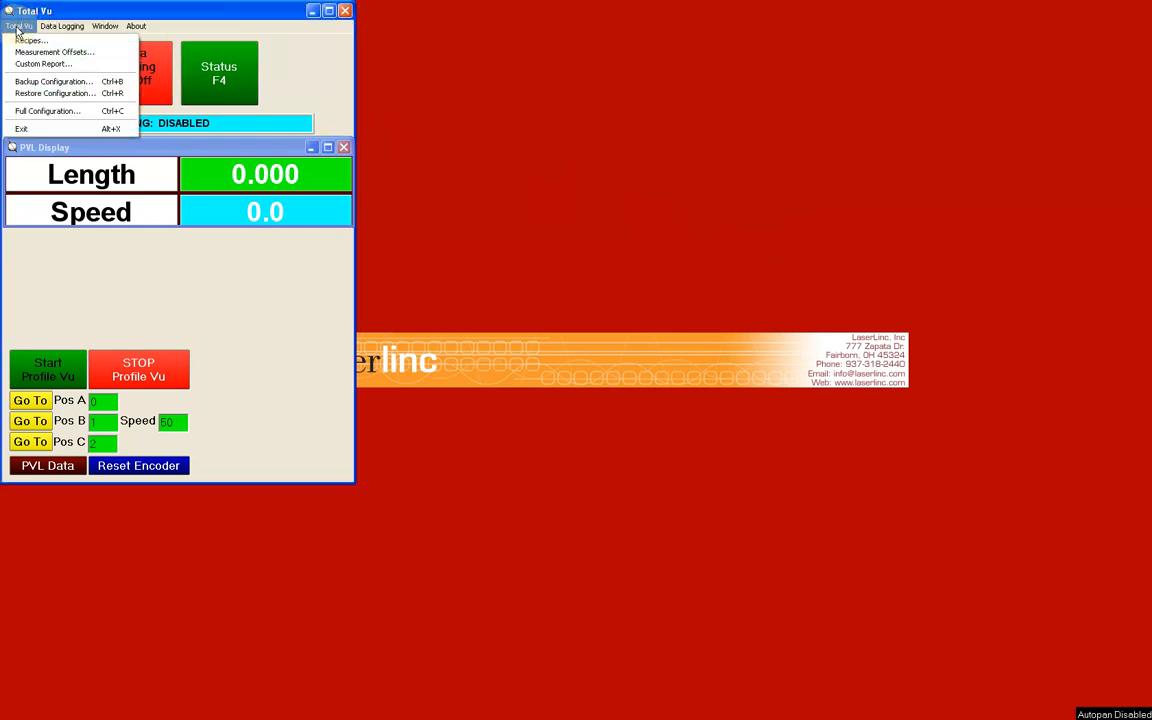
pyautogui.click(38, 111)
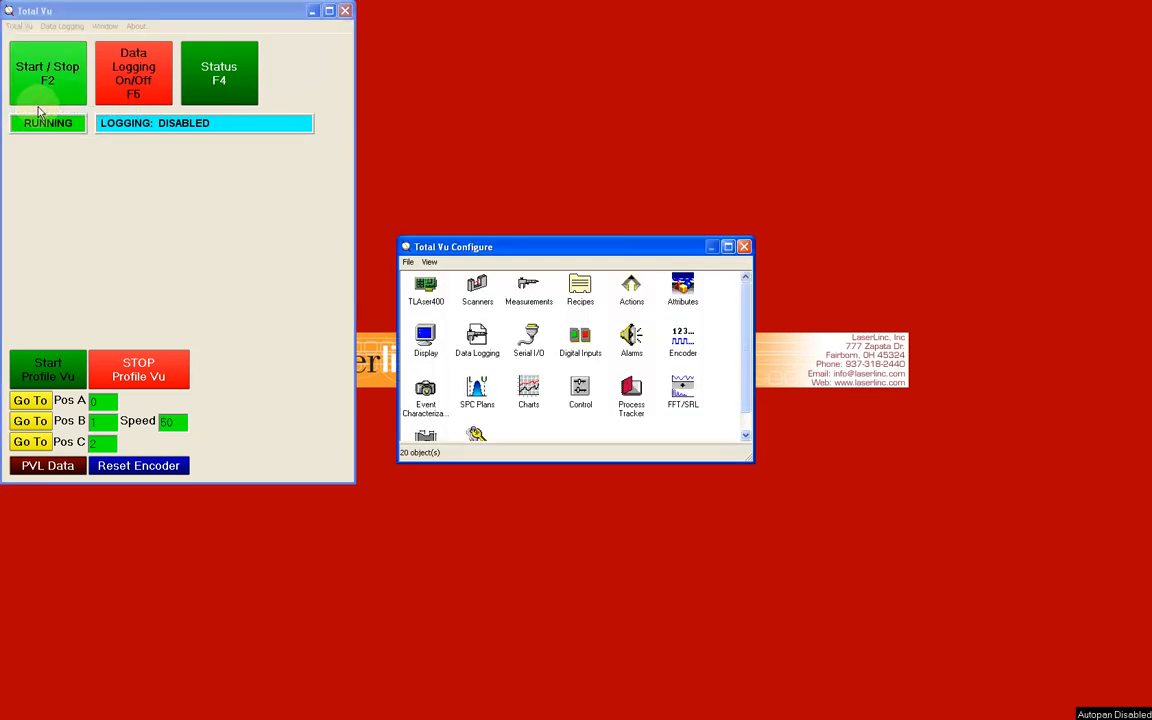
pyautogui.click(522, 291)
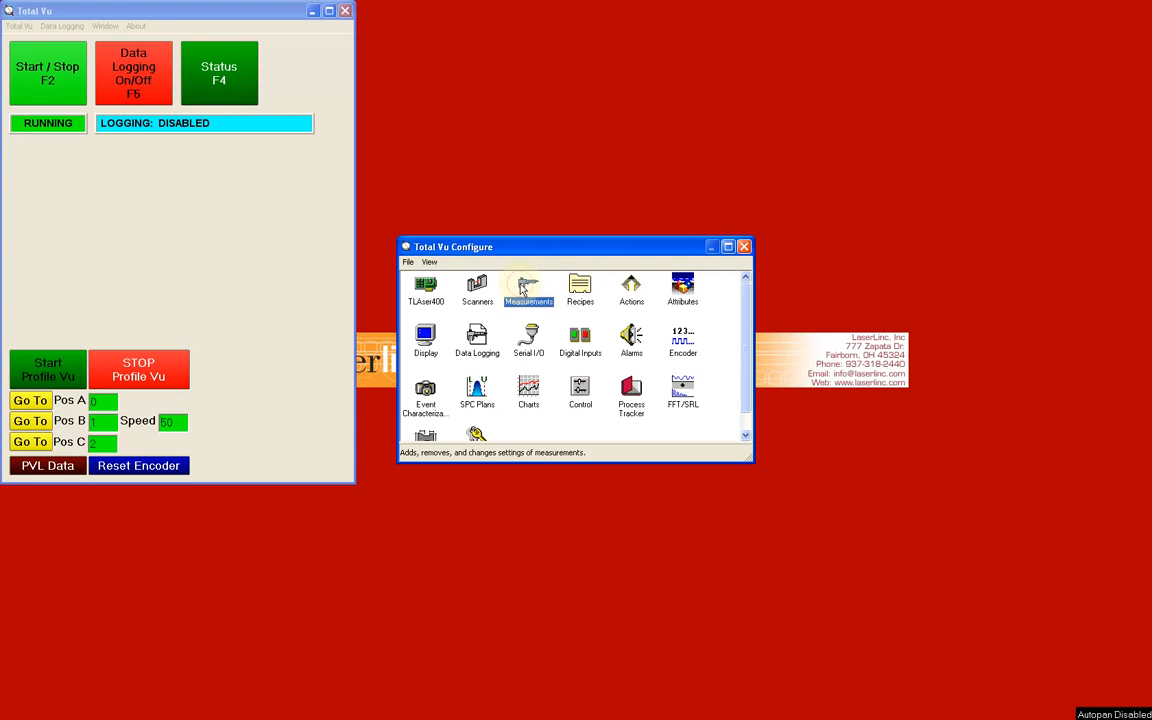
pyautogui.doubleClick(522, 291)
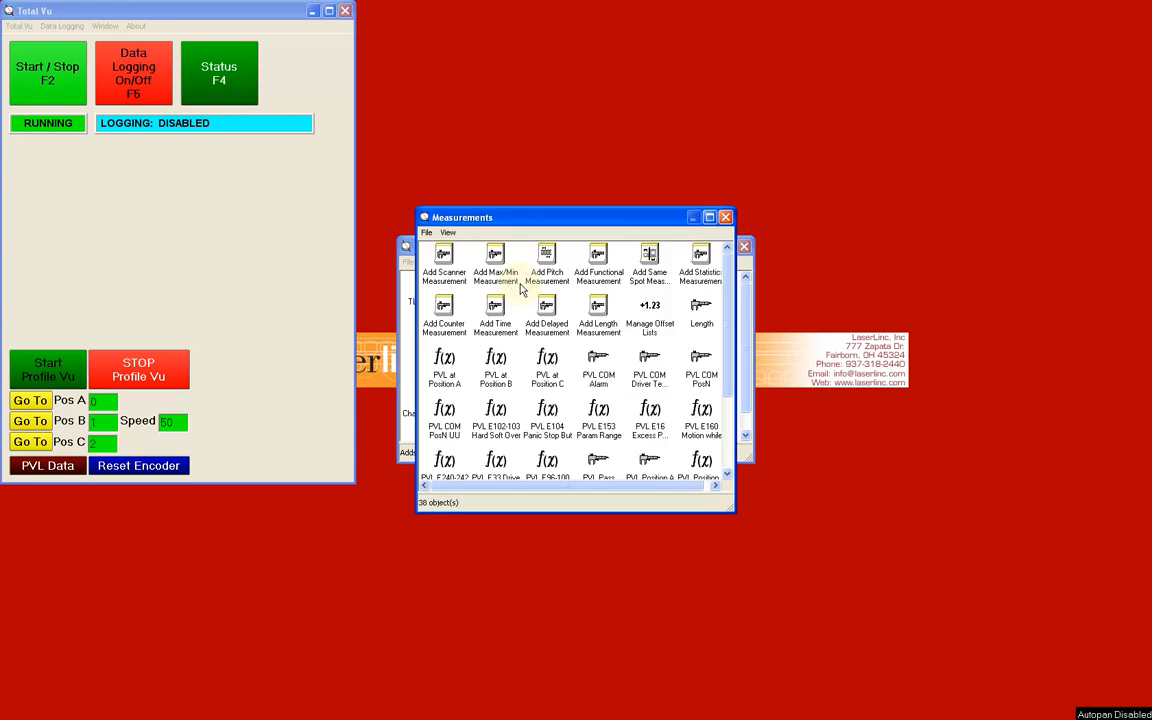
pyautogui.doubleClick(444, 257)
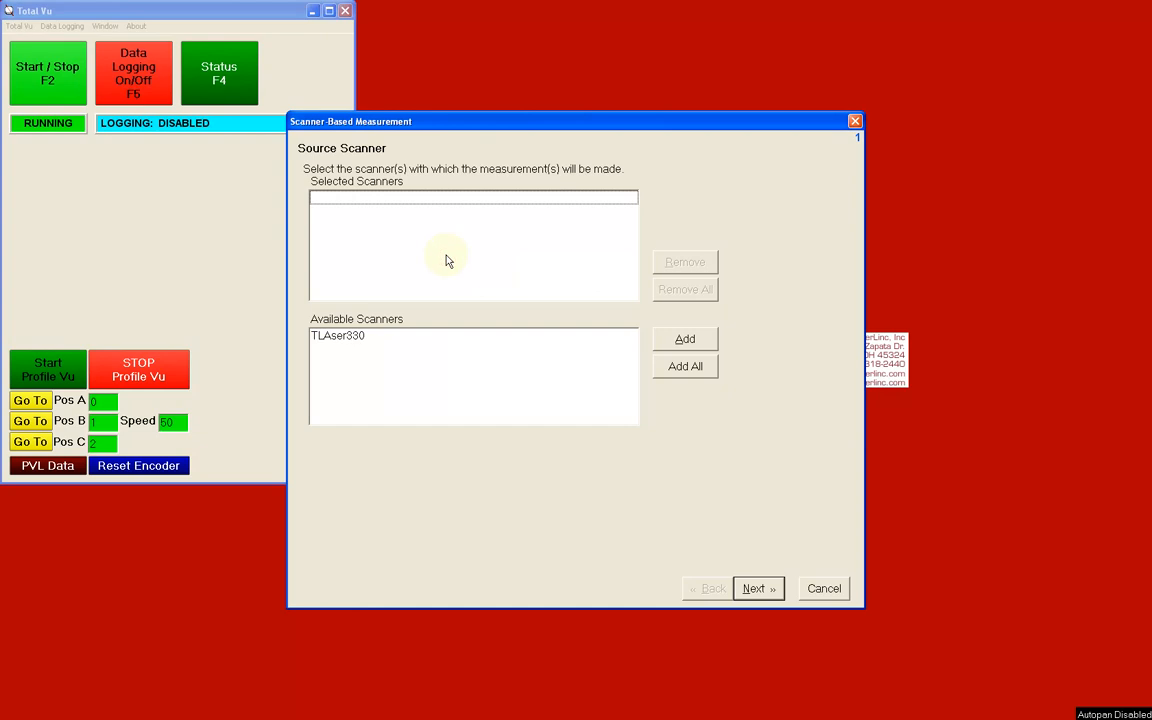
pyautogui.click(355, 335)
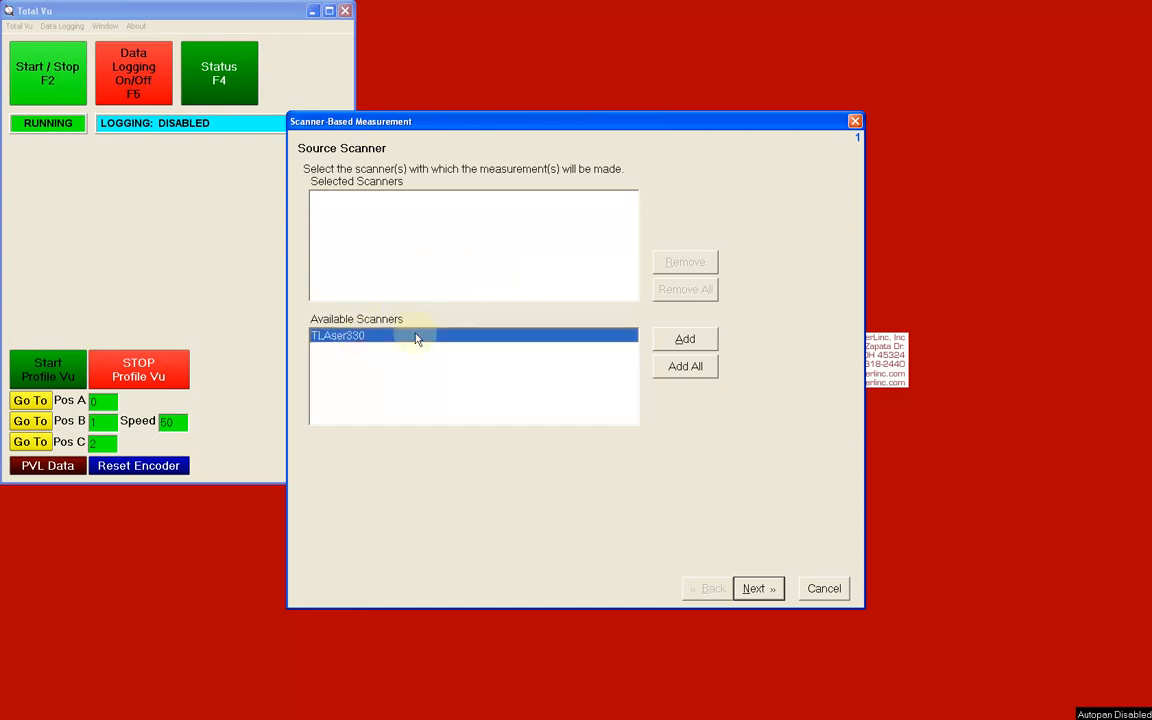
pyautogui.click(684, 340)
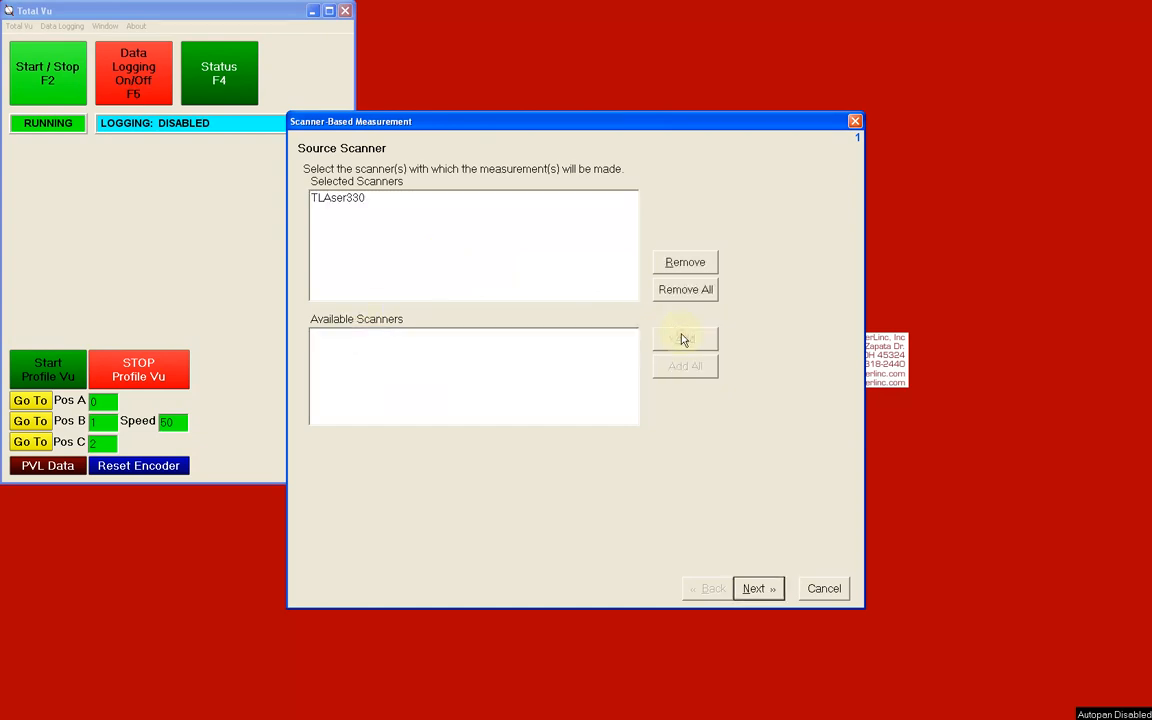
pyautogui.click(758, 589)
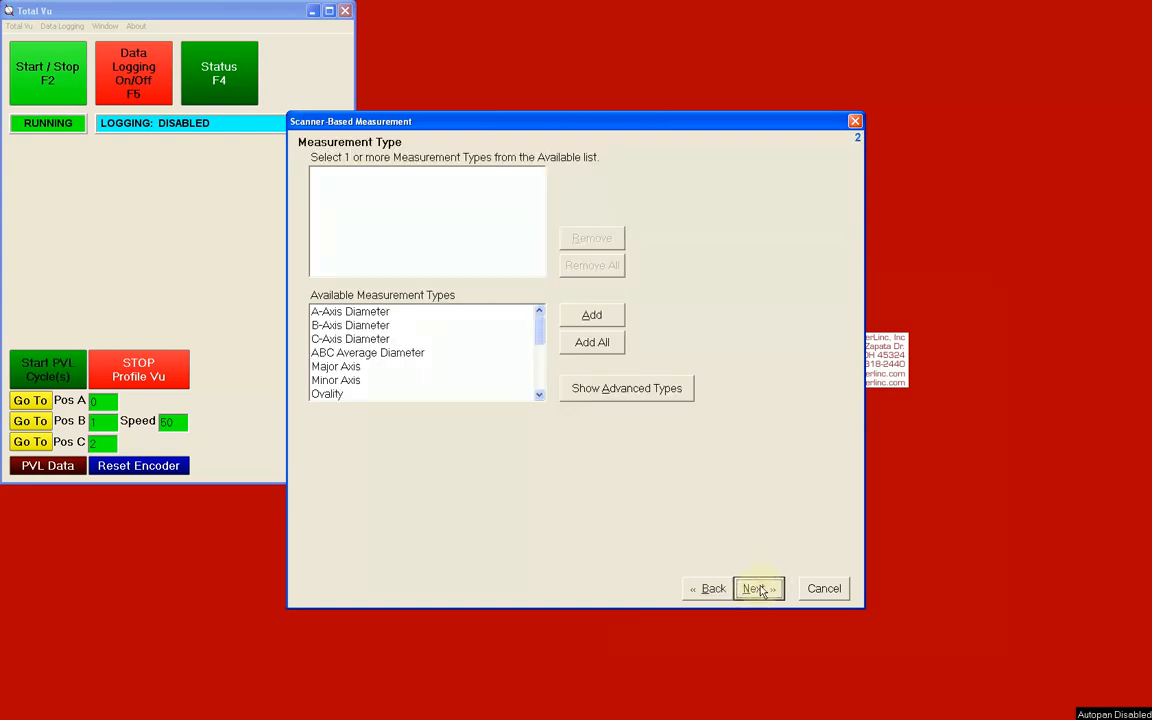
# - Add the A-Axis, B-Axis, C-Axis and ABC Average Diameter measurement types and accept the selection
pyautogui.click(505, 311)
pyautogui.click(585, 316)
pyautogui.click(510, 311)
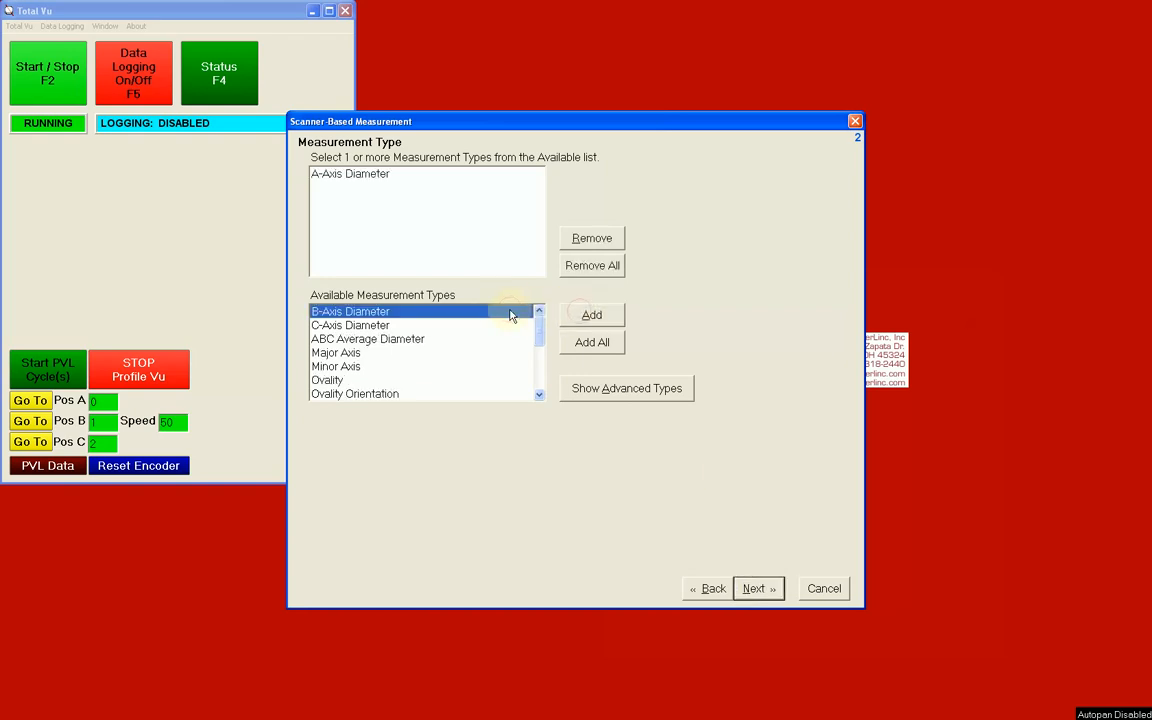
pyautogui.click(588, 316)
pyautogui.click(531, 313)
pyautogui.click(586, 316)
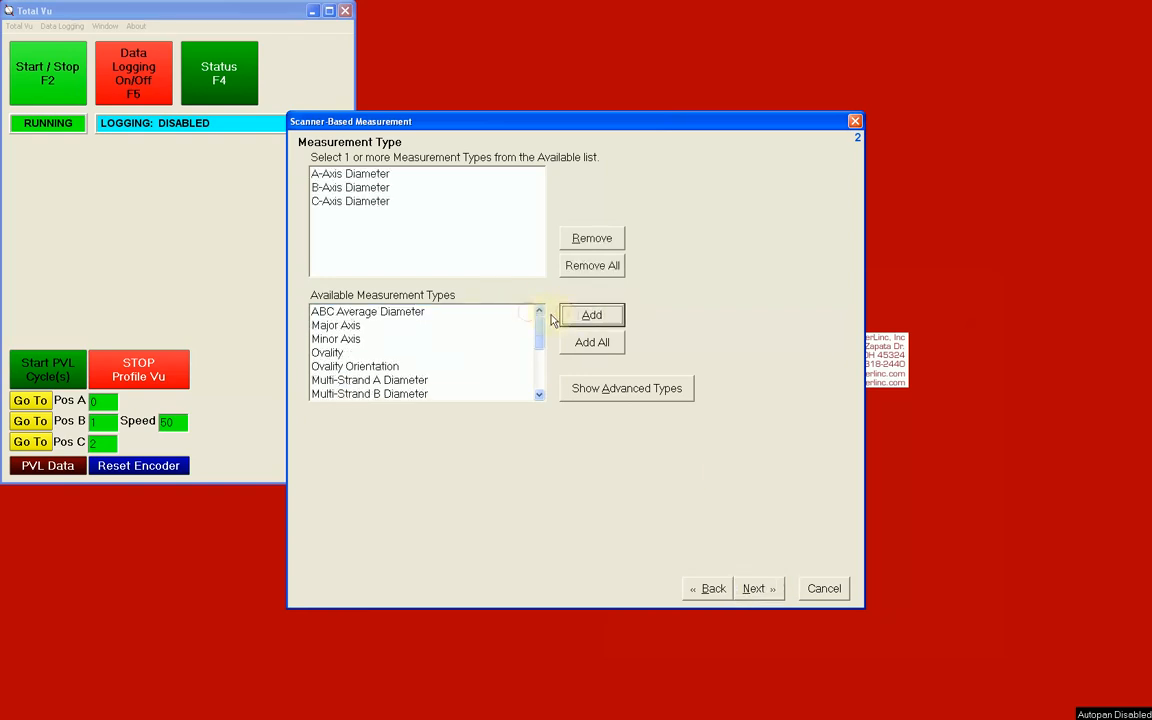
pyautogui.click(528, 312)
pyautogui.click(577, 317)
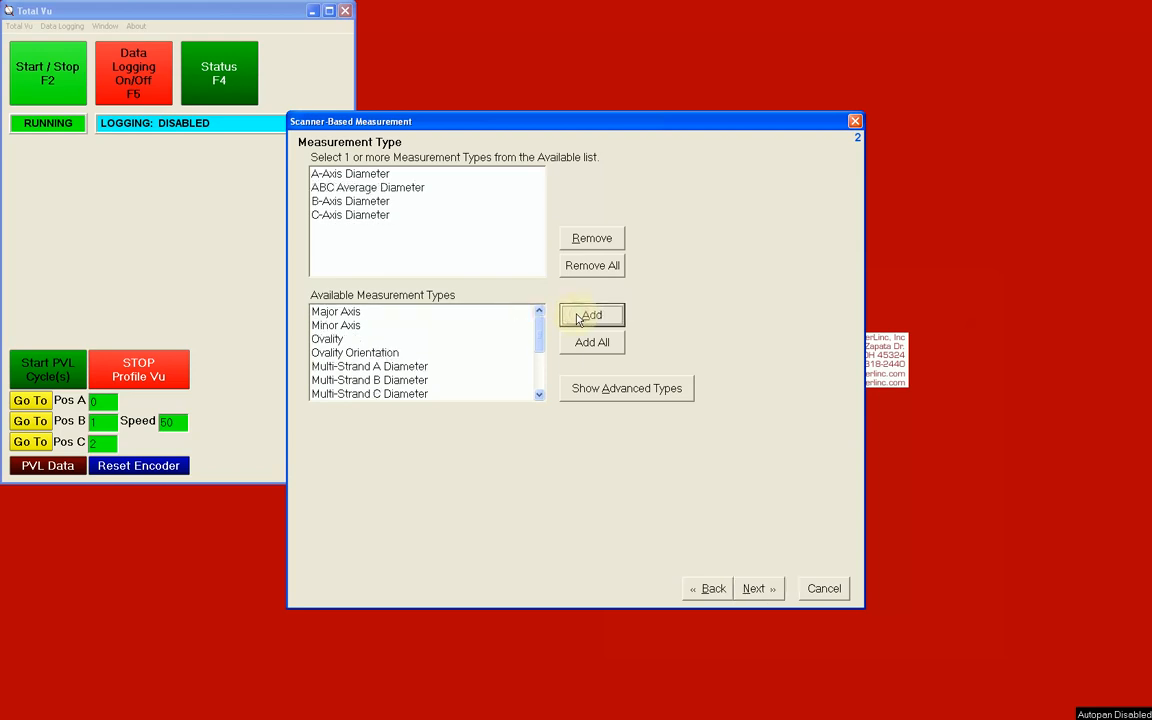
pyautogui.click(757, 590)
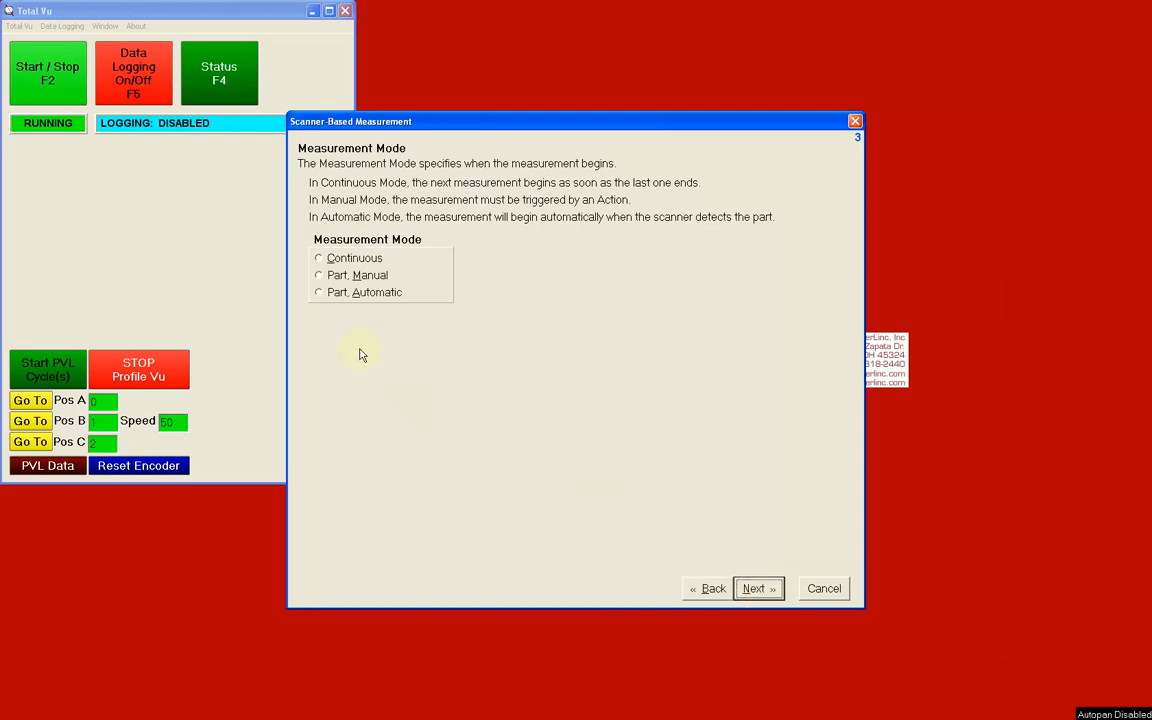
# - Set the measurement mode to Part, Automatic with Reset Before Next Part enabled
pyautogui.click(319, 292)
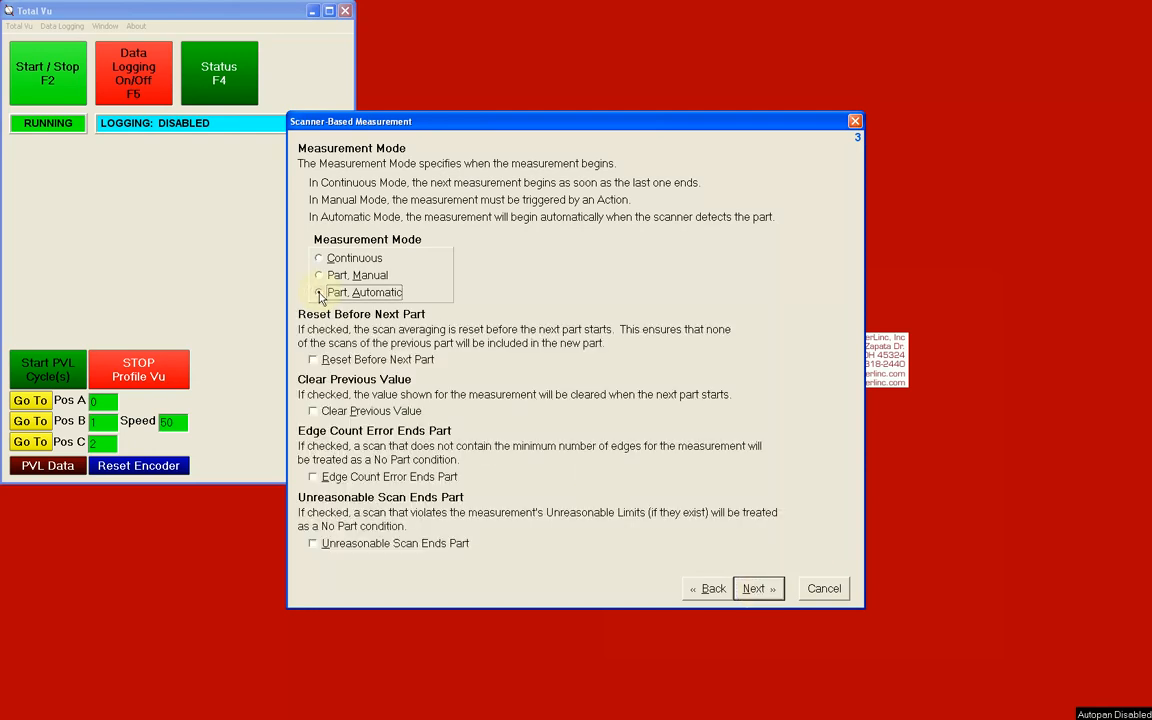
pyautogui.click(313, 360)
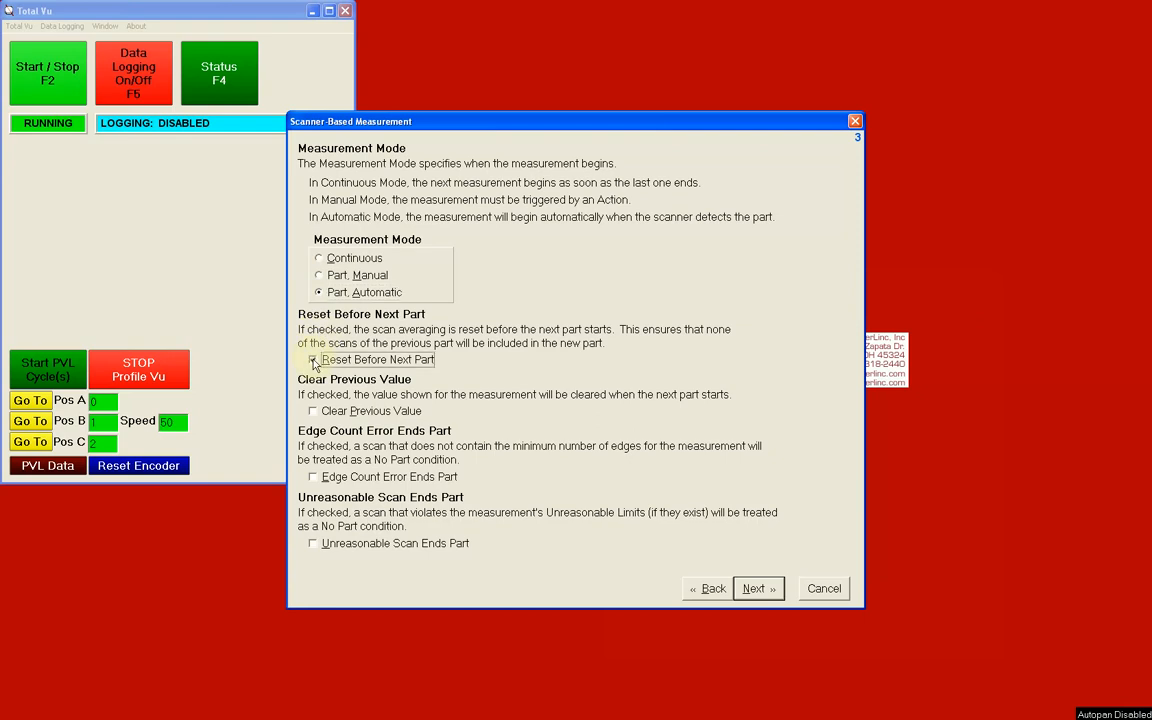
pyautogui.click(756, 590)
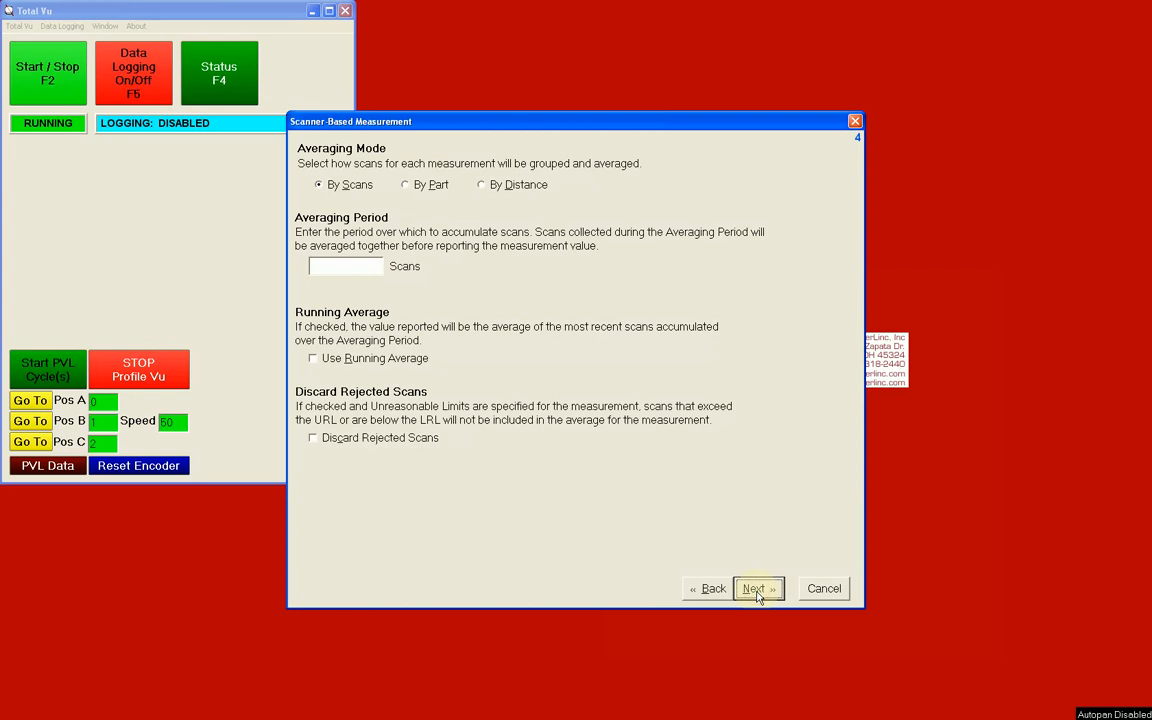
# - Set averaging by scans over a period of 6 scans with a running average, and continue to the resolution settings
pyautogui.click(486, 186)
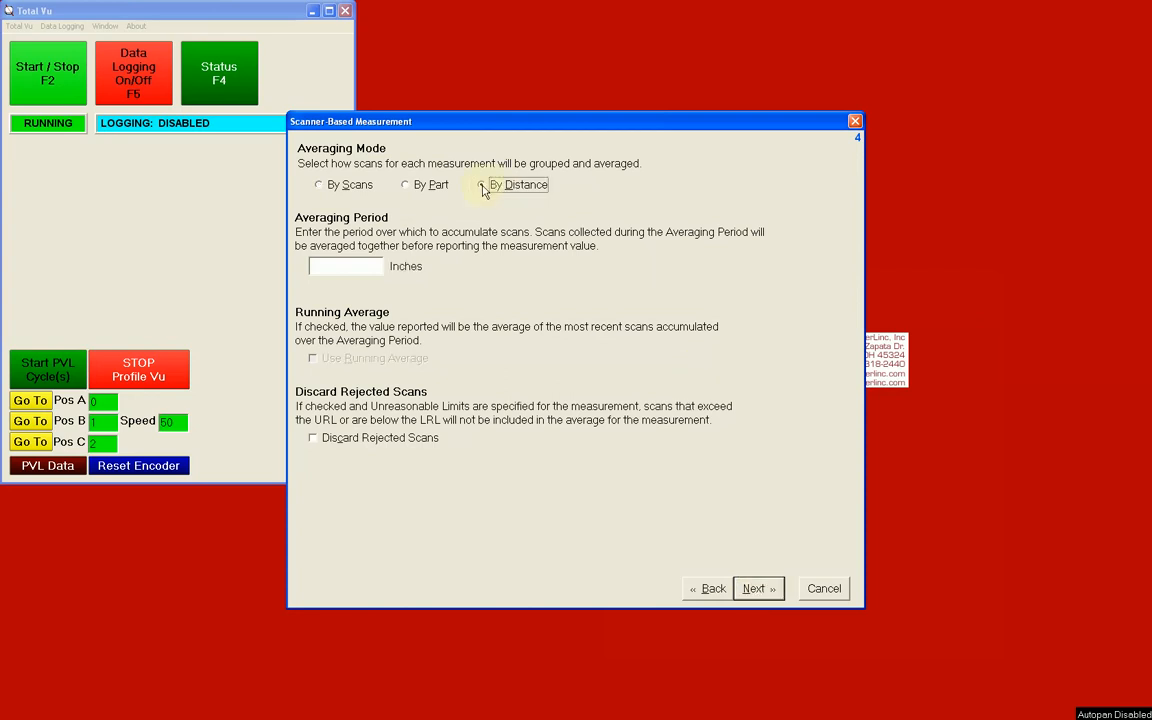
pyautogui.click(319, 188)
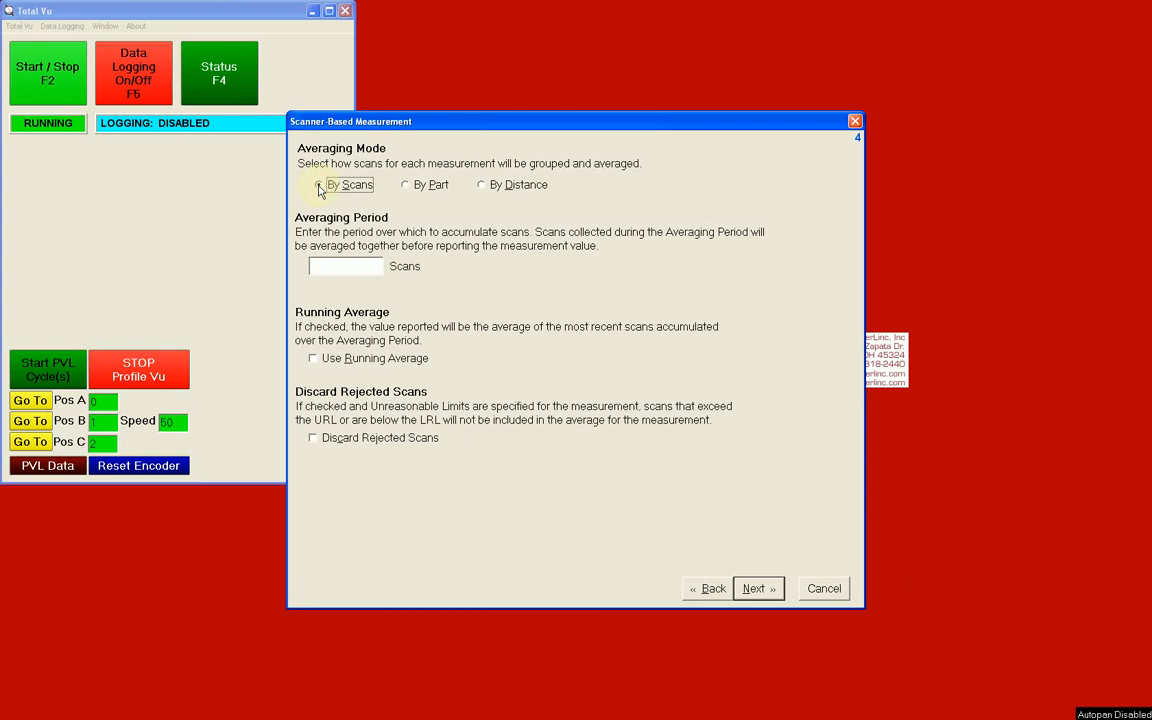
pyautogui.click(336, 265)
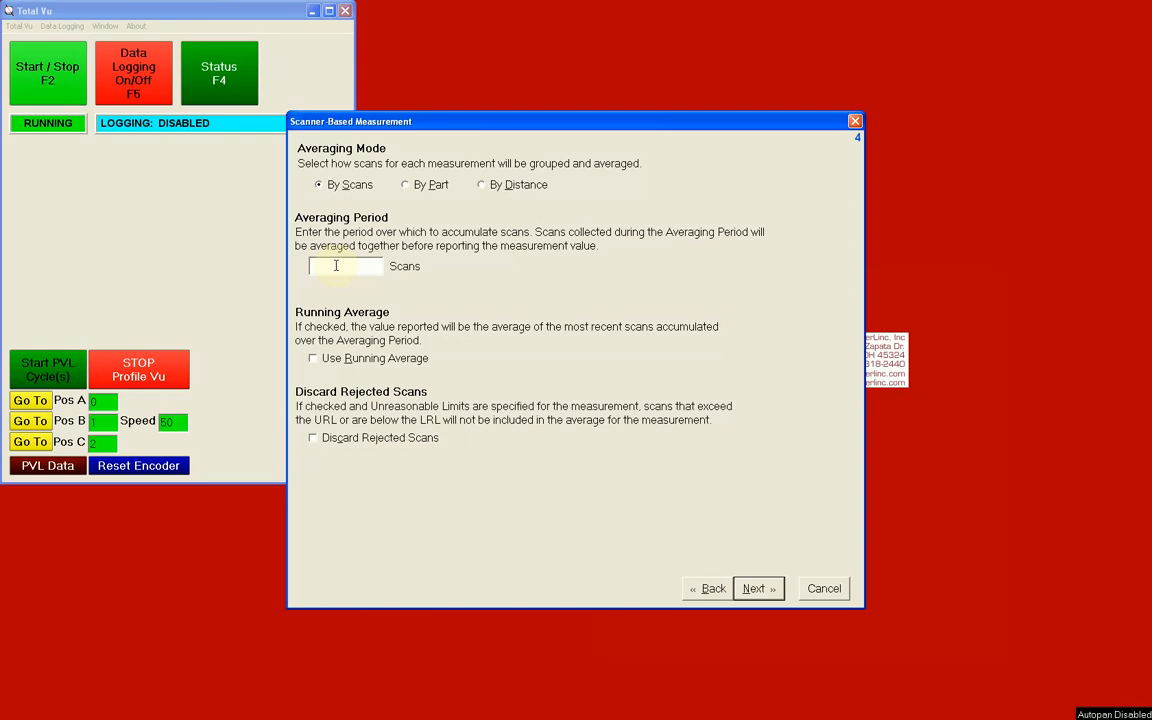
pyautogui.write('6')
pyautogui.click(312, 359)
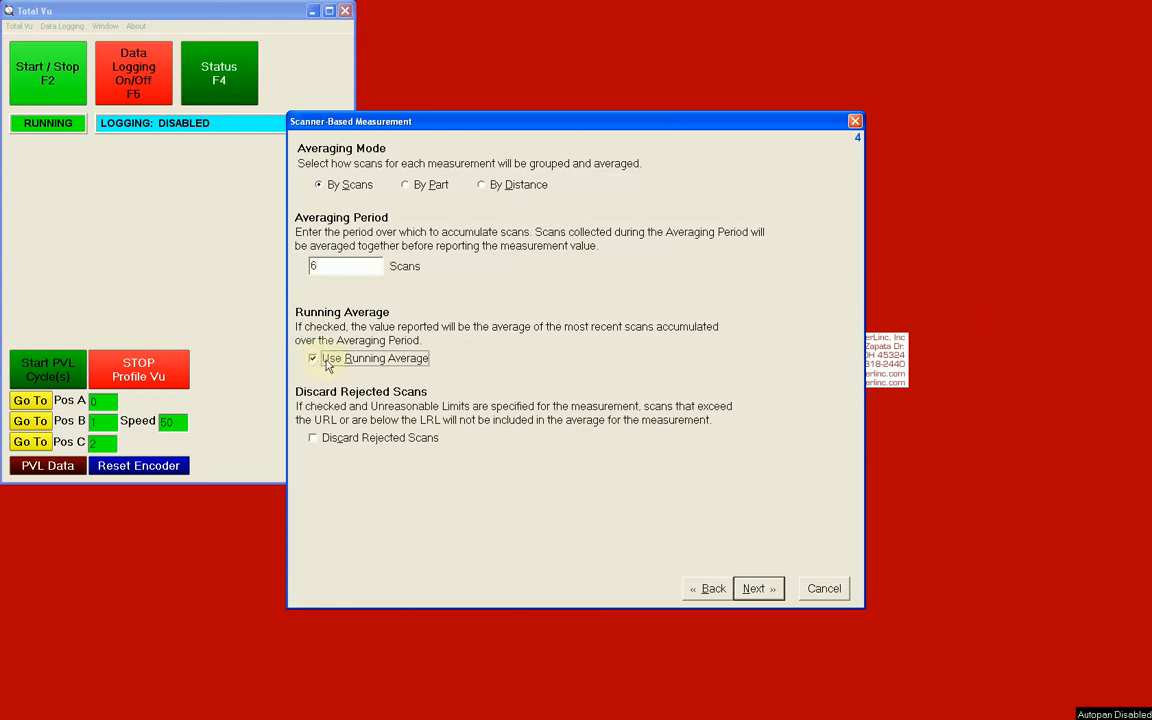
pyautogui.click(768, 592)
pyautogui.click(764, 594)
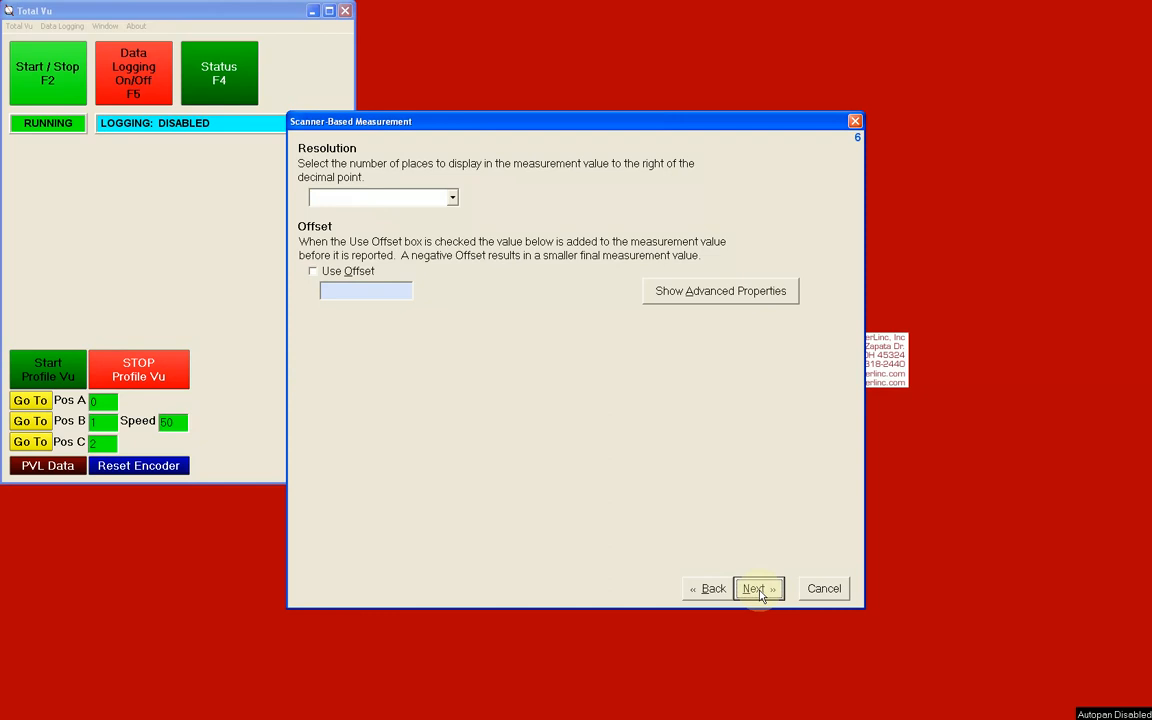
# - Set the measurement resolution to 6 decimal places and continue to the SPC plans without an offset
pyautogui.click(452, 197)
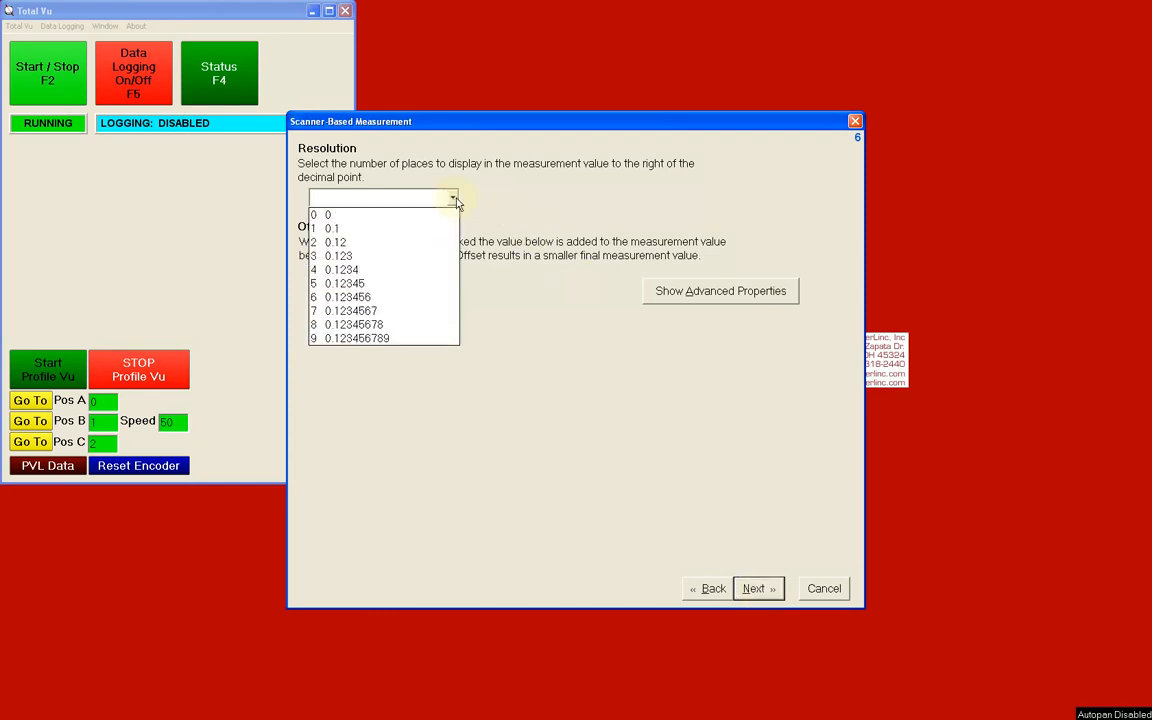
pyautogui.click(429, 297)
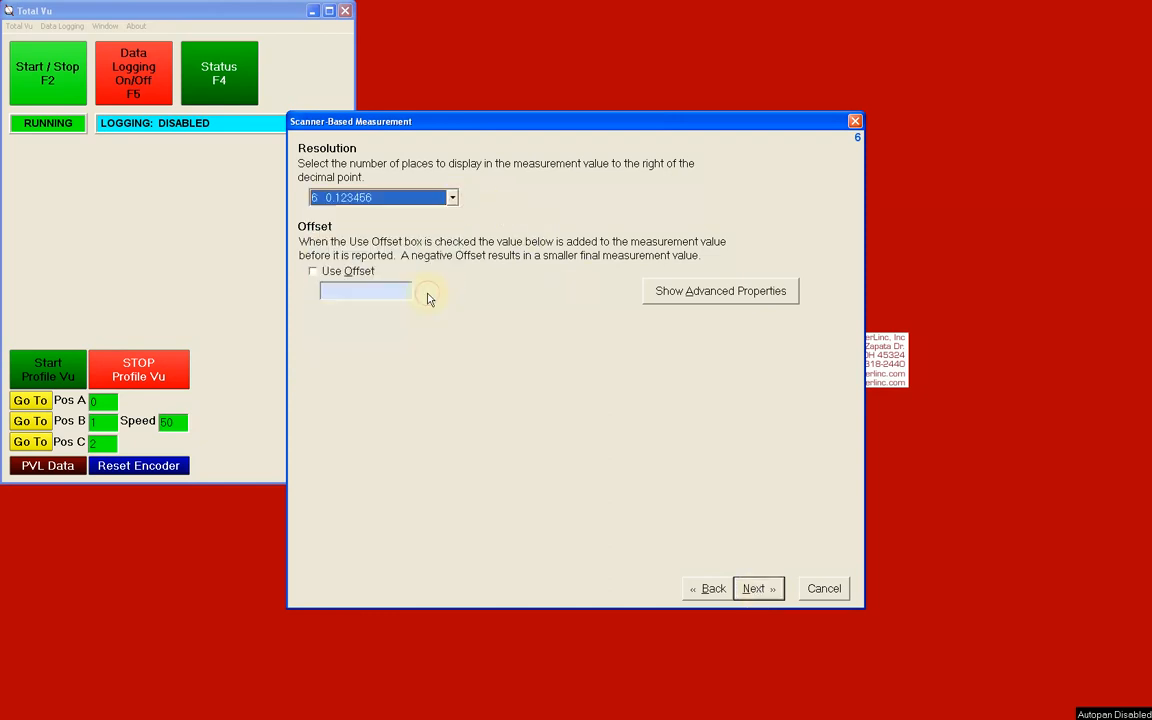
pyautogui.click(771, 591)
pyautogui.click(771, 591)
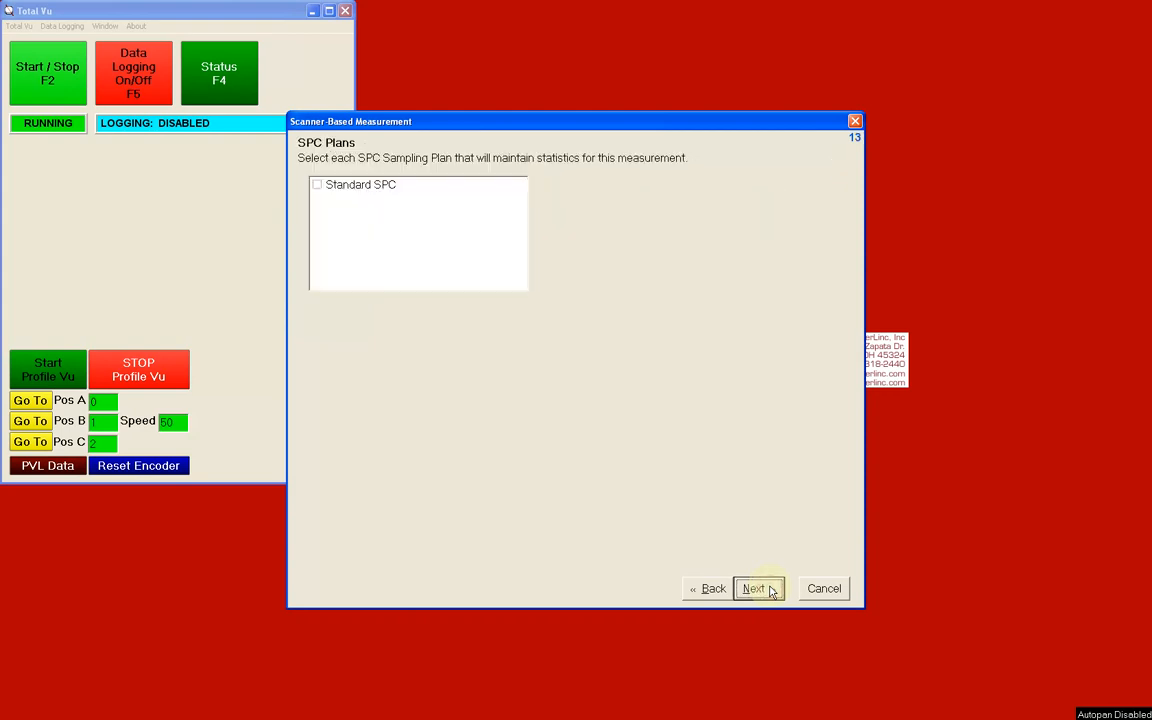
# - Assign the Standard SPC sampling plan to the new measurements
pyautogui.click(318, 187)
pyautogui.click(317, 186)
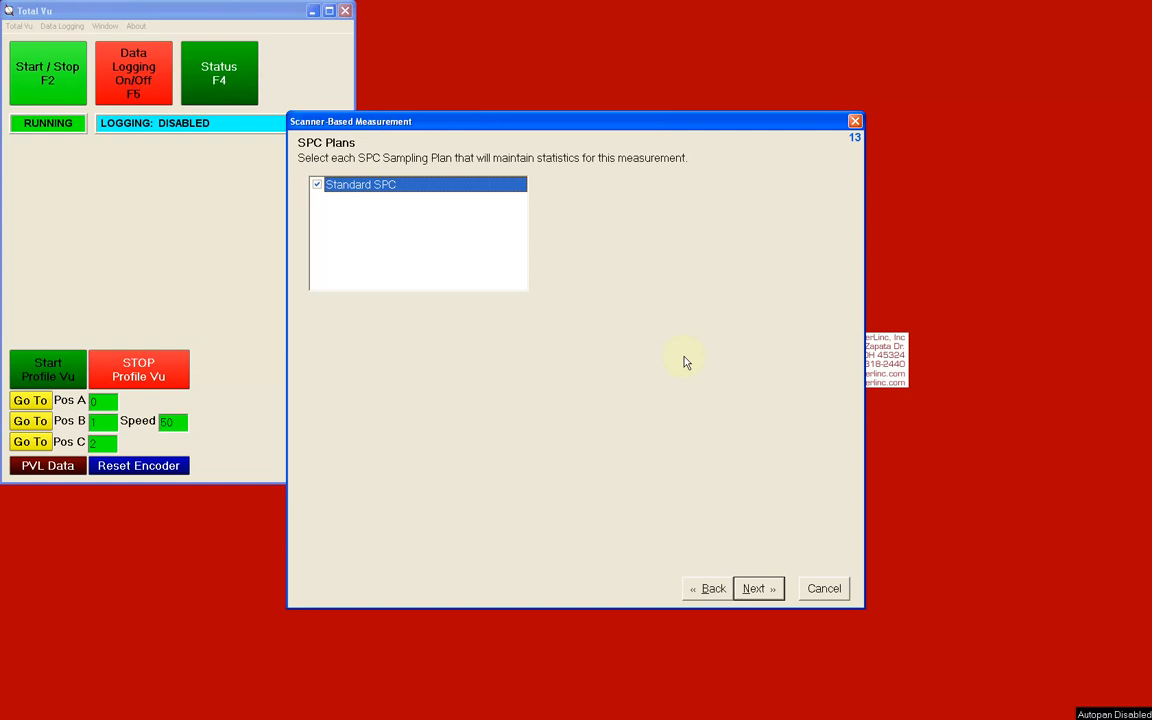
pyautogui.click(769, 591)
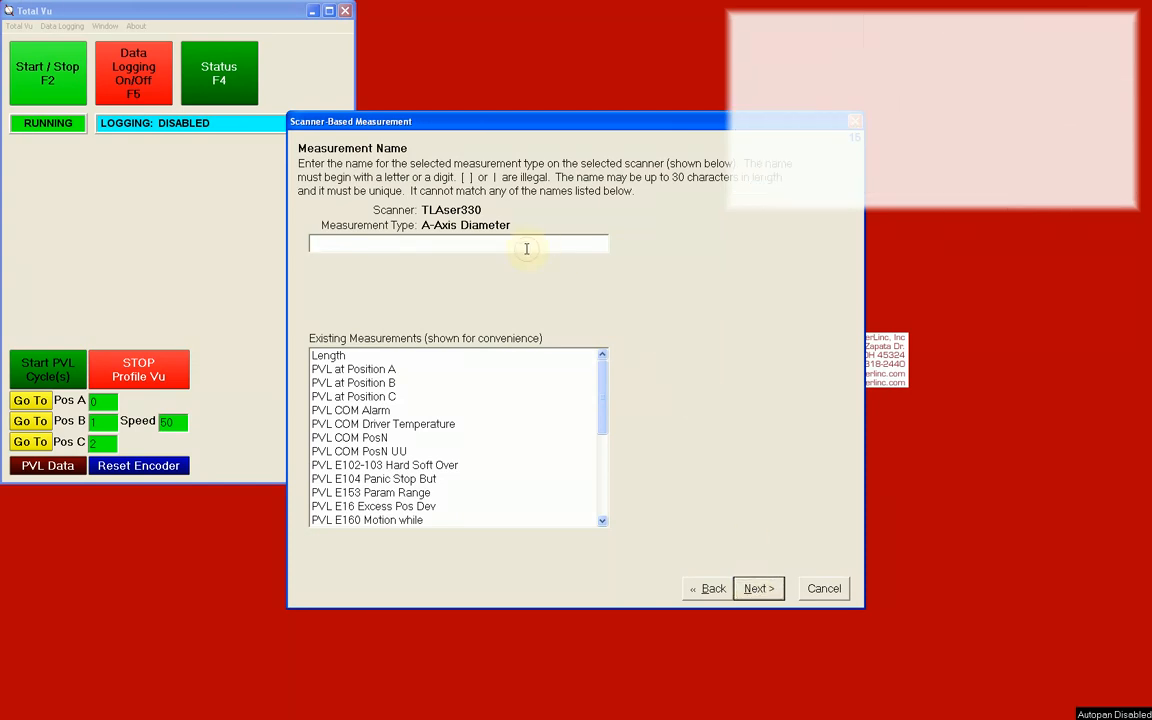
# - Name the A-axis, ABC average, B-axis and C-axis measurements 1A, 1ABC, 1B and 1C, and finish creating them
pyautogui.write('1A')
pyautogui.press('Return')
pyautogui.write('1ABC')
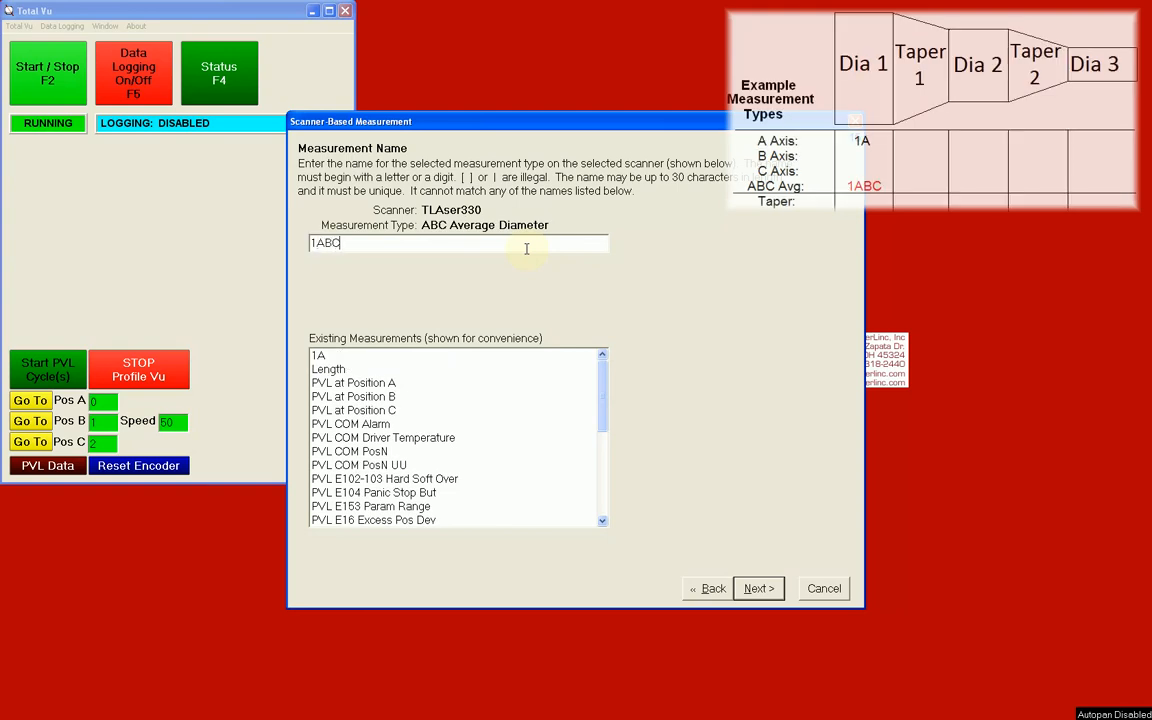
pyautogui.press('Return')
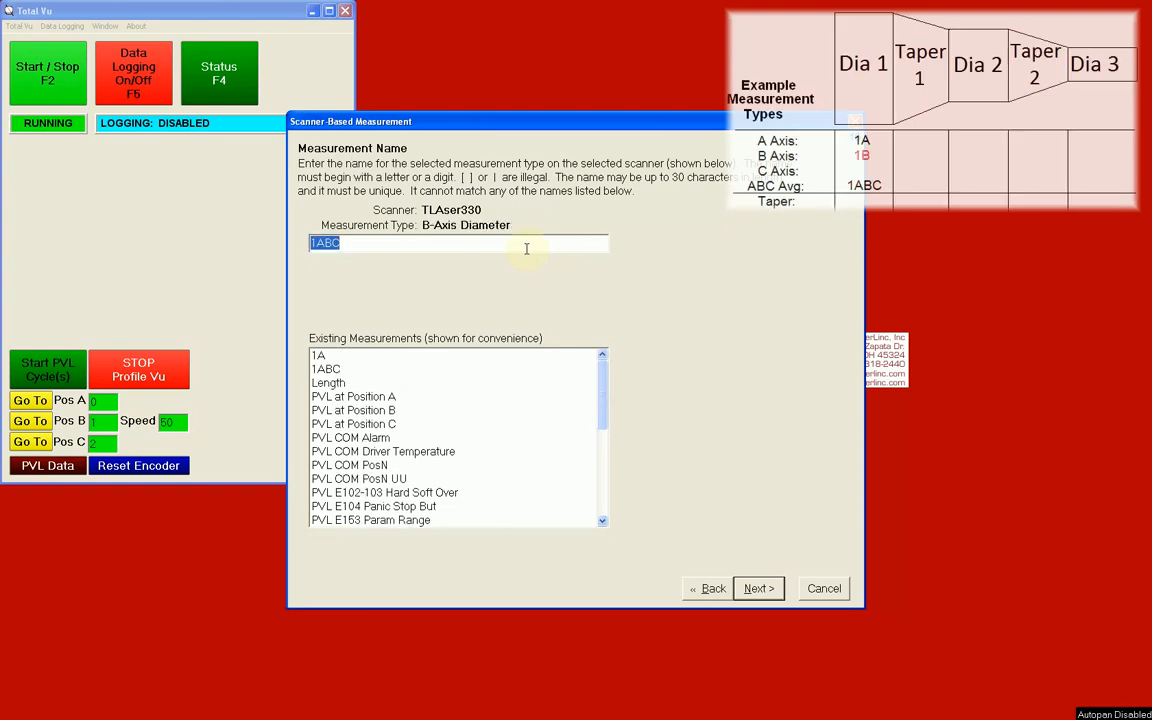
pyautogui.write('1B')
pyautogui.press('Return')
pyautogui.write('1C')
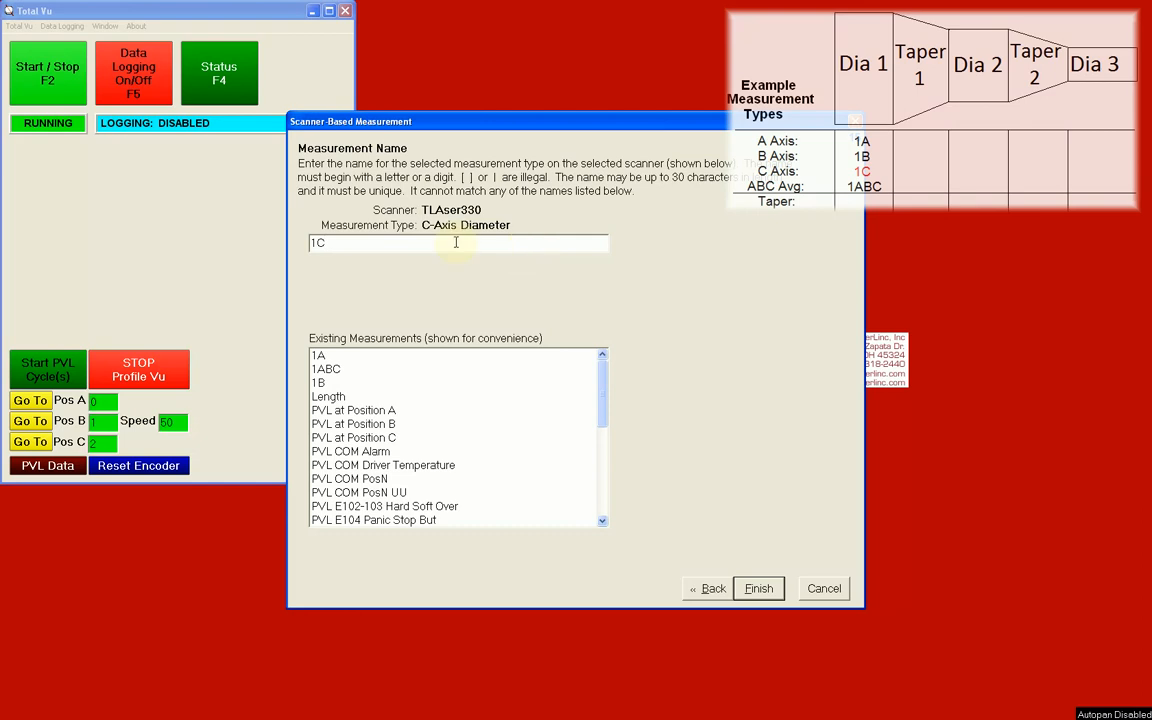
pyautogui.click(756, 589)
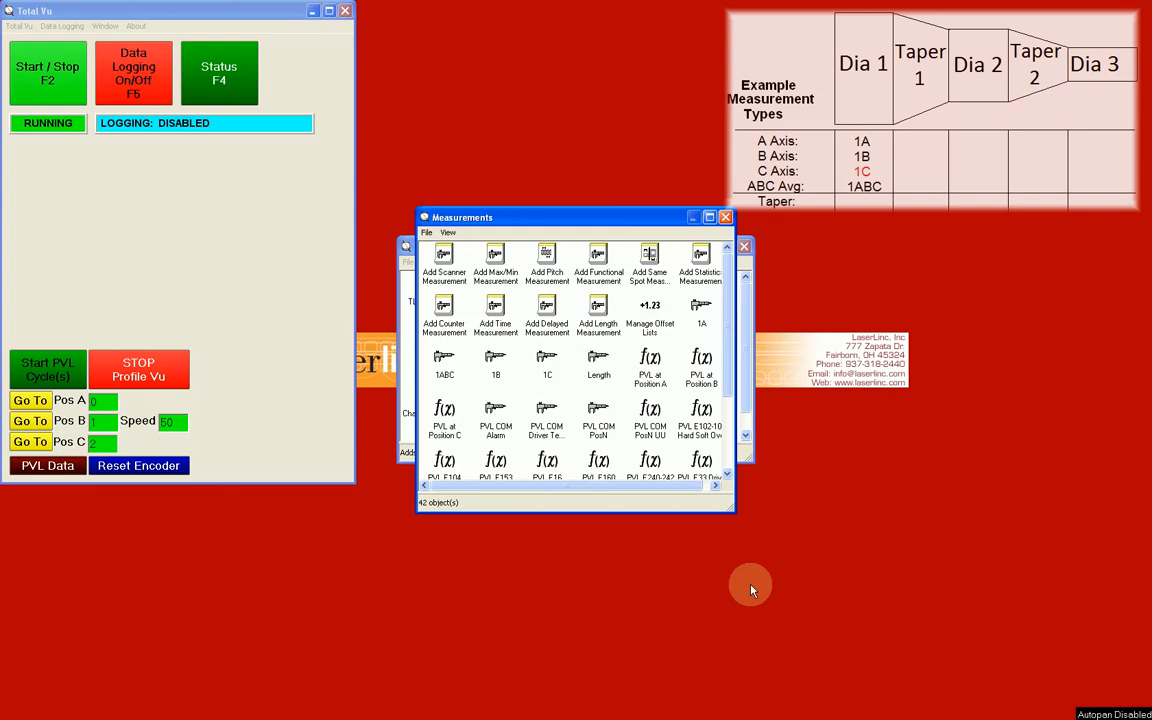
# - Start another scanner-based measurement with TLAser330 as its source scanner
pyautogui.doubleClick(448, 268)
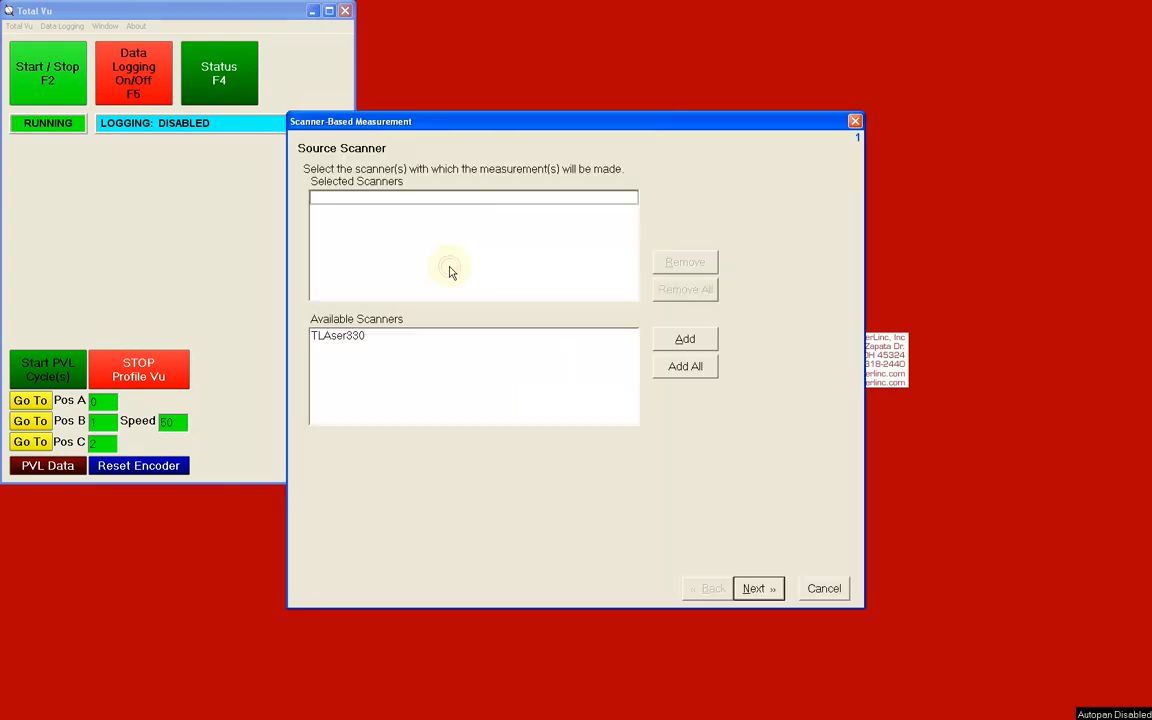
pyautogui.click(450, 335)
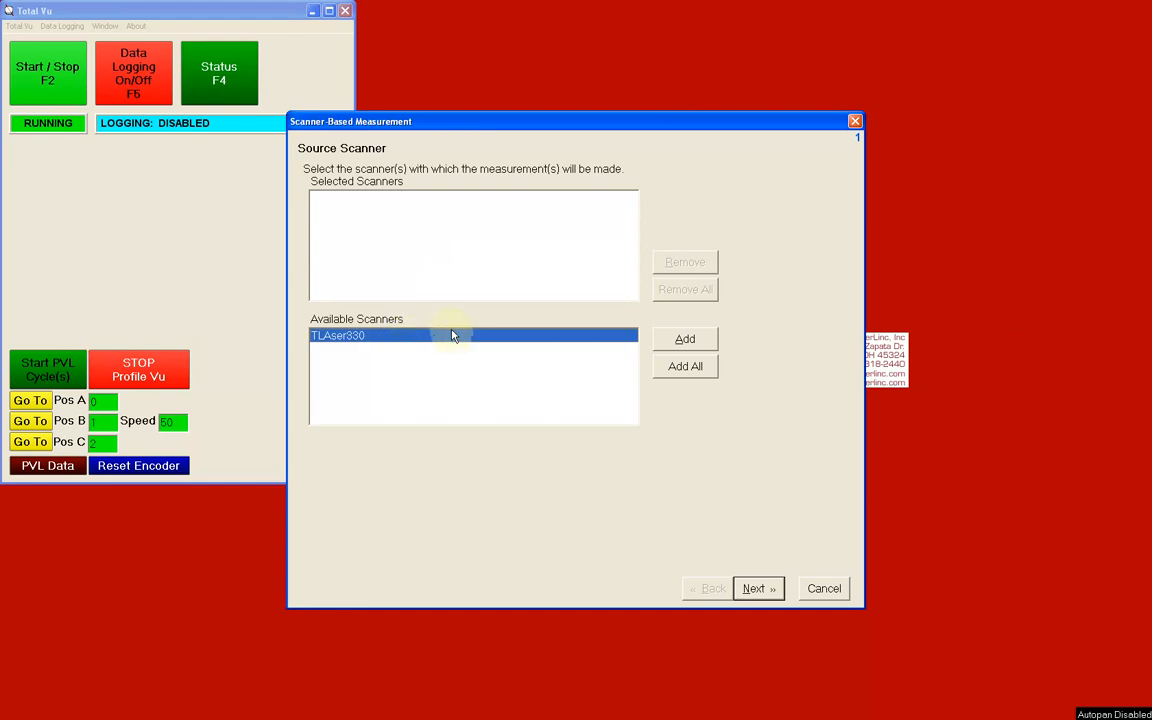
pyautogui.click(690, 341)
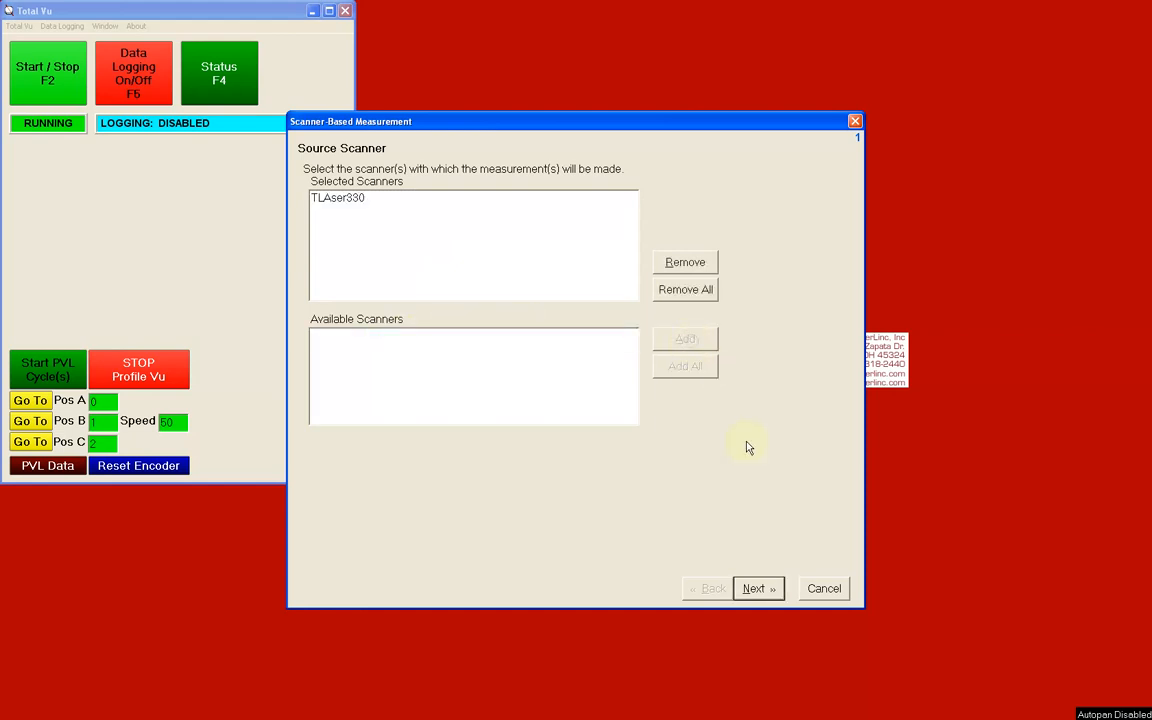
pyautogui.click(757, 589)
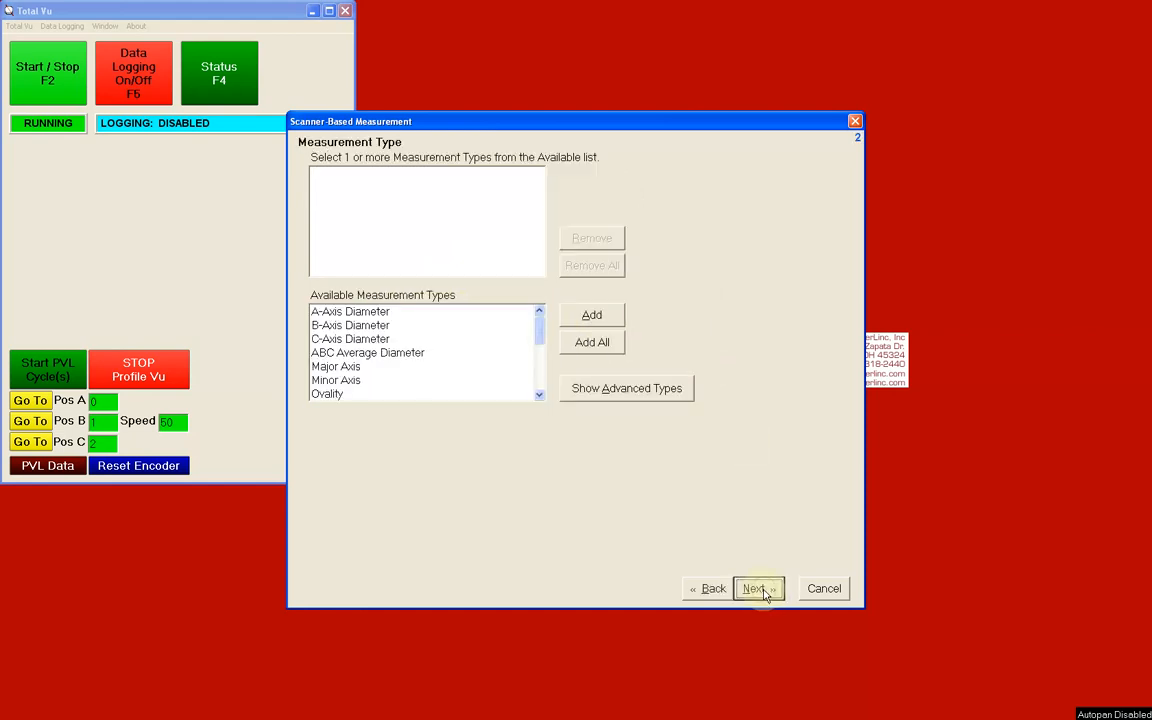
# - Add the advanced Taper type as the only measurement type and continue to the measurement mode
pyautogui.click(631, 396)
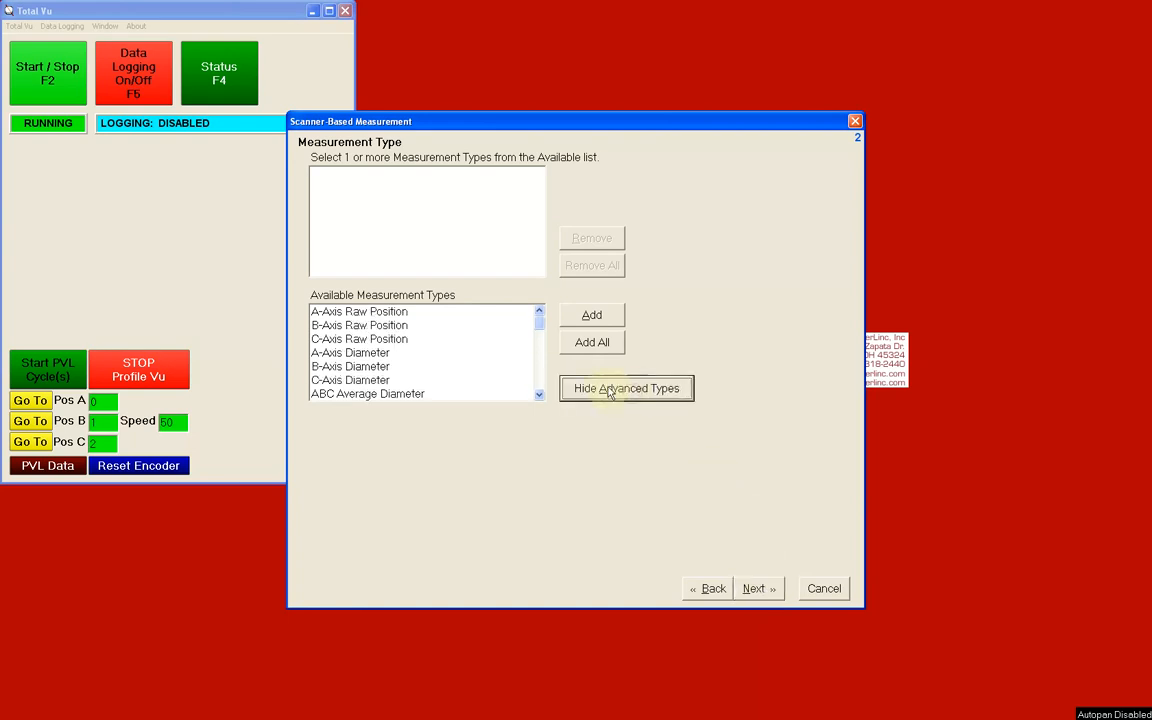
pyautogui.moveTo(539, 330); pyautogui.dragTo(522, 393)
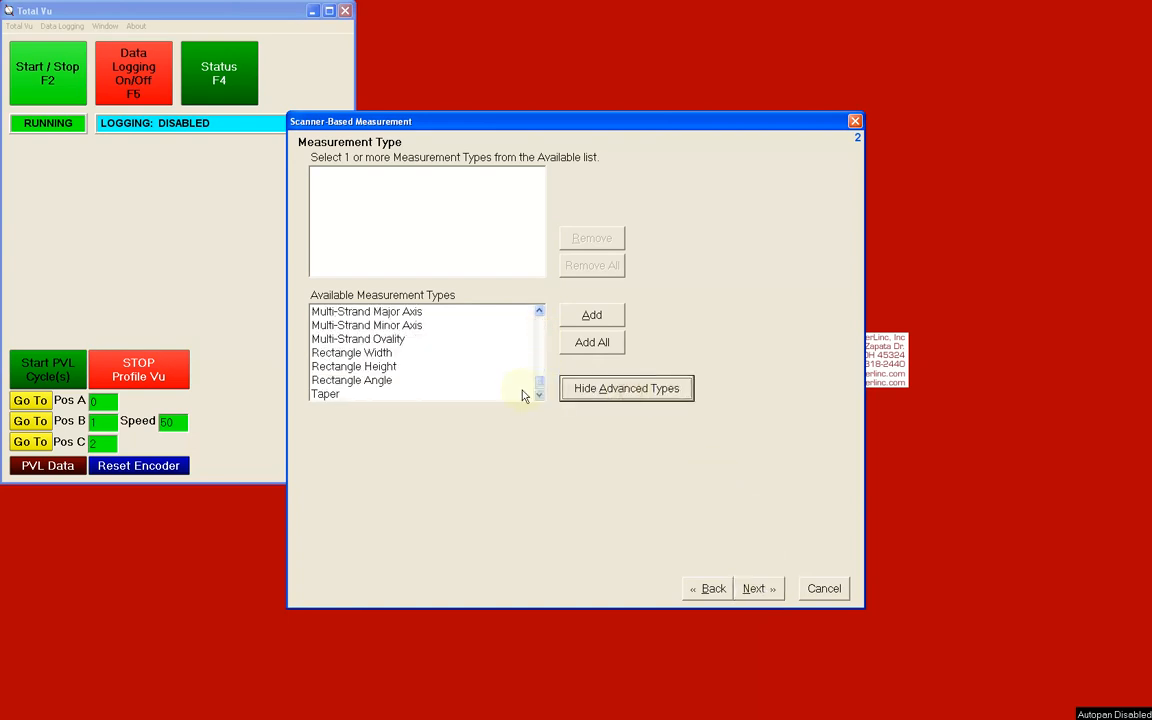
pyautogui.click(488, 396)
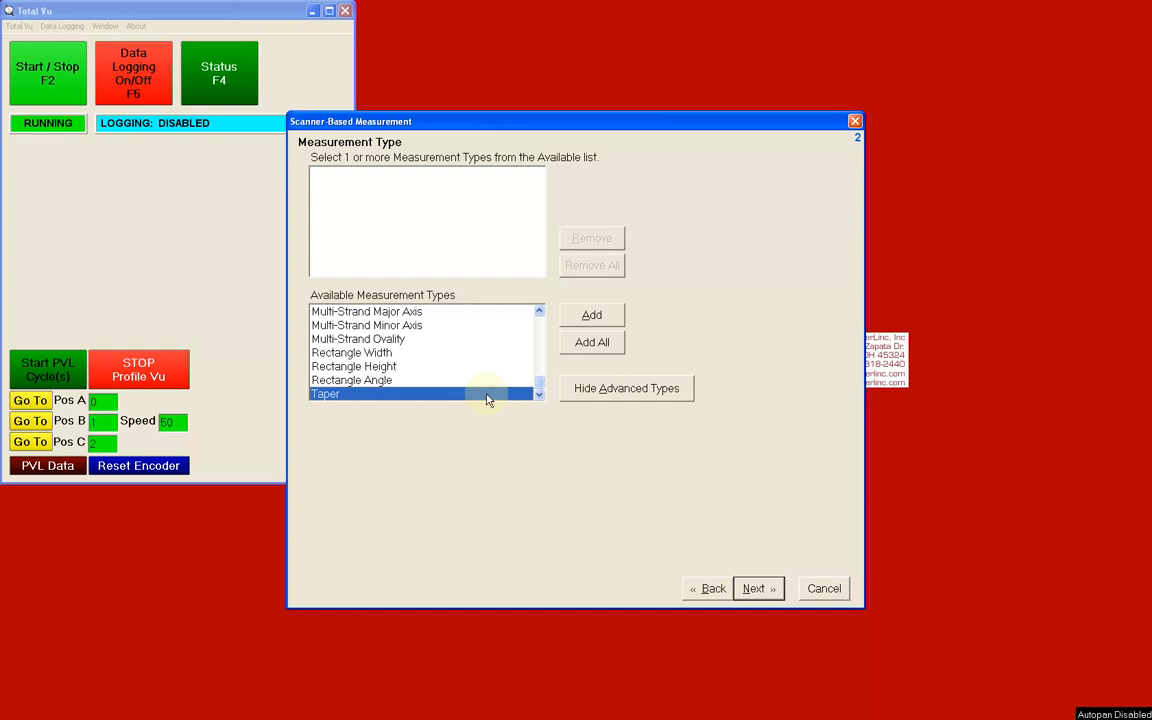
pyautogui.click(578, 320)
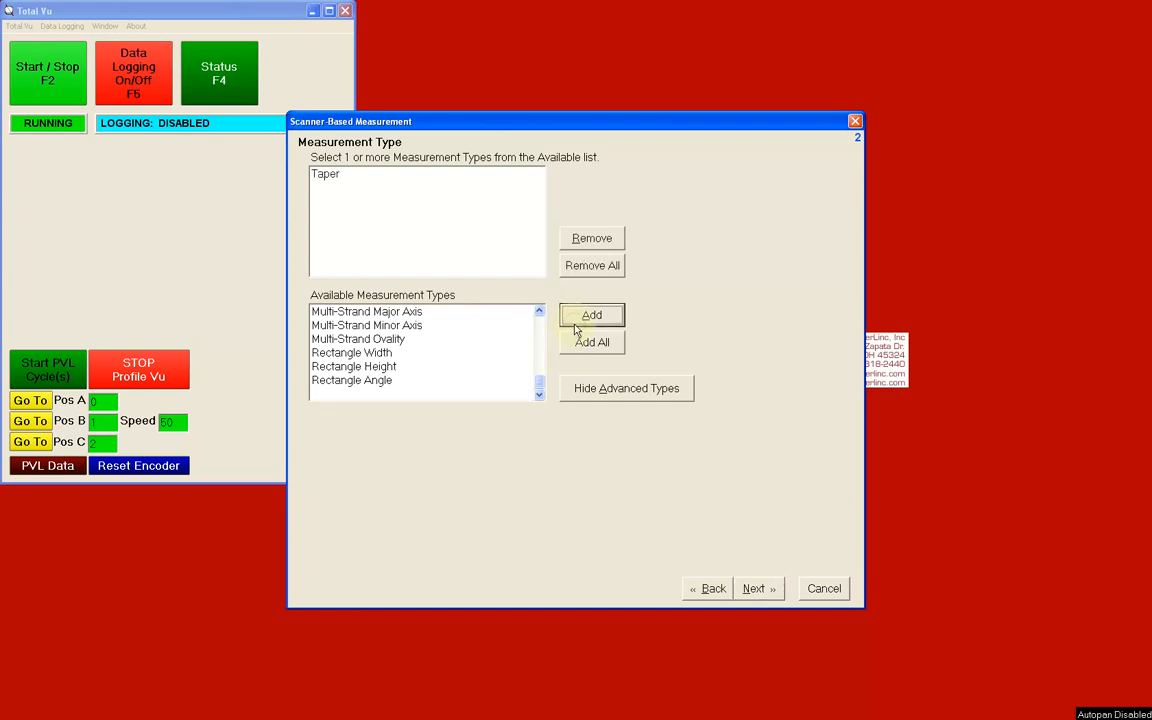
pyautogui.click(756, 590)
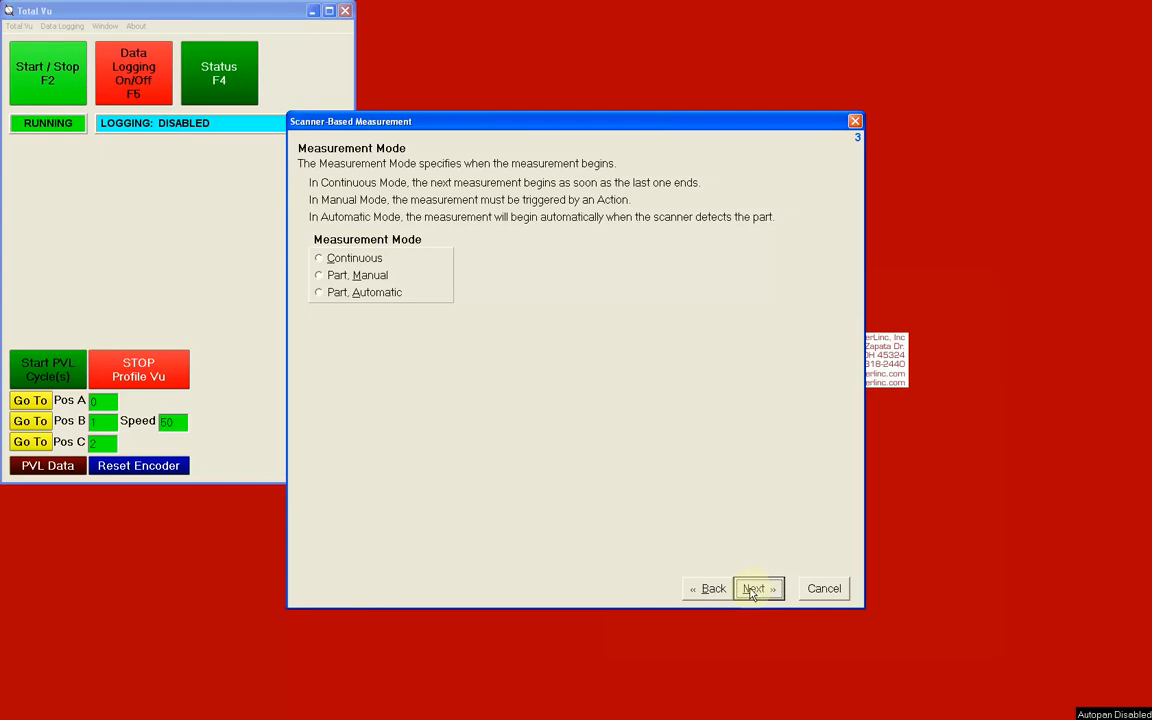
# - Set the taper's measurement mode to Part, Automatic with Reset Before Next Part enabled, and continue to the averaging settings
pyautogui.click(319, 293)
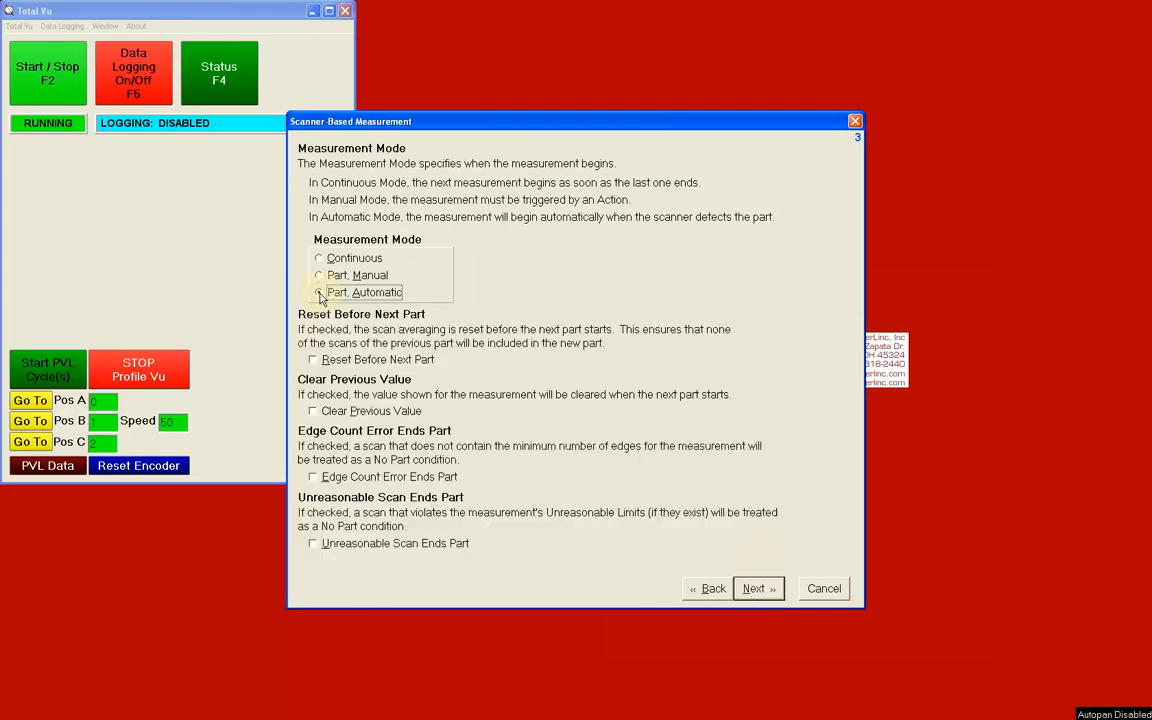
pyautogui.click(313, 360)
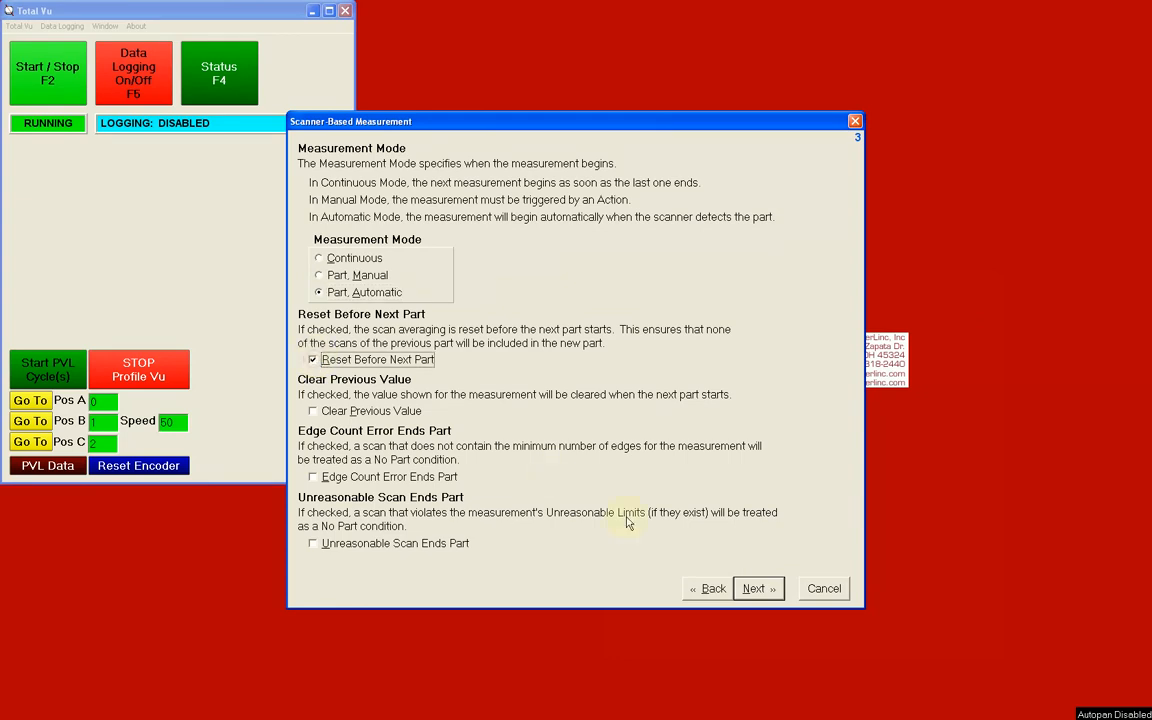
pyautogui.click(752, 588)
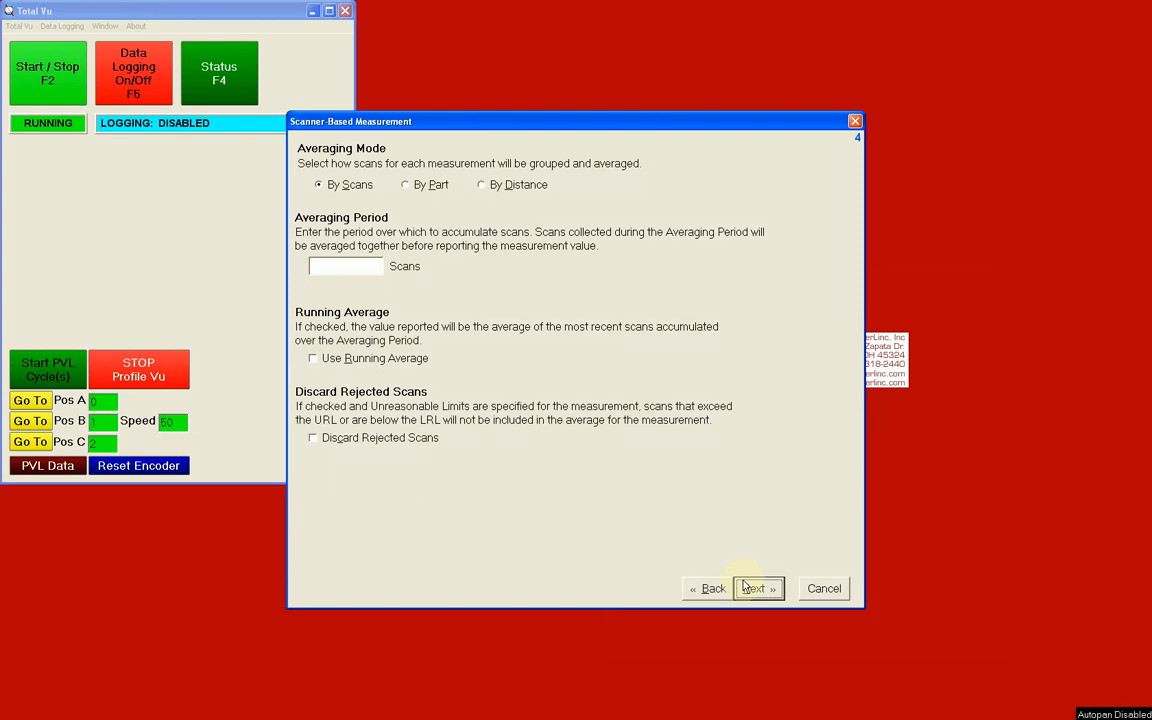
pyautogui.click(482, 185)
pyautogui.click(318, 186)
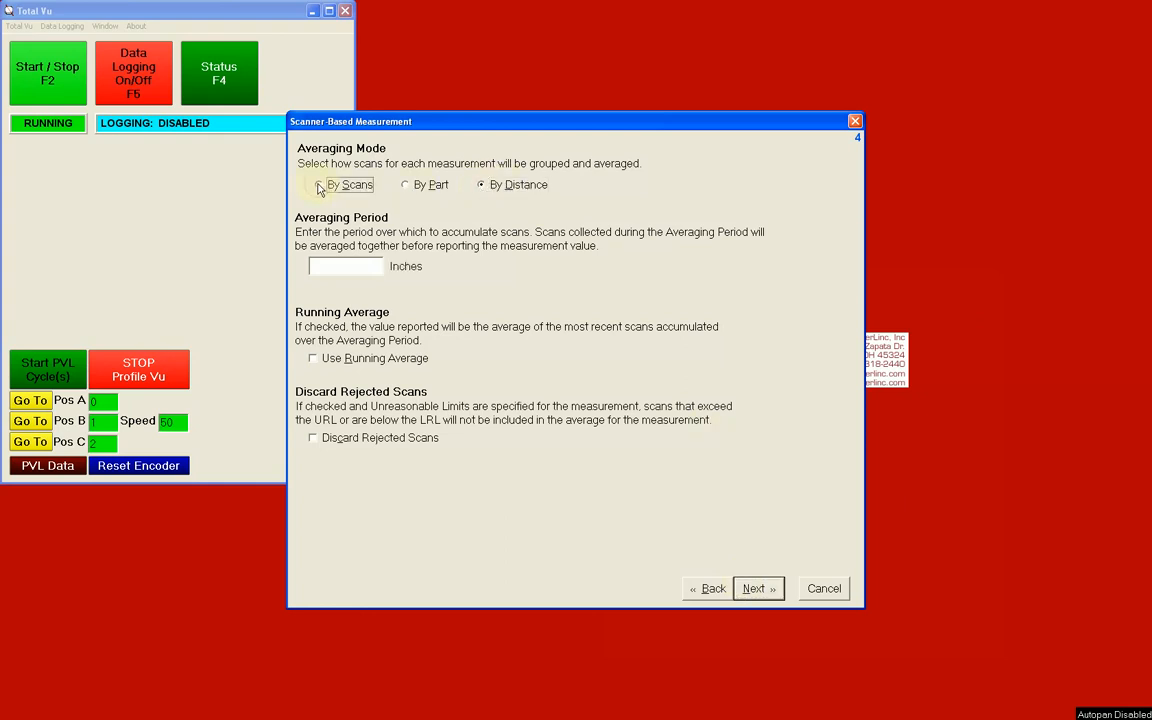
pyautogui.click(351, 267)
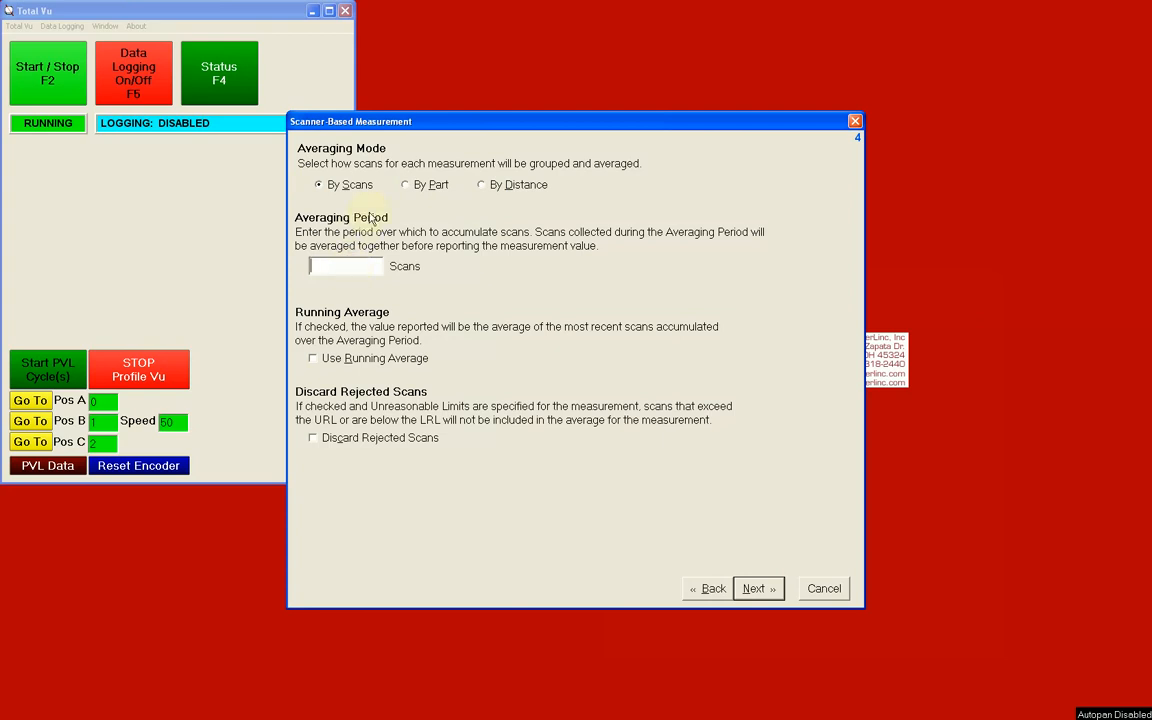
# - Average the taper measurement By Part without a fixed scan count and proceed to the resolution settings
pyautogui.click(406, 186)
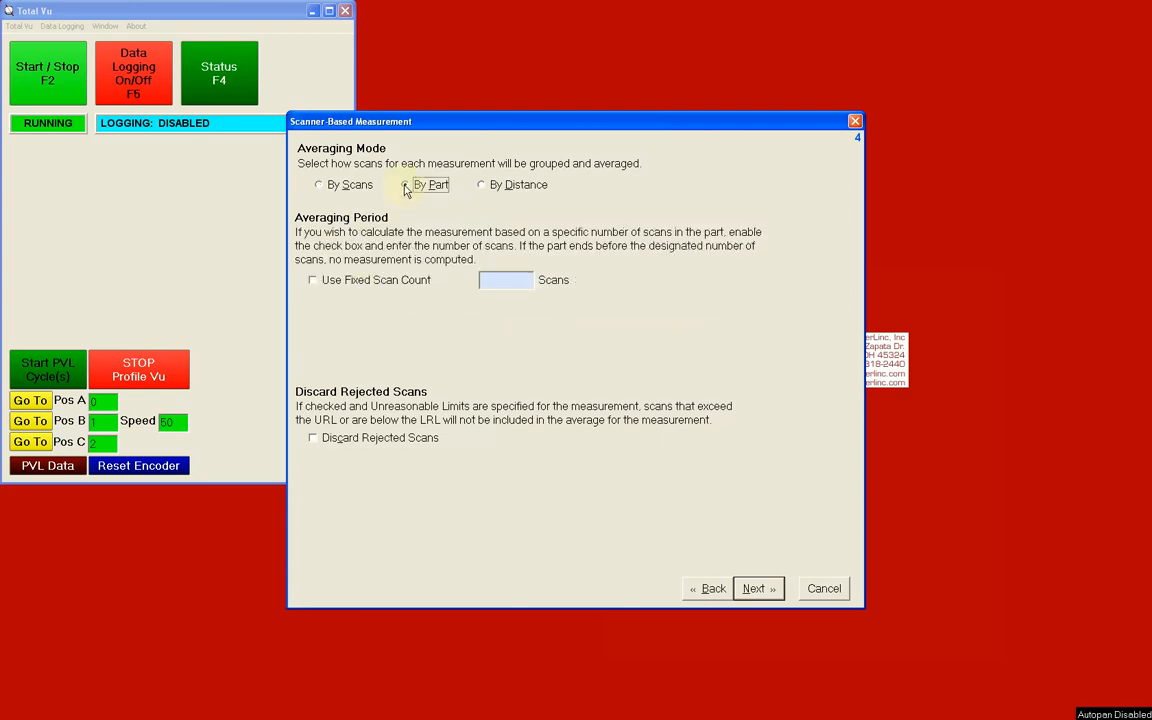
pyautogui.click(758, 589)
pyautogui.click(758, 589)
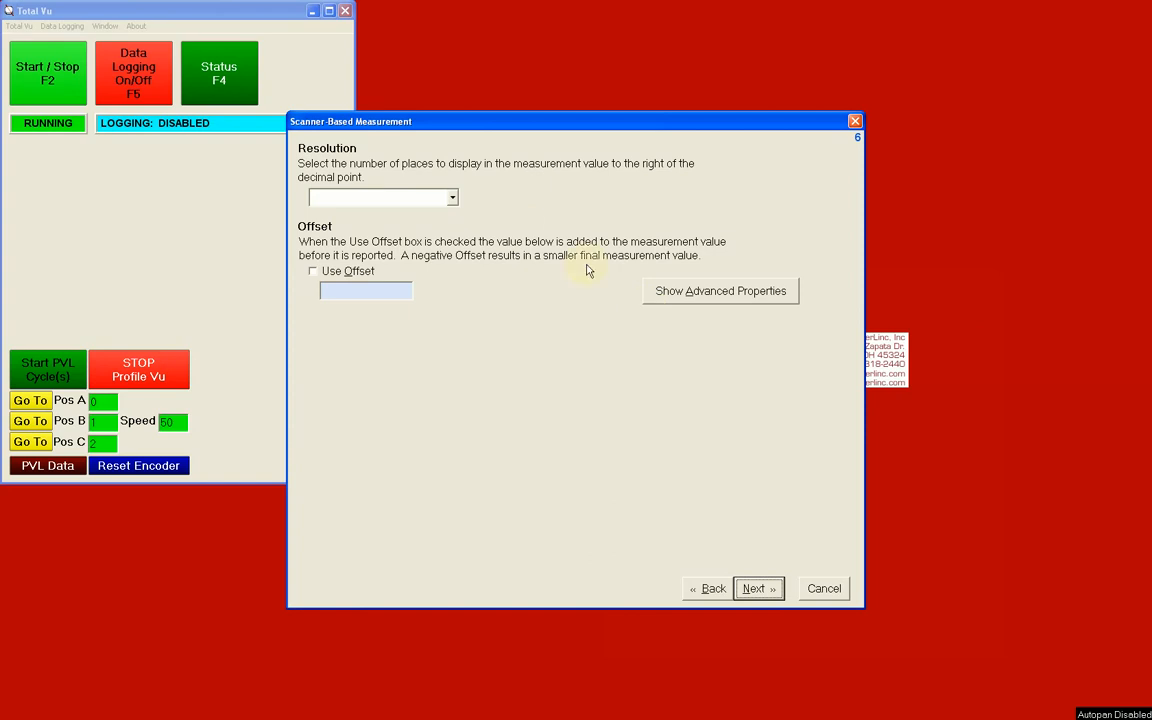
# - Set the taper's resolution to 4 decimal places without an offset and leave flaw detection disabled
pyautogui.click(453, 198)
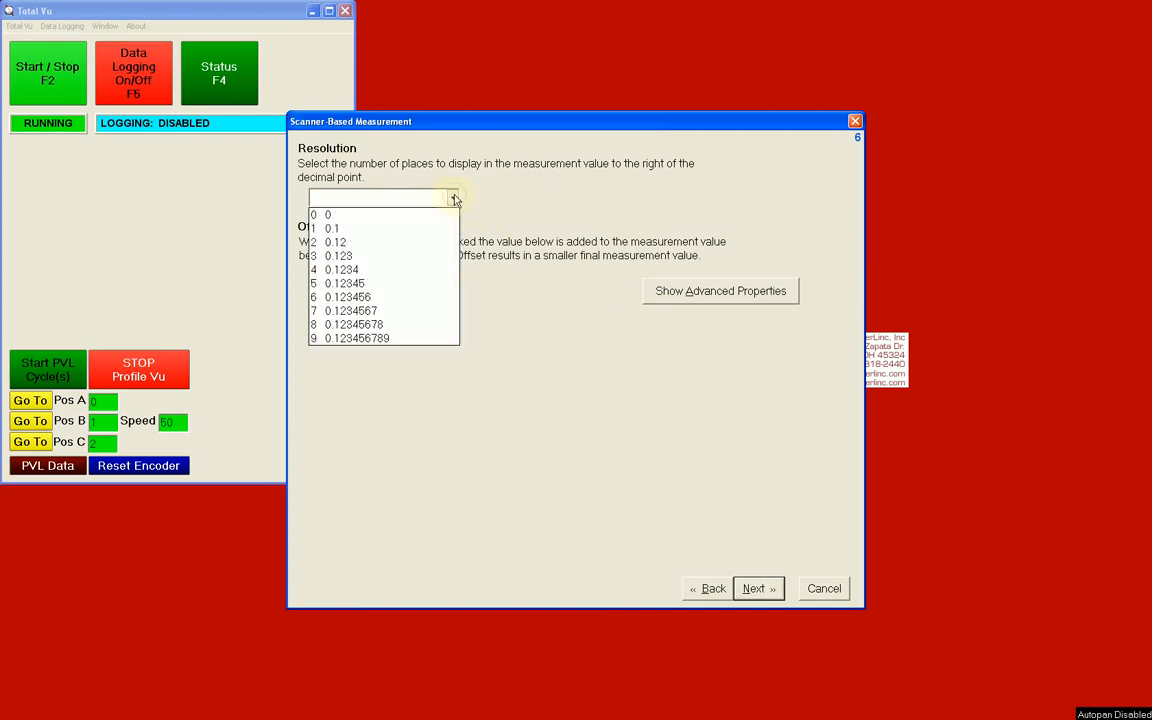
pyautogui.click(434, 270)
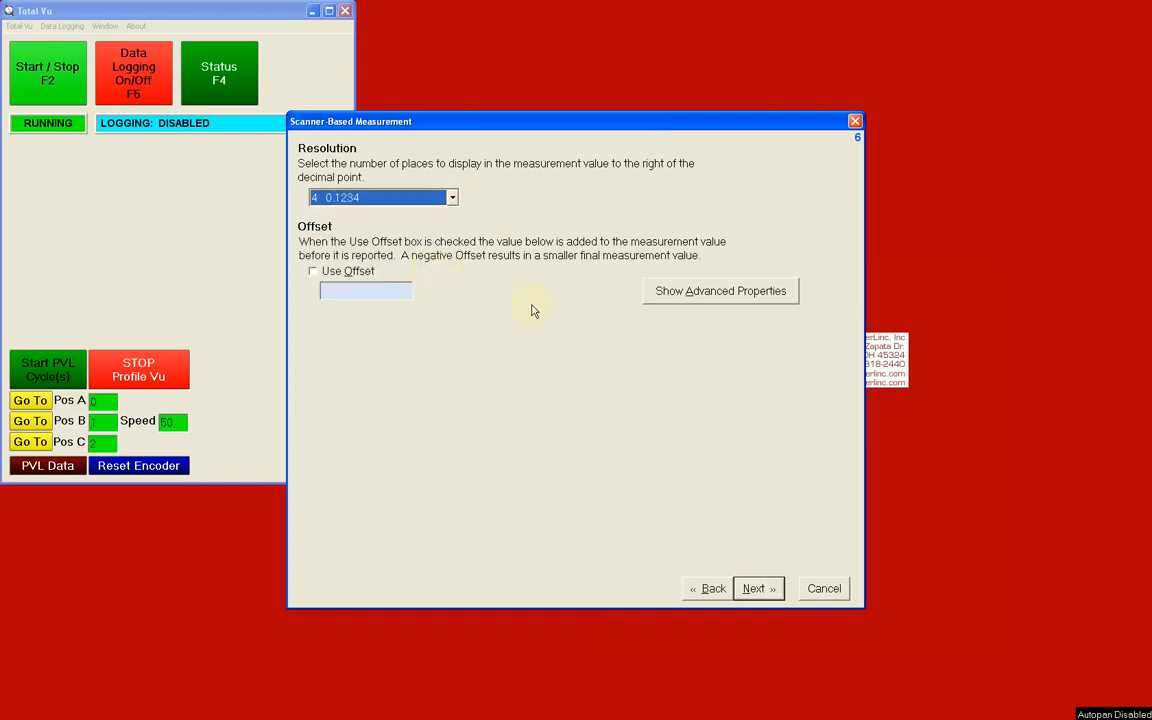
pyautogui.click(758, 589)
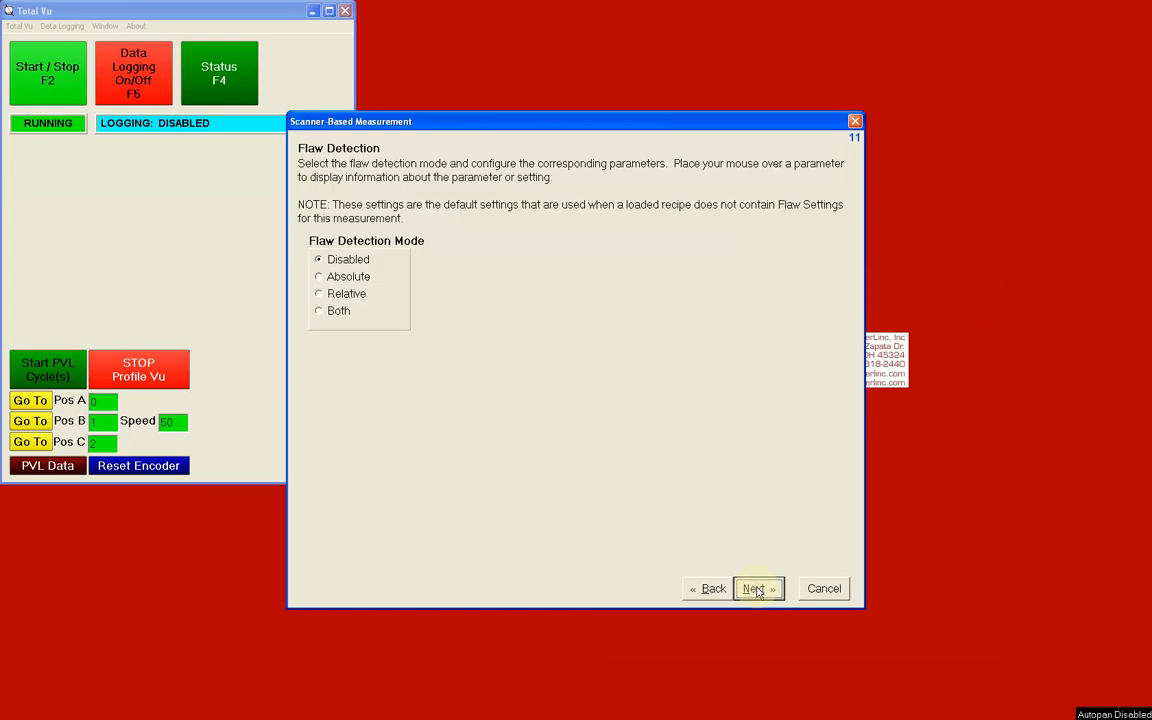
pyautogui.click(759, 589)
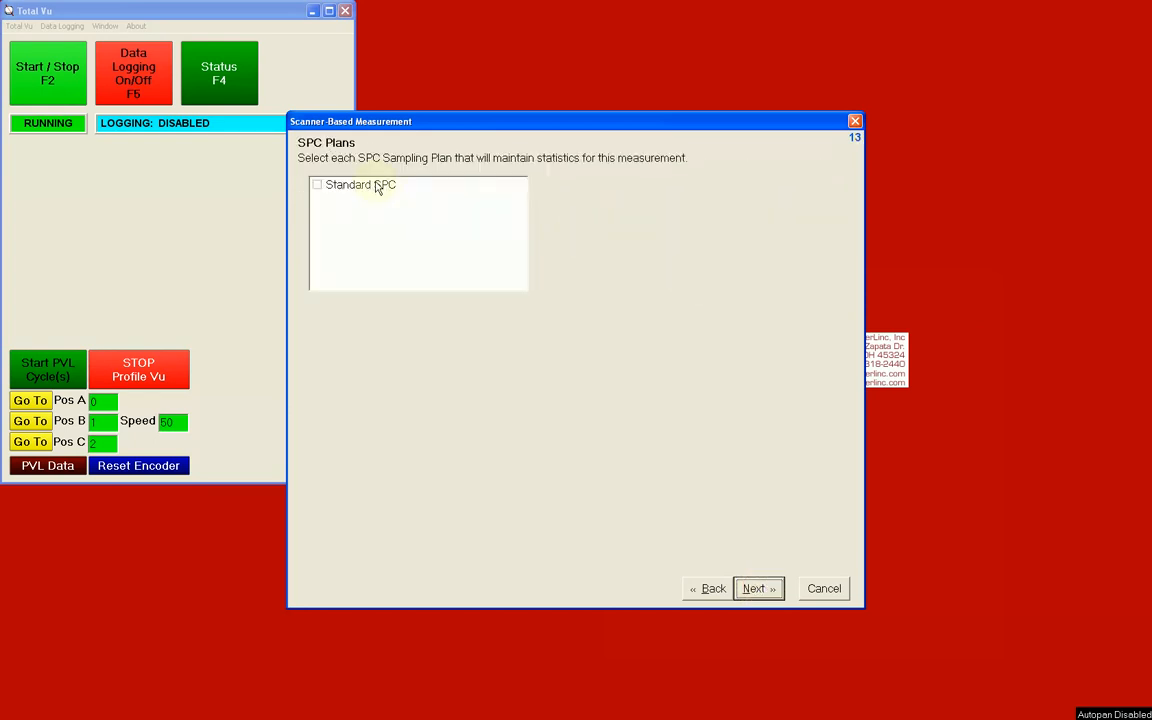
# - Assign the Standard SPC plan to the taper measurement, name it Taper 1, and finish creating it
pyautogui.click(319, 188)
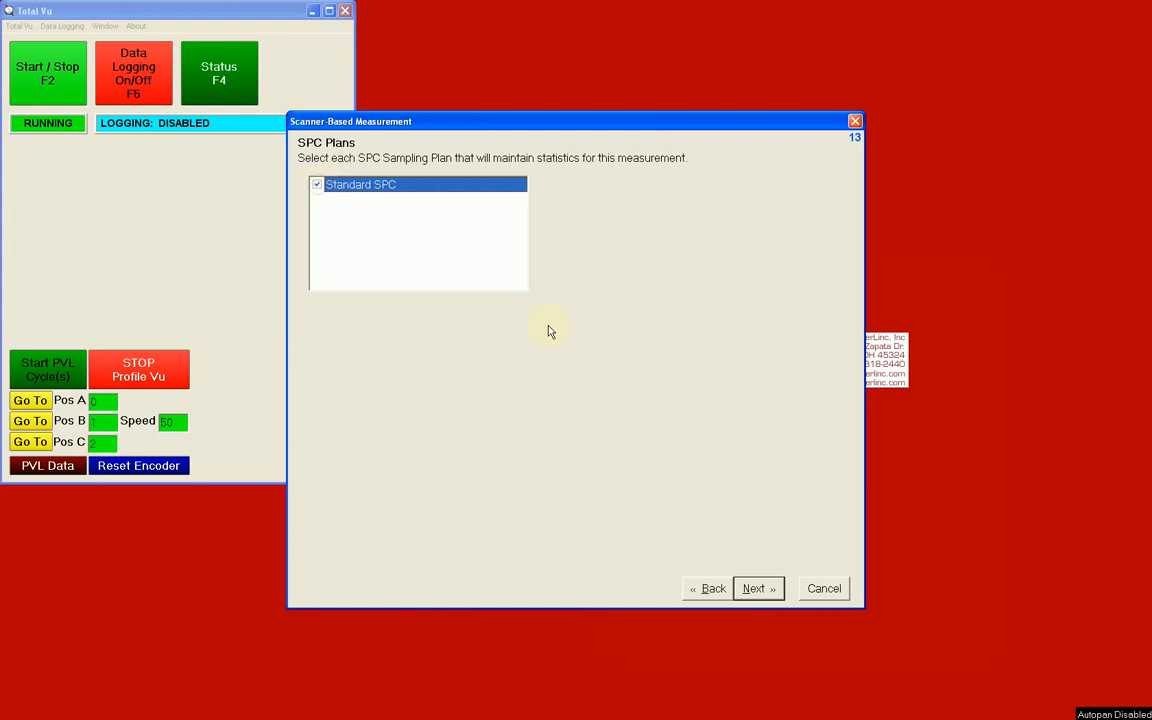
pyautogui.click(758, 588)
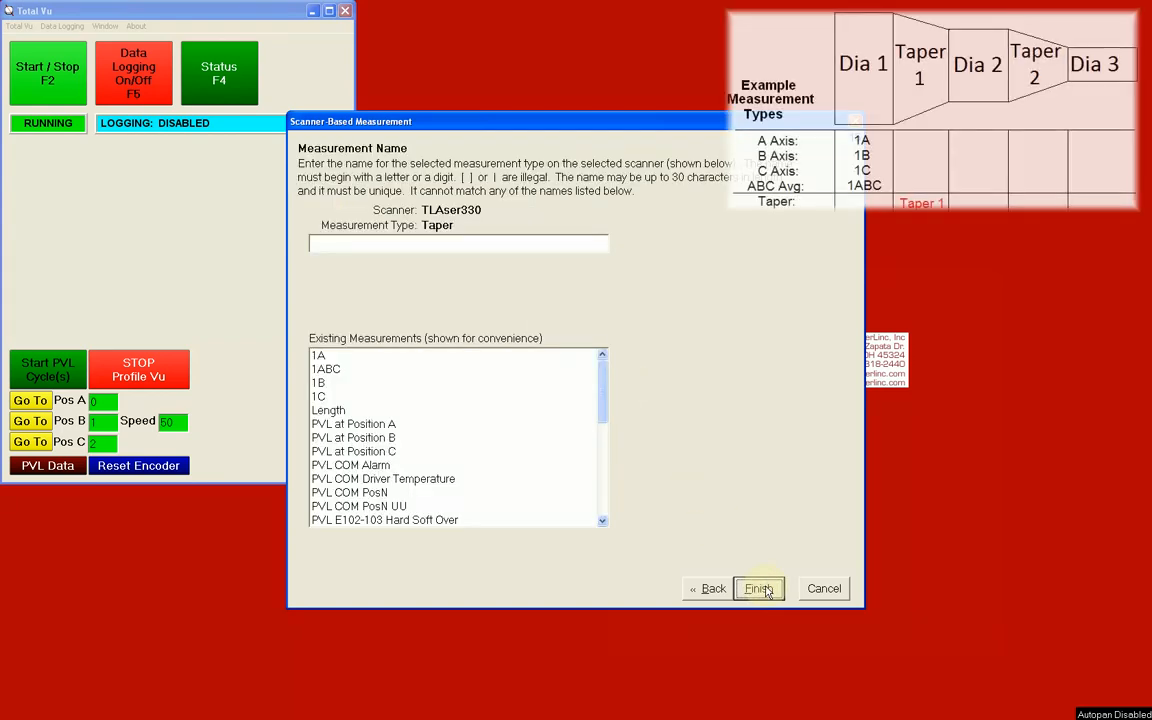
pyautogui.click(559, 243)
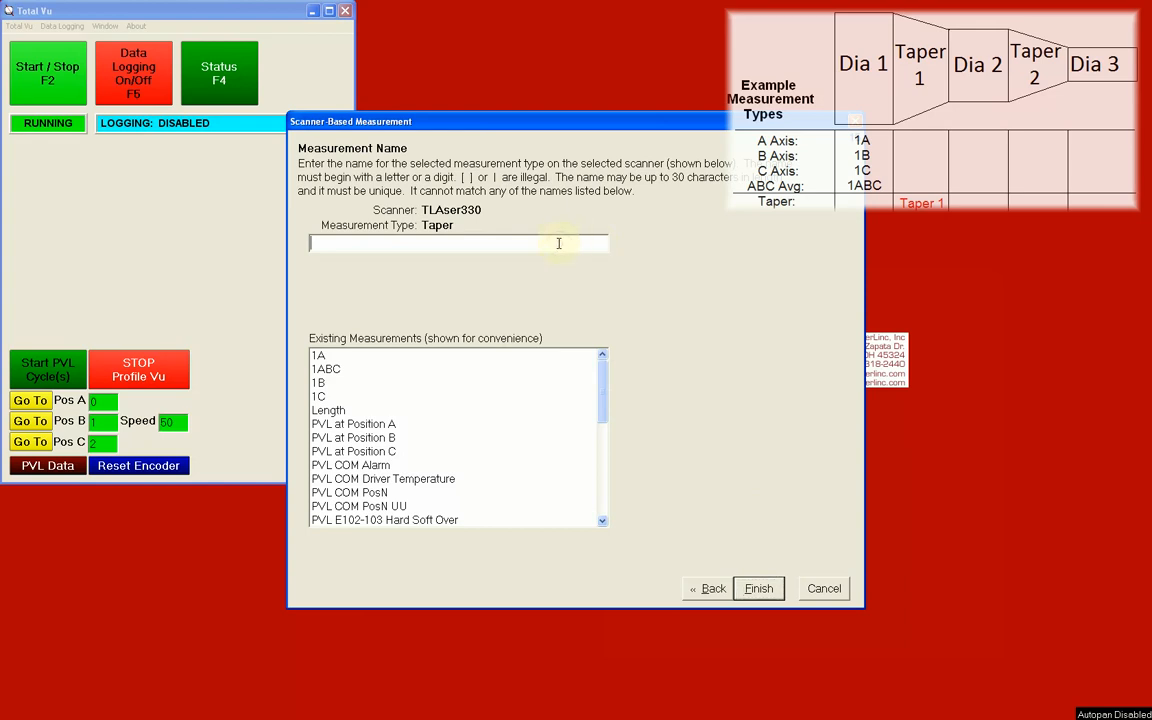
pyautogui.write('Taper 1')
pyautogui.click(760, 591)
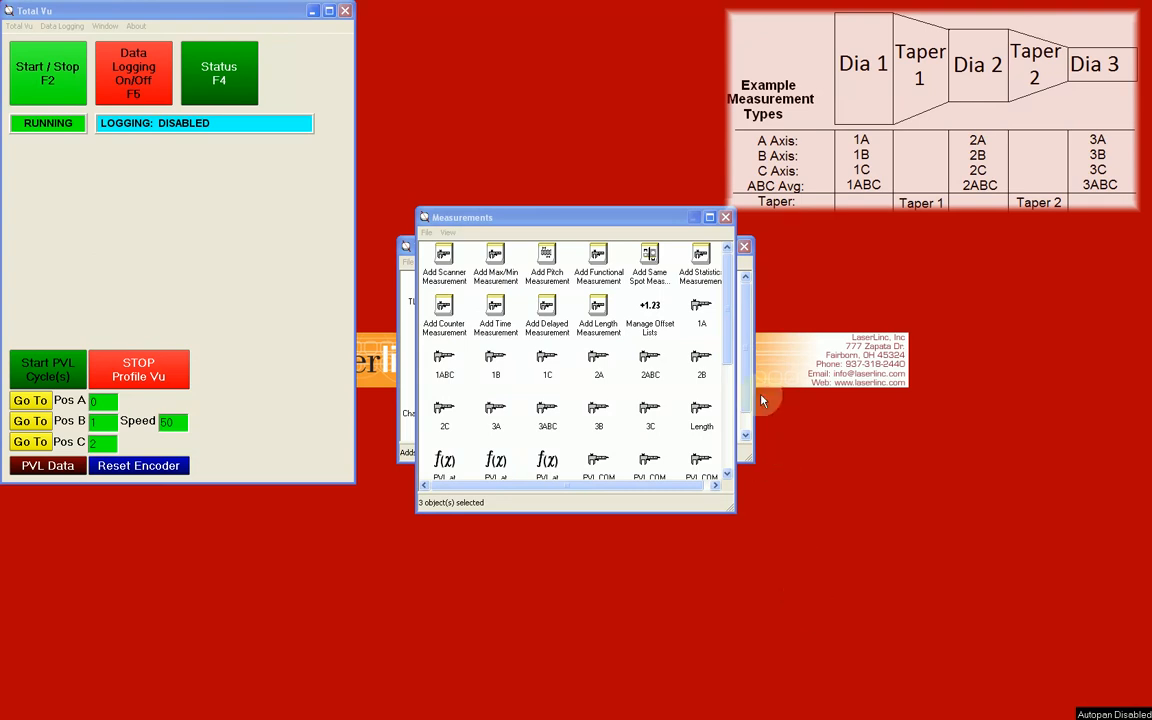
# - Review the measurement list by highlighting the diameter 1, 2 and 3 measurements, followed by Taper 1 and Taper 2
pyautogui.click(700, 310)
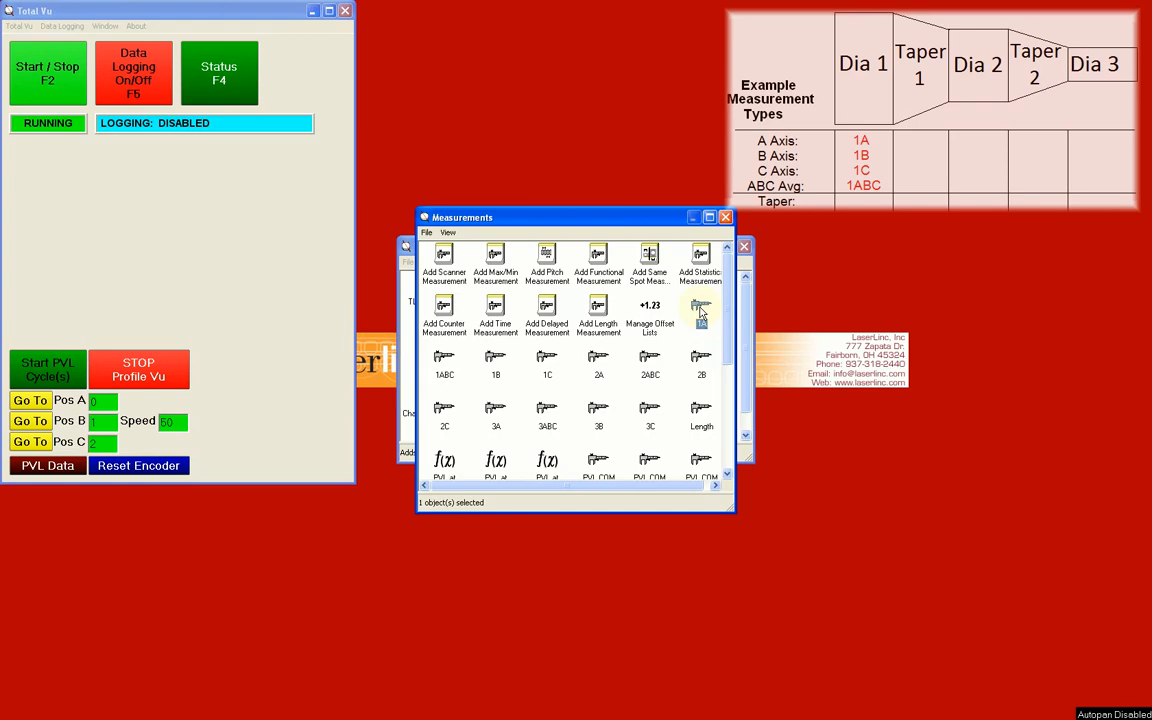
pyautogui.keyDown('ctrl'); pyautogui.click(444, 362); pyautogui.keyUp('ctrl')
pyautogui.keyDown('ctrl'); pyautogui.click(495, 362); pyautogui.keyUp('ctrl')
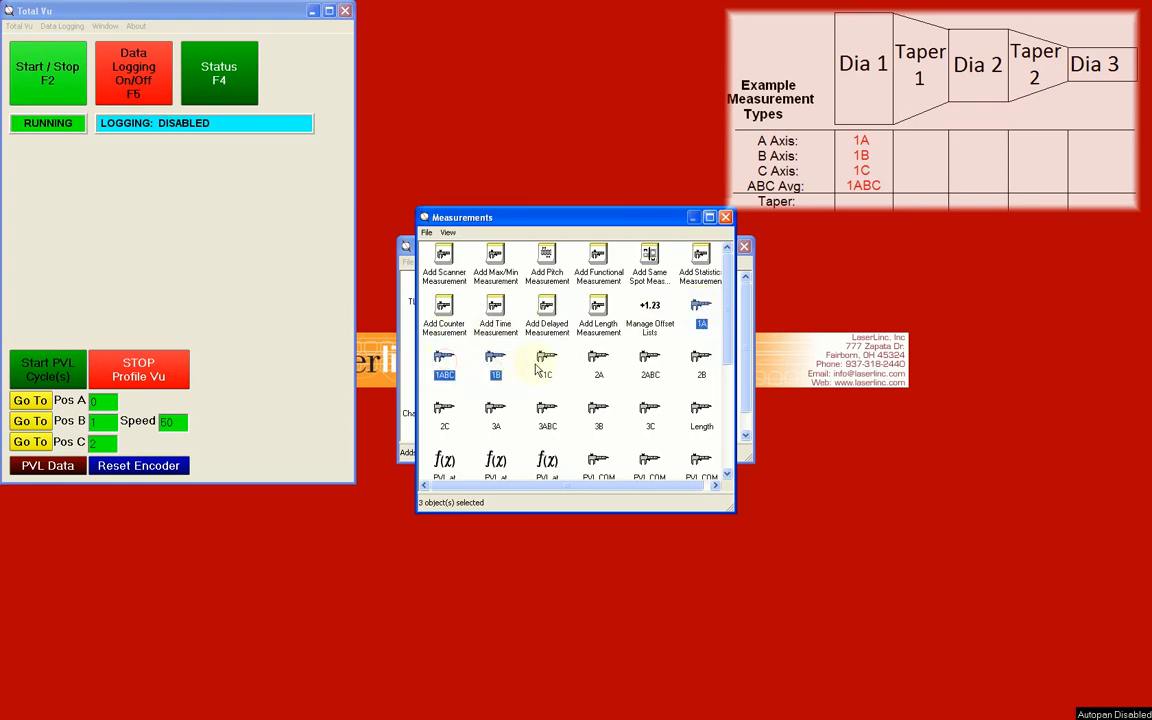
pyautogui.click(598, 360)
pyautogui.keyDown('ctrl'); pyautogui.click(650, 360); pyautogui.keyUp('ctrl')
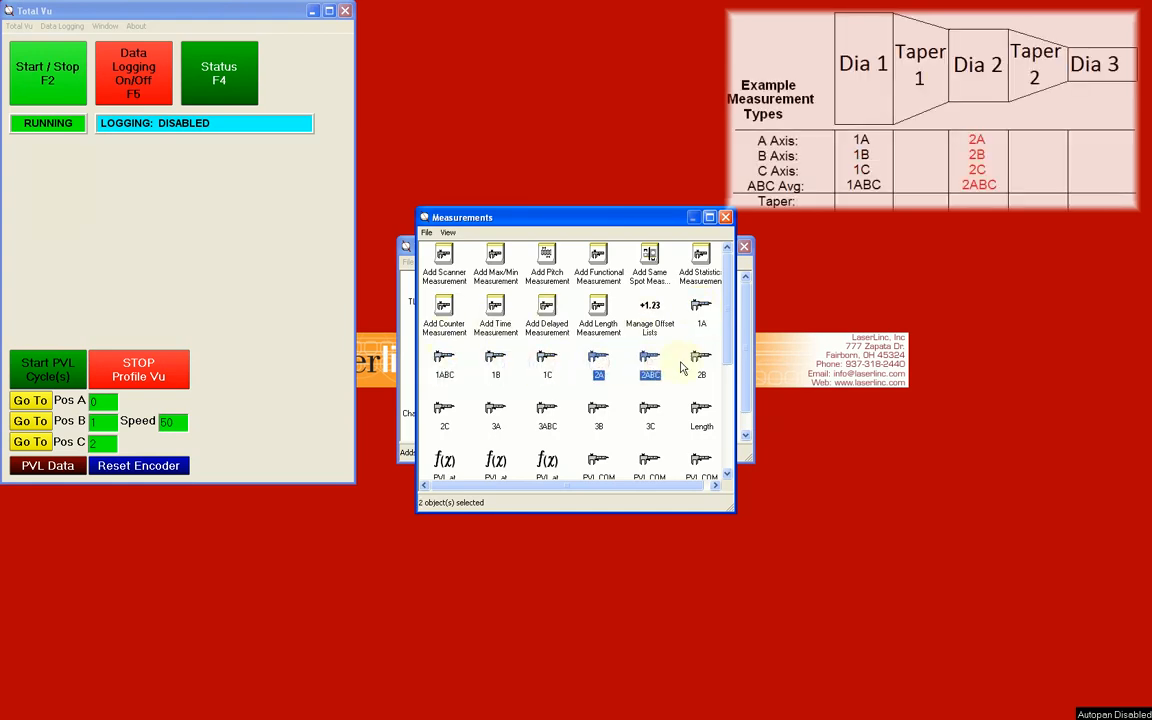
pyautogui.keyDown('ctrl'); pyautogui.click(700, 360); pyautogui.keyUp('ctrl')
pyautogui.keyDown('ctrl'); pyautogui.click(444, 410); pyautogui.keyUp('ctrl')
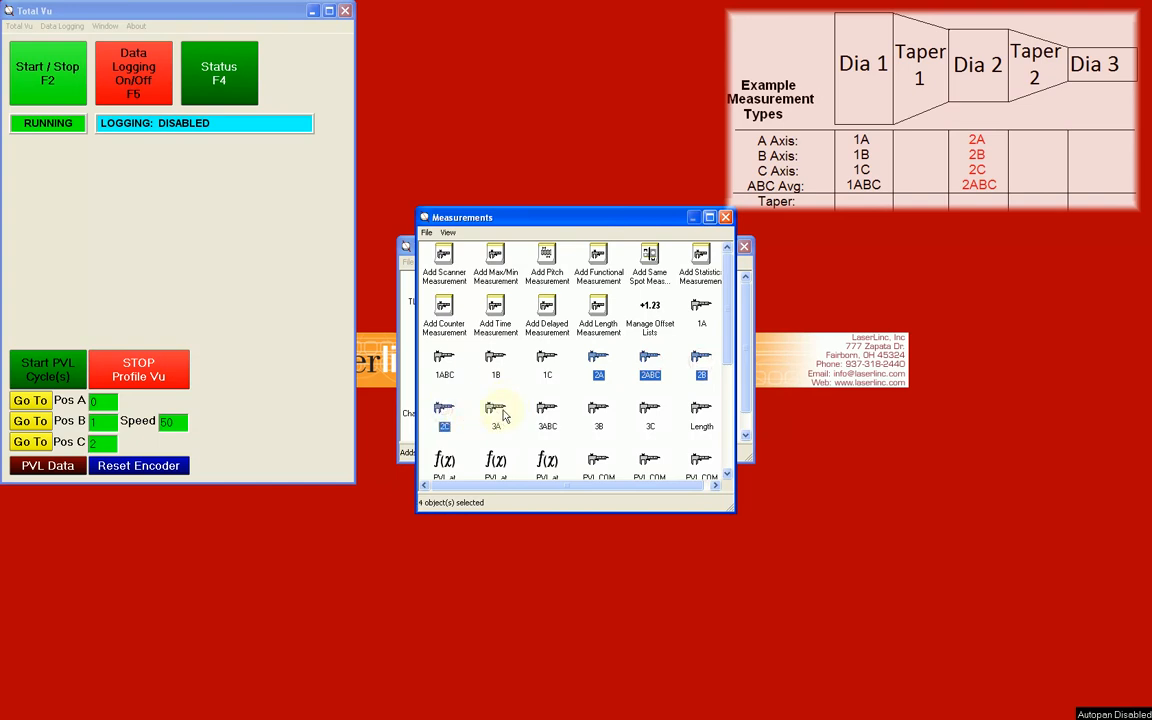
pyautogui.click(495, 410)
pyautogui.keyDown('ctrl'); pyautogui.click(547, 410); pyautogui.keyUp('ctrl')
pyautogui.keyDown('ctrl'); pyautogui.click(598, 410); pyautogui.keyUp('ctrl')
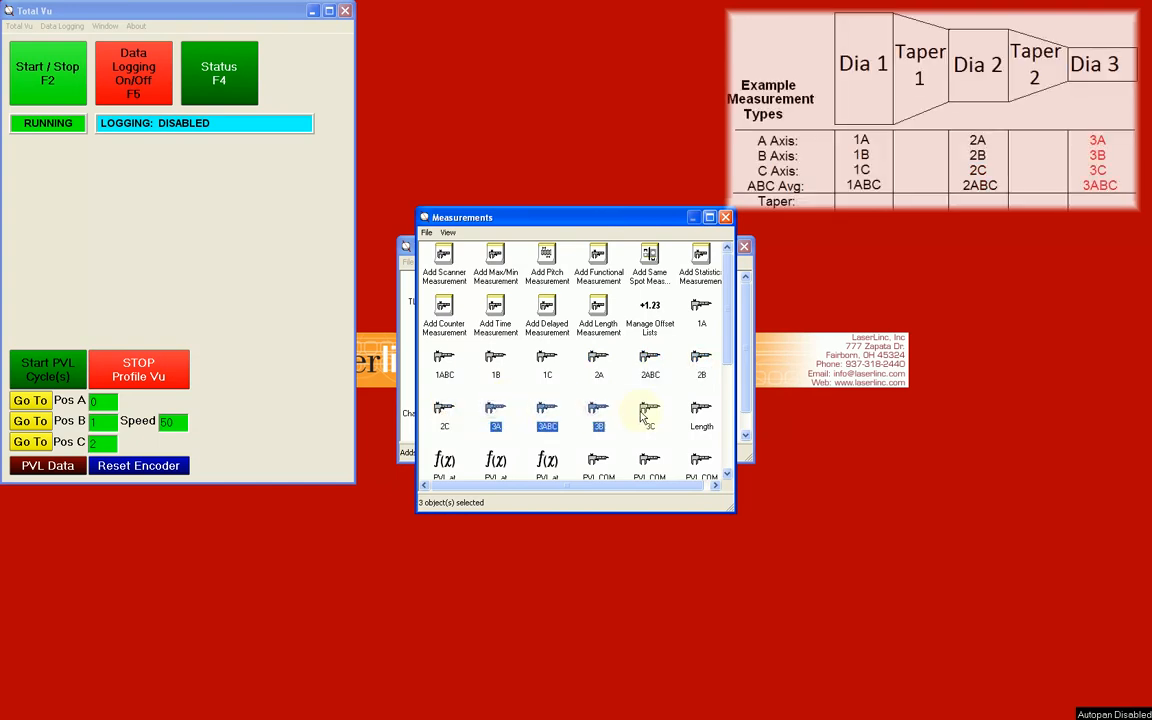
pyautogui.keyDown('ctrl'); pyautogui.click(648, 410); pyautogui.keyUp('ctrl')
pyautogui.moveTo(733, 378); pyautogui.dragTo(730, 455)
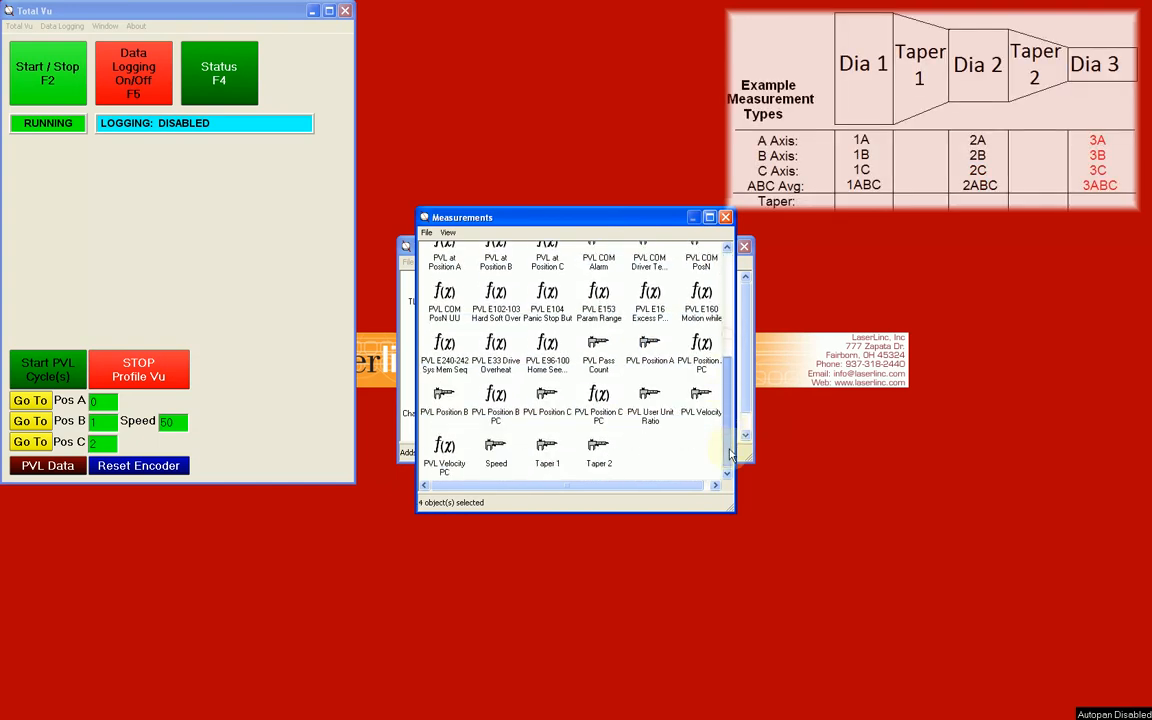
pyautogui.click(546, 452)
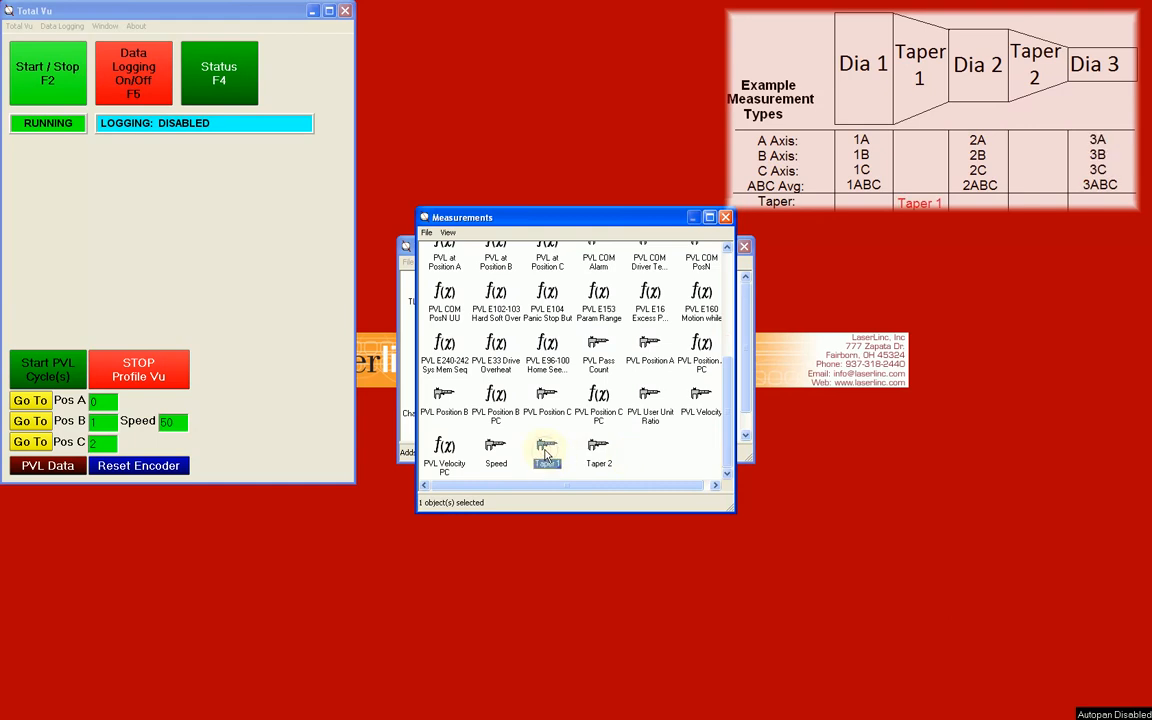
pyautogui.click(597, 452)
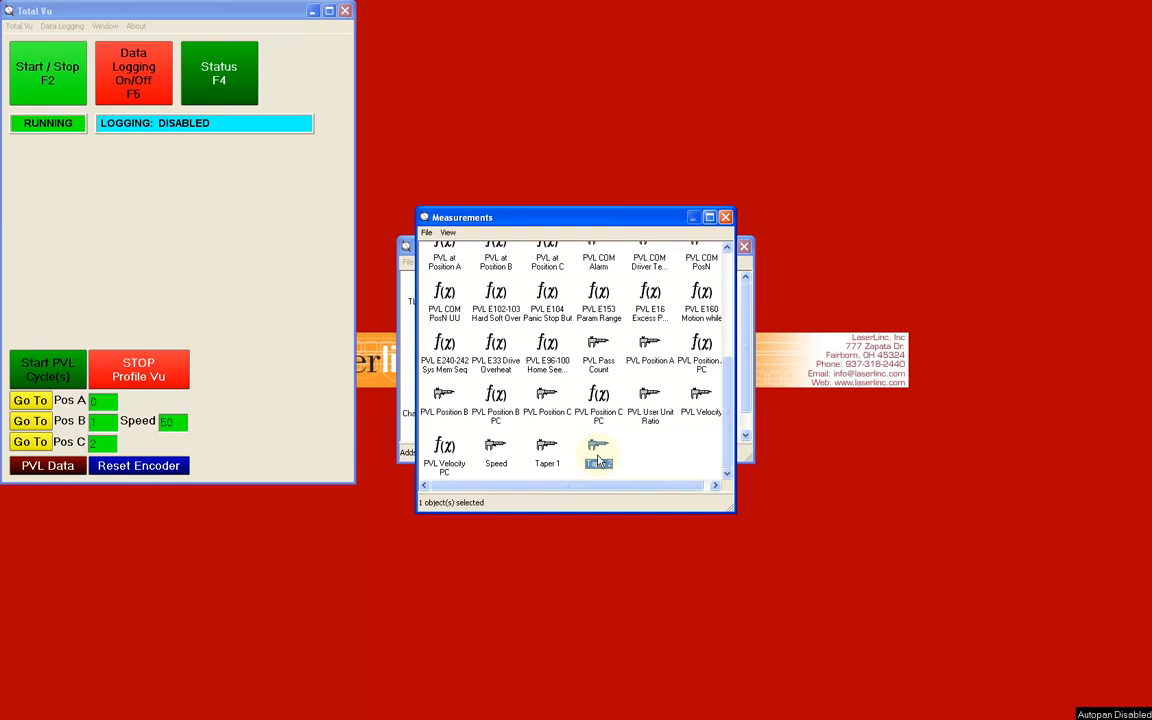
# - Start a new scanner-based measurement using TLAser330 as the source scanner and continue to the measurement types
pyautogui.click(727, 290)
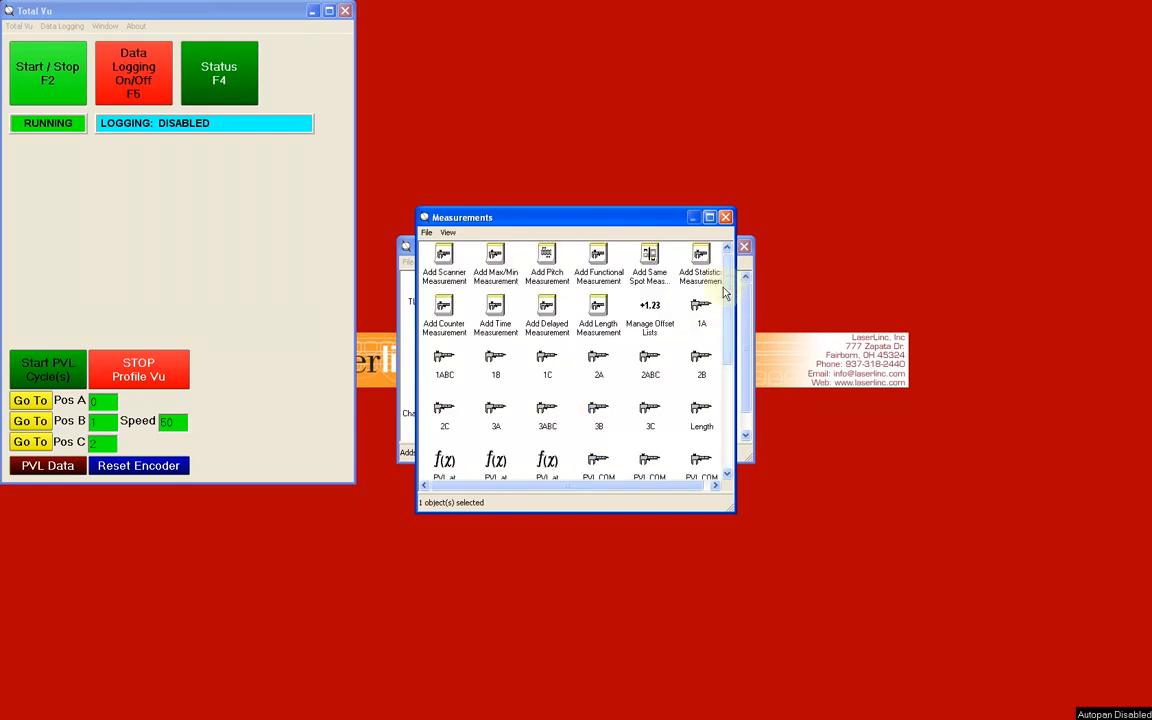
pyautogui.doubleClick(444, 260)
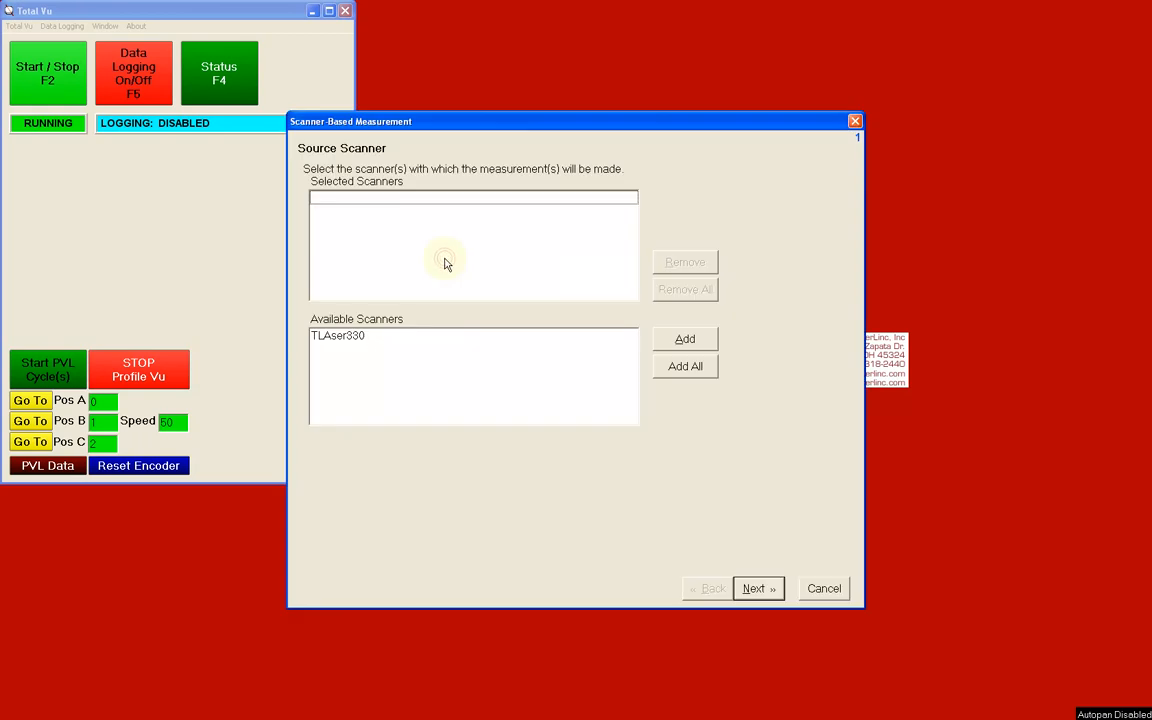
pyautogui.click(345, 336)
pyautogui.click(684, 339)
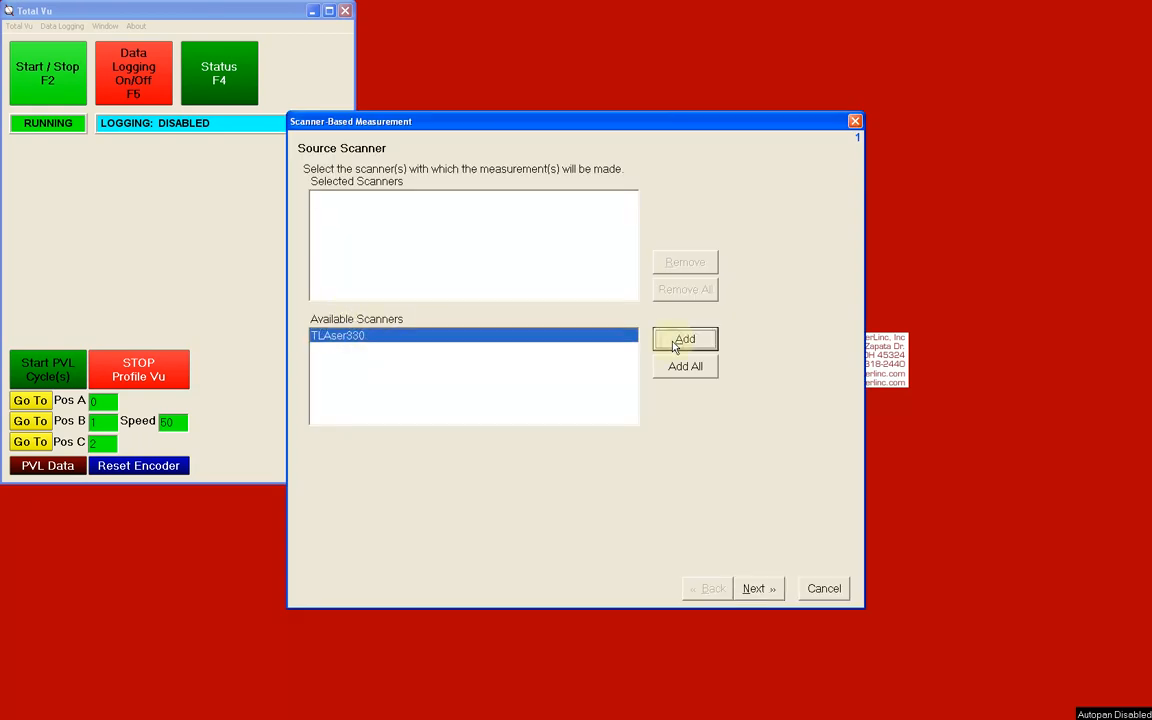
pyautogui.click(758, 589)
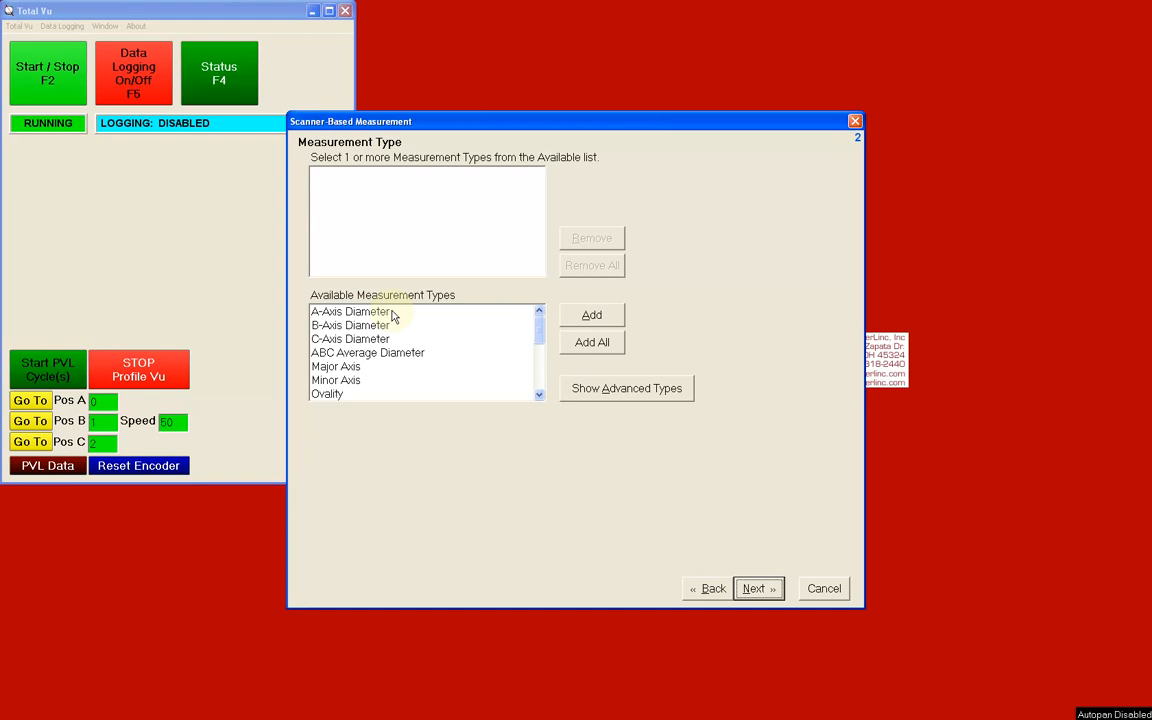
# - Add ABC Average Diameter as the measurement type and continue to the measurement mode
pyautogui.click(375, 353)
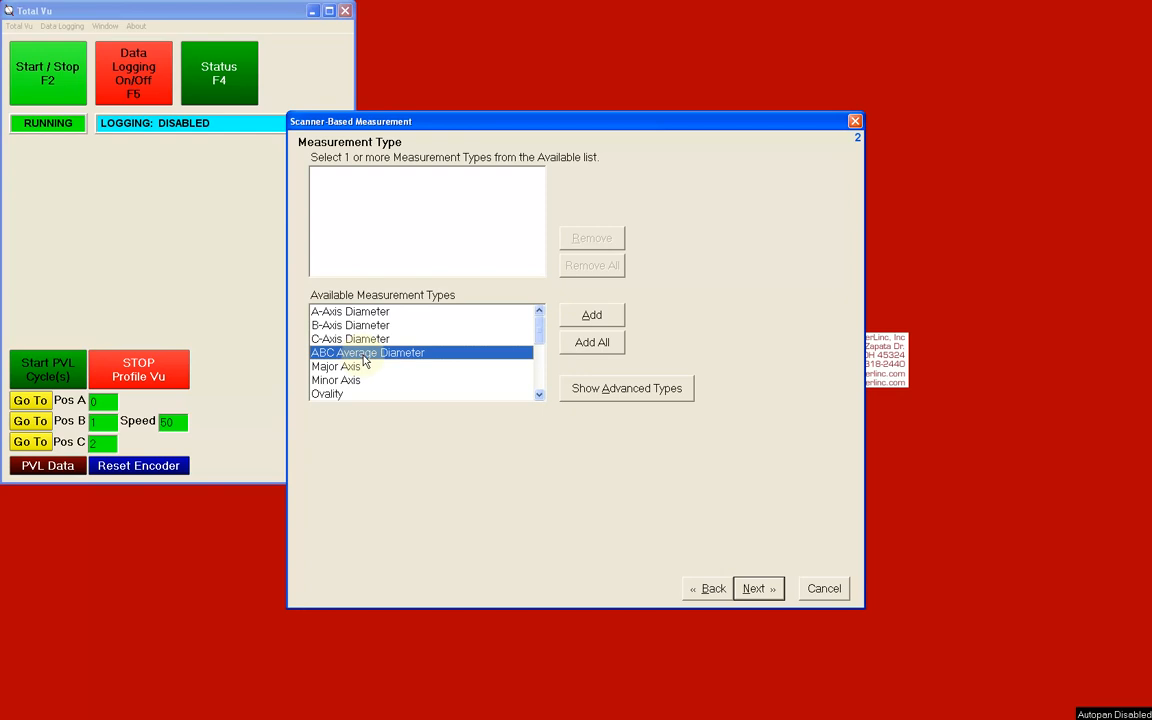
pyautogui.click(574, 317)
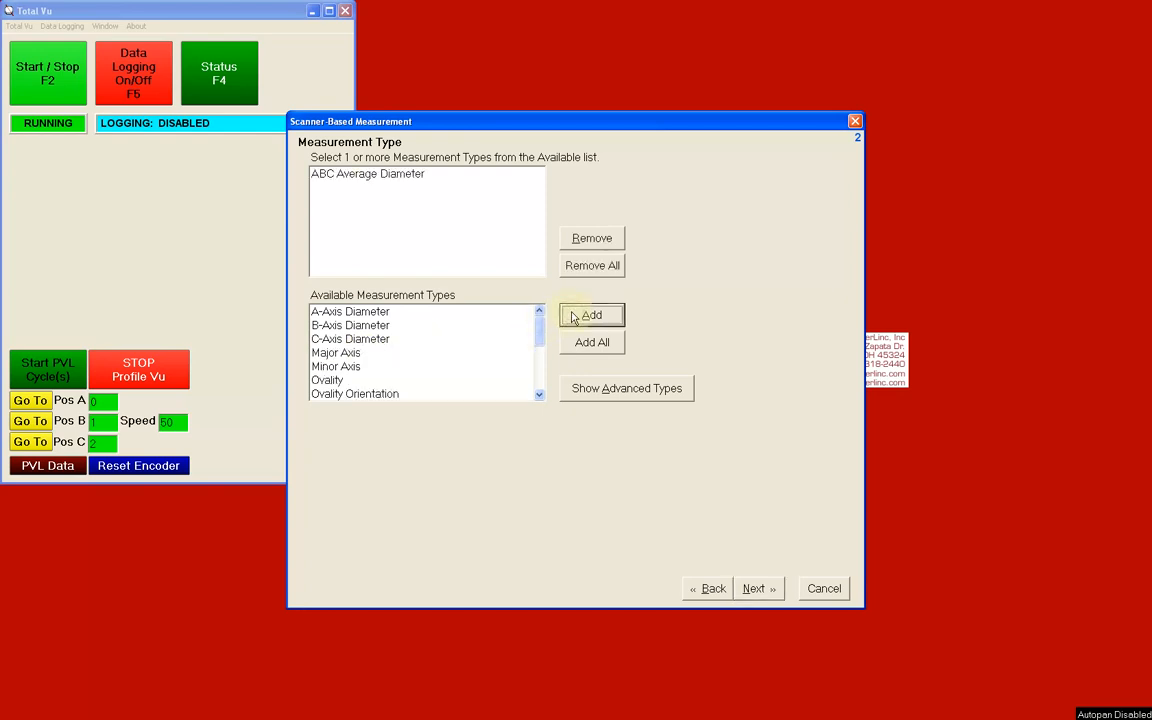
pyautogui.click(760, 591)
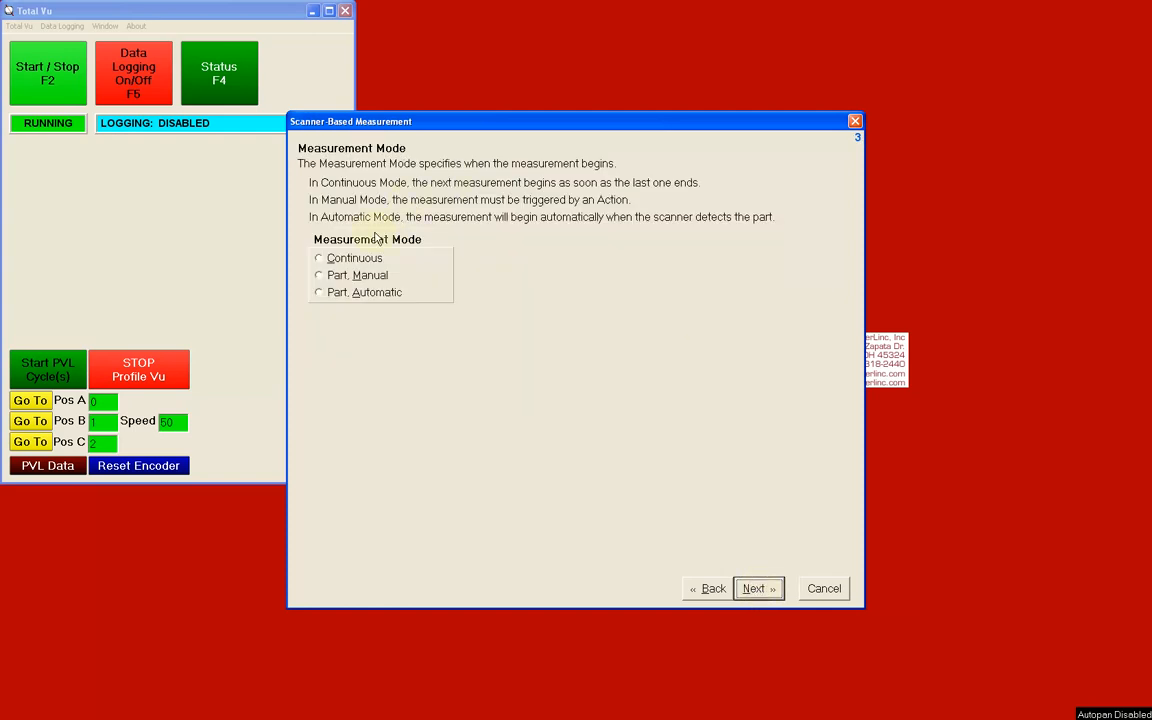
# - Set the measurement to Continuous mode, averaged by scans over 6 scans with a running average, and continue to the resolution settings
pyautogui.click(319, 260)
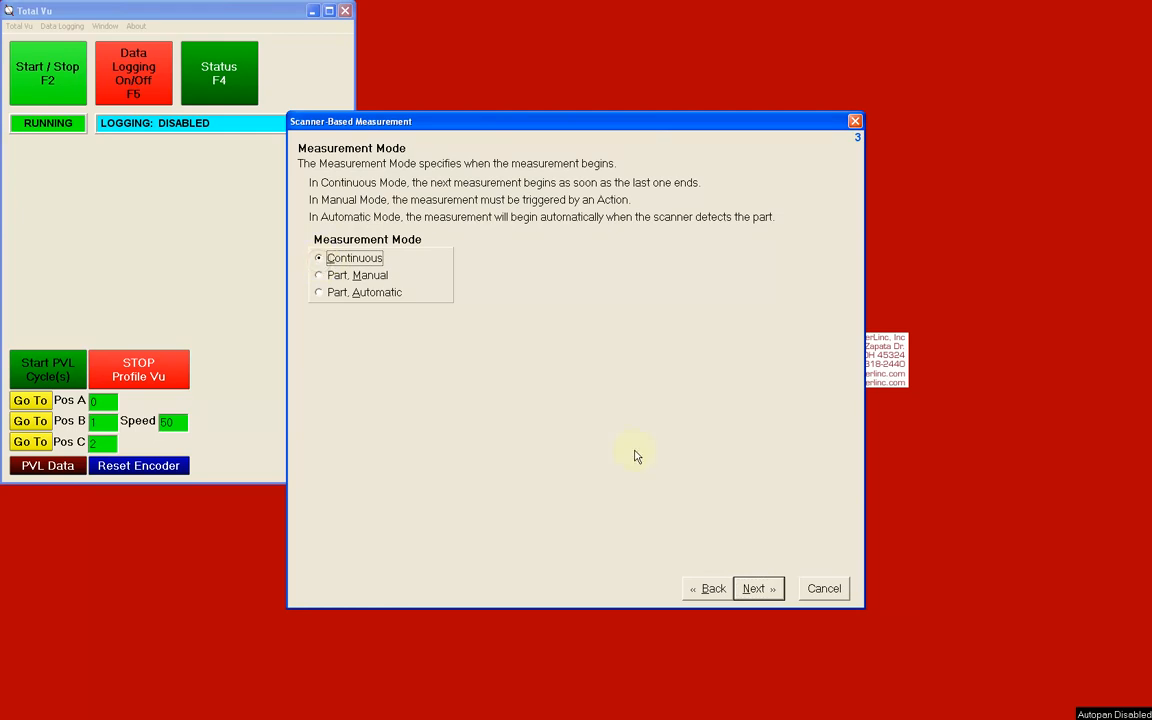
pyautogui.click(761, 590)
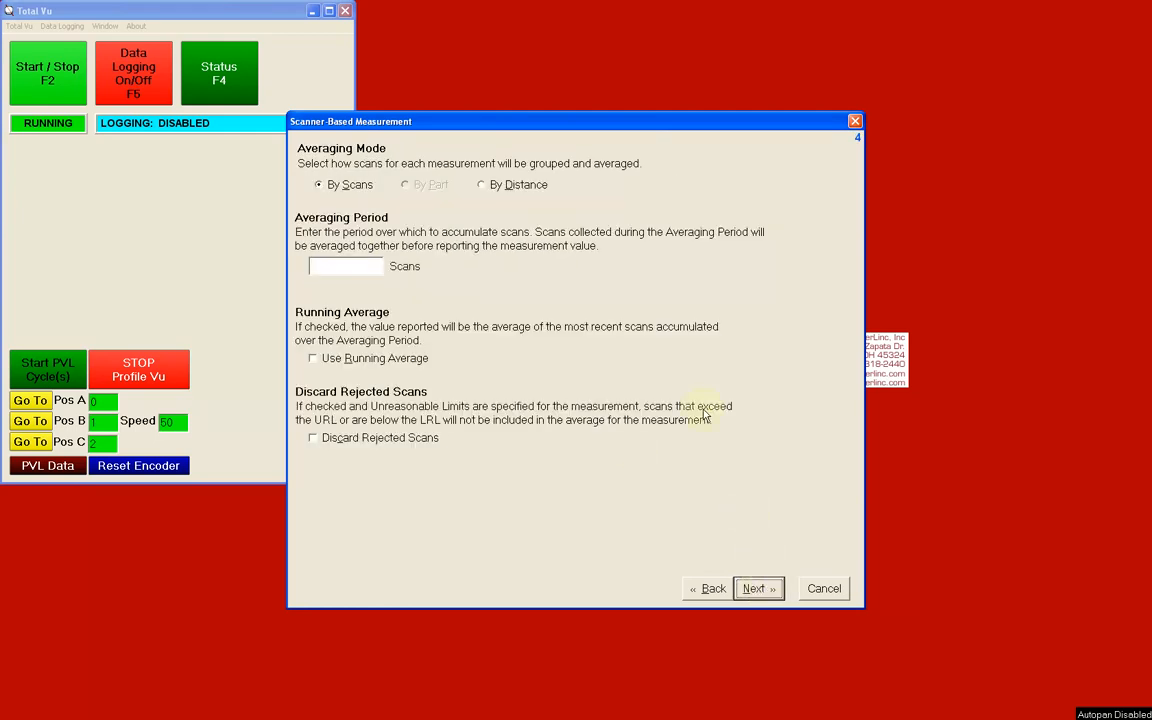
pyautogui.click(482, 186)
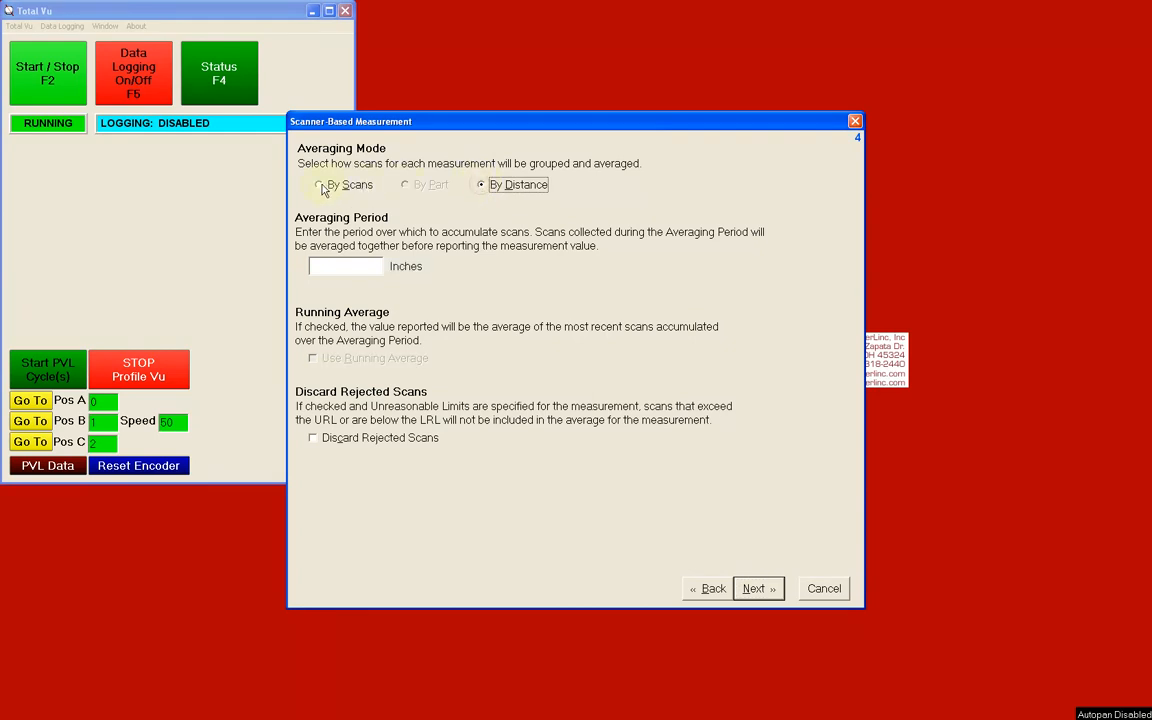
pyautogui.click(320, 186)
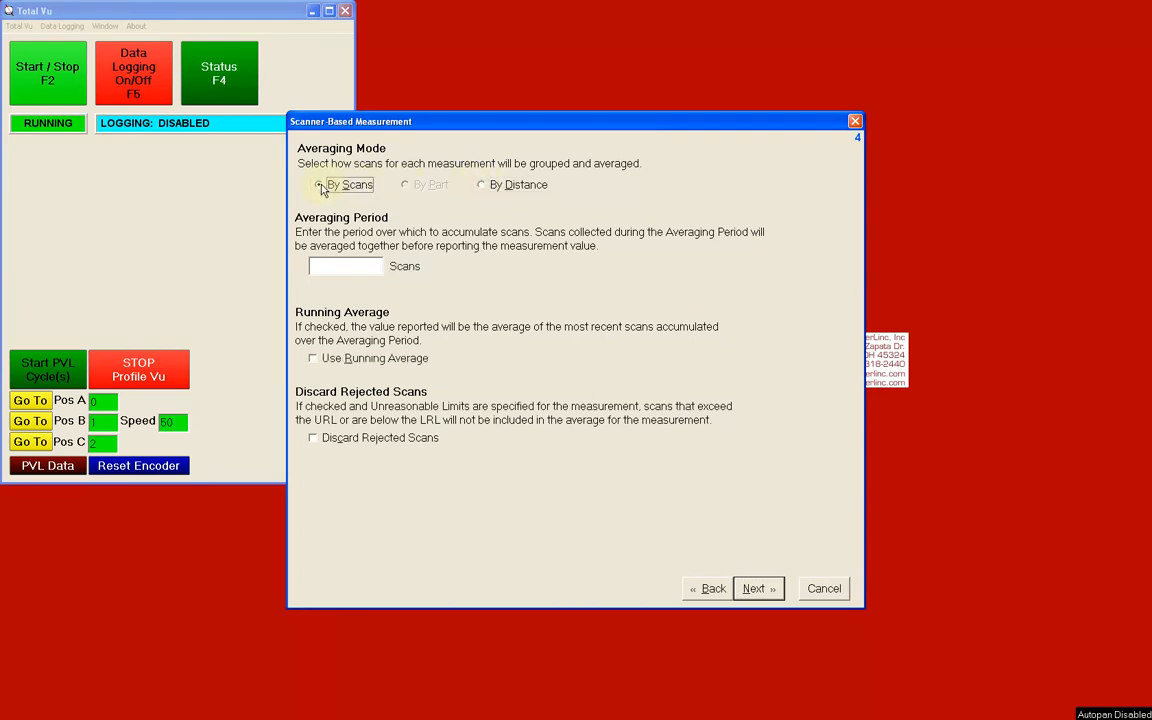
pyautogui.click(338, 265)
pyautogui.write('6')
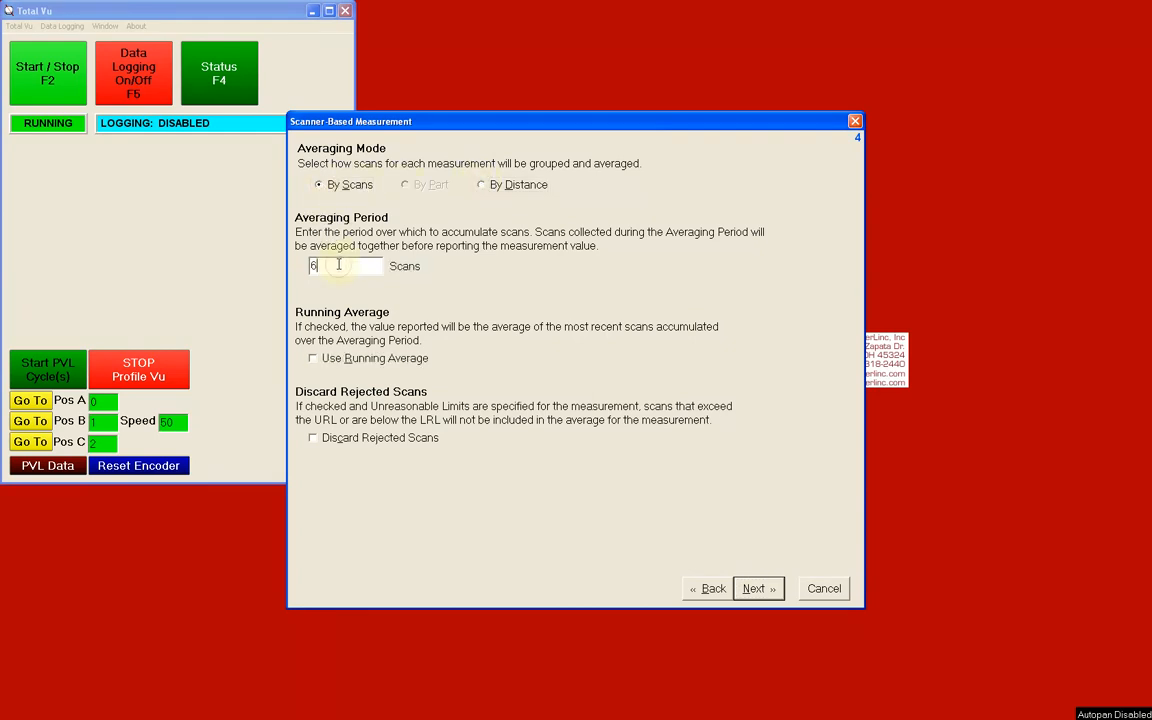
pyautogui.click(313, 360)
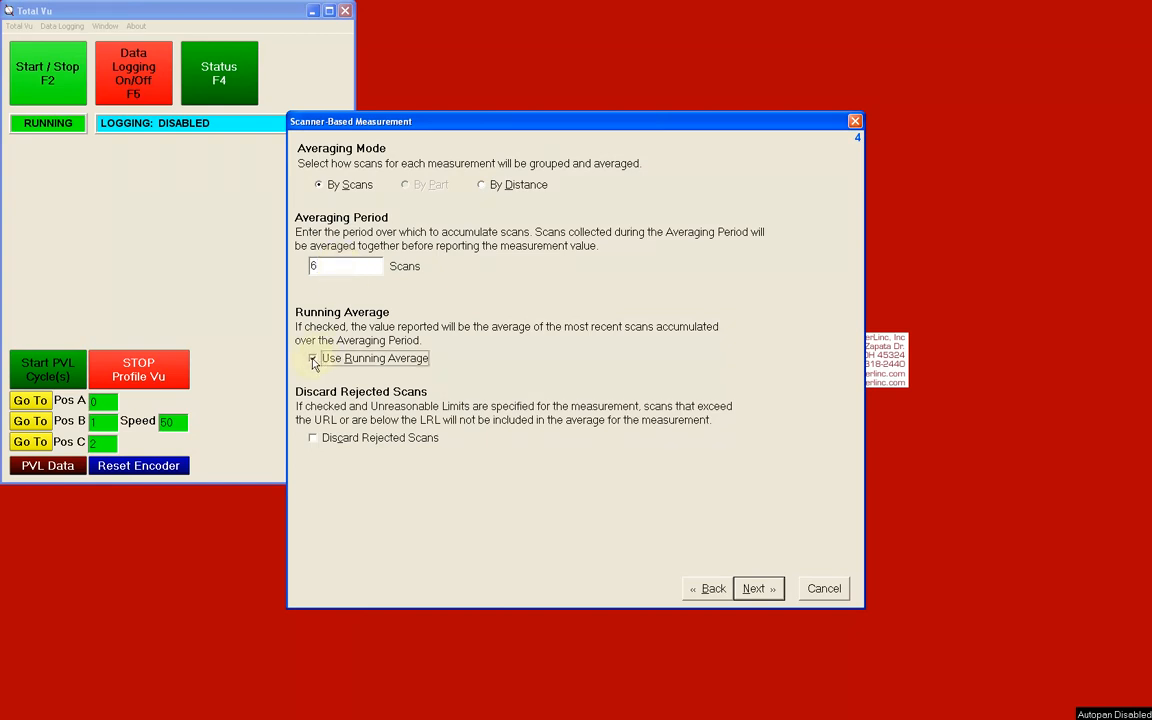
pyautogui.click(757, 589)
pyautogui.click(757, 589)
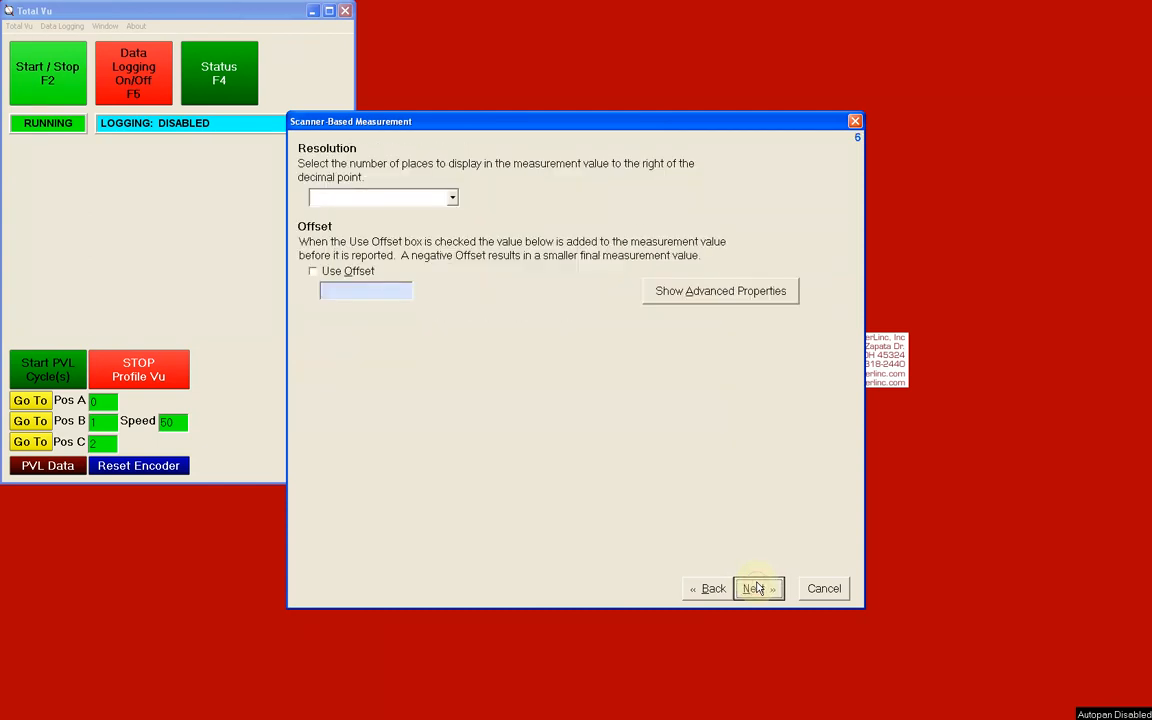
# - Set the measurement's resolution to 6 decimal places without an offset and continue to the SPC plans
pyautogui.click(451, 197)
pyautogui.click(425, 302)
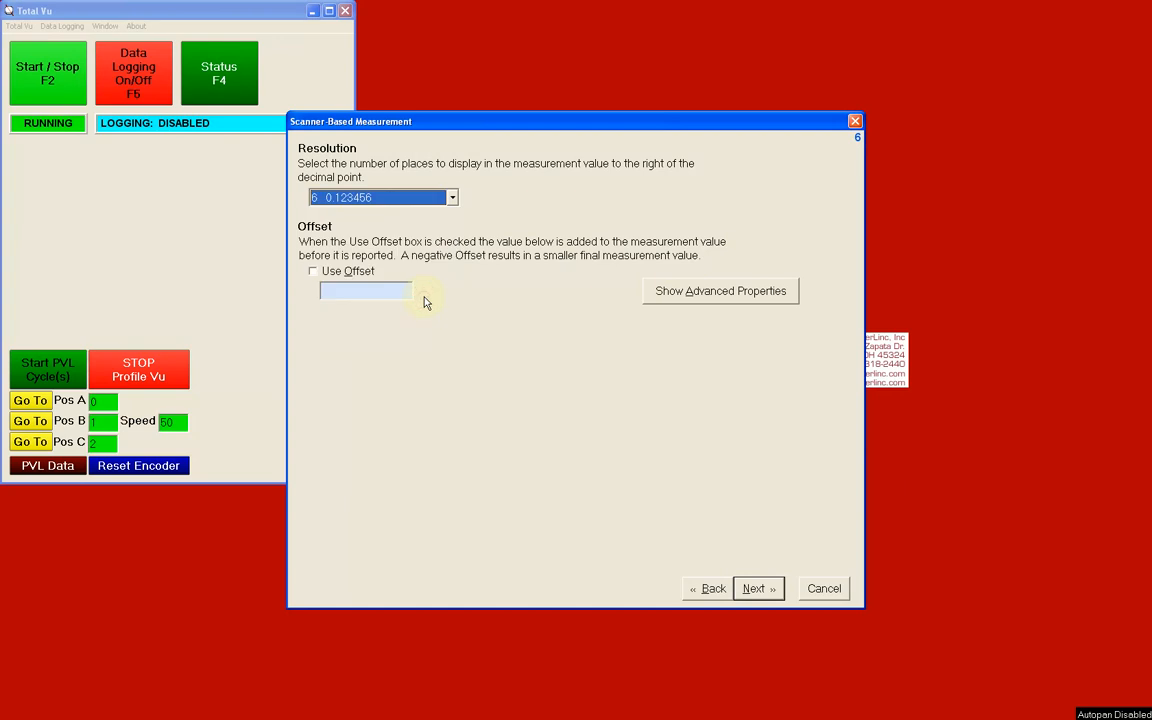
pyautogui.click(757, 589)
pyautogui.click(757, 589)
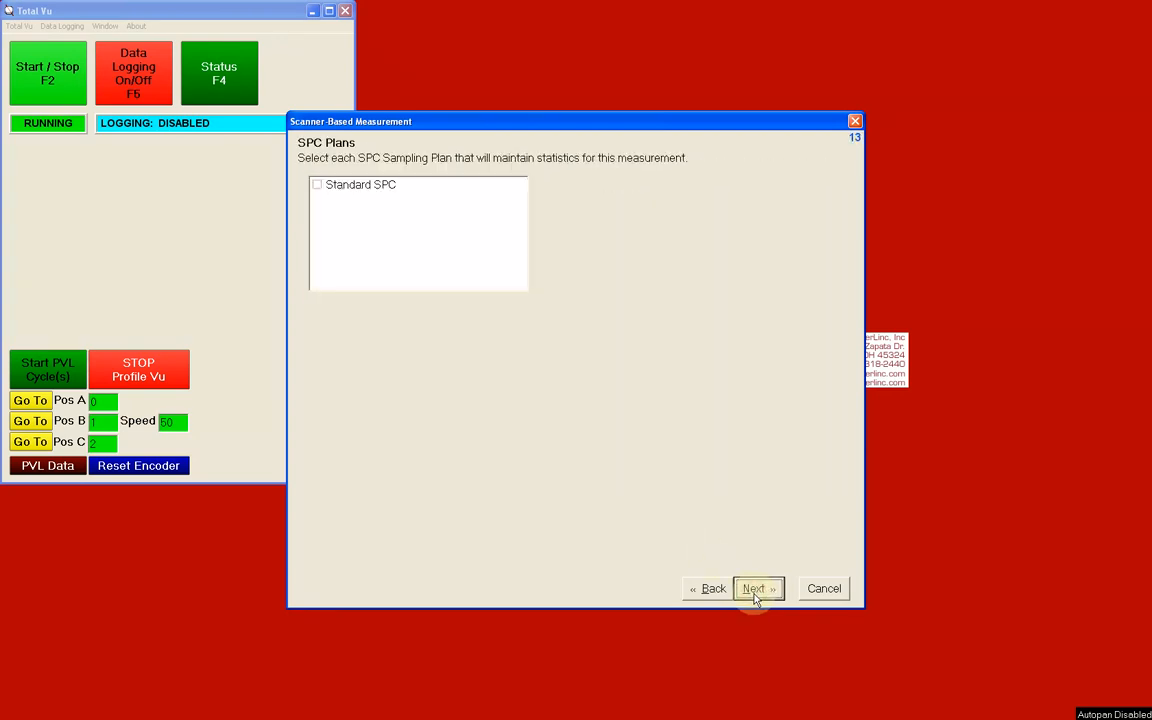
# - Assign the Standard SPC plan to the ABC Average Diameter measurement, name it ABC ref, and finish creating it
pyautogui.click(318, 187)
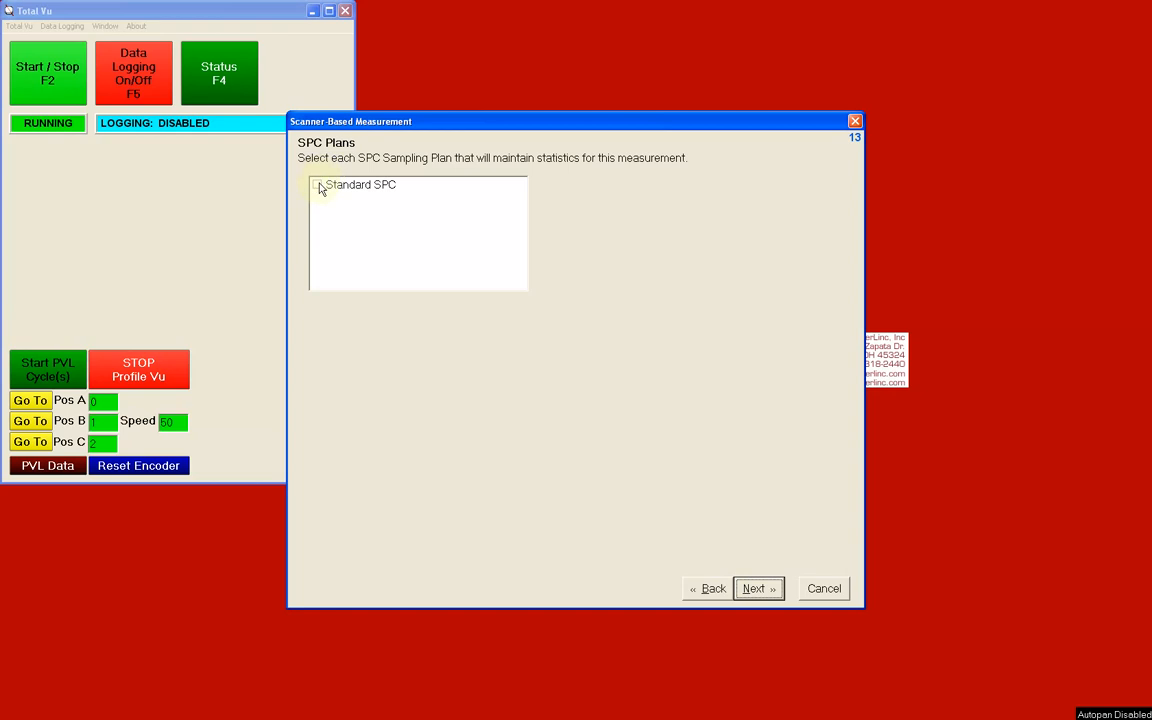
pyautogui.click(319, 187)
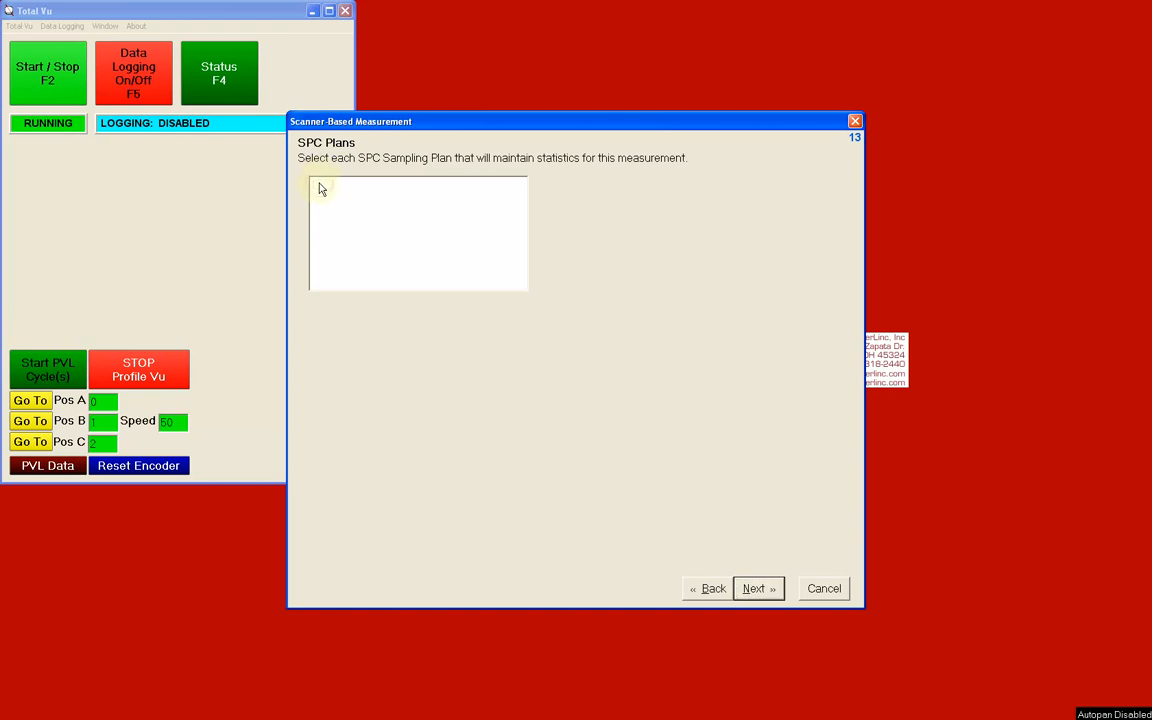
pyautogui.click(752, 589)
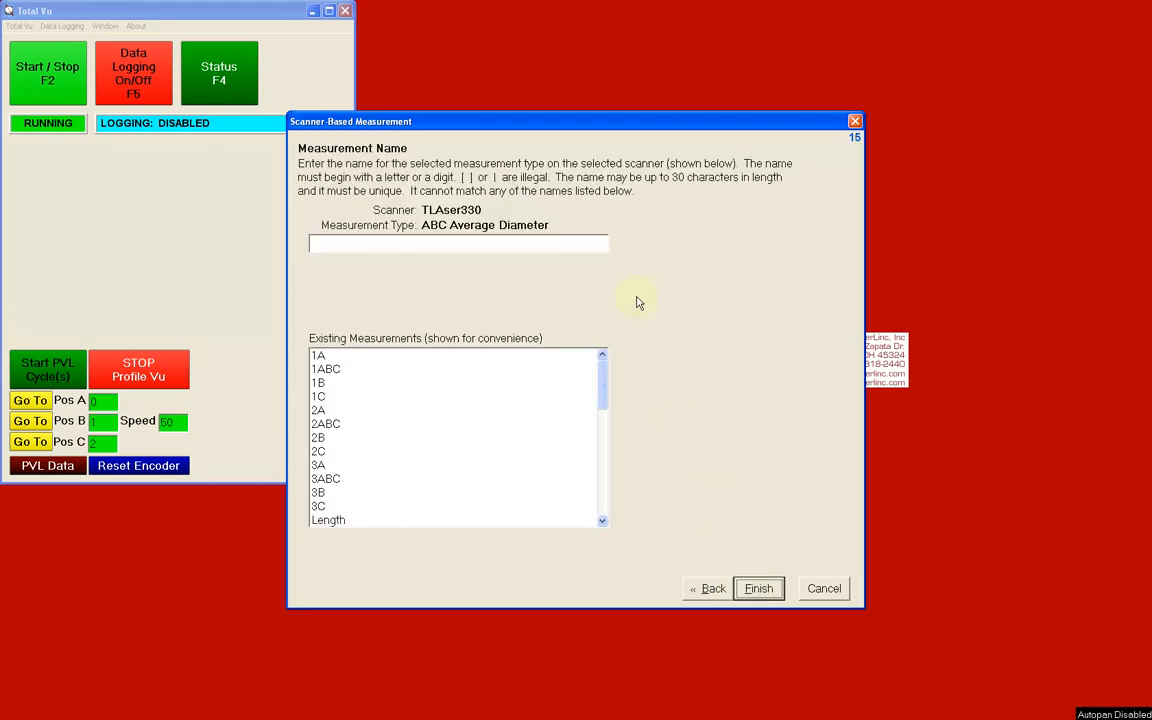
pyautogui.click(500, 243)
pyautogui.write('ABC ref')
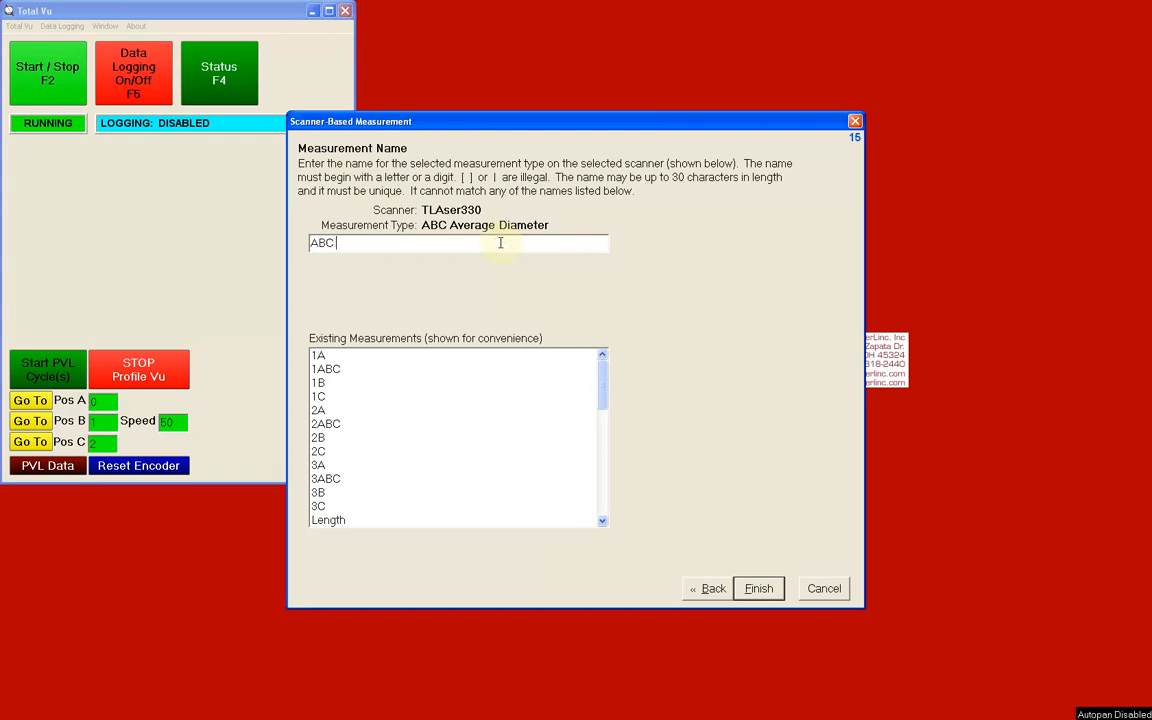
pyautogui.click(760, 589)
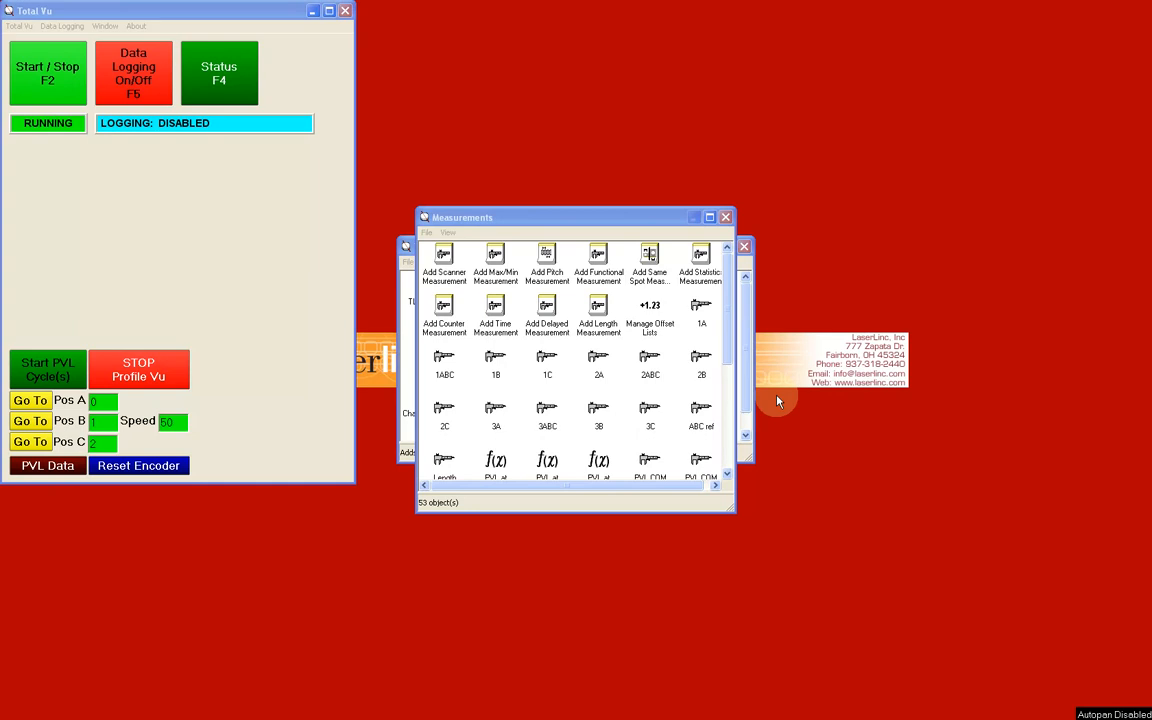
# - Leave the measurements list and start a new part profile using Continuous measurement mode
pyautogui.click(725, 217)
pyautogui.scroll(-1, 600, 380)
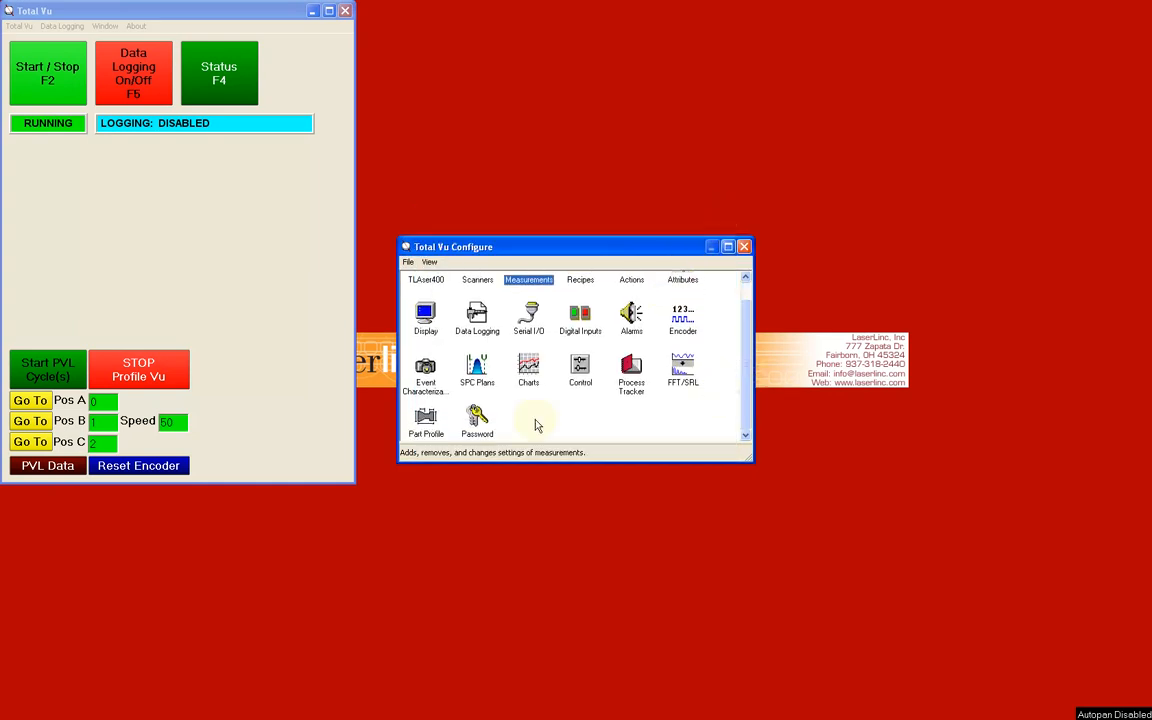
pyautogui.doubleClick(427, 424)
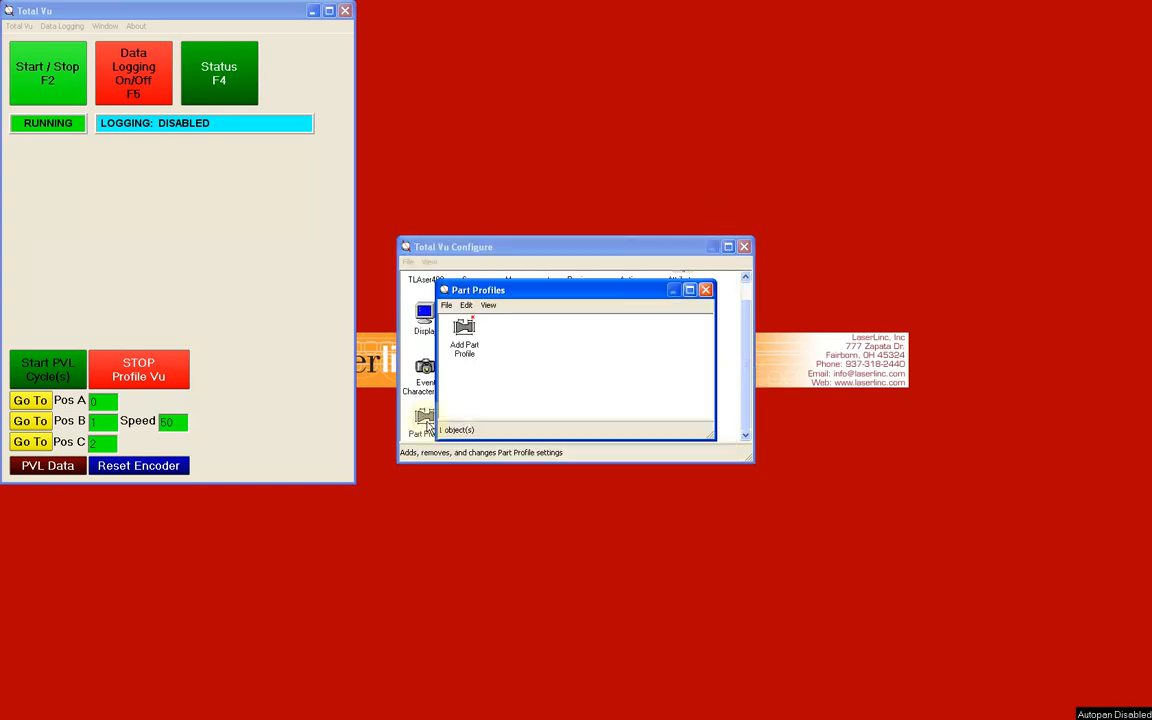
pyautogui.doubleClick(466, 338)
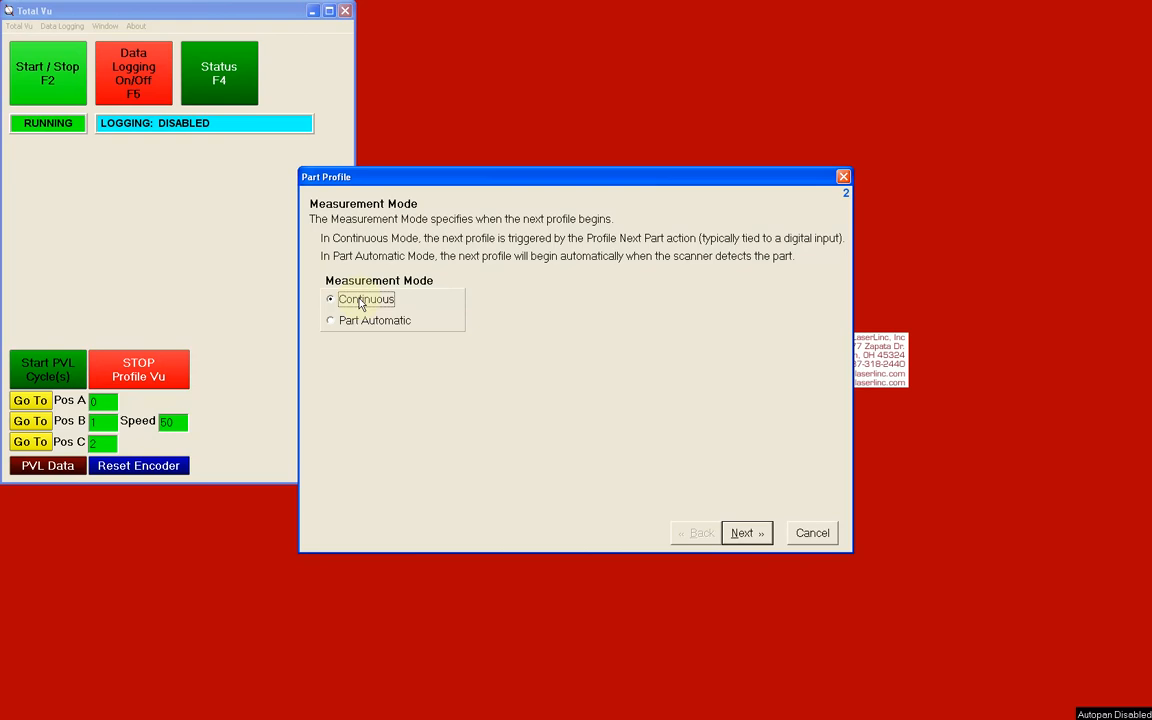
pyautogui.click(743, 533)
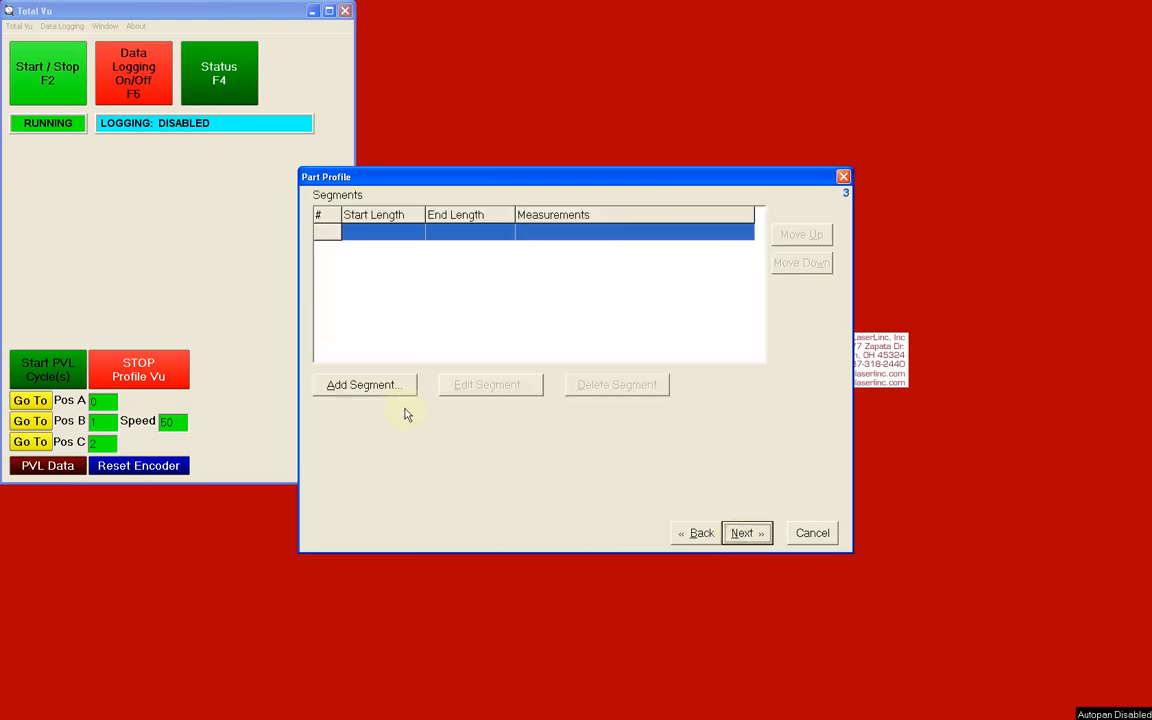
# - Add the first profile segment with 1A, 1ABC, 1B and 1C as its active measurements, leaving the start and end lengths blank
pyautogui.click(364, 385)
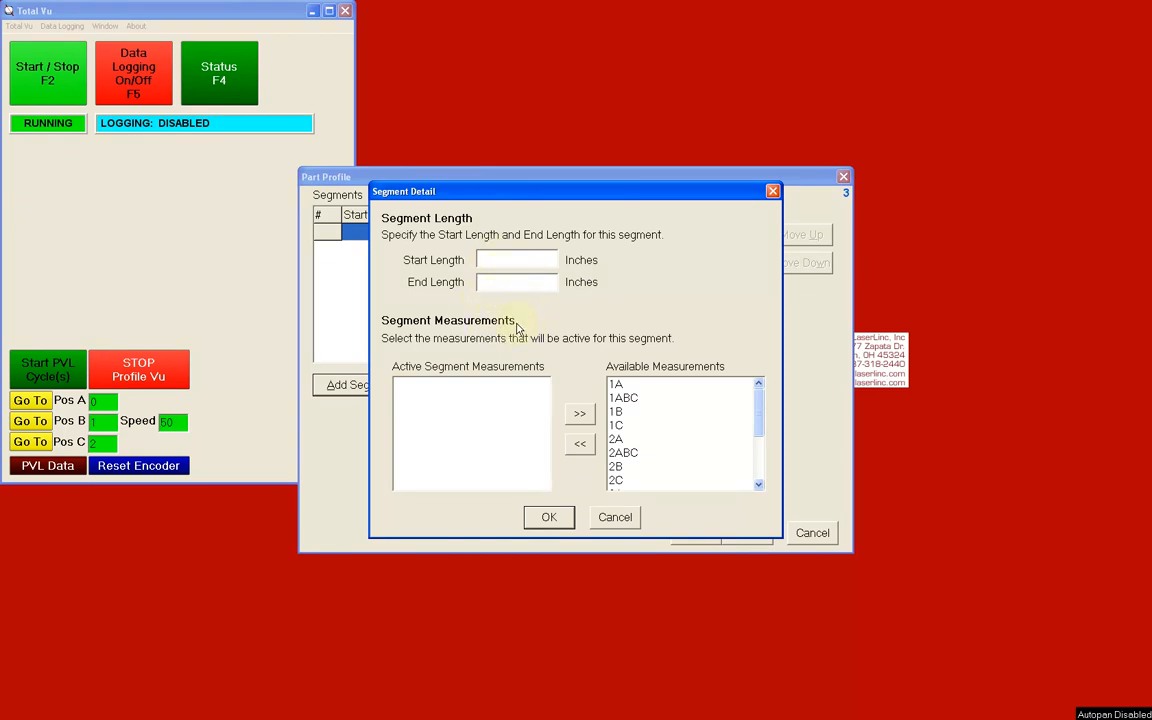
pyautogui.click(647, 387)
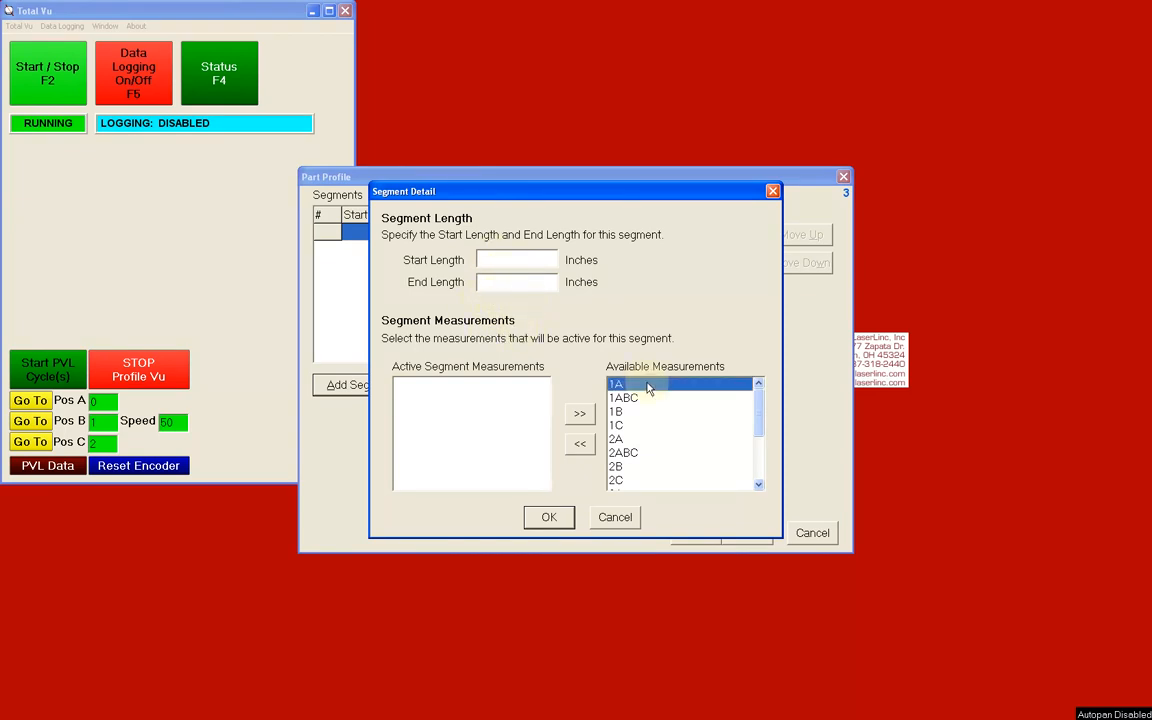
pyautogui.click(580, 413)
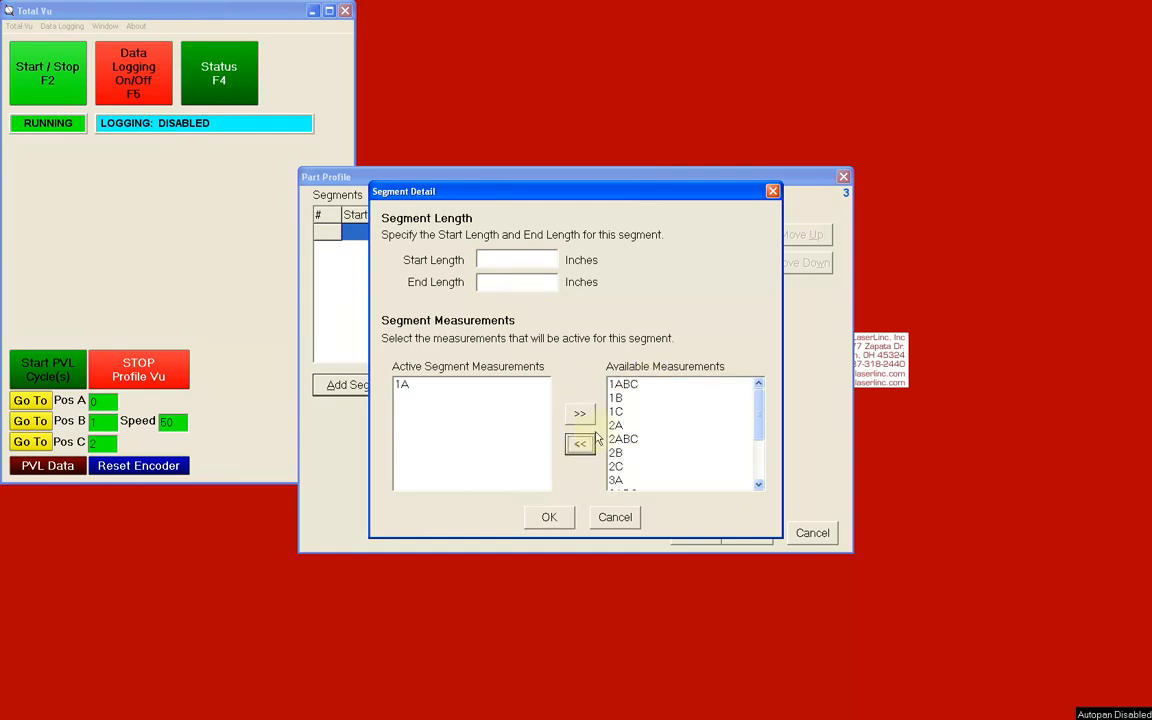
pyautogui.click(581, 444)
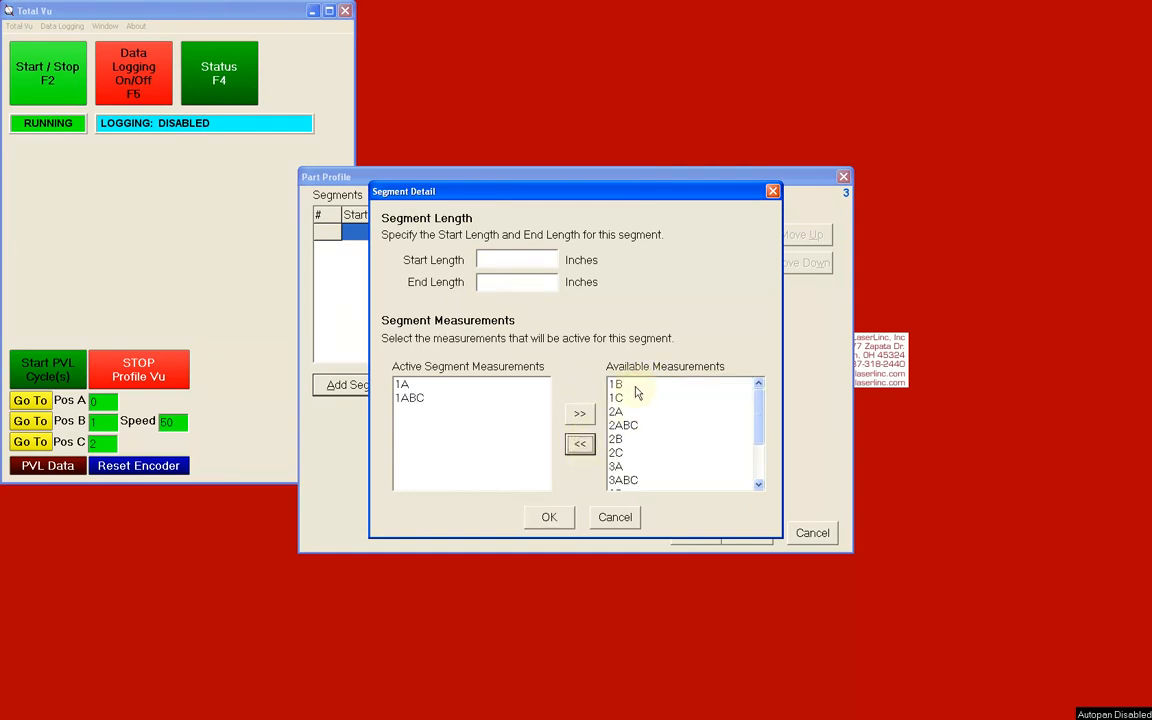
pyautogui.click(581, 444)
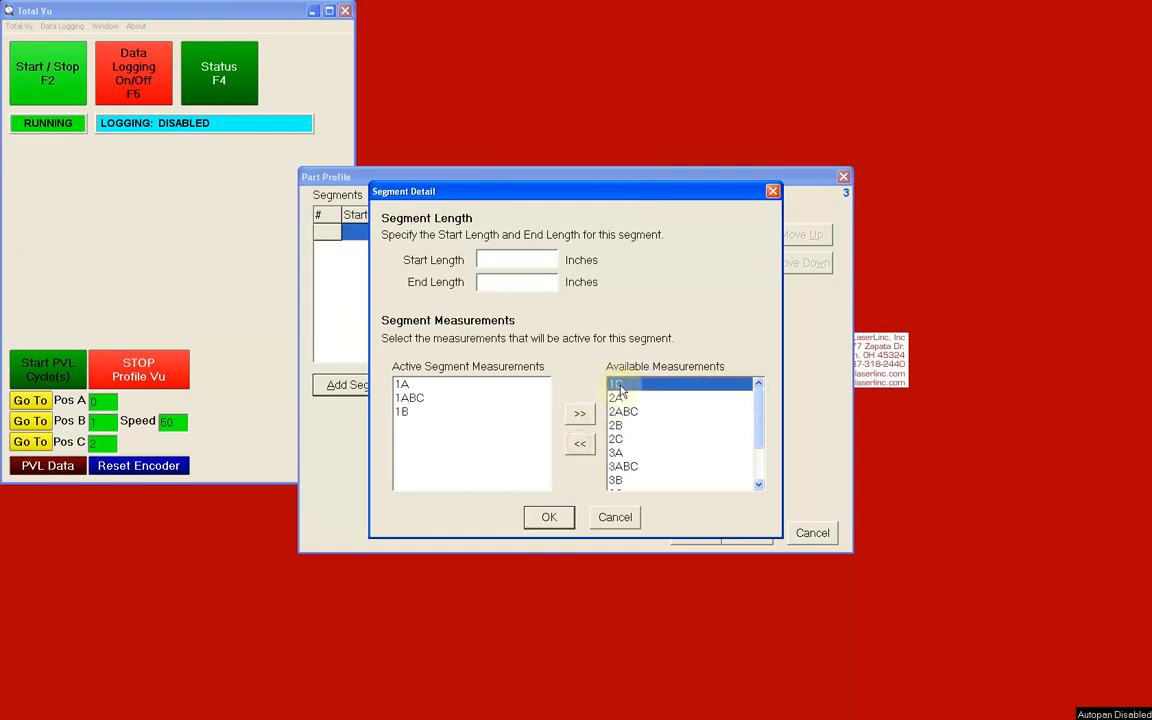
pyautogui.click(581, 444)
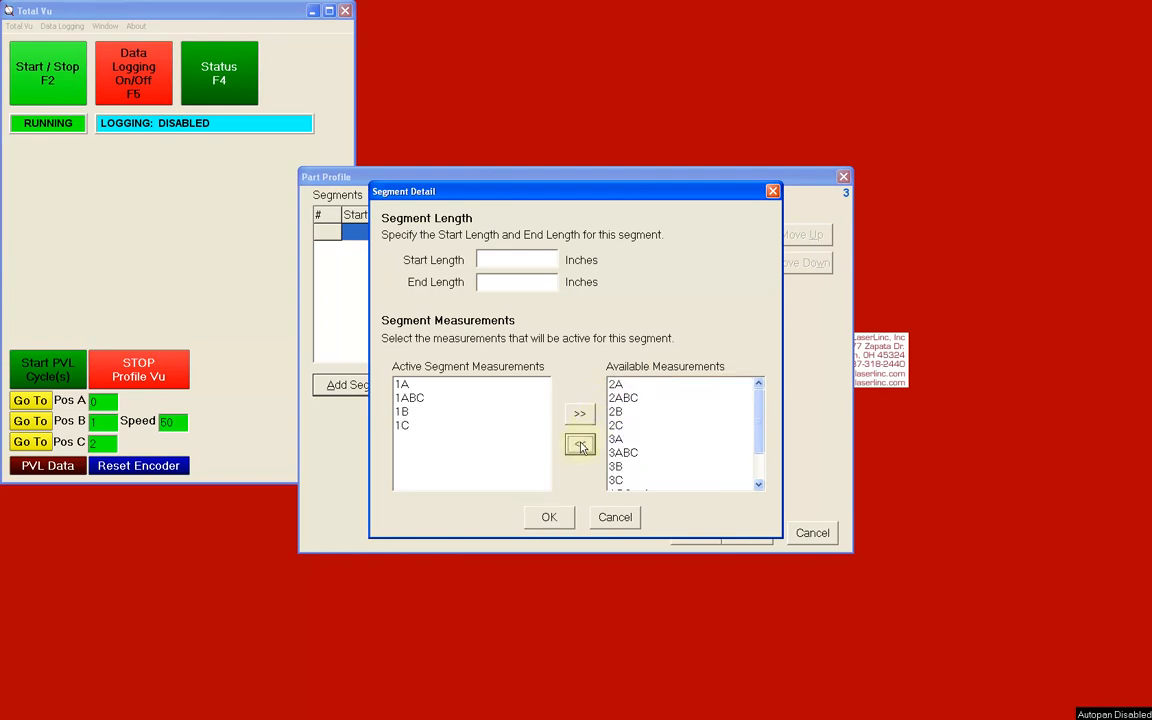
pyautogui.click(548, 518)
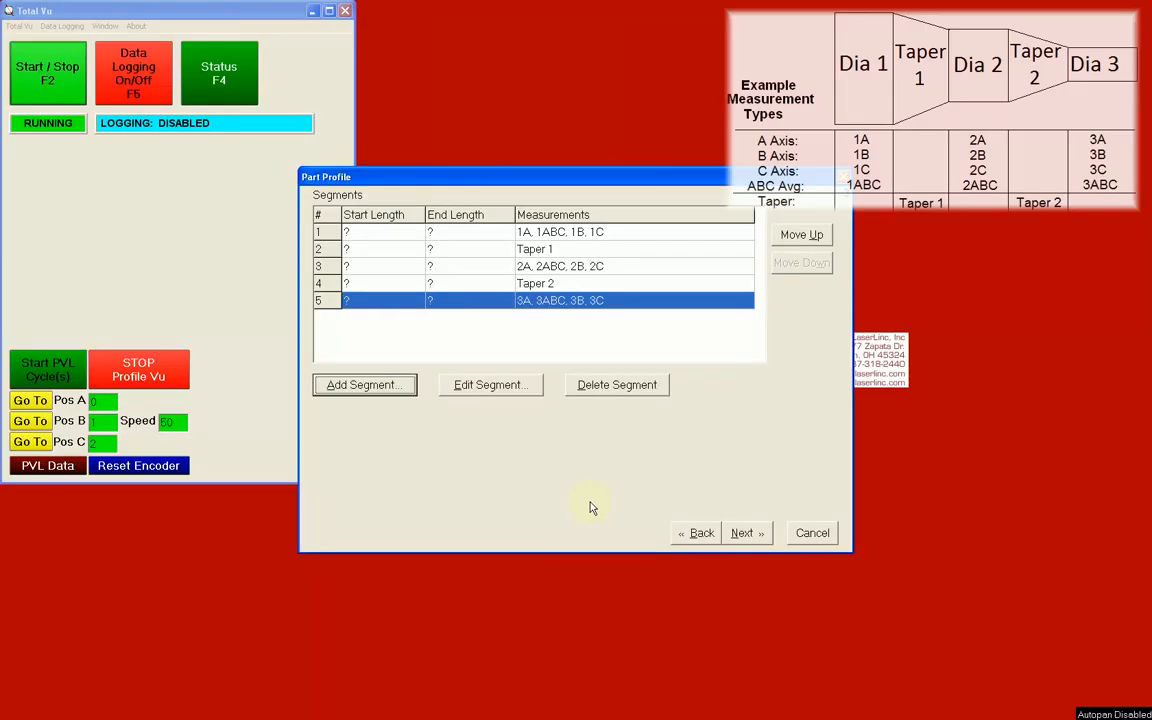
# - Review the profile's segments by highlighting the first two diameter rows, the third diameter row, and both taper rows
pyautogui.click(573, 232)
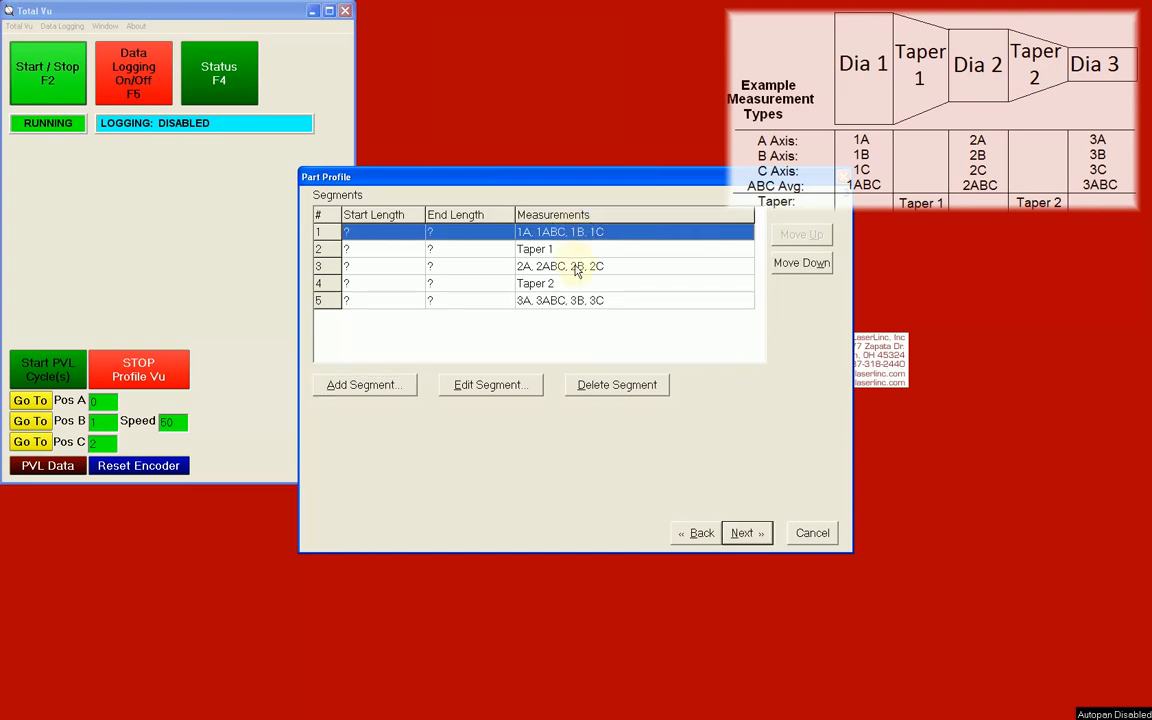
pyautogui.click(577, 266)
pyautogui.click(583, 302)
pyautogui.click(585, 253)
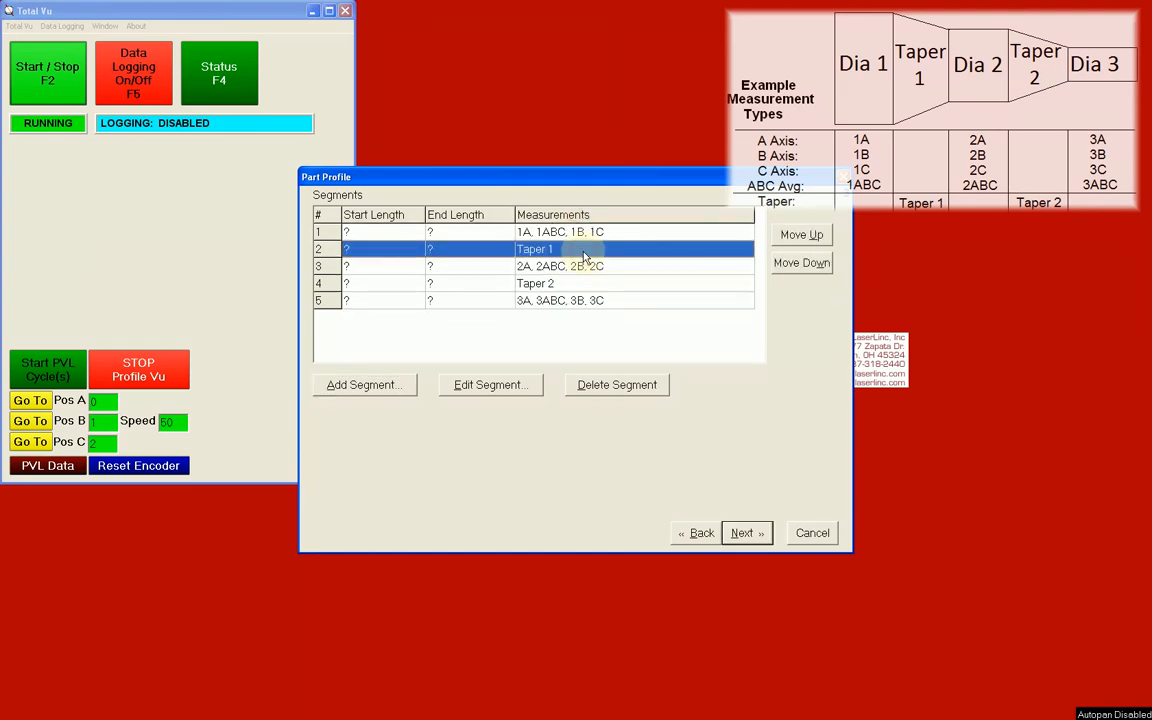
pyautogui.click(583, 285)
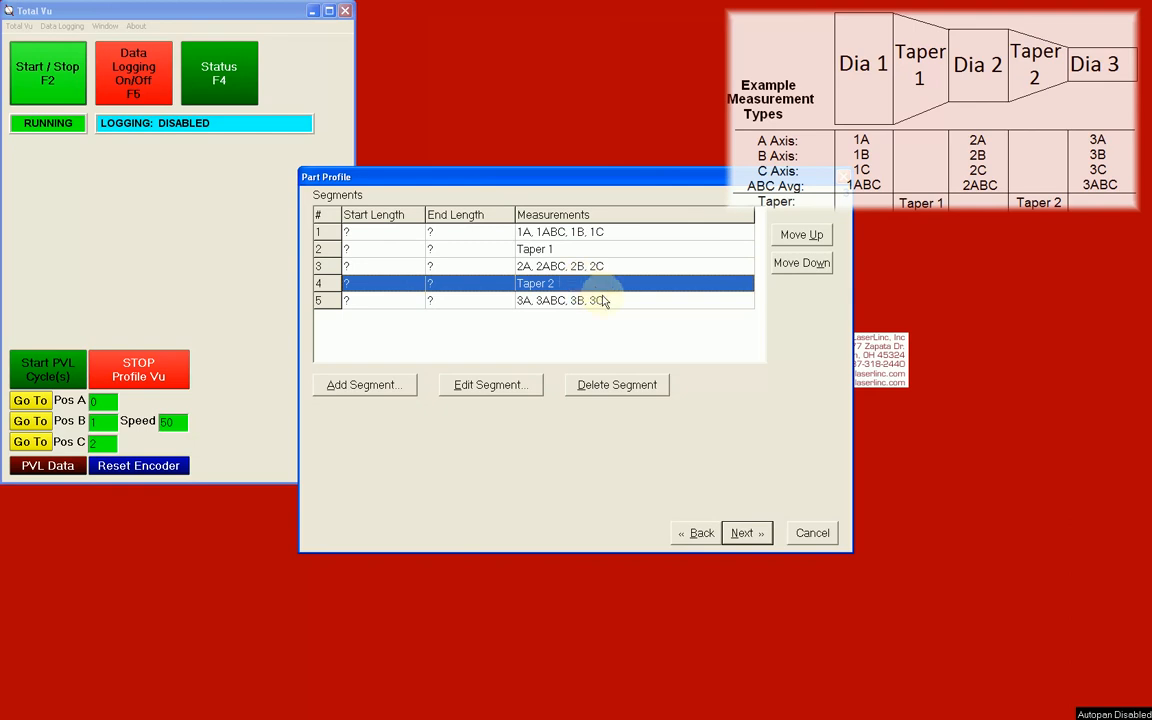
# - Name the part profile 2 Taper, finish creating it, and close the part profiles list
pyautogui.click(748, 533)
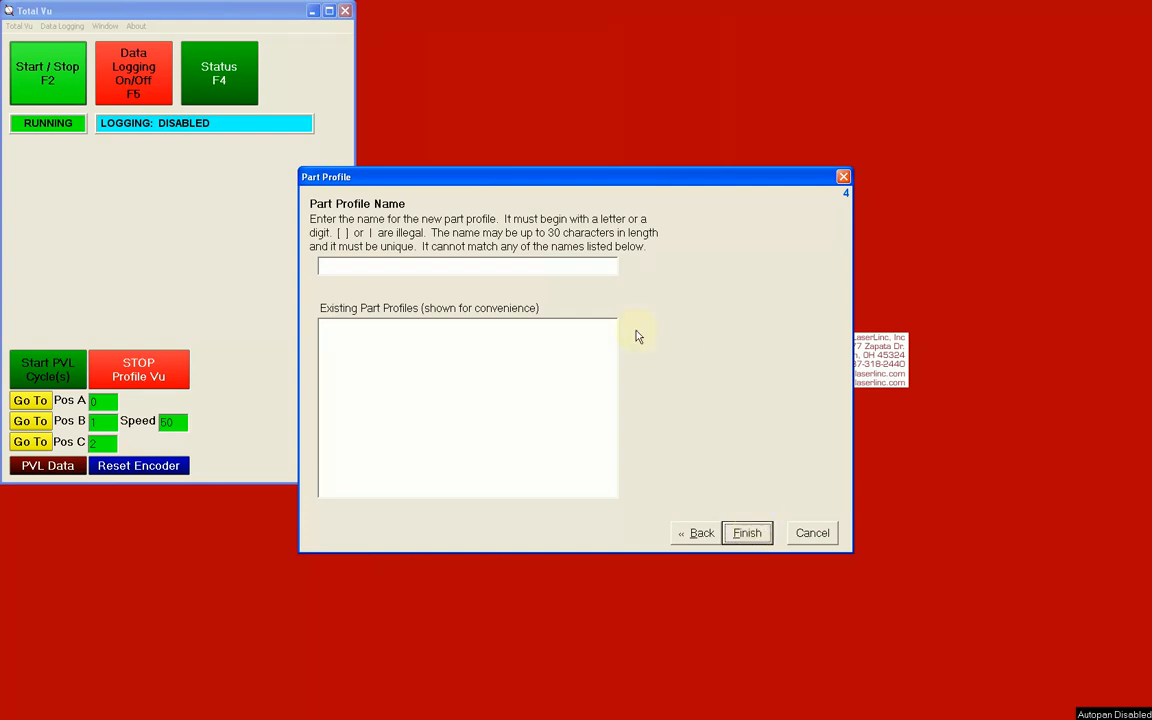
pyautogui.click(555, 269)
pyautogui.write('2 Taper')
pyautogui.click(756, 534)
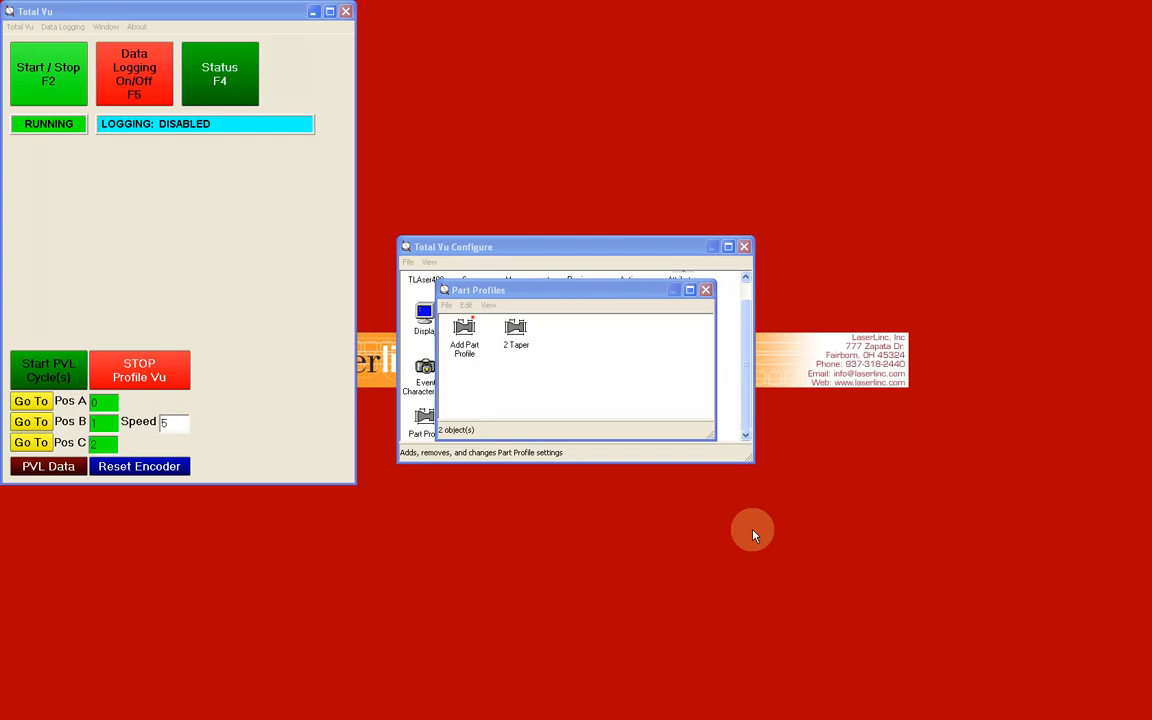
pyautogui.click(705, 290)
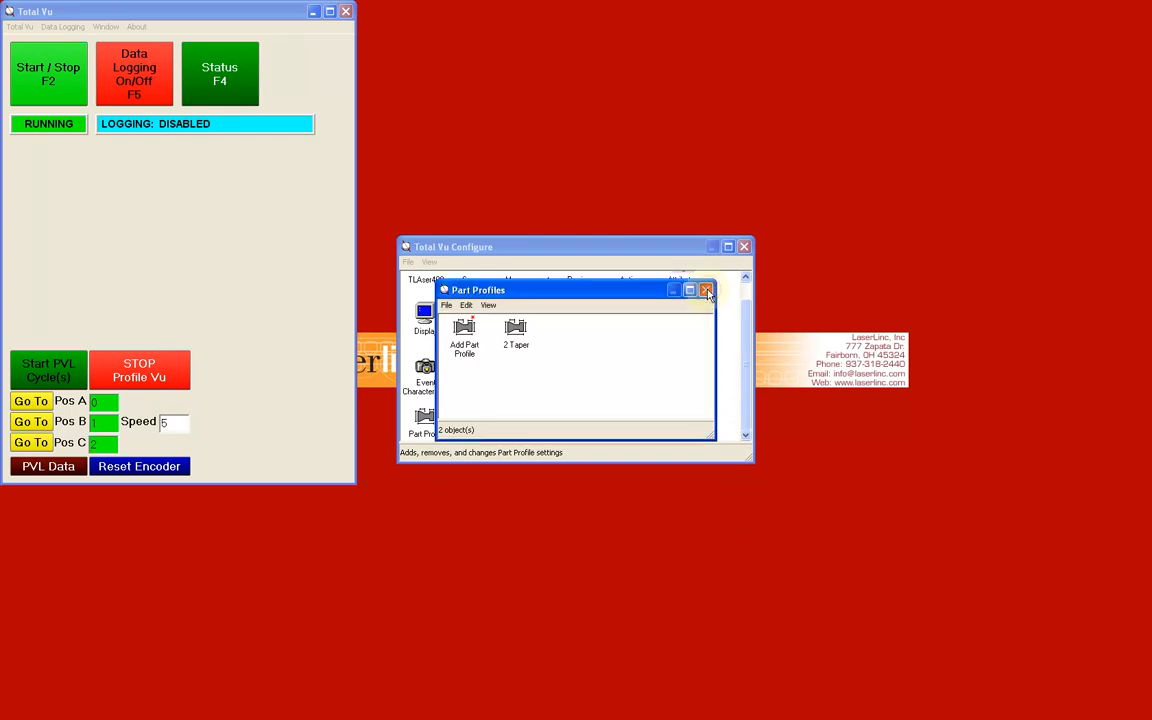
# - Start a new recipe named V0917 with absolute specification limits, no template and no sub-folder
pyautogui.scroll(1, 709, 298)
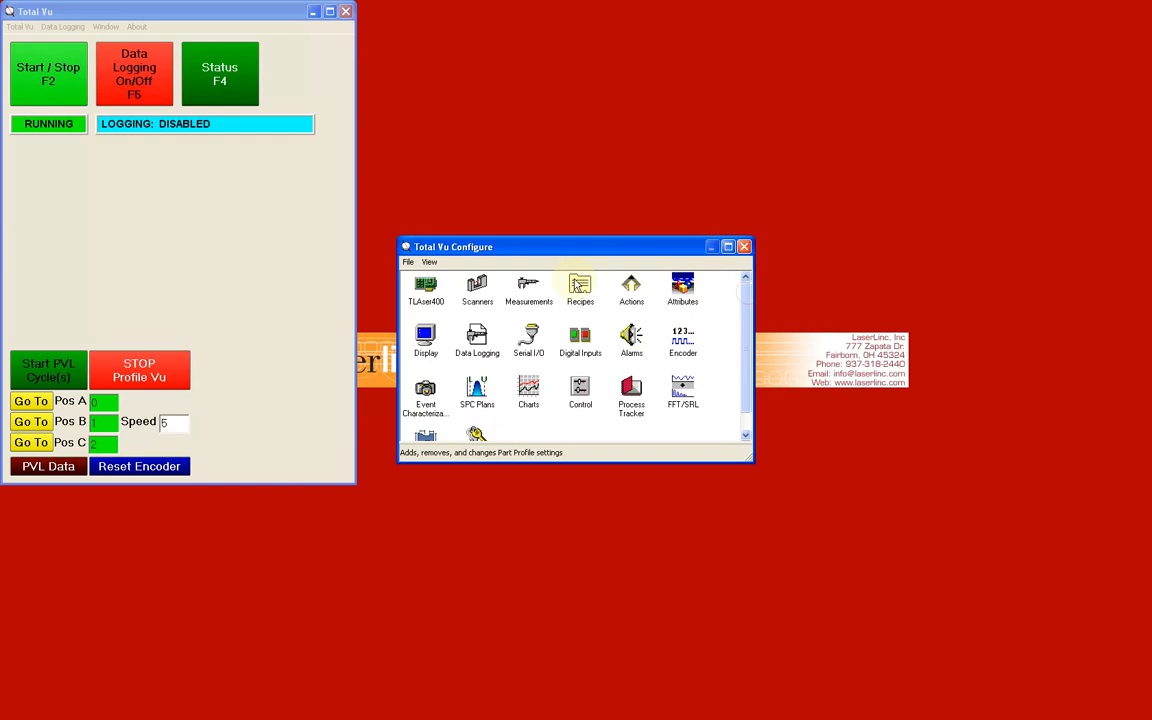
pyautogui.doubleClick(580, 287)
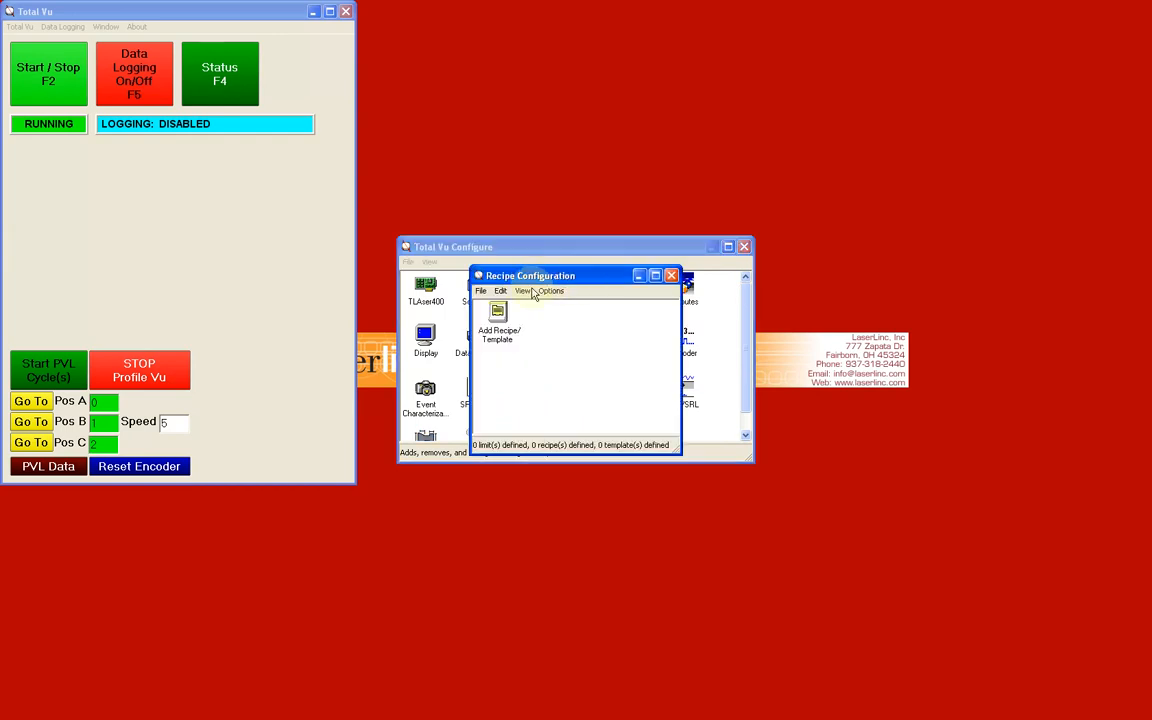
pyautogui.doubleClick(500, 322)
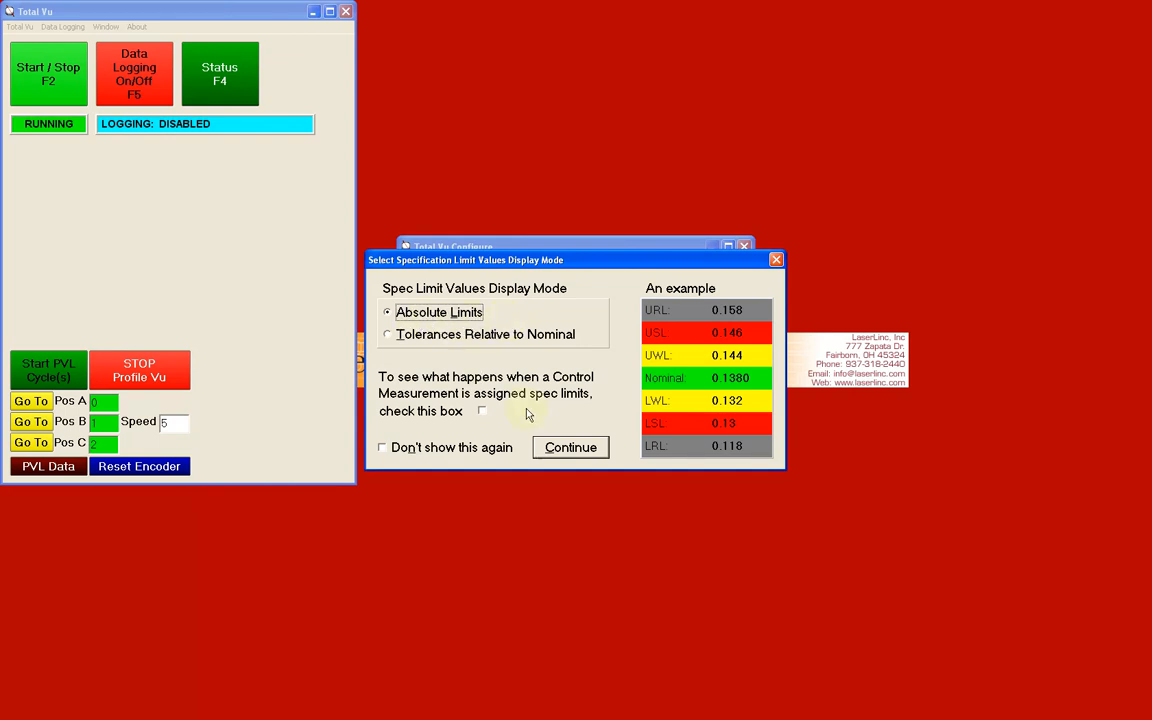
pyautogui.click(569, 448)
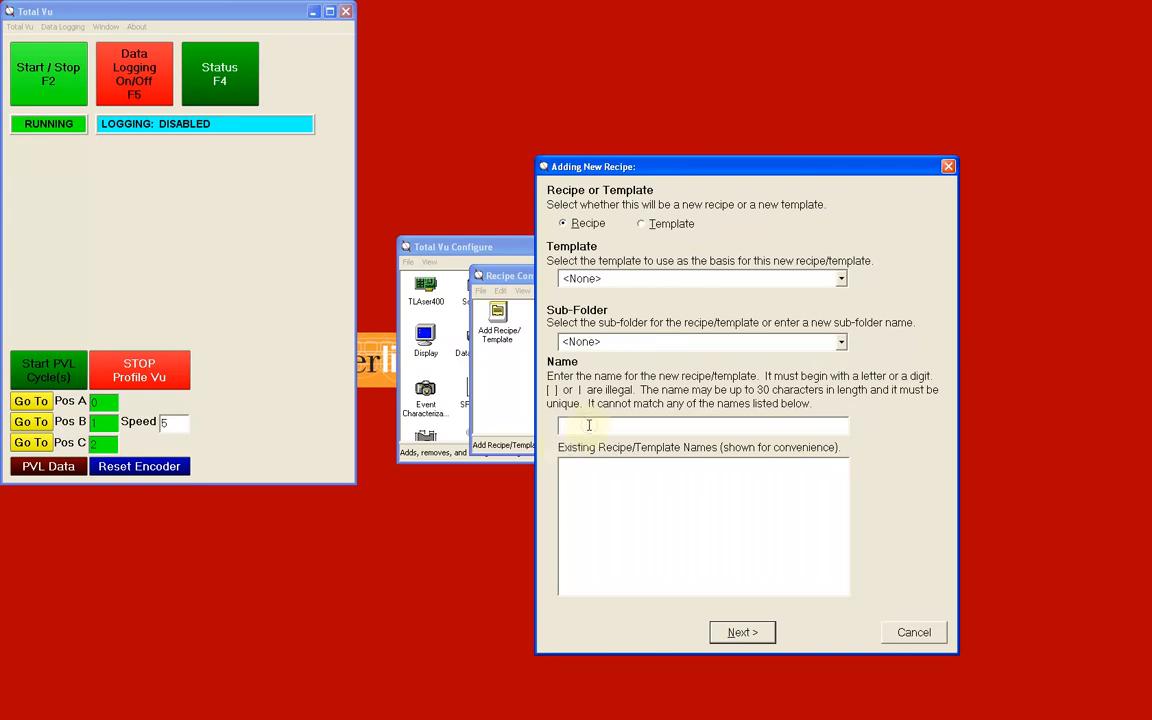
pyautogui.write('V0917')
pyautogui.click(740, 632)
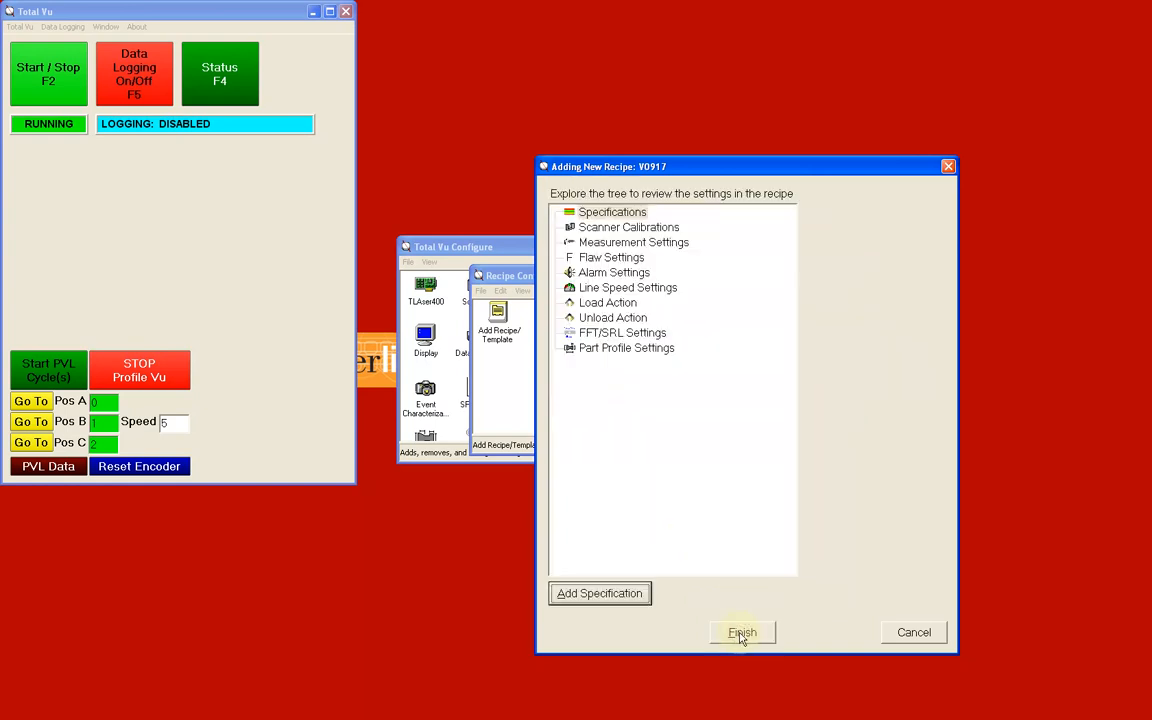
# - Add a specification described as Dia 1 with USL 0.056, nominal 0.0558 and LSL 0.0555
pyautogui.click(629, 597)
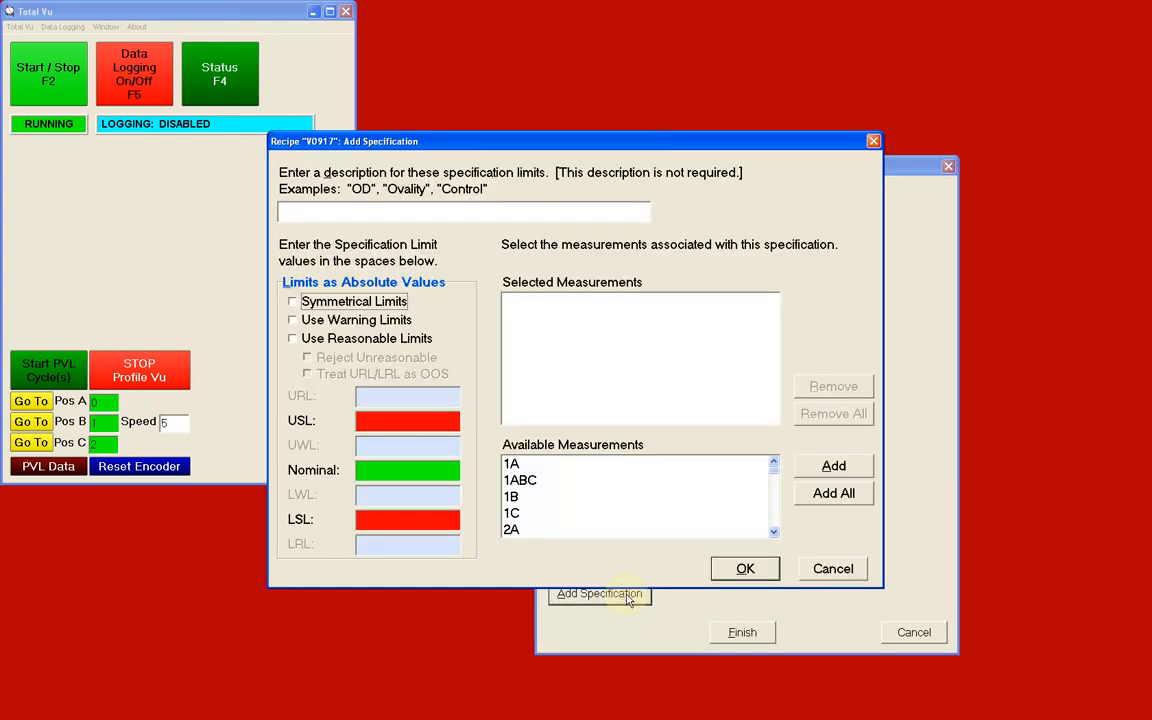
pyautogui.click(600, 218)
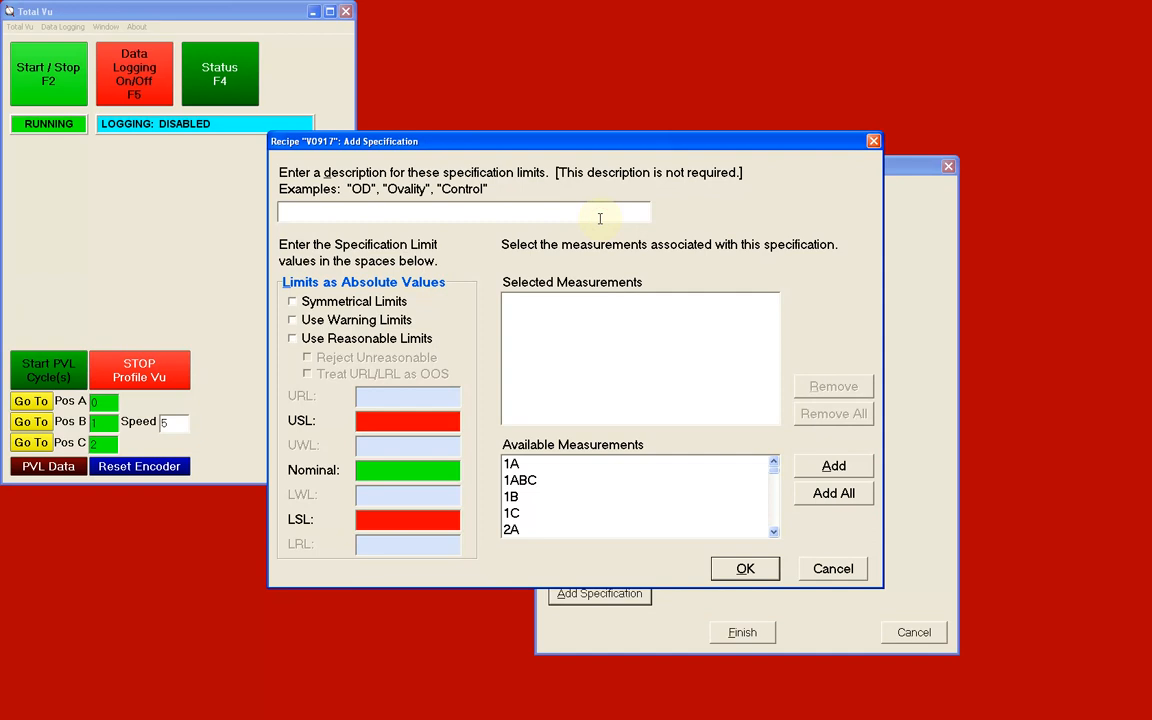
pyautogui.write('Dia 1')
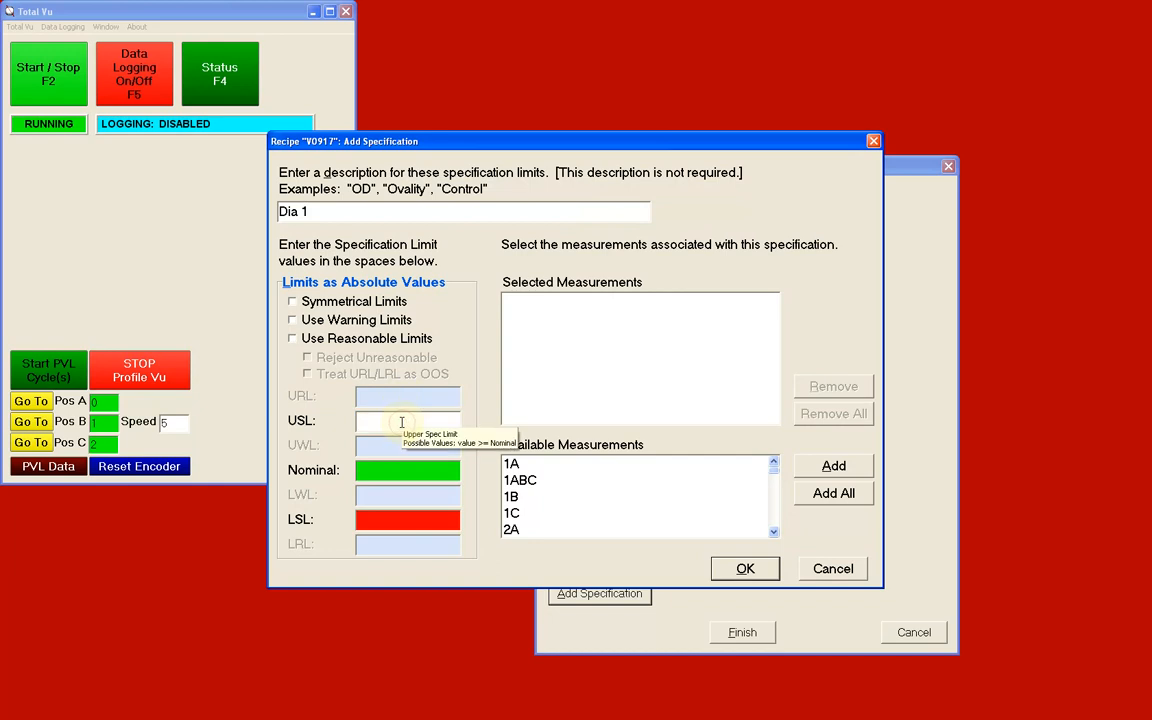
pyautogui.click(401, 421)
pyautogui.write('0.056')
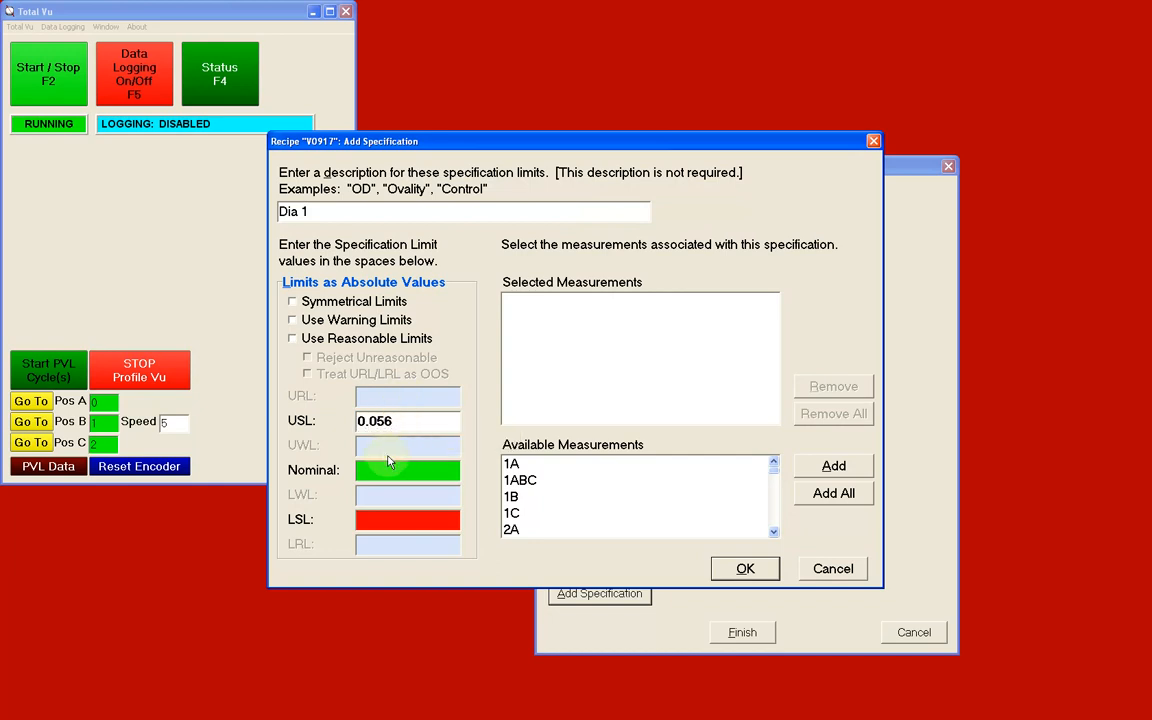
pyautogui.click(395, 470)
pyautogui.write('0.0')
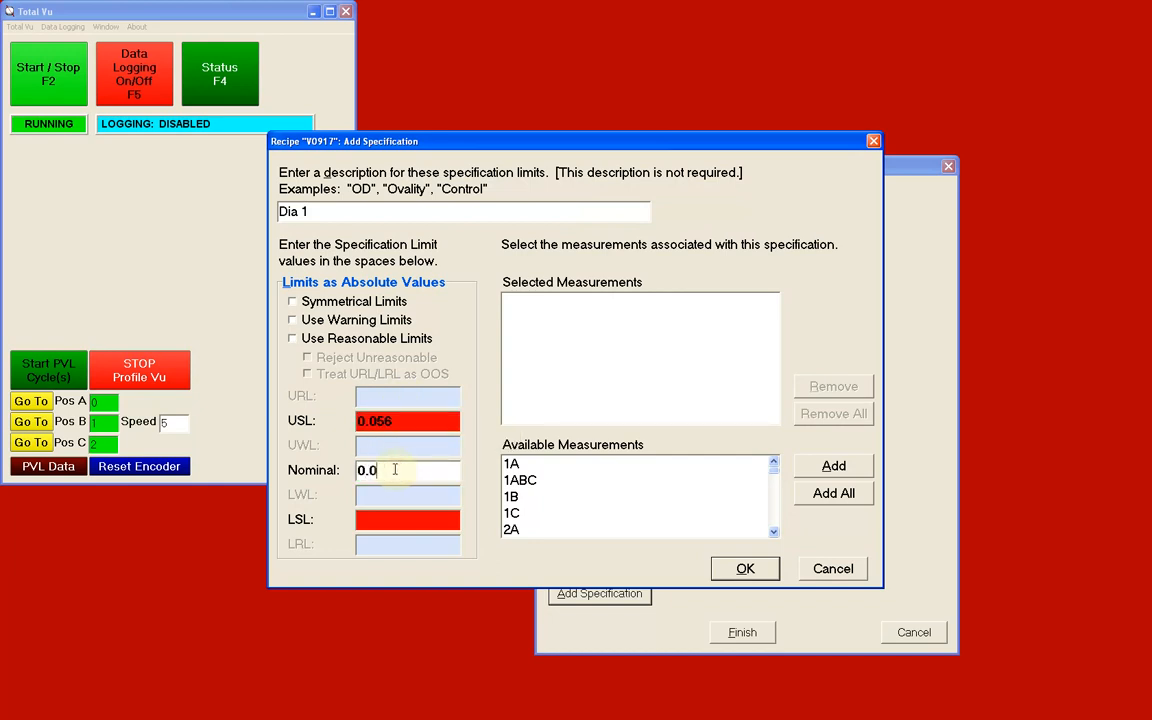
pyautogui.write('558')
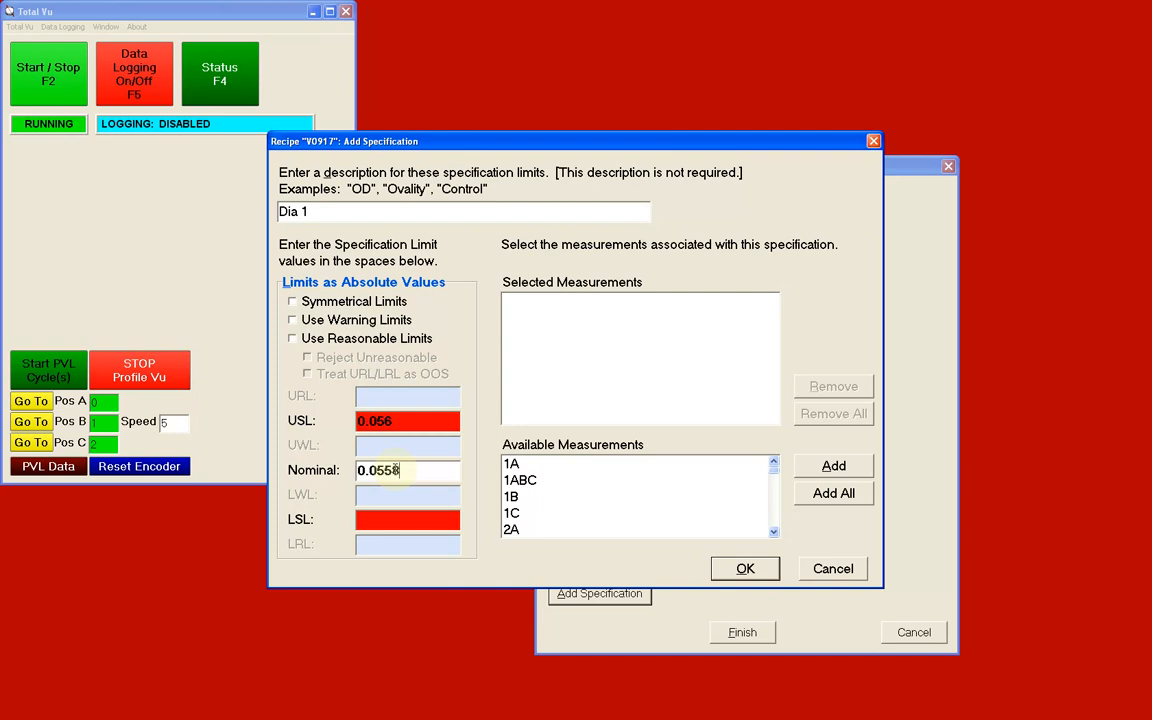
pyautogui.click(436, 520)
pyautogui.write('0.0555')
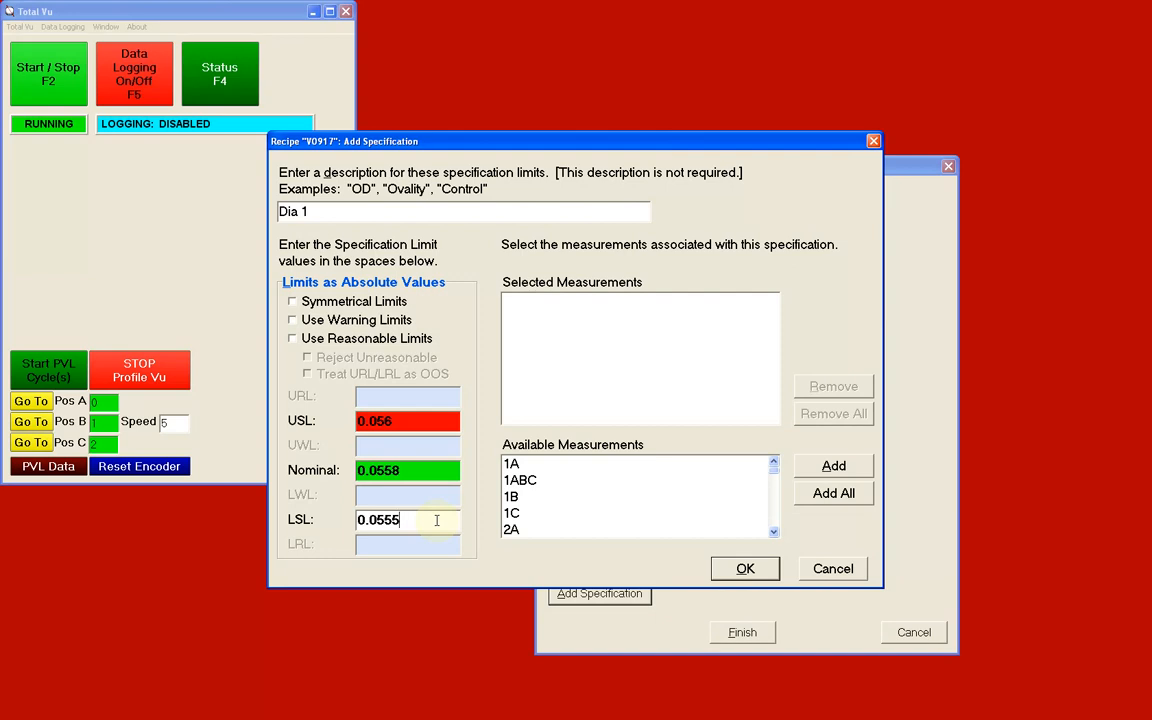
# - Assign measurements 1A, 1ABC, 1B and 1C to the Dia 1 specification and save it
pyautogui.click(539, 468)
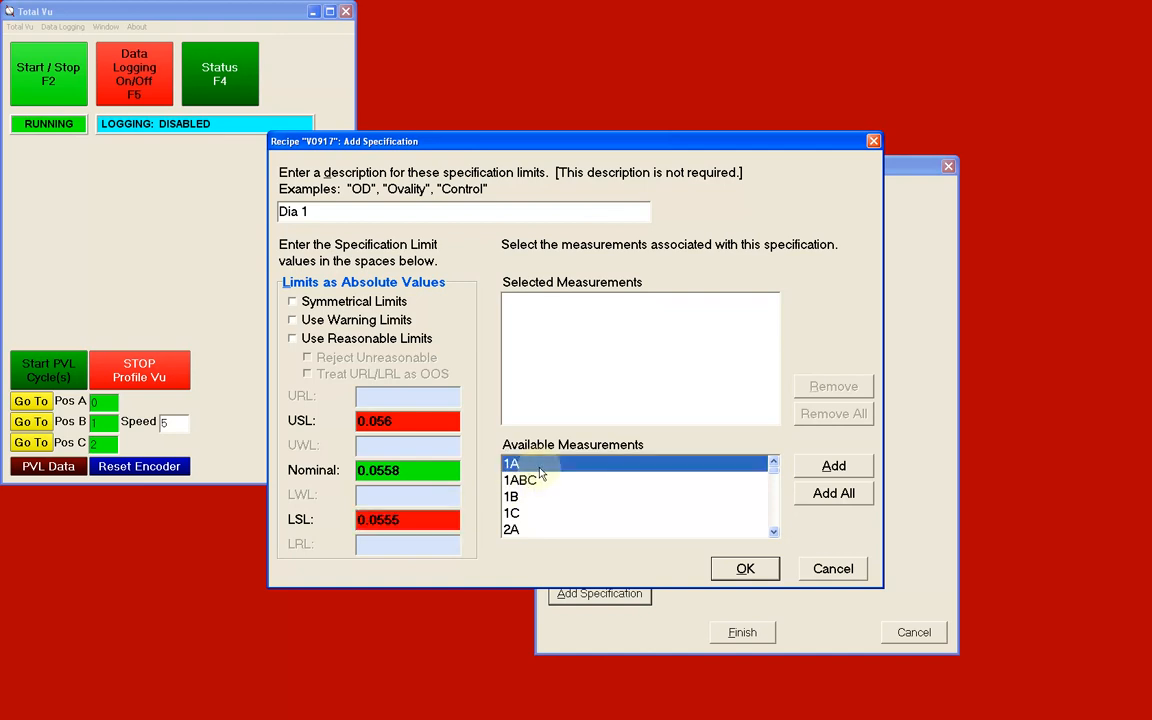
pyautogui.click(808, 468)
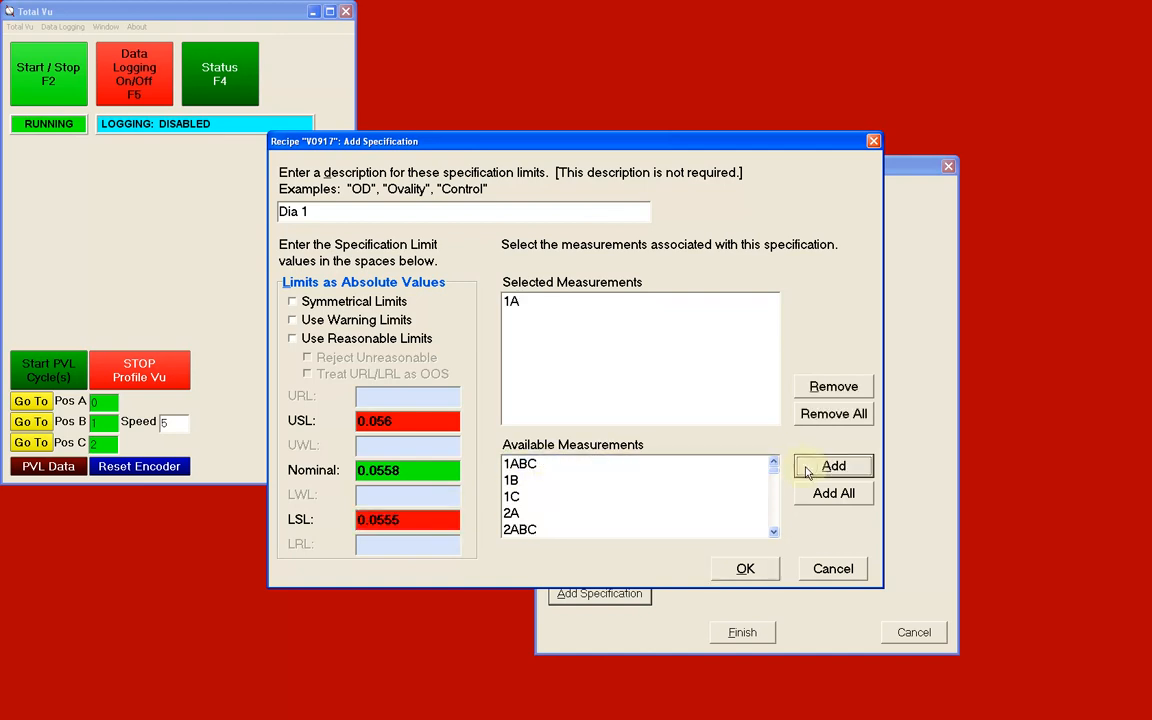
pyautogui.click(738, 466)
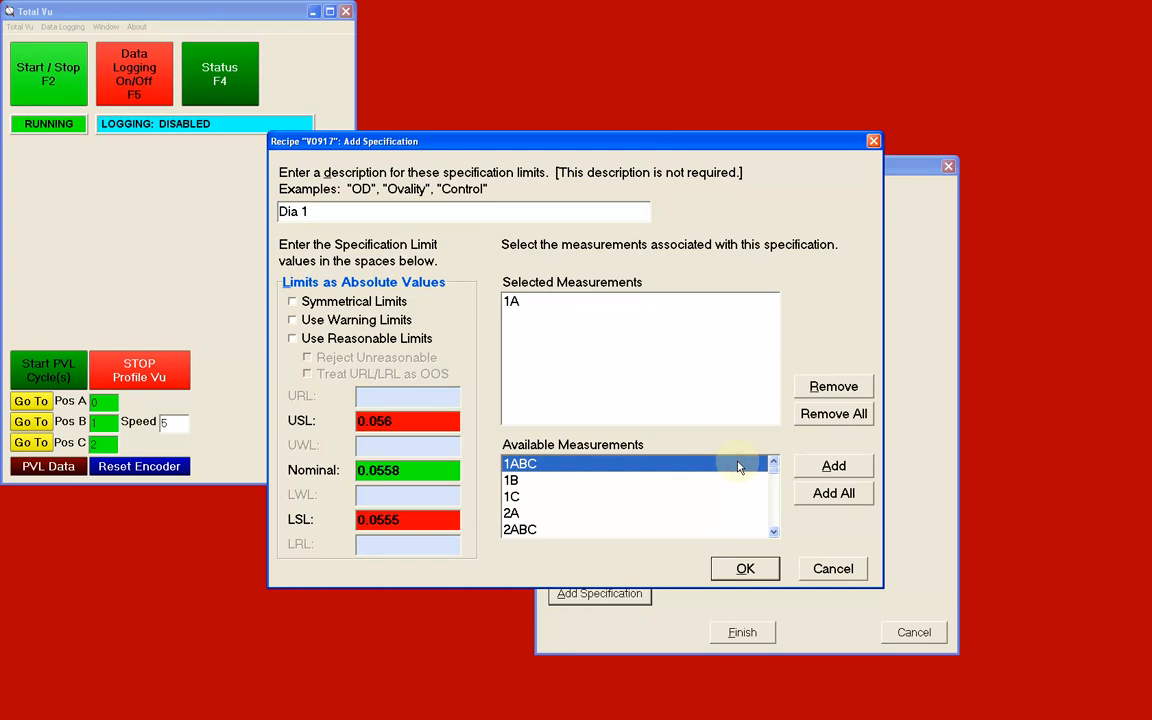
pyautogui.click(833, 468)
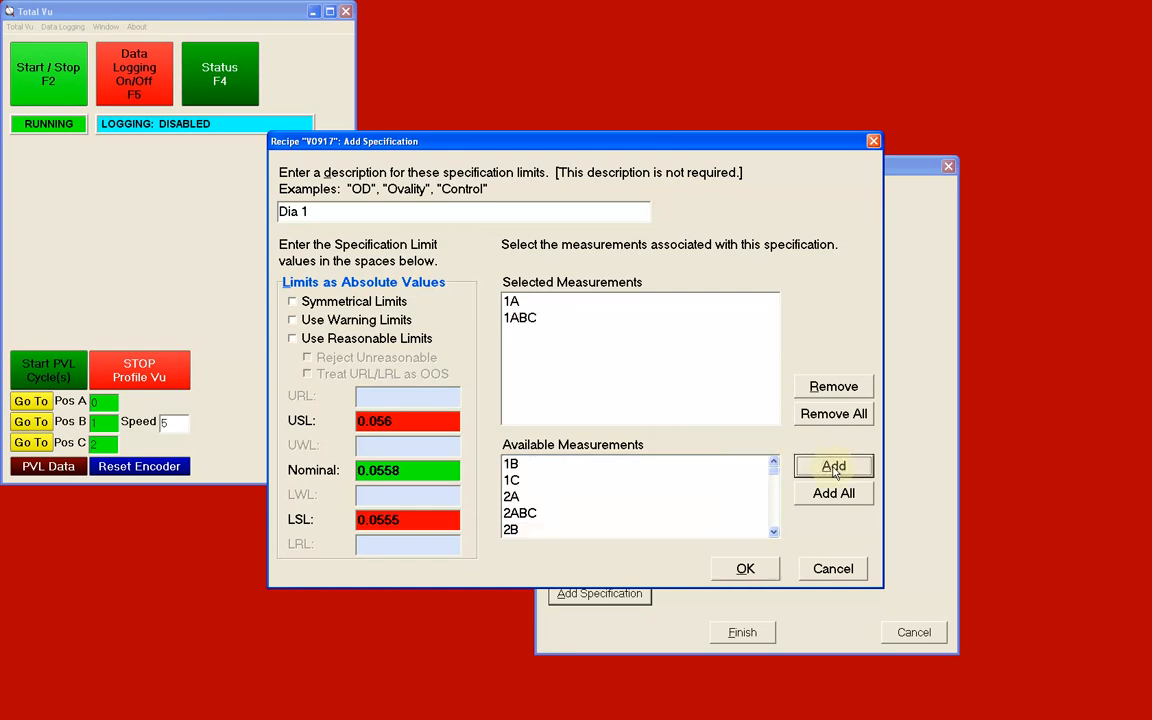
pyautogui.click(740, 465)
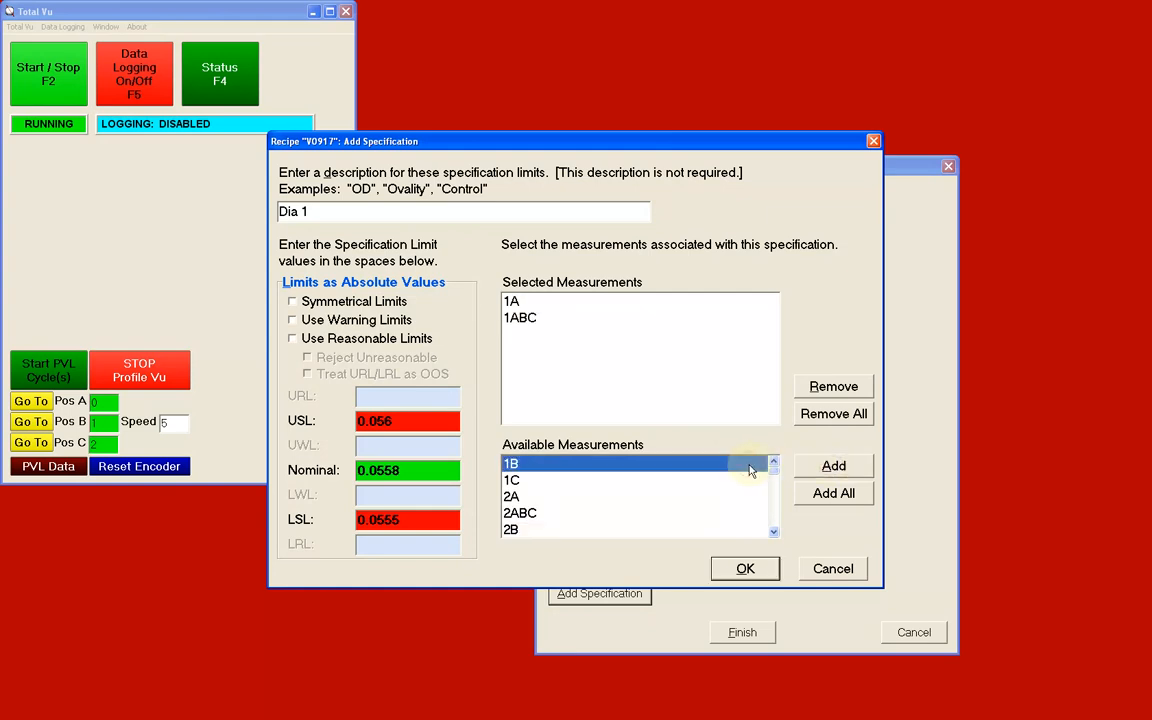
pyautogui.click(812, 468)
pyautogui.click(743, 465)
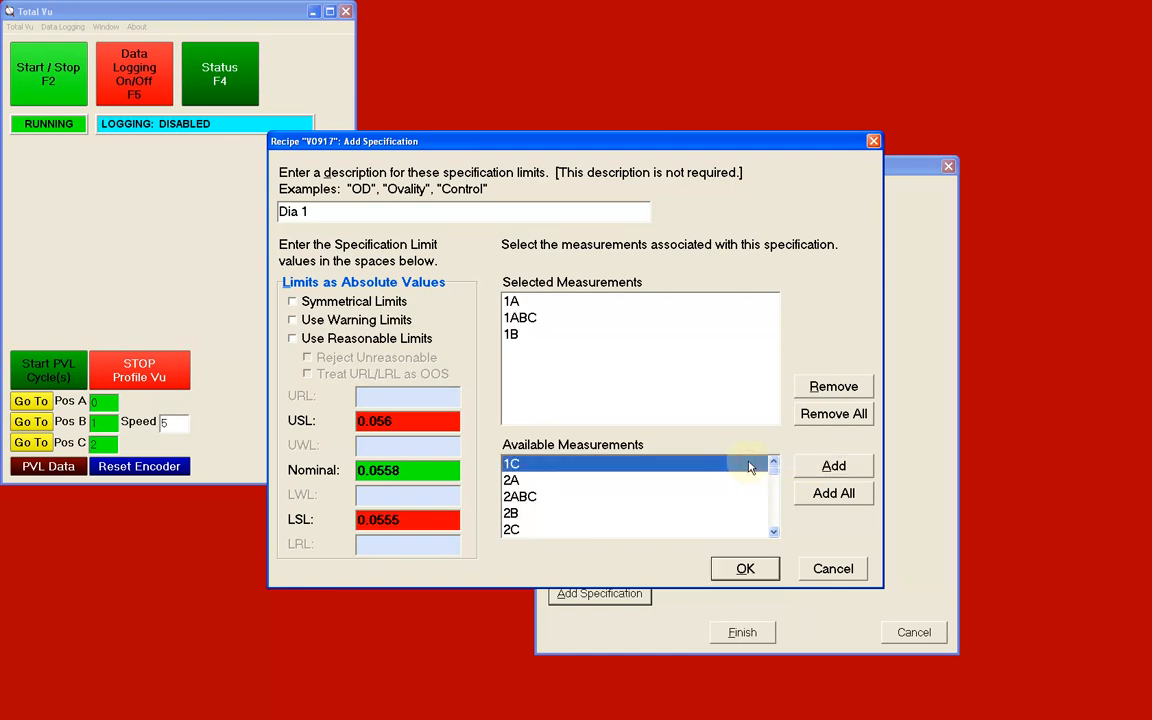
pyautogui.click(822, 467)
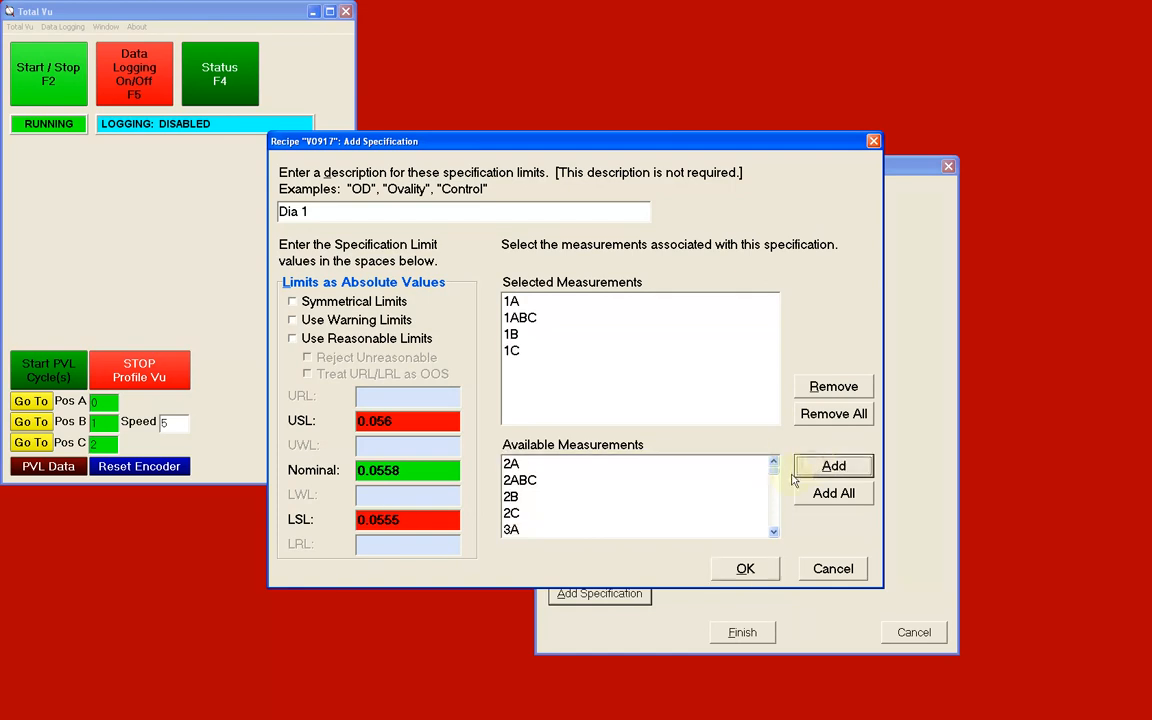
pyautogui.click(745, 569)
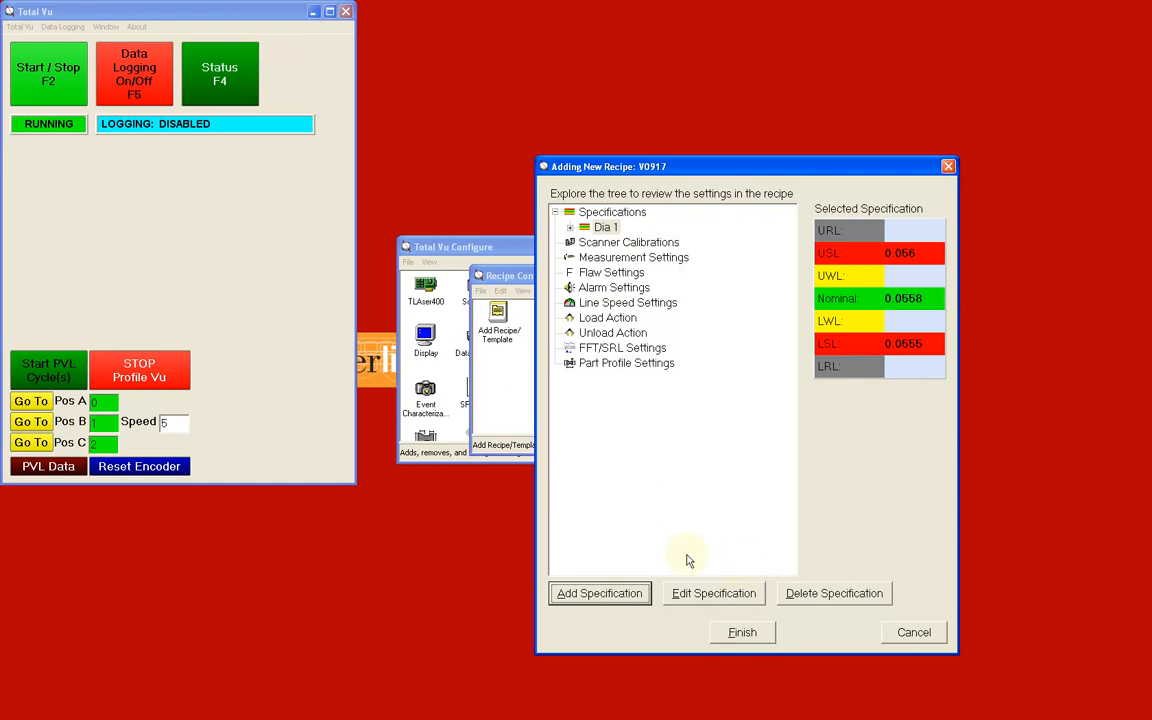
# - Add a specification described as Taper 1 with USL -0.43, nominal -0.44 and LSL -0.45
pyautogui.click(607, 591)
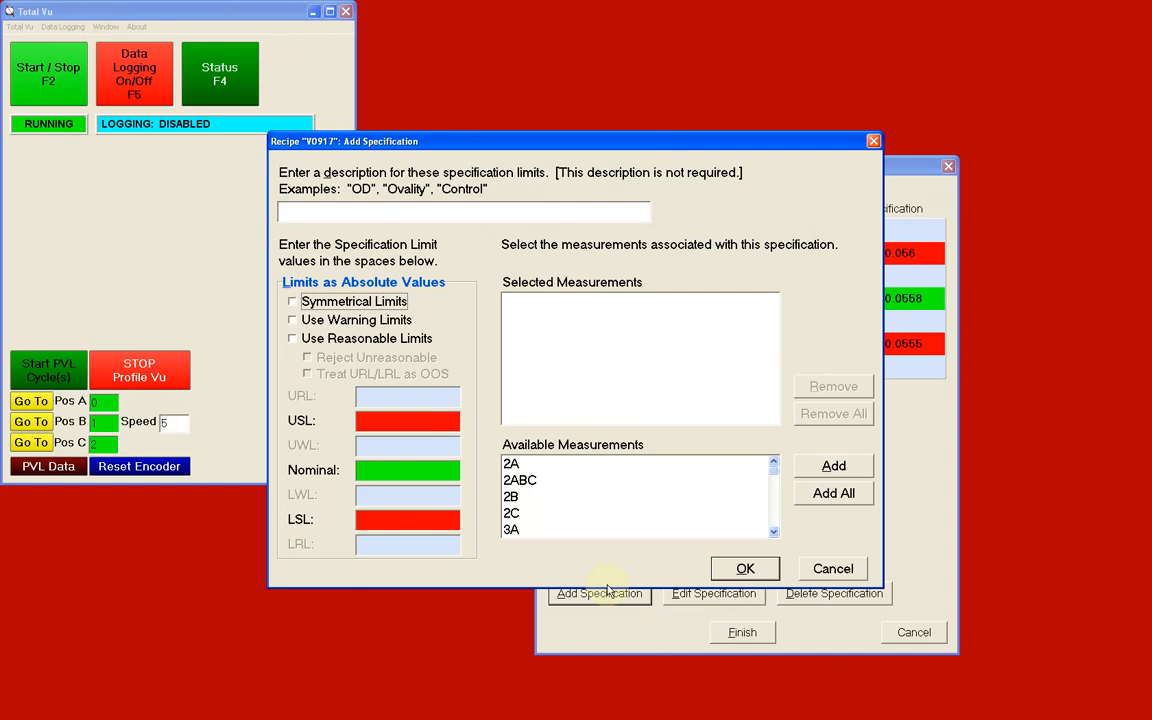
pyautogui.click(502, 216)
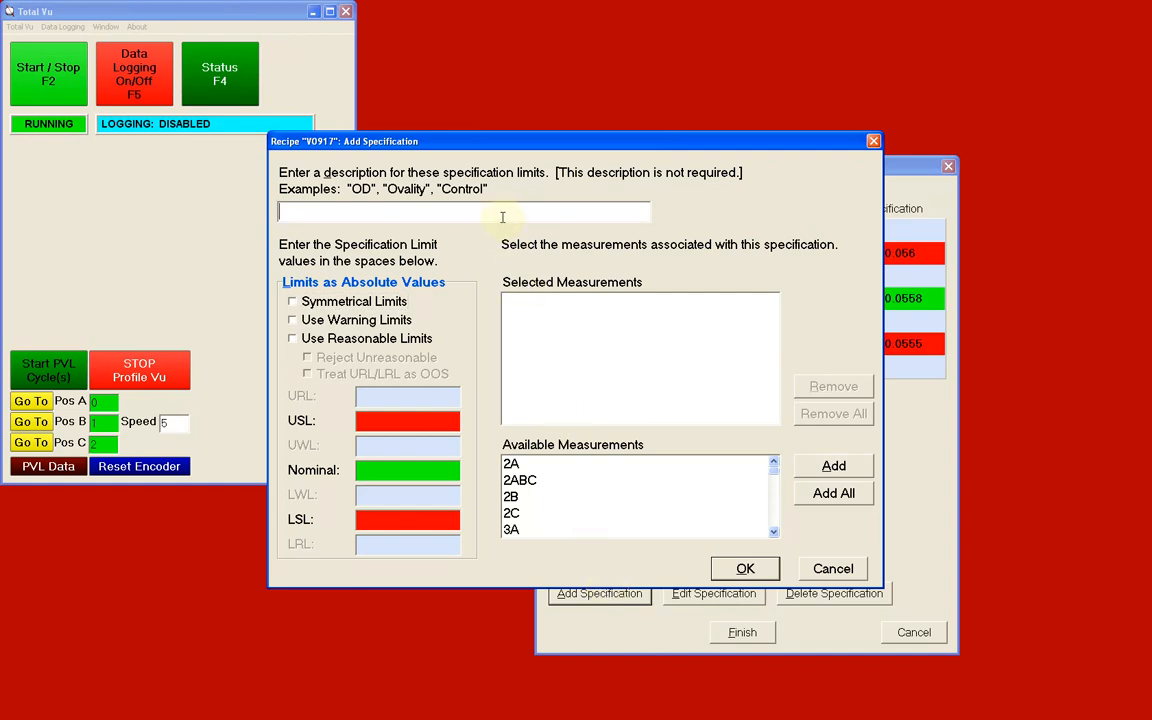
pyautogui.write('Taper 1')
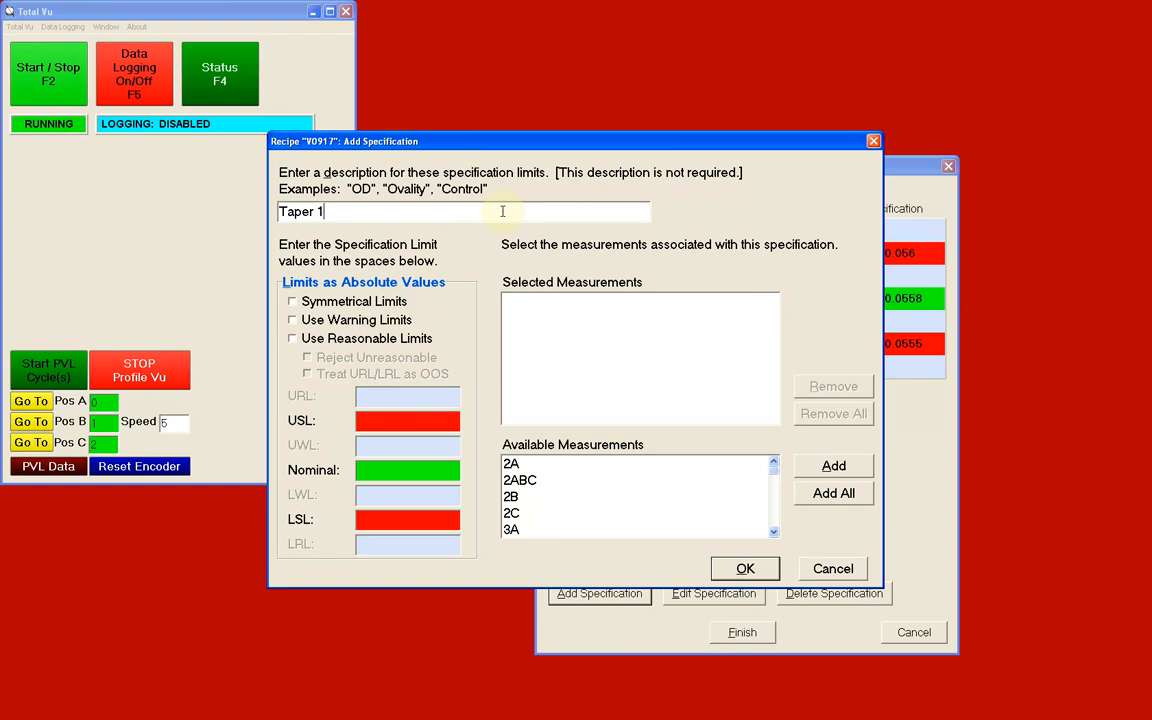
pyautogui.click(403, 422)
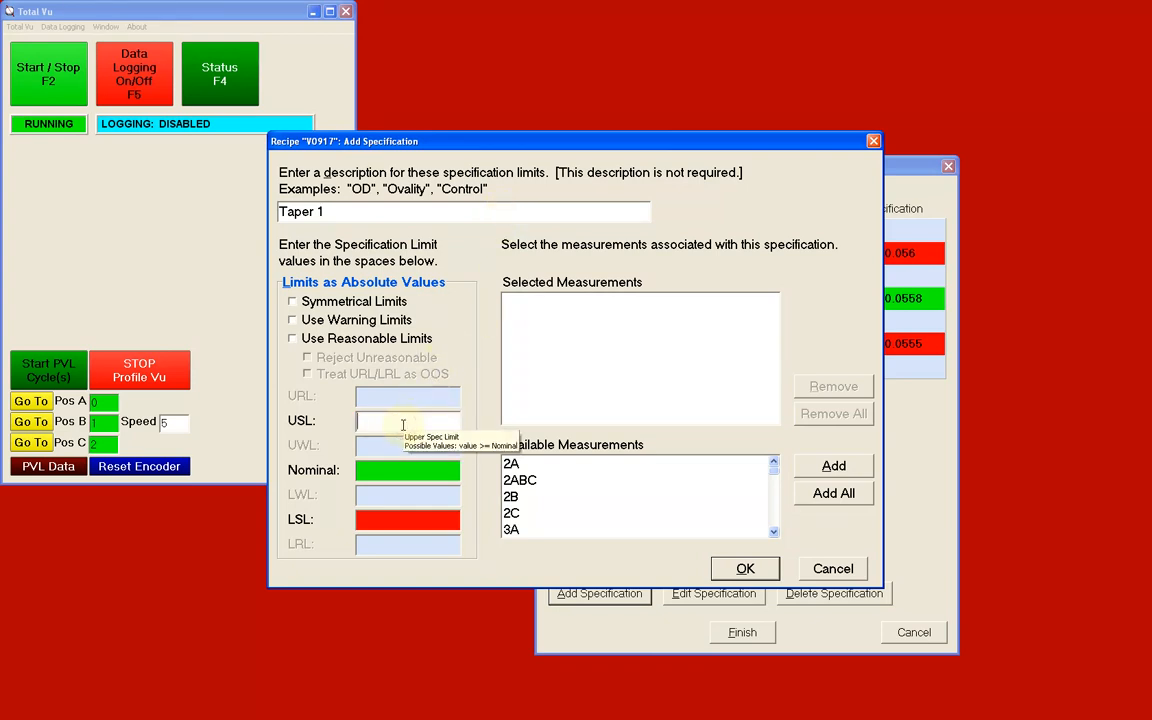
pyautogui.write('-0')
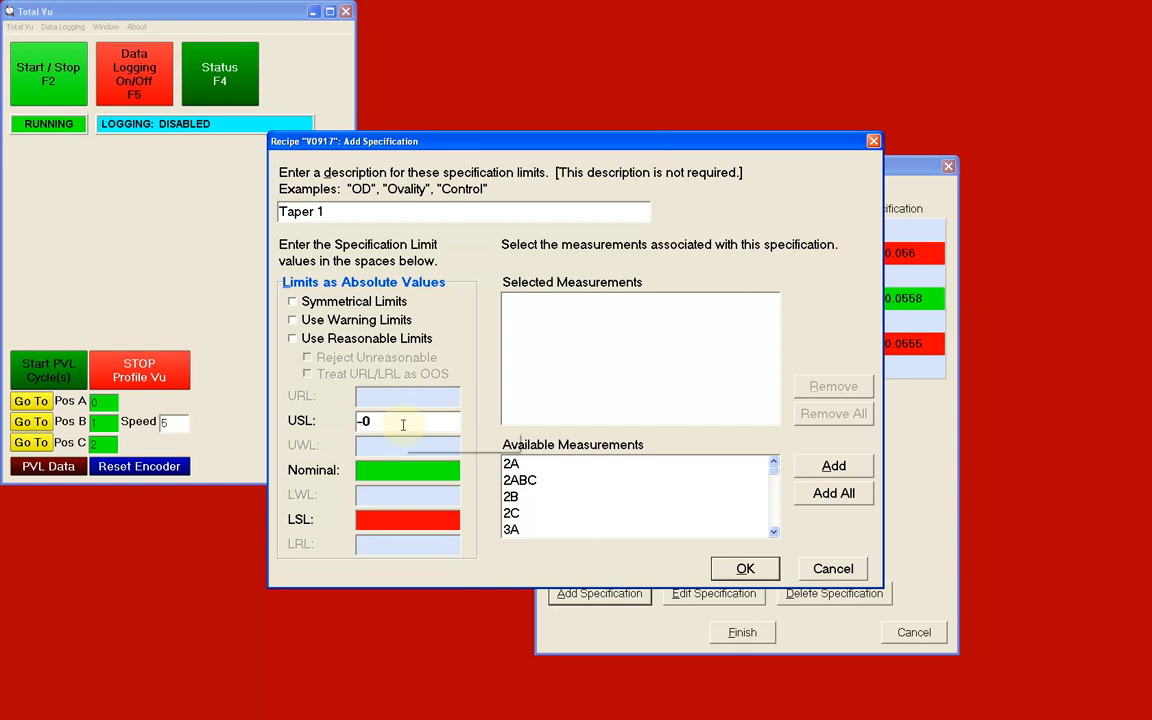
pyautogui.write('.43')
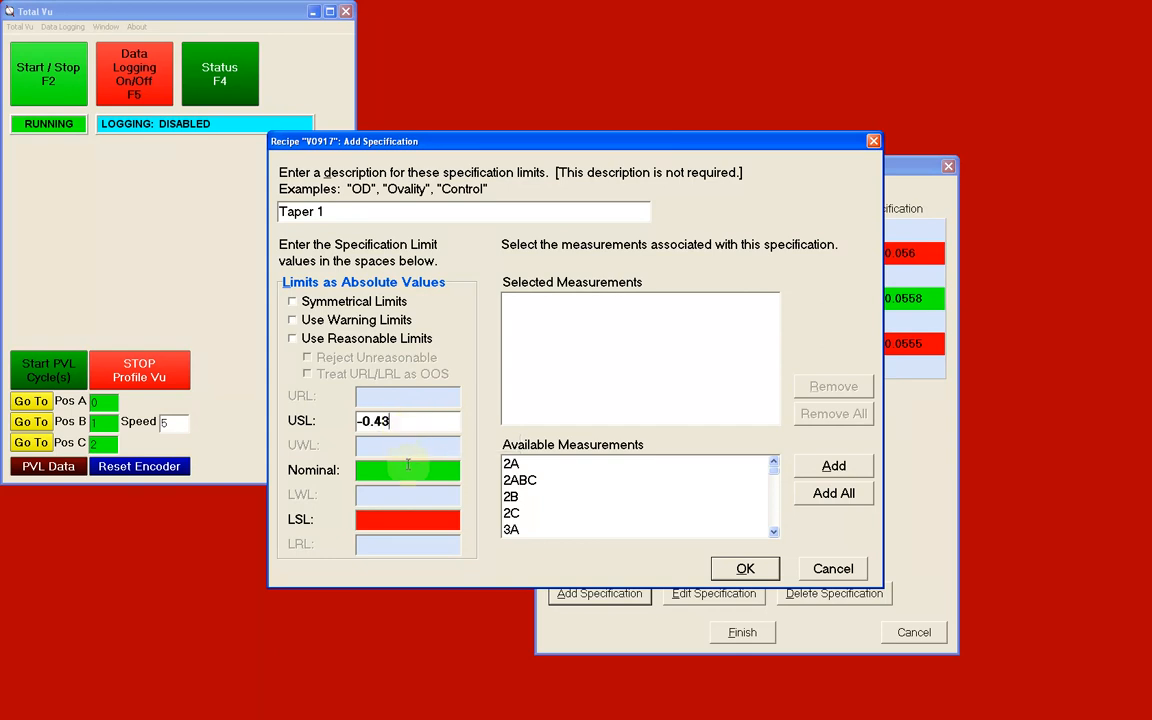
pyautogui.click(407, 469)
pyautogui.write('-')
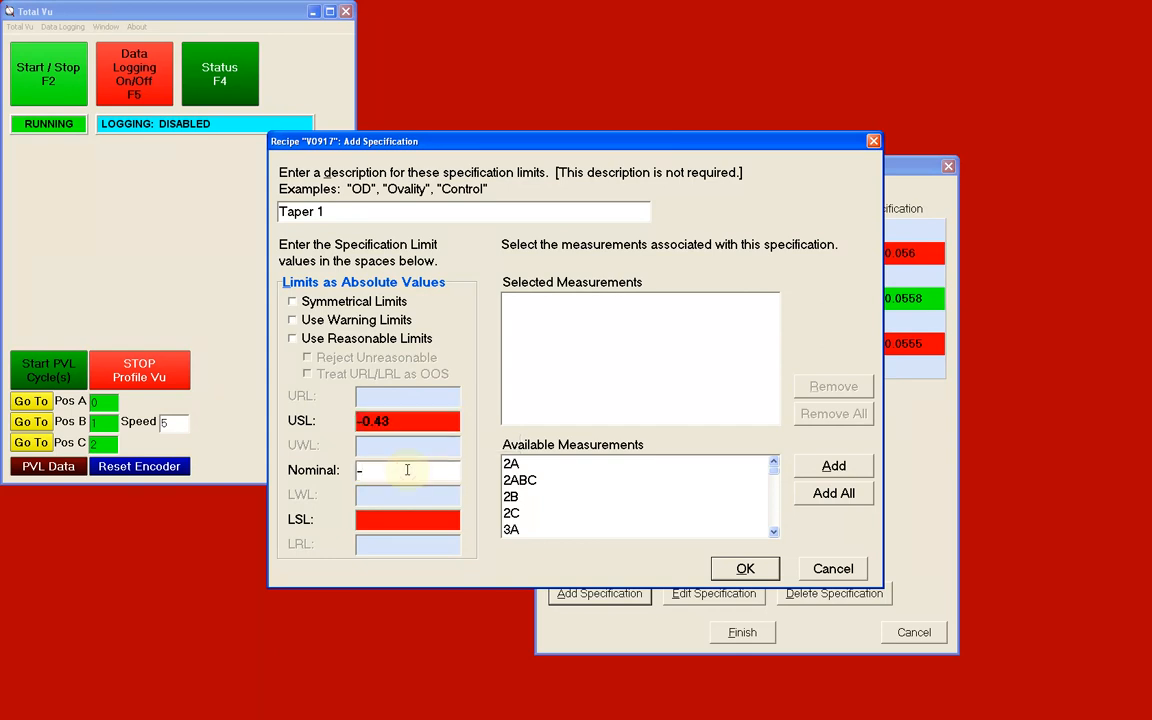
pyautogui.write('0.44')
pyautogui.click(413, 514)
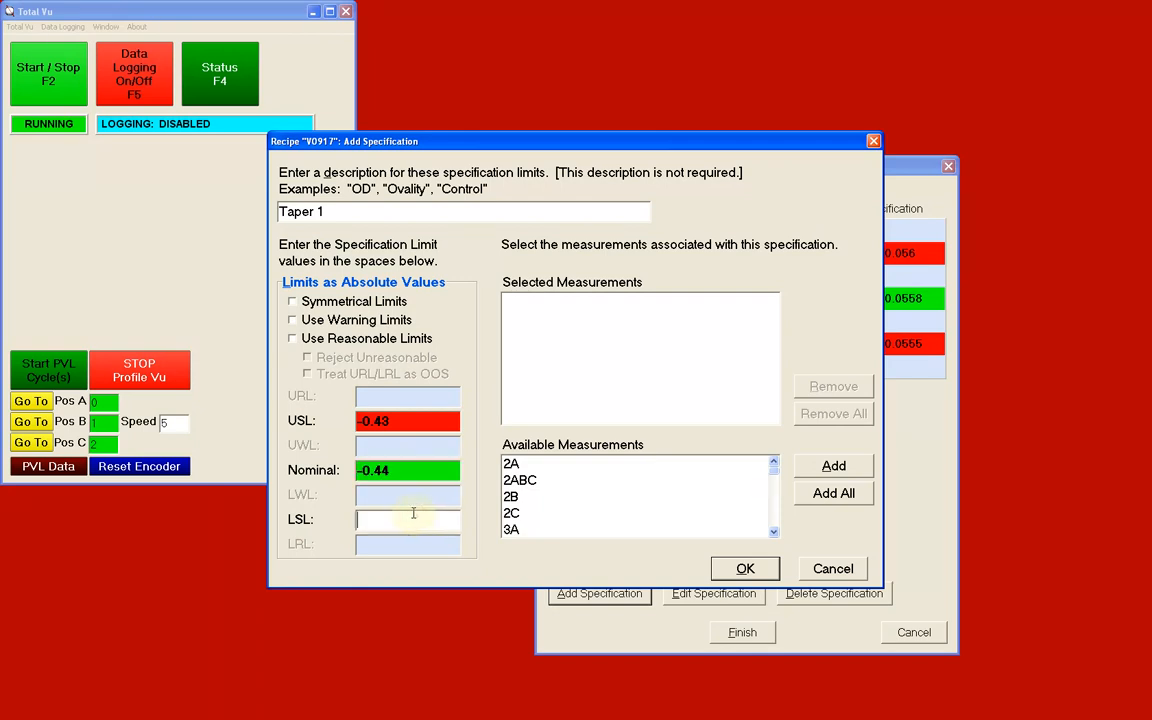
pyautogui.write('-0.45')
# - Assign the Taper 1 measurement to the Taper 1 specification and save it
pyautogui.click(774, 484)
pyautogui.scroll(-5, 774, 484)
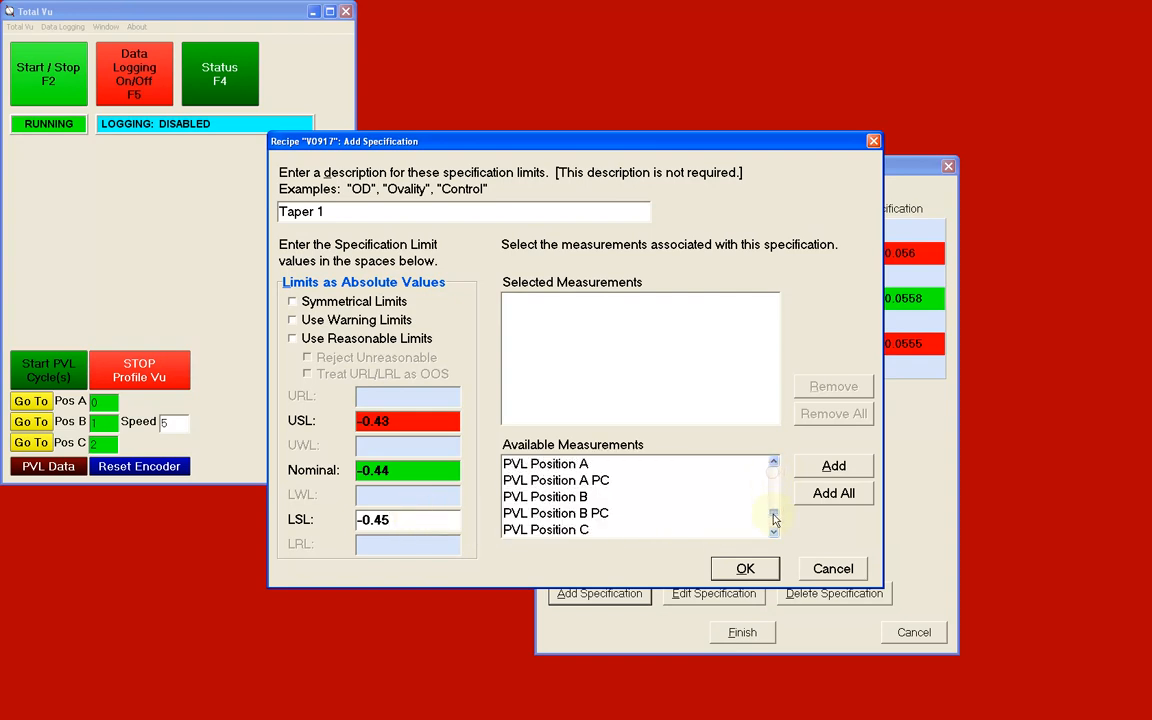
pyautogui.click(627, 514)
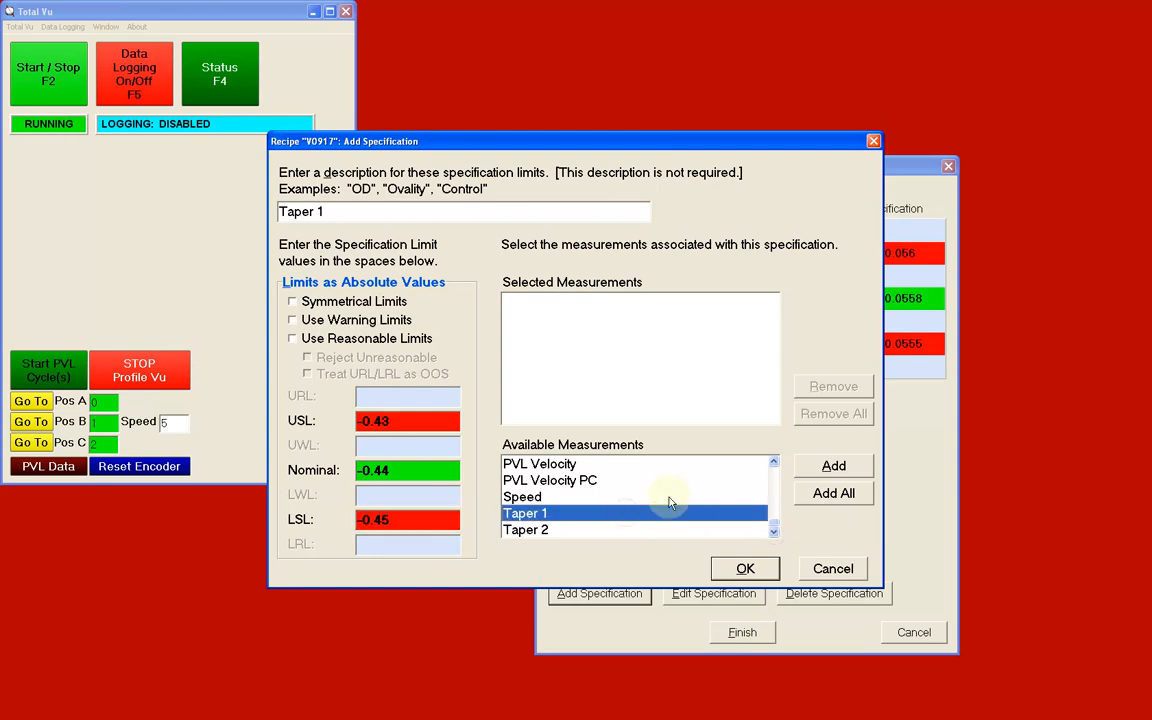
pyautogui.click(830, 467)
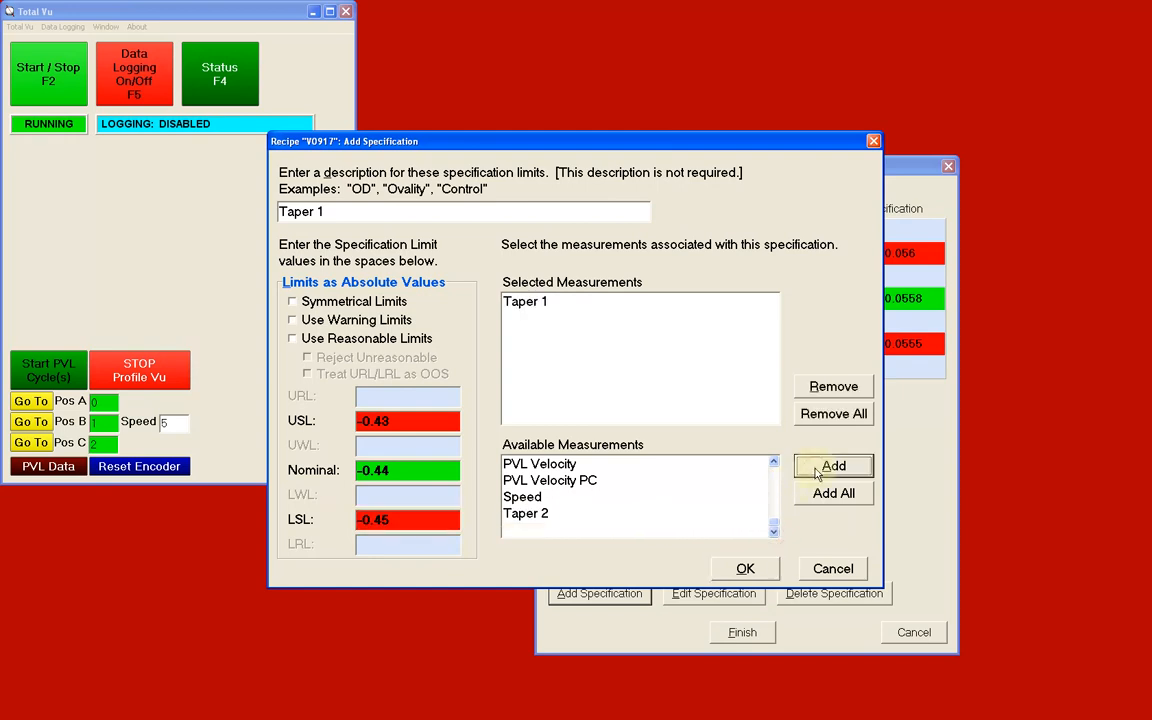
pyautogui.click(745, 569)
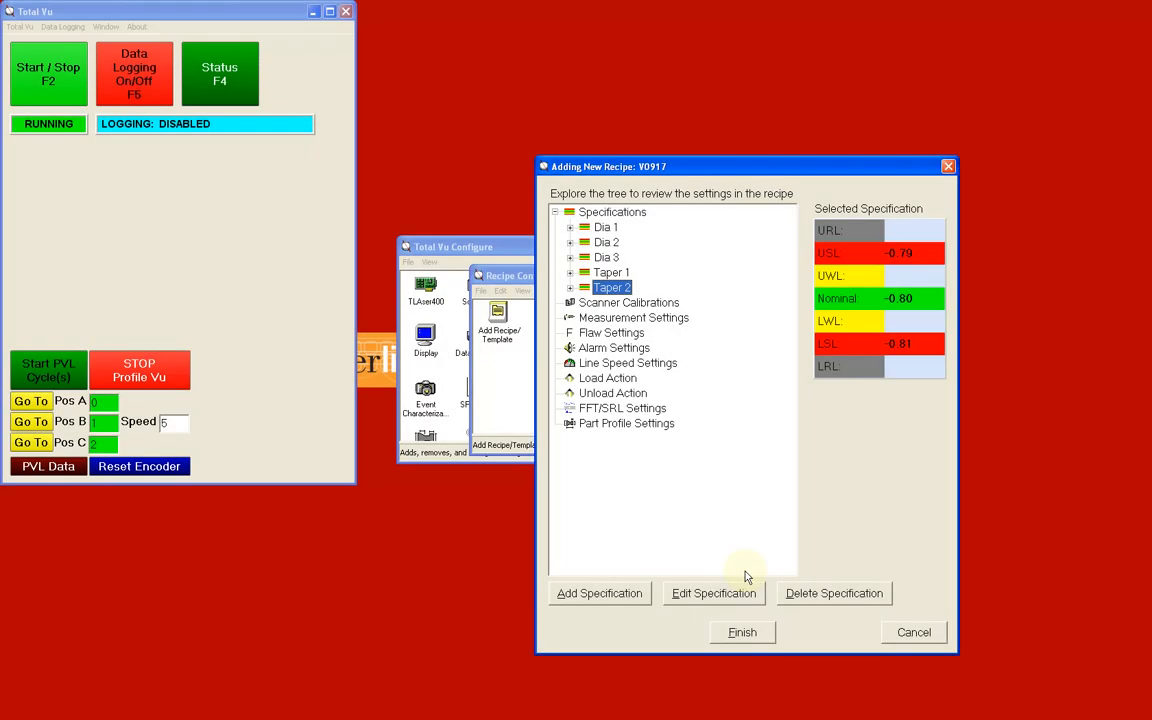
# - Choose 2 Taper as the part profile for the V0917 recipe, bringing up its segment settings
pyautogui.click(640, 424)
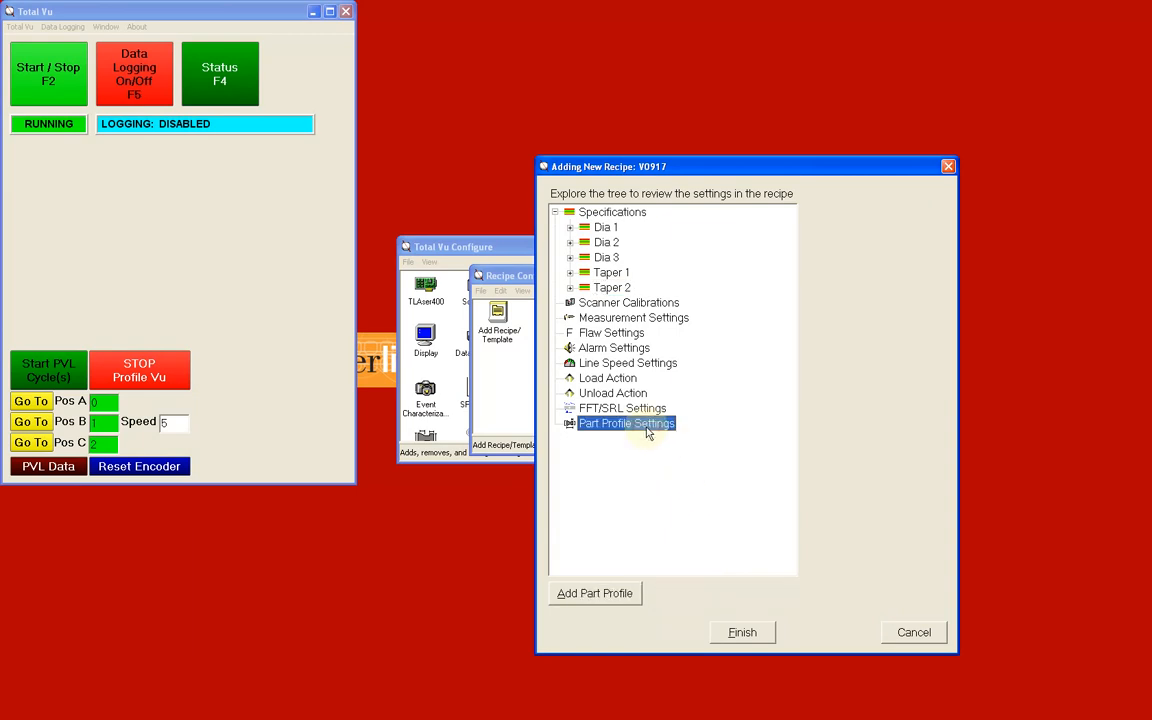
pyautogui.click(594, 594)
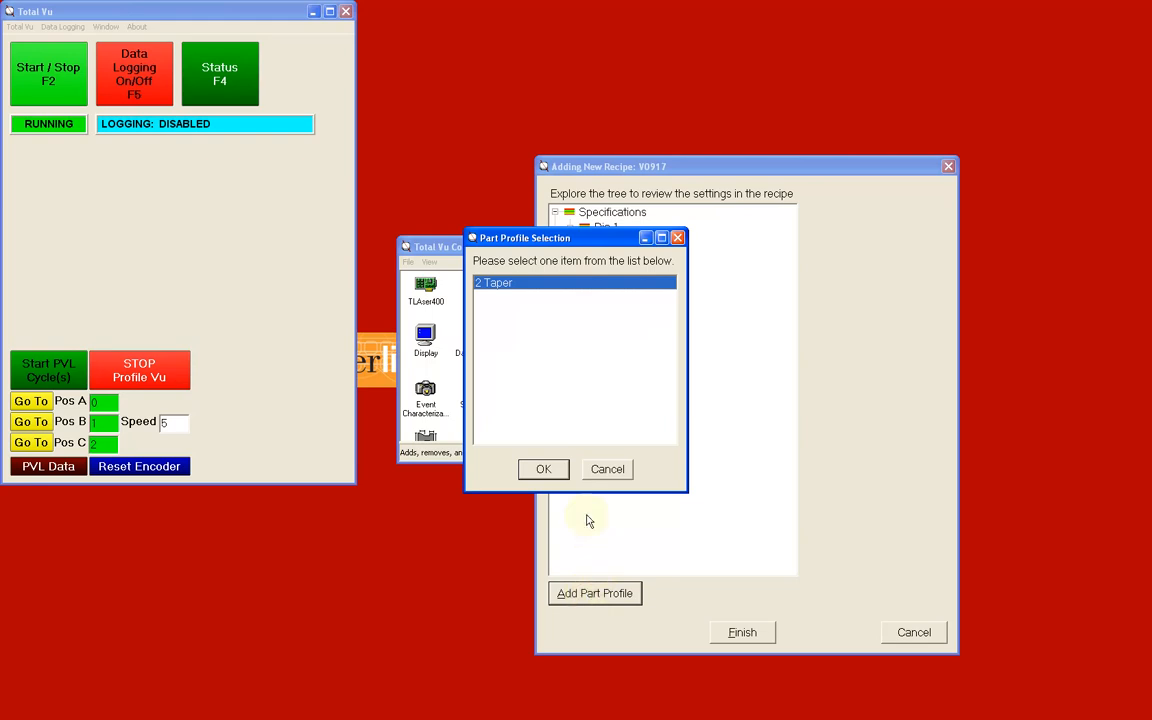
pyautogui.click(556, 470)
pyautogui.click(560, 475)
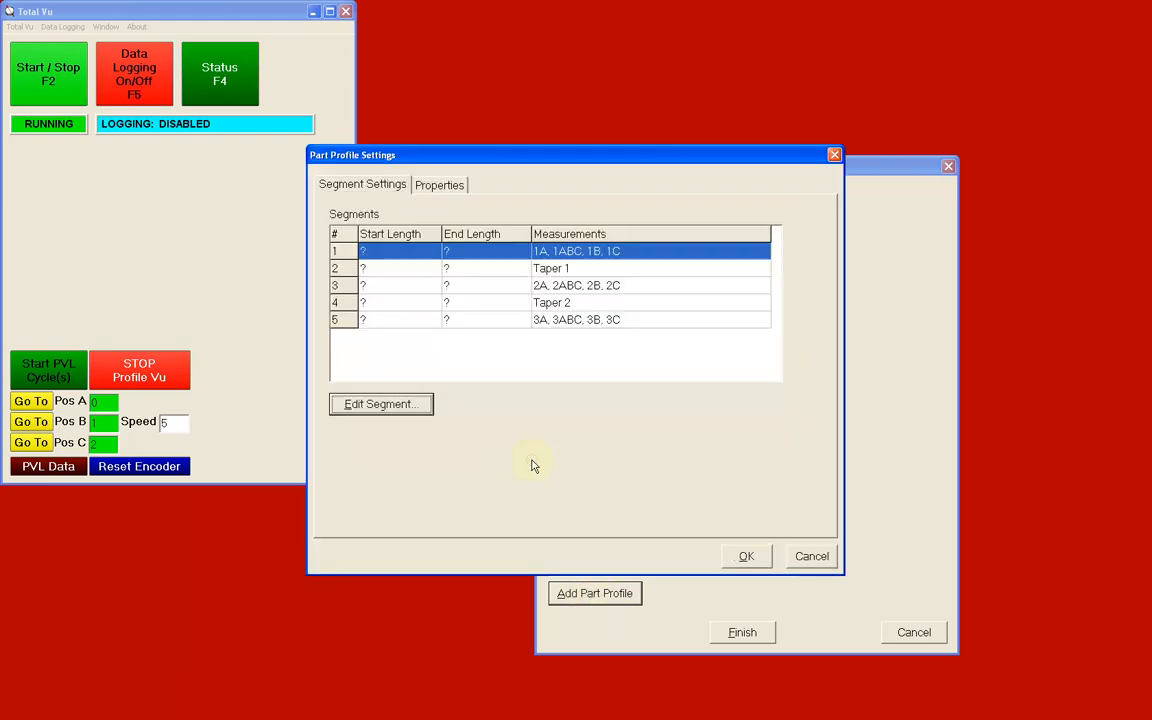
# - Set the start length of segment 1 to 0 and its end length to 1.08 inches
pyautogui.click(428, 404)
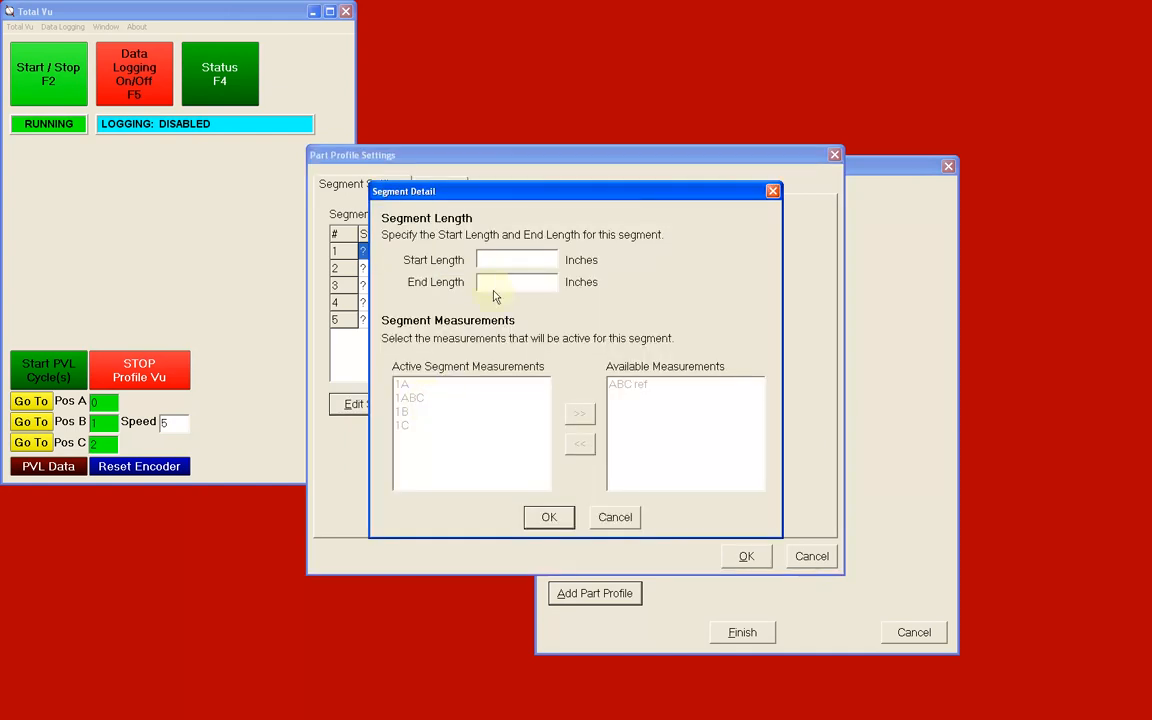
pyautogui.write('0')
pyautogui.click(507, 282)
pyautogui.write('1.08')
pyautogui.click(549, 518)
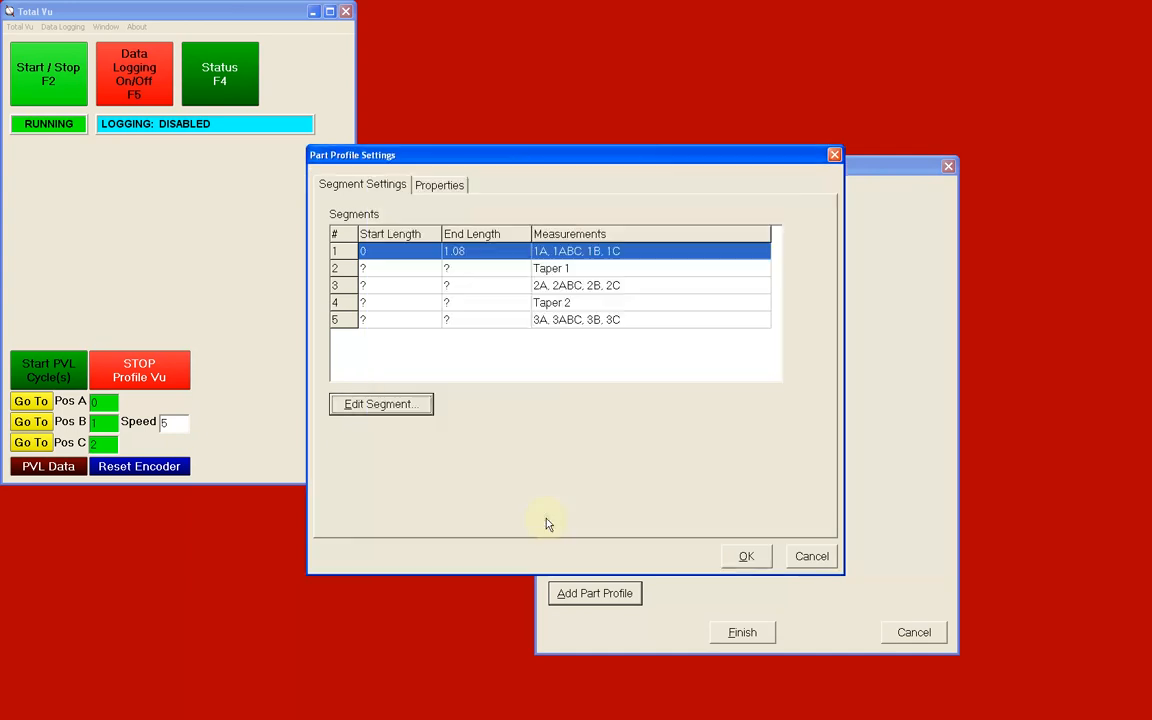
# - Set segment 2, the Taper 1 segment, to start at 1.09 inches and end at 1.14 inches
pyautogui.click(443, 270)
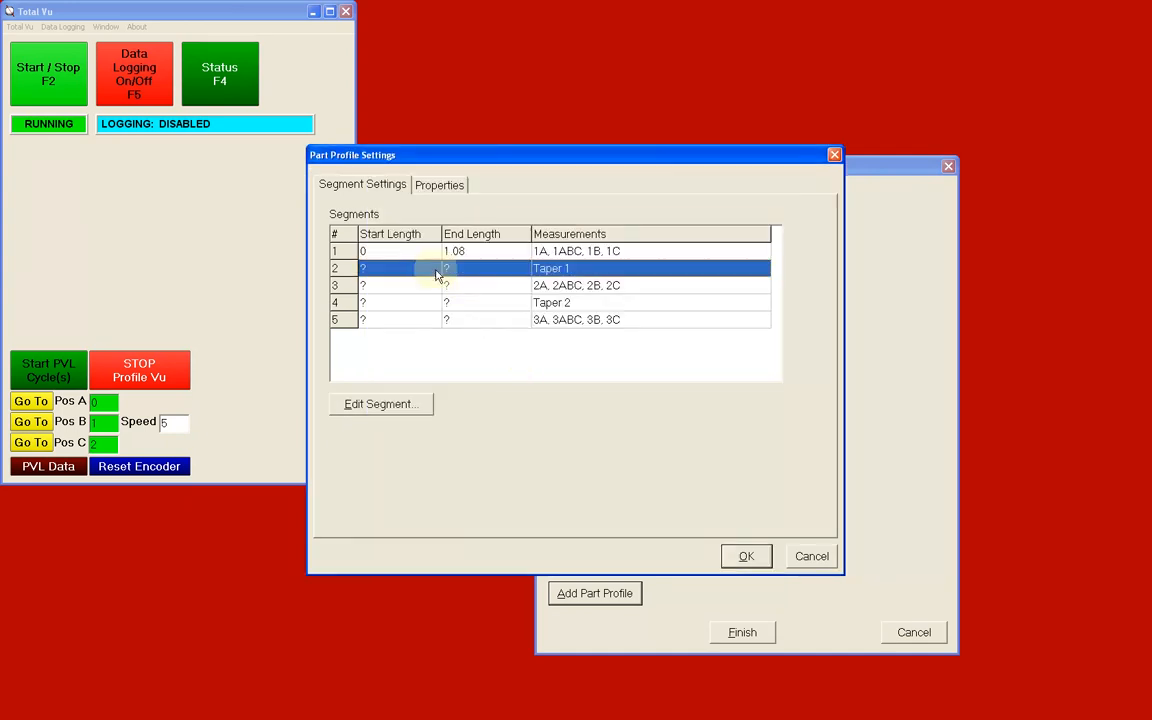
pyautogui.click(384, 404)
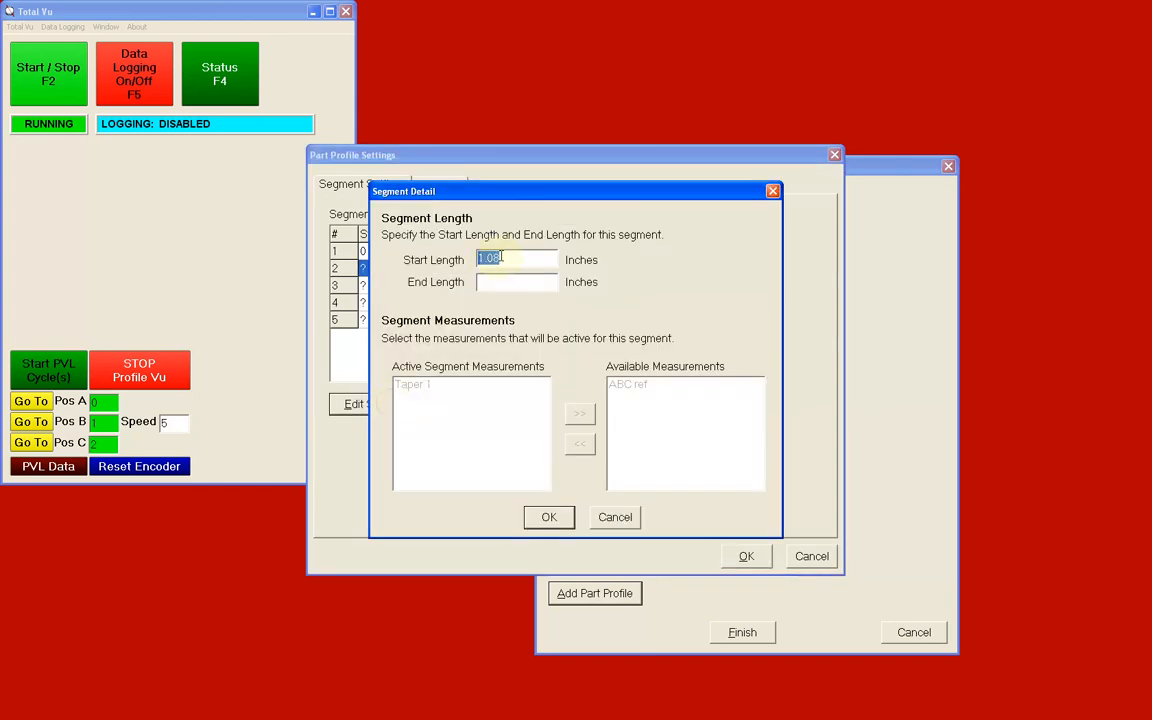
pyautogui.click(500, 260)
pyautogui.press('BackSpace')
pyautogui.write('9')
pyautogui.click(506, 281)
pyautogui.write('1.14')
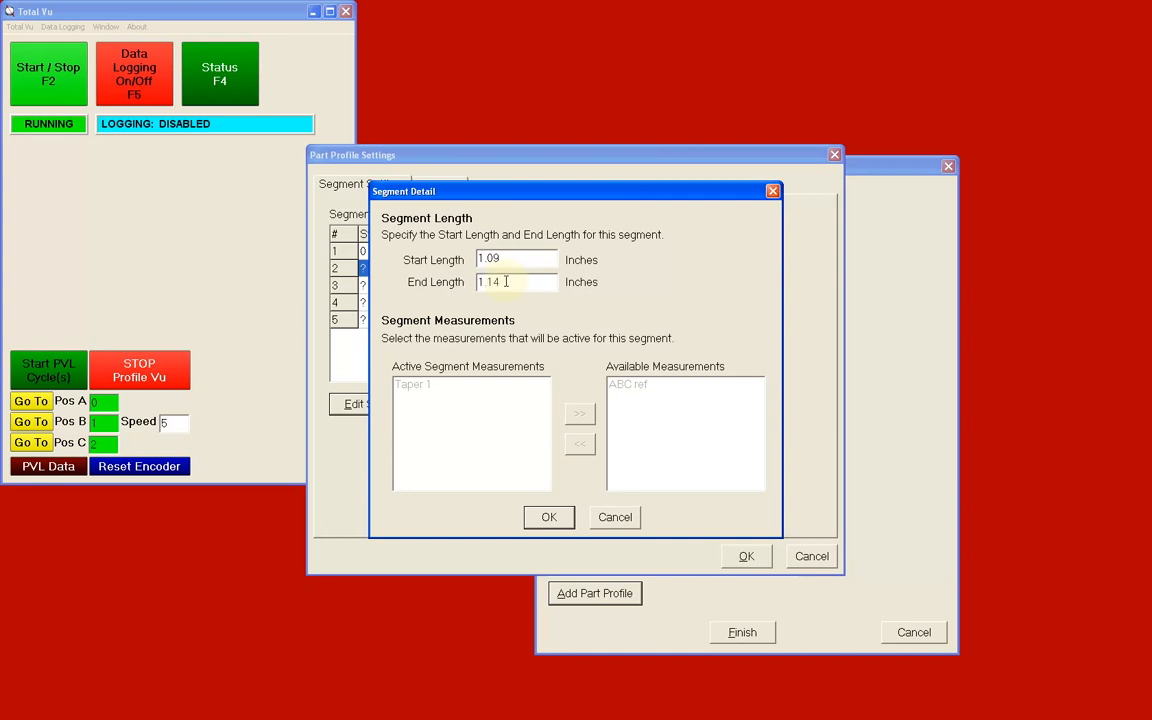
pyautogui.click(561, 524)
pyautogui.click(546, 517)
# - Set the start length of segment 3 to 1.15 inches and its end length to 1.39 inches
pyautogui.click(445, 360)
pyautogui.click(406, 404)
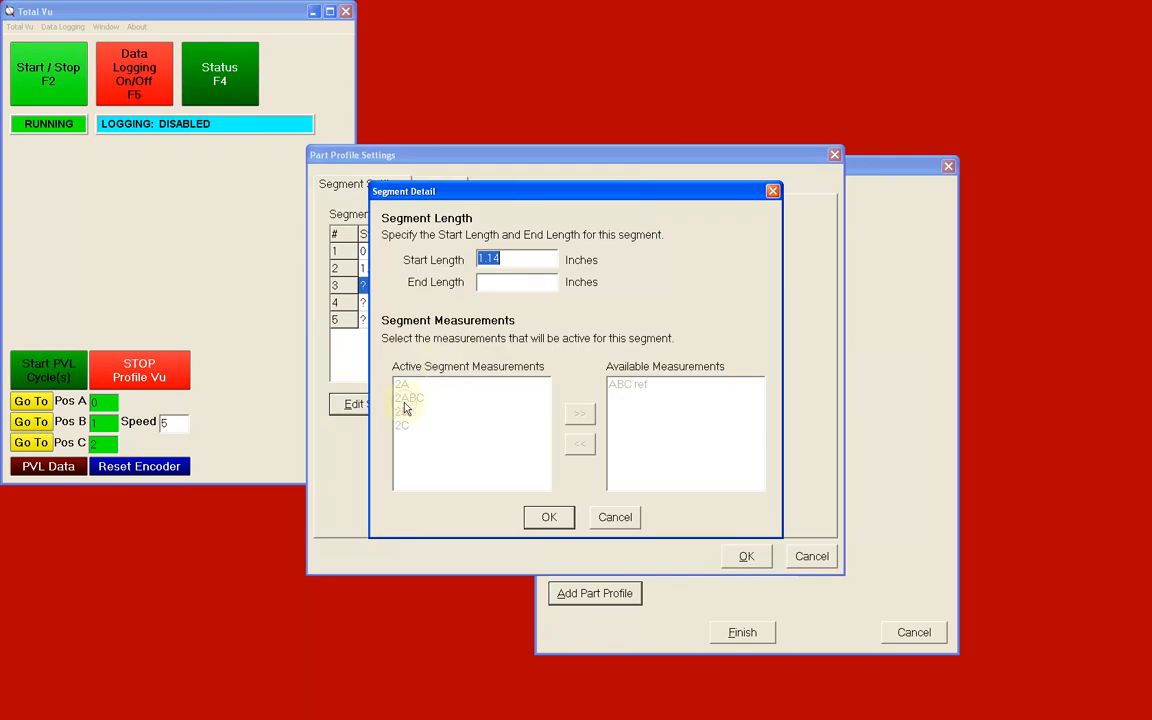
pyautogui.write('1.15')
pyautogui.click(511, 282)
pyautogui.write('1.39')
pyautogui.click(549, 517)
# - Set segment 4 (Taper 2) to run from 1.4 to 1.43 inches and segment 5 from 1.44 to 3.4 inches
pyautogui.click(455, 301)
pyautogui.click(408, 404)
pyautogui.write('1.3')
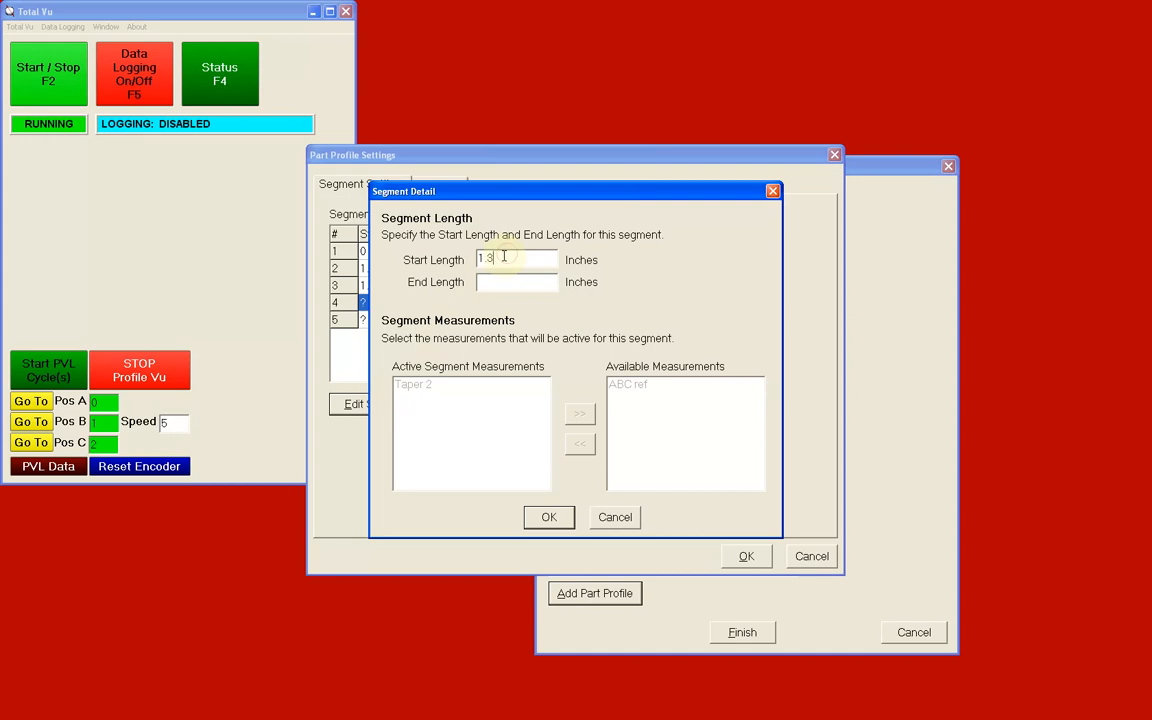
pyautogui.press('BackSpace')
pyautogui.write('4')
pyautogui.click(511, 282)
pyautogui.write('1.4')
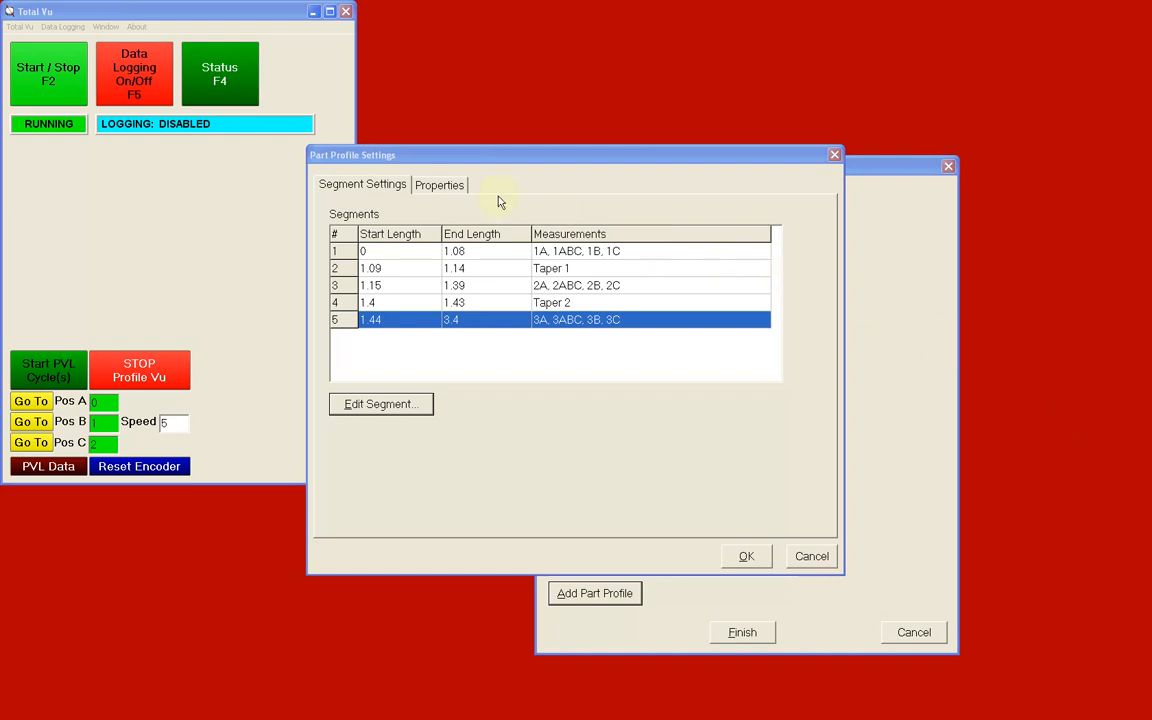
# - Finish adding recipe V0917 with its part profile, leaving the trigger distance offset blank, and close the configuration windows
pyautogui.click(460, 185)
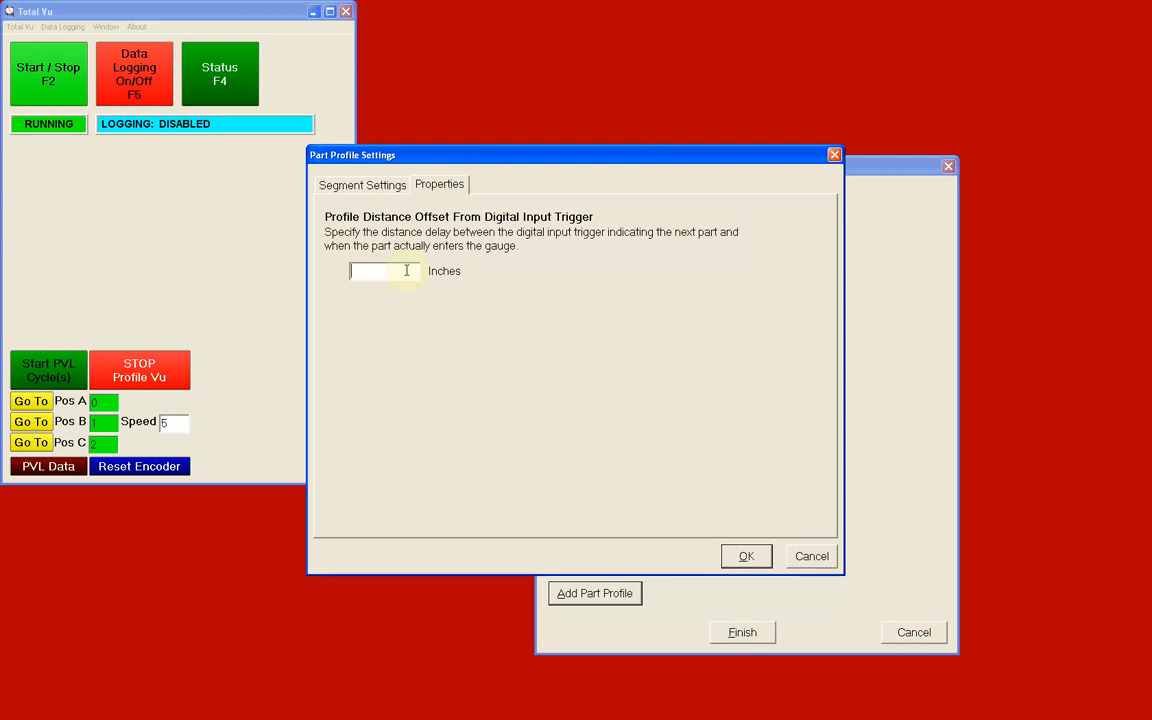
pyautogui.click(744, 555)
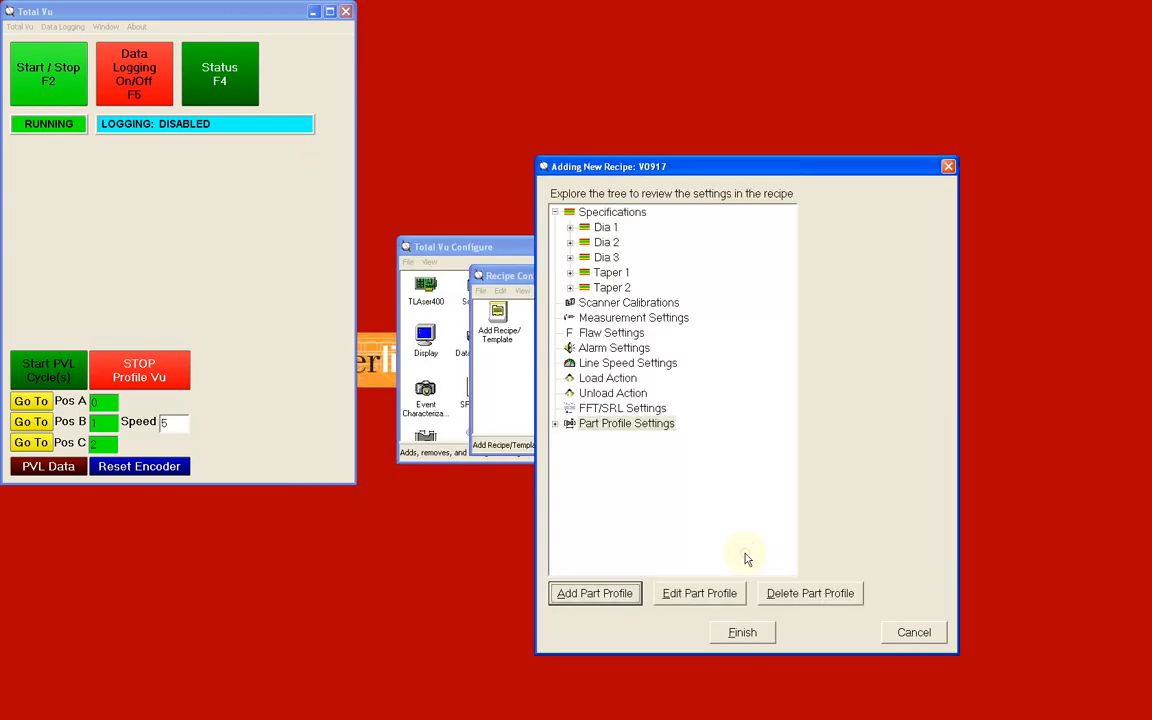
pyautogui.click(743, 634)
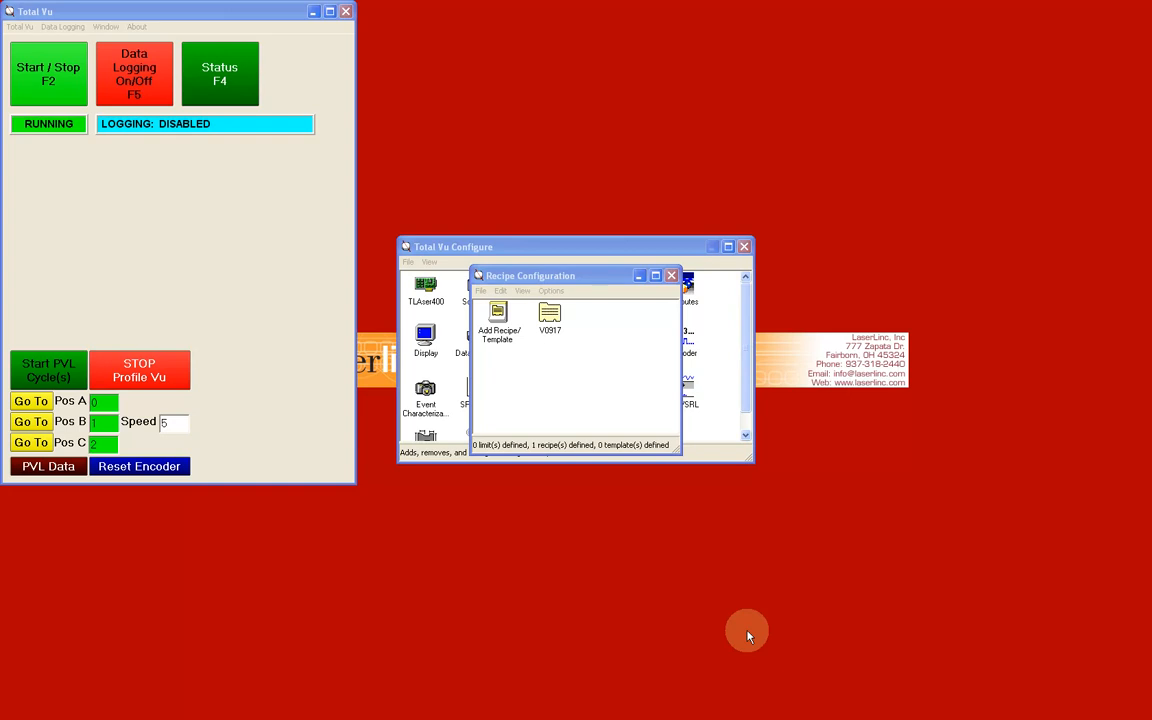
pyautogui.click(671, 276)
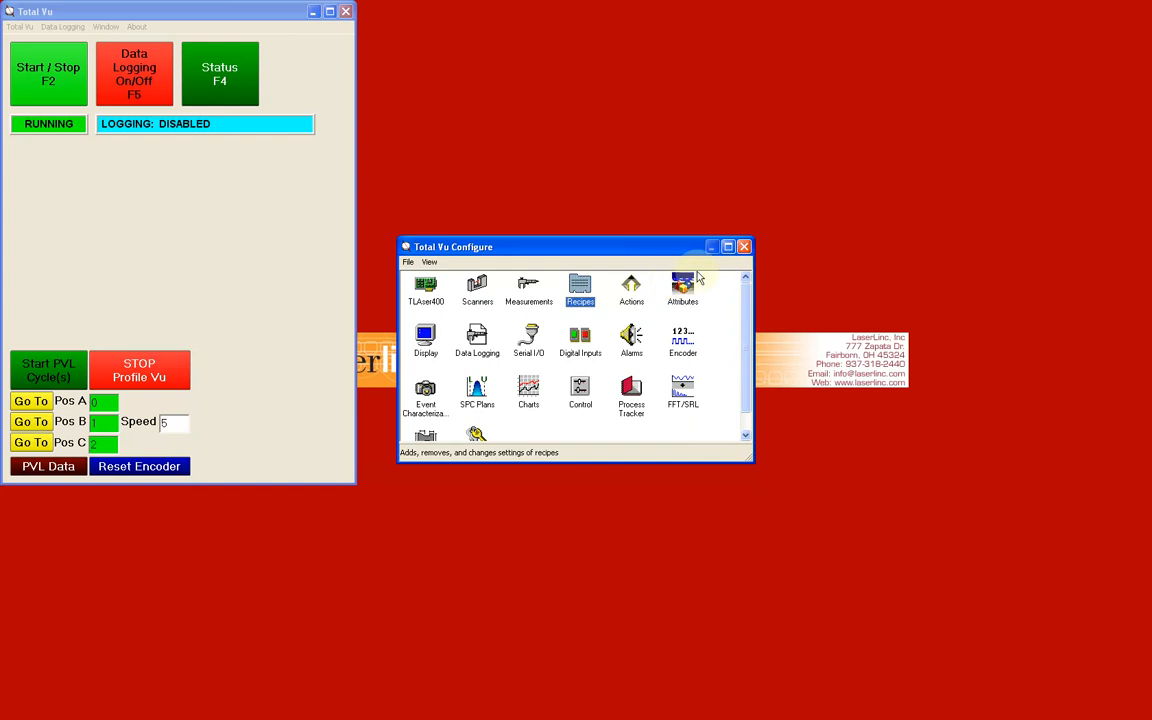
pyautogui.click(744, 247)
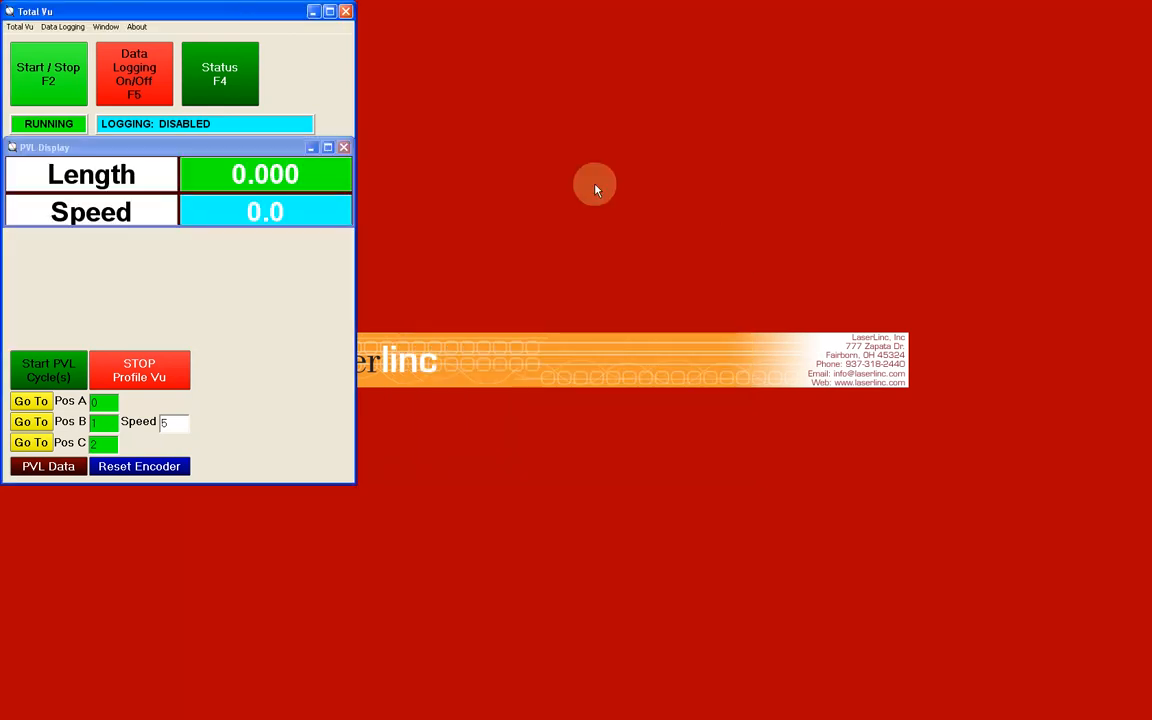
# - Add a new Part Profile Chart window titled Part Profile and select TLAser330 as its part profile scanner
pyautogui.click(107, 27)
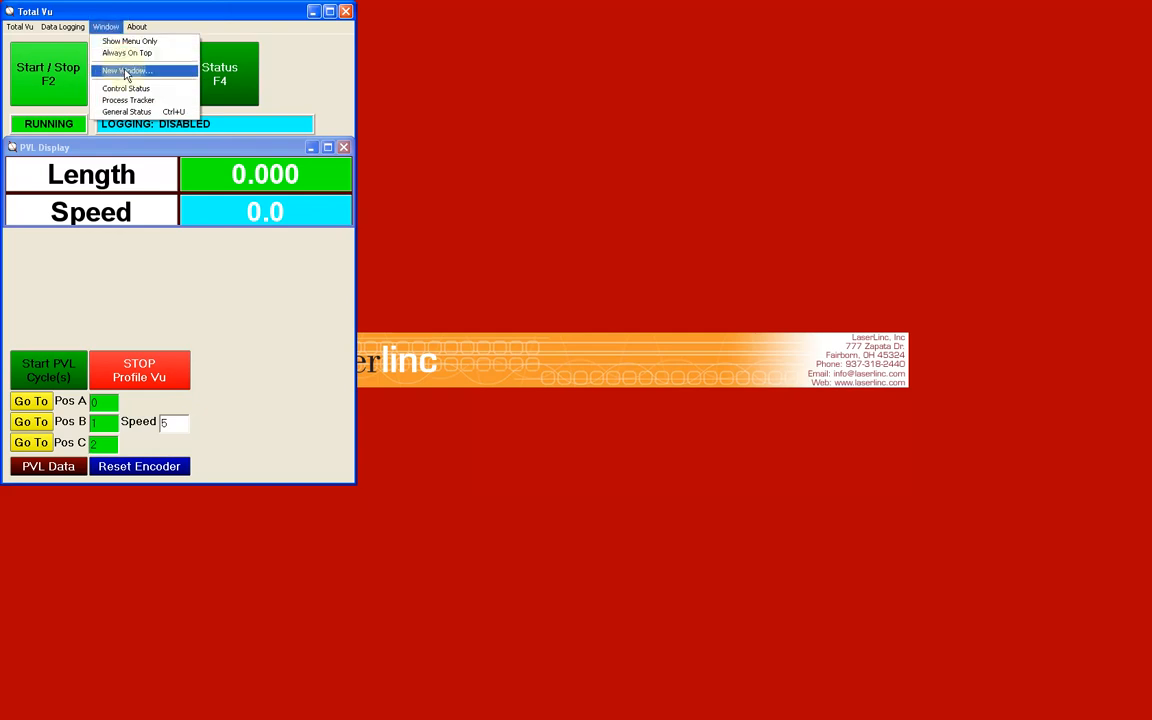
pyautogui.click(126, 72)
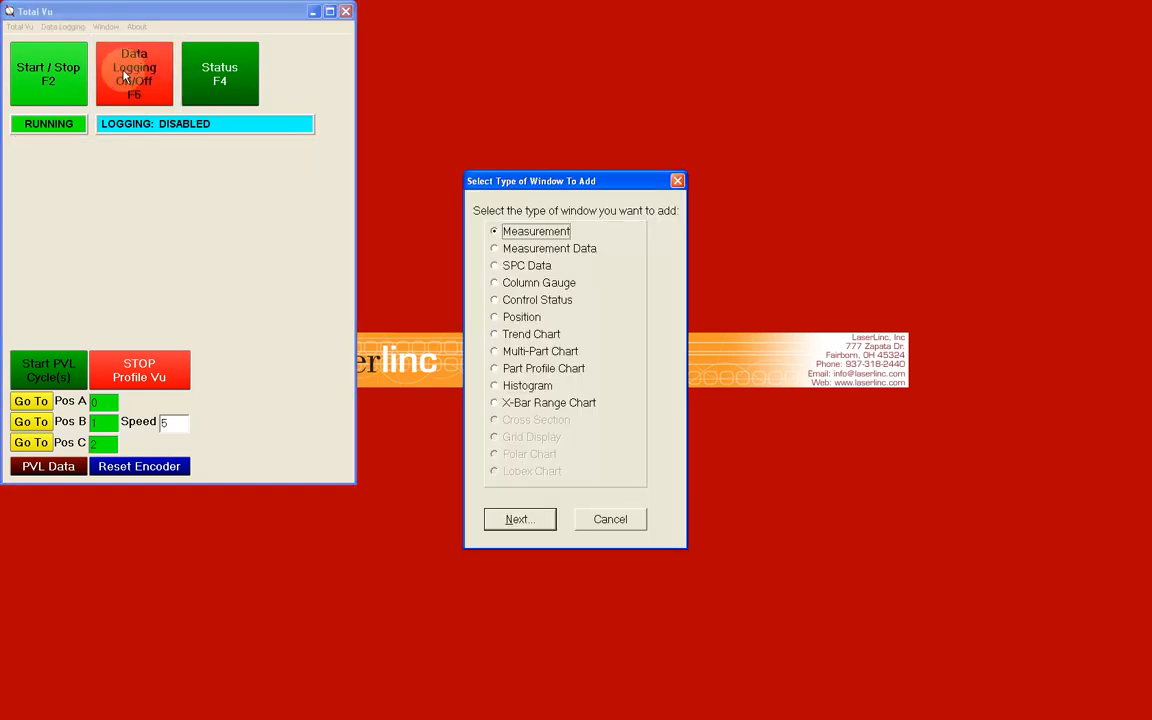
pyautogui.click(495, 369)
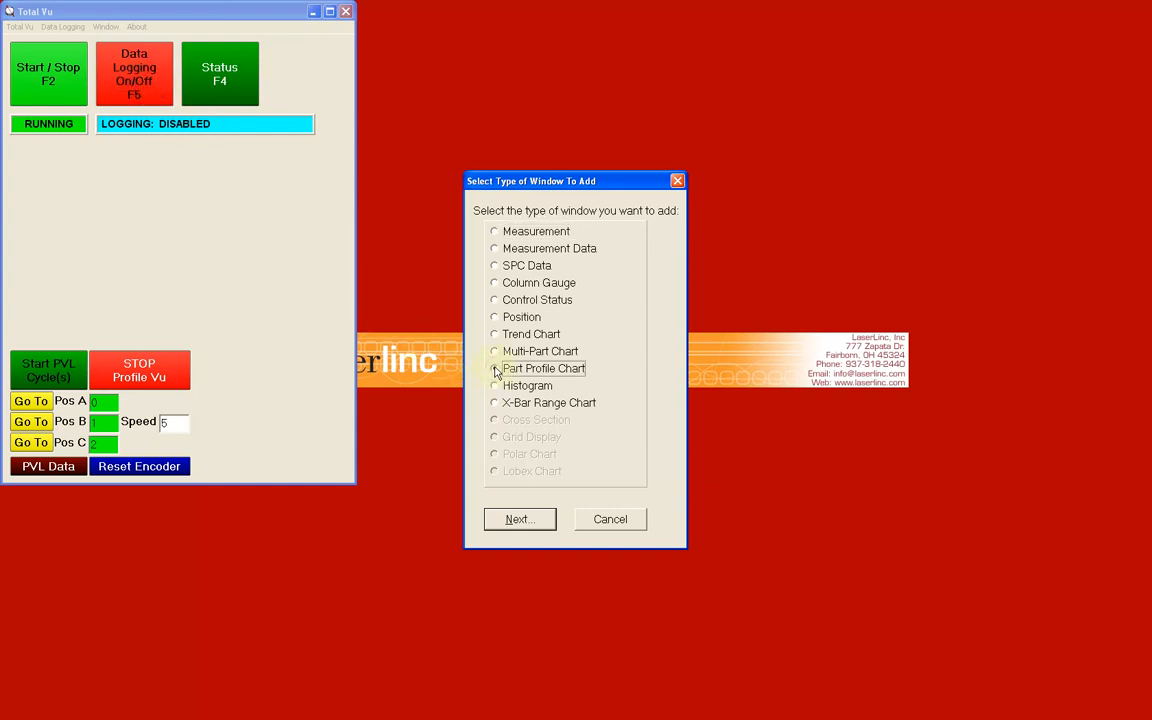
pyautogui.click(520, 519)
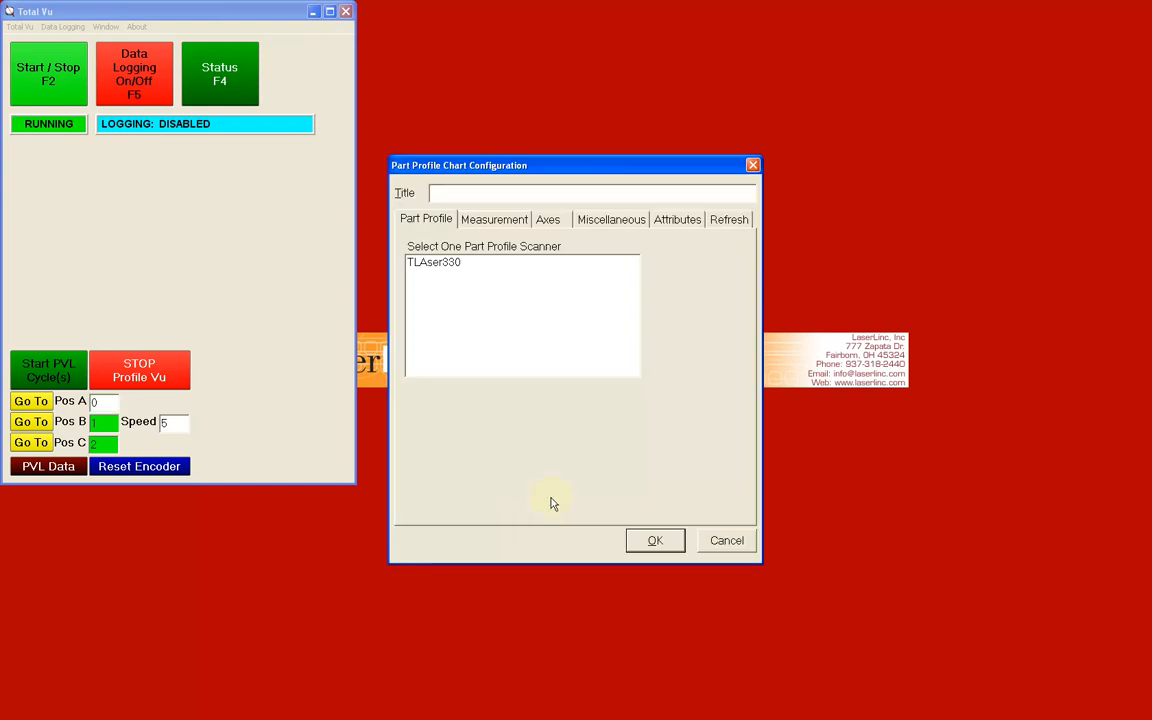
pyautogui.click(507, 198)
pyautogui.write('Part Profile')
pyautogui.click(476, 264)
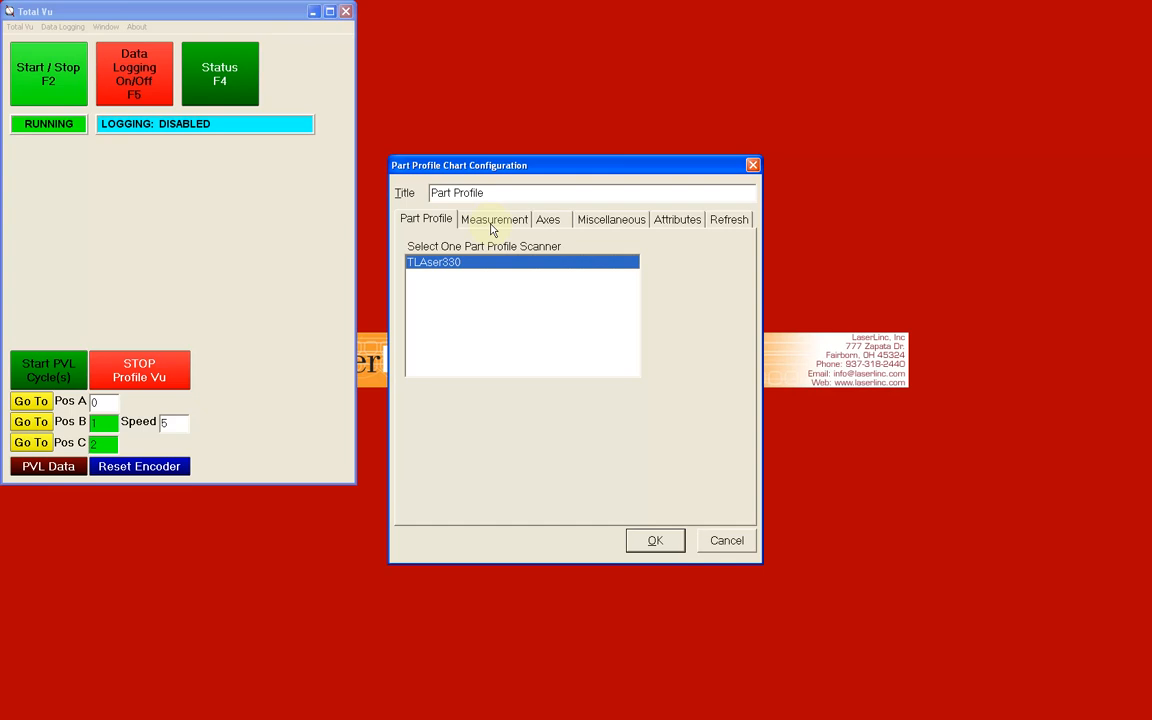
# - Select ABC ref as the measurement plotted on the part profile chart
pyautogui.click(491, 231)
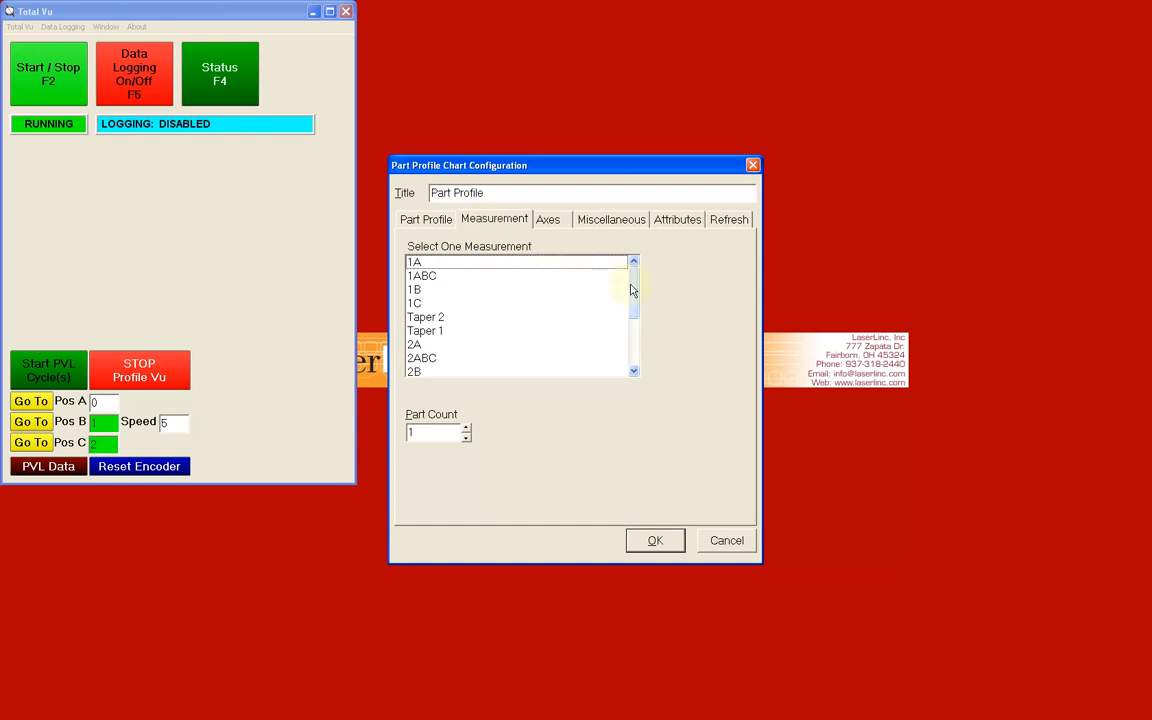
pyautogui.moveTo(632, 288); pyautogui.dragTo(632, 335)
pyautogui.click(559, 361)
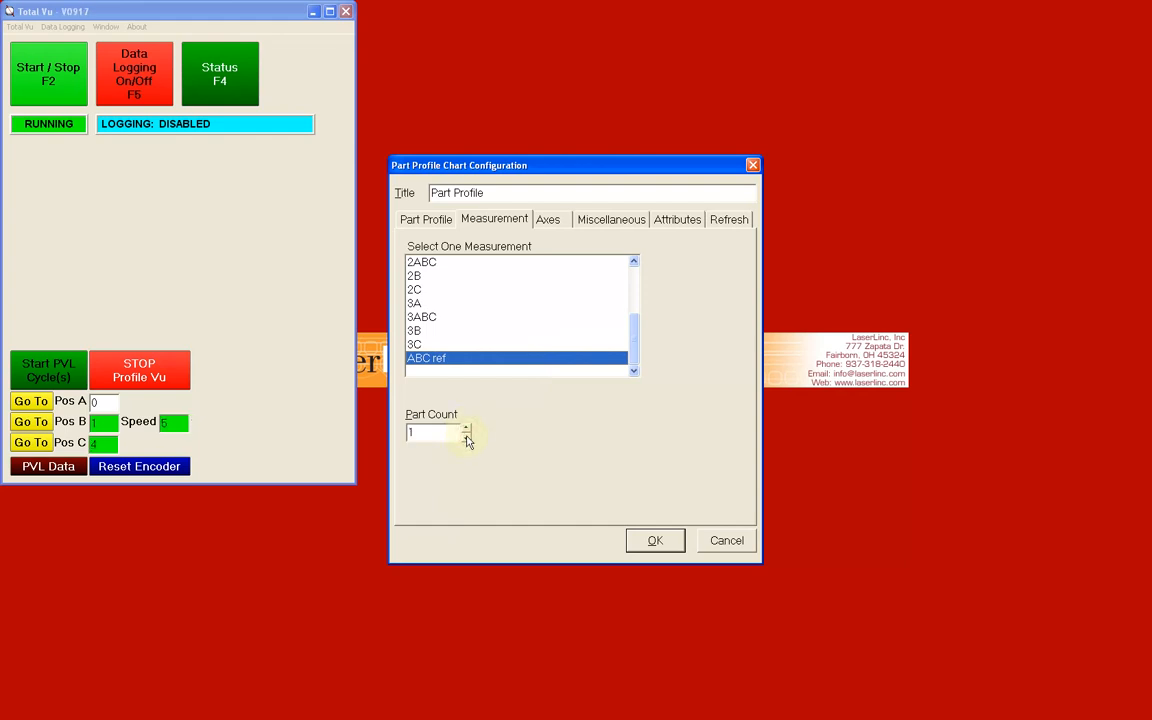
# - Set the chart's X-axis to 4 inches, its Y-axis to specification limits with 10 percent padding, and the line type to thin
pyautogui.click(549, 222)
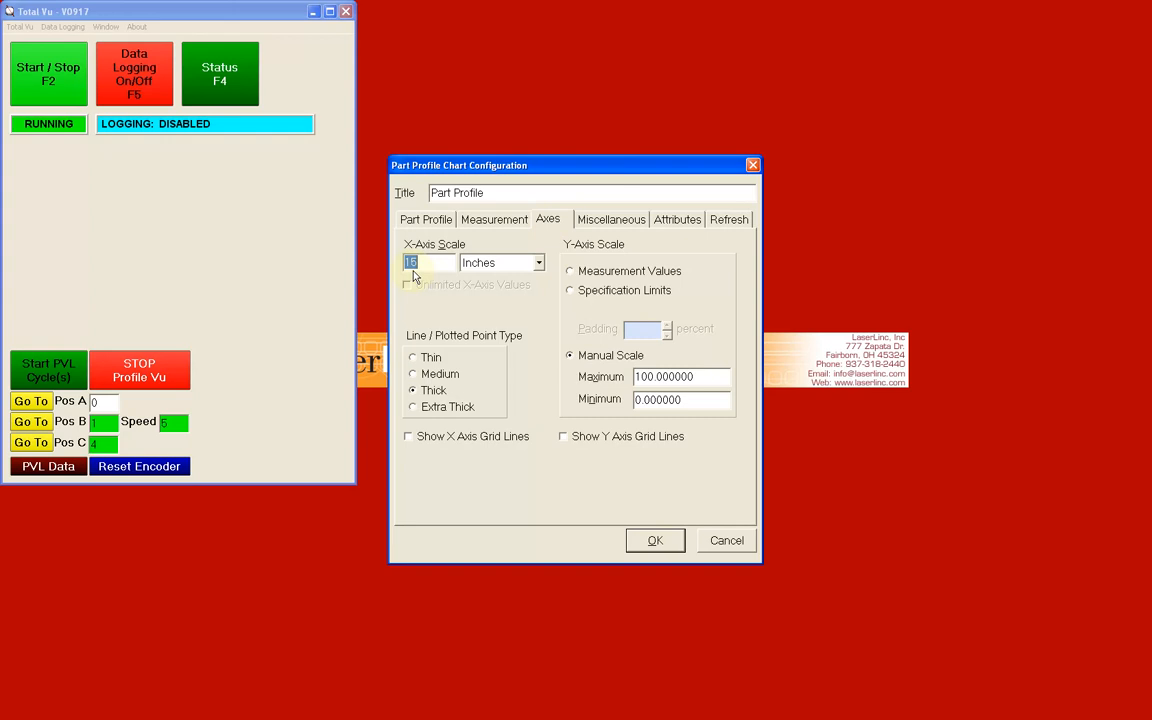
pyautogui.write('4')
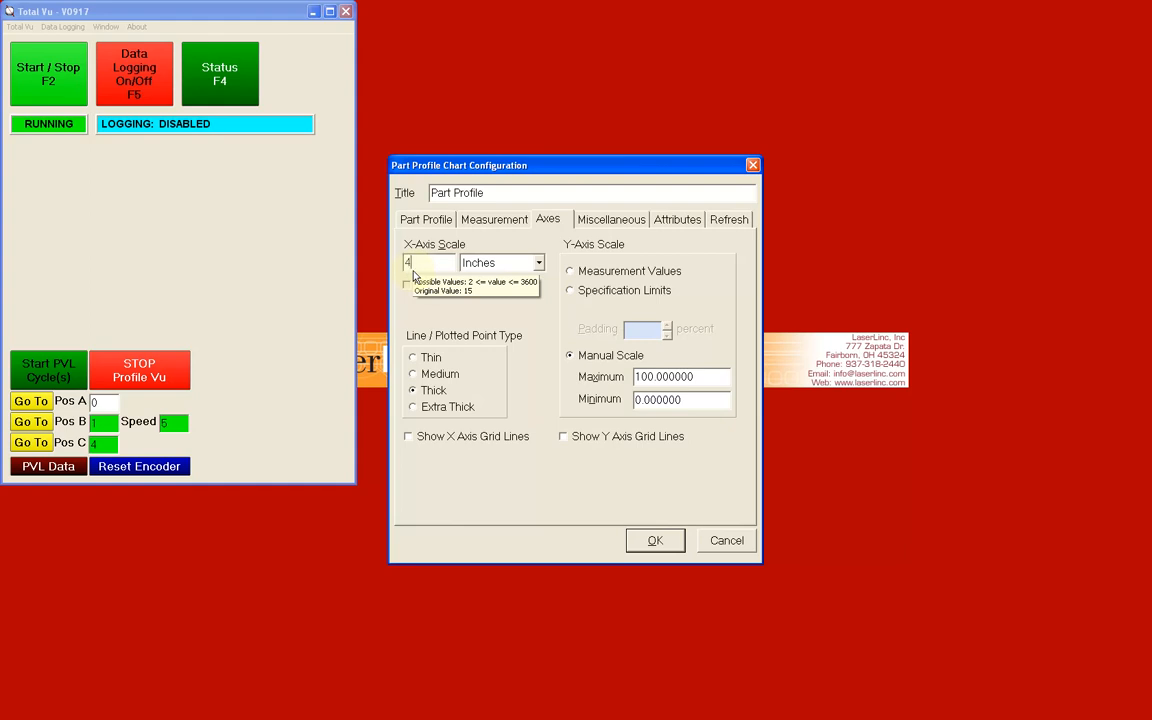
pyautogui.click(570, 291)
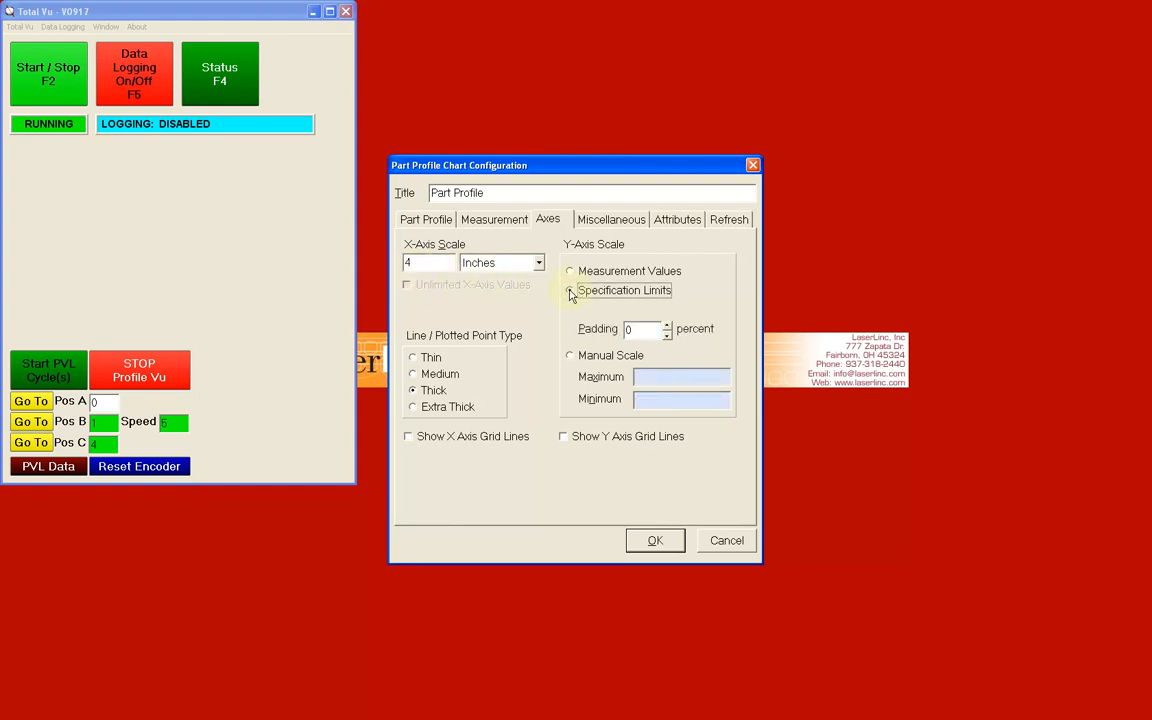
pyautogui.click(667, 325)
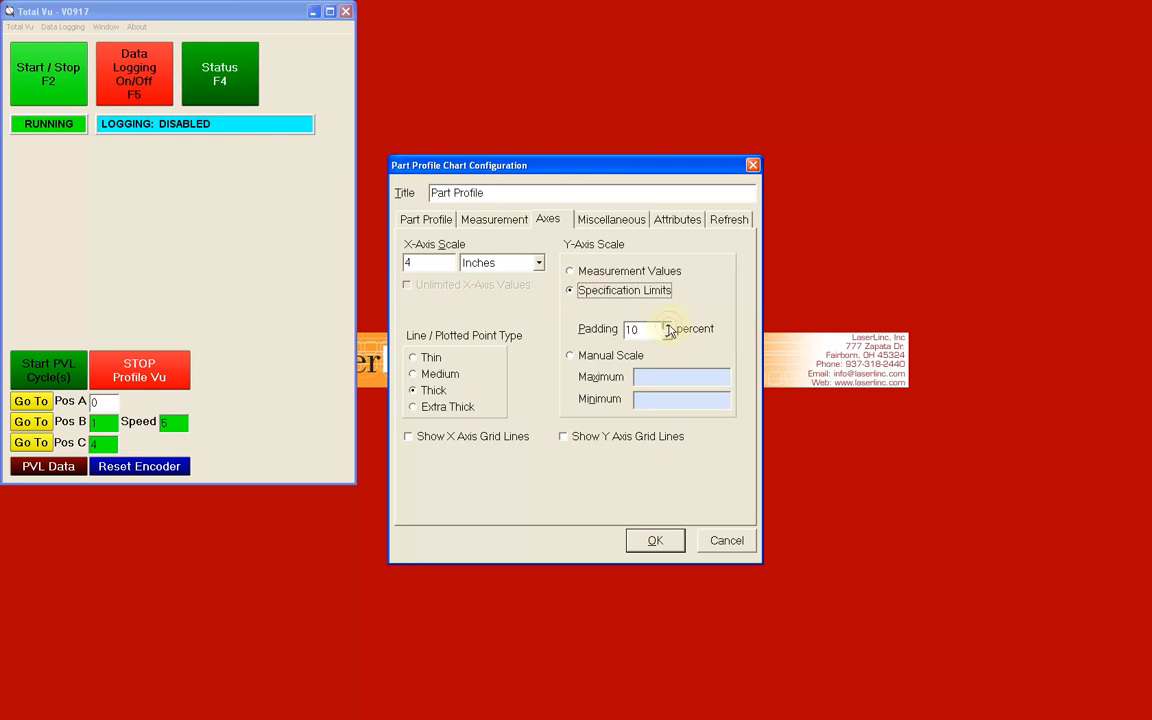
pyautogui.click(413, 358)
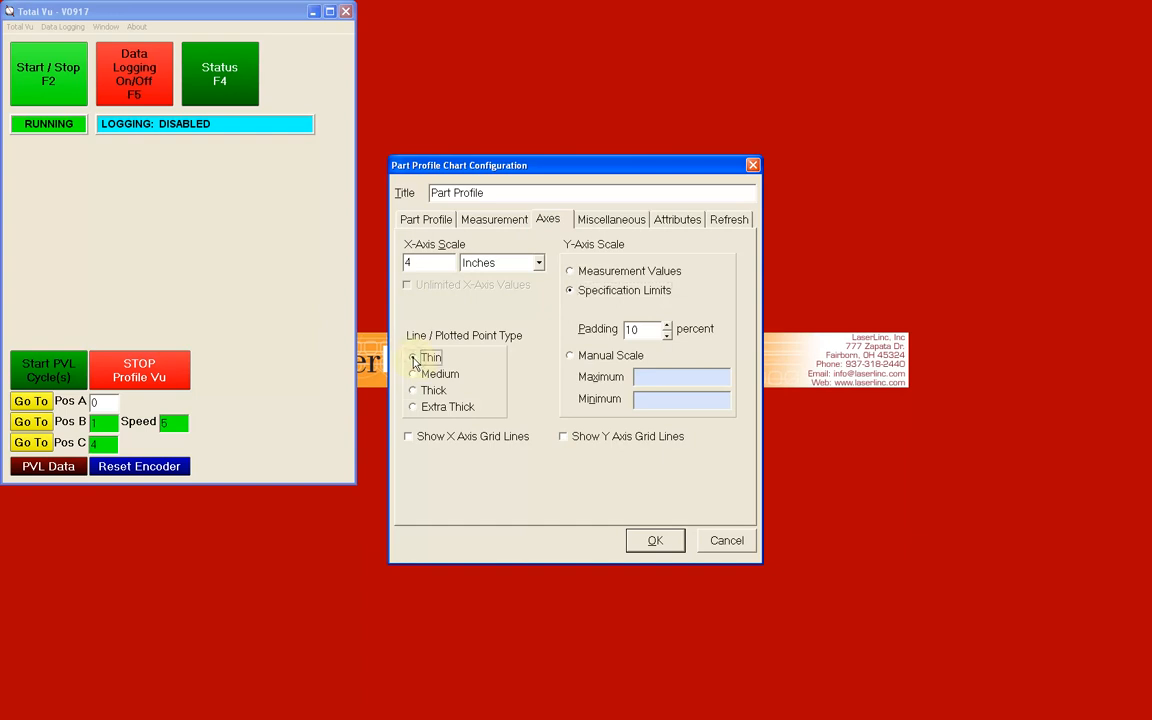
# - Create the chart with a refresh rate of 1 second and enlarge its window to fill the space beside the main window
pyautogui.click(729, 220)
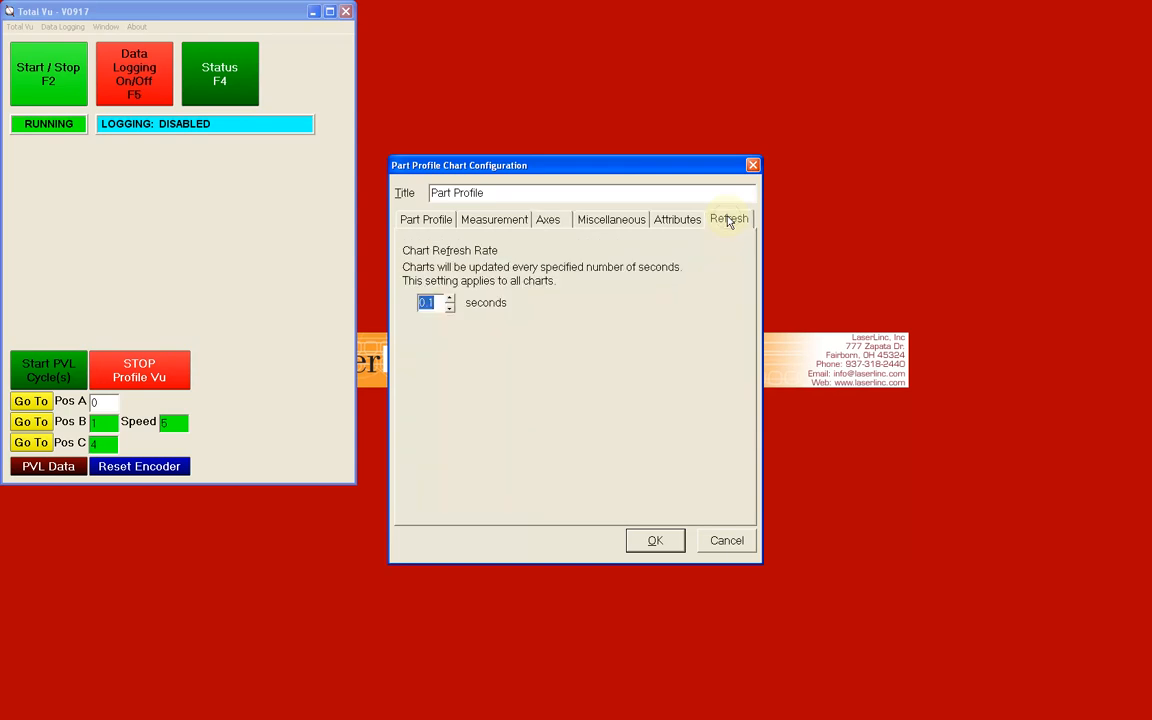
pyautogui.write('1')
pyautogui.click(658, 542)
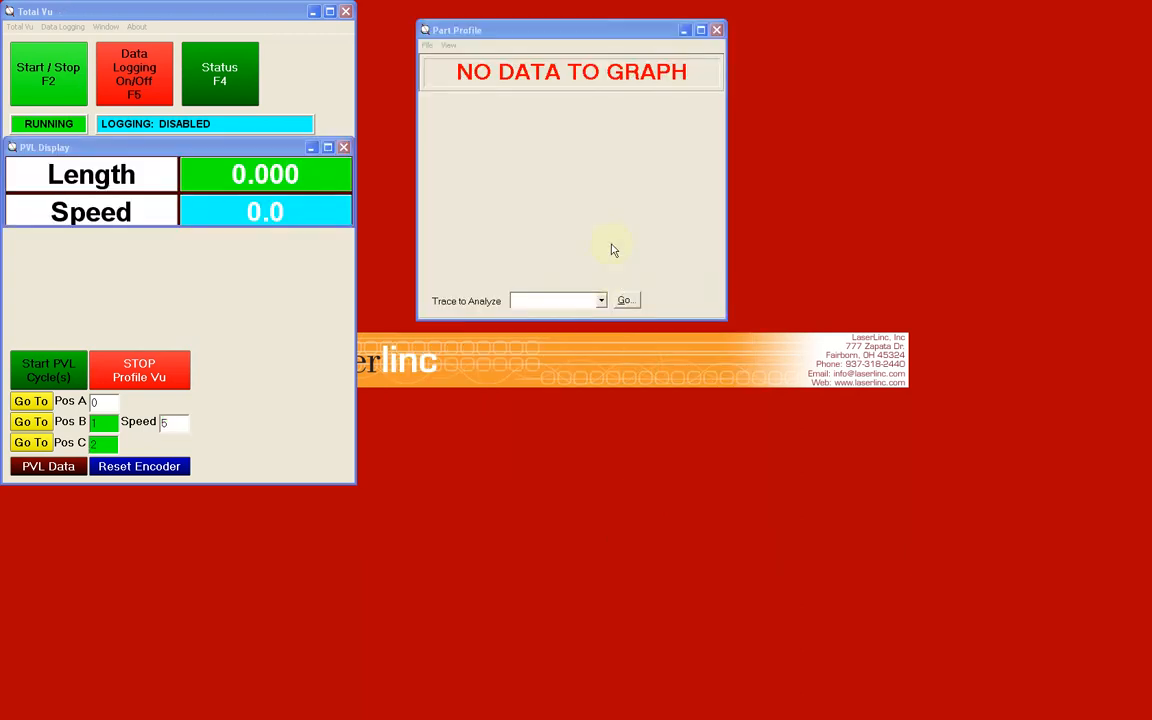
pyautogui.moveTo(589, 33); pyautogui.dragTo(1018, 20)
pyautogui.moveTo(841, 301); pyautogui.dragTo(357, 484)
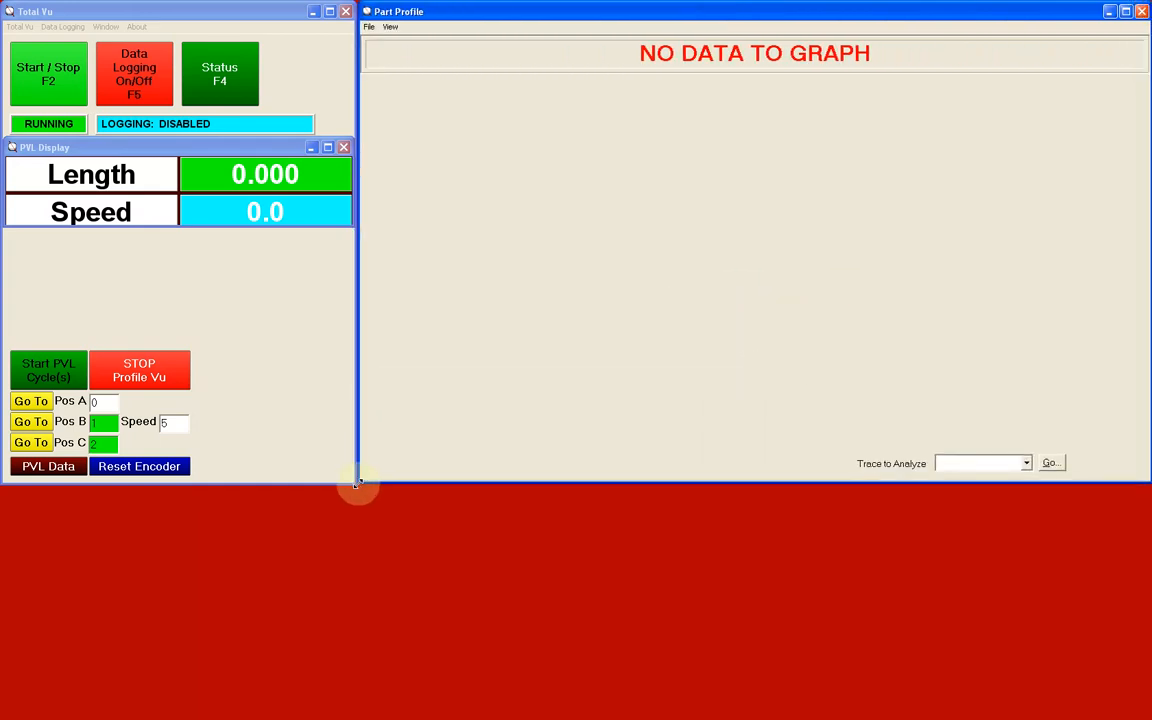
# - Start adding a new window of the SPC Data type to the display
pyautogui.click(107, 28)
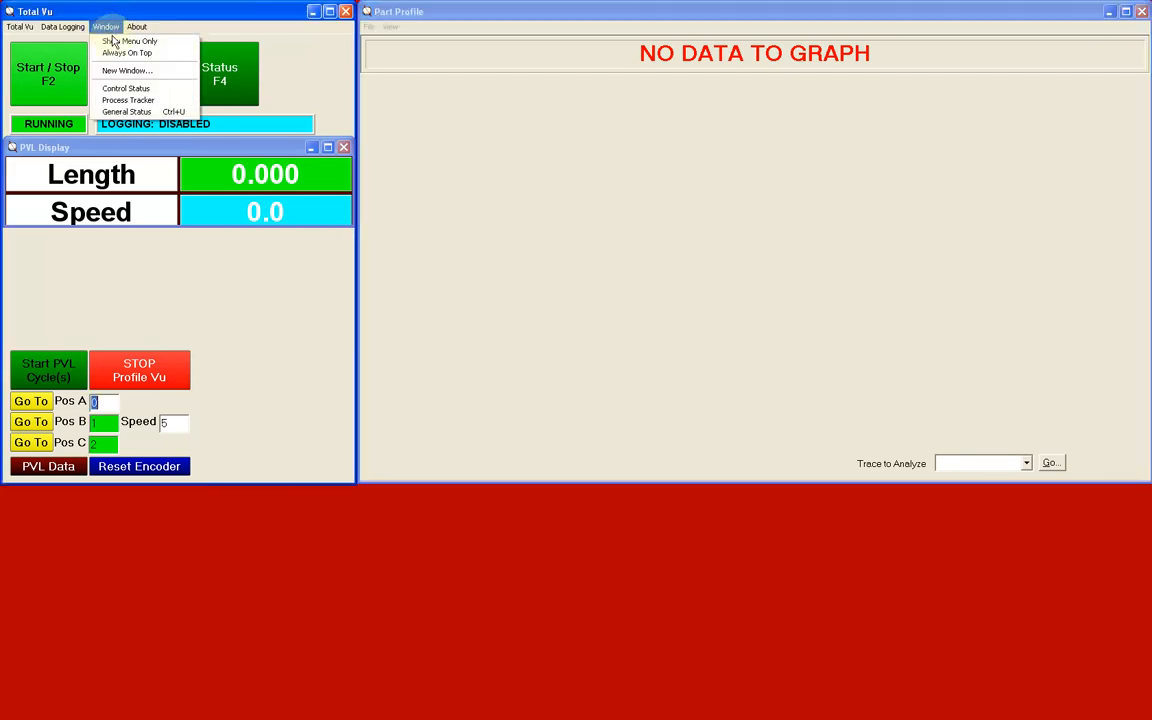
pyautogui.click(128, 71)
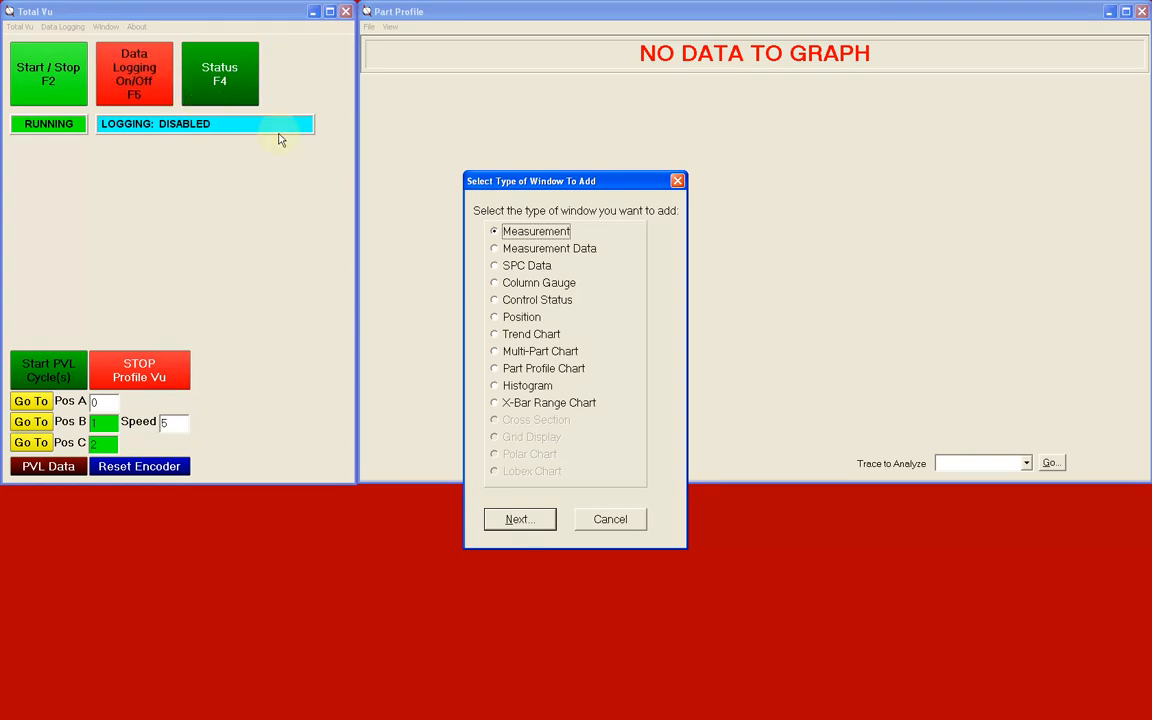
pyautogui.click(495, 267)
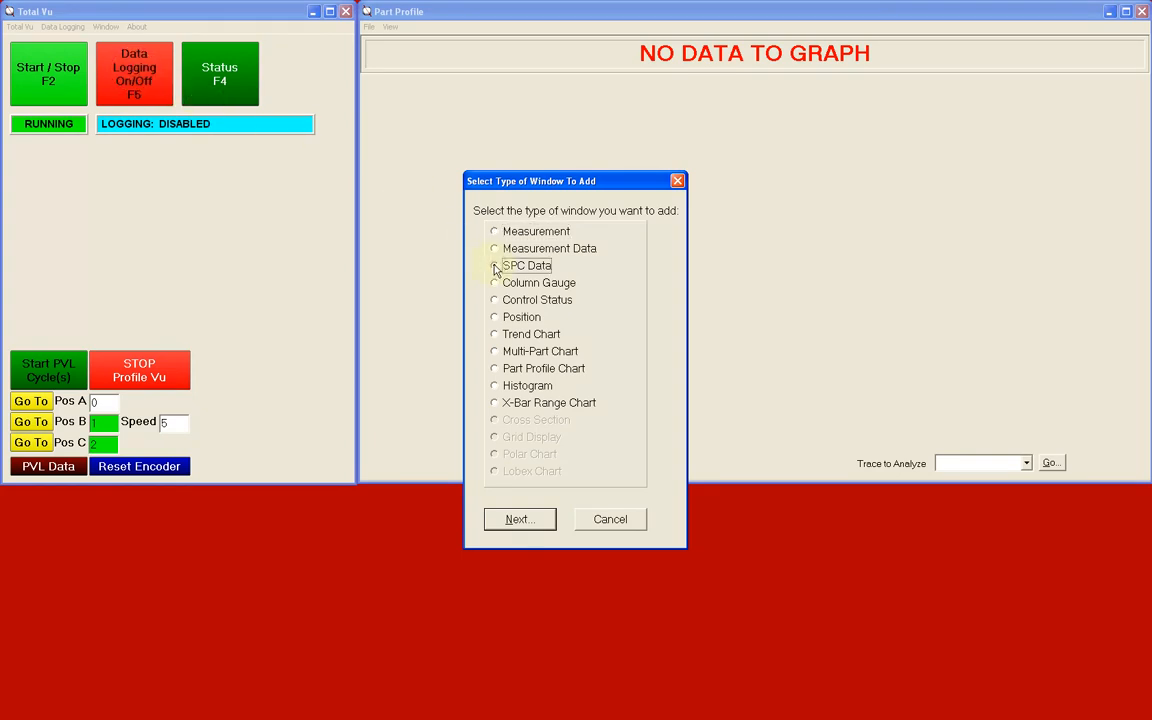
pyautogui.click(518, 520)
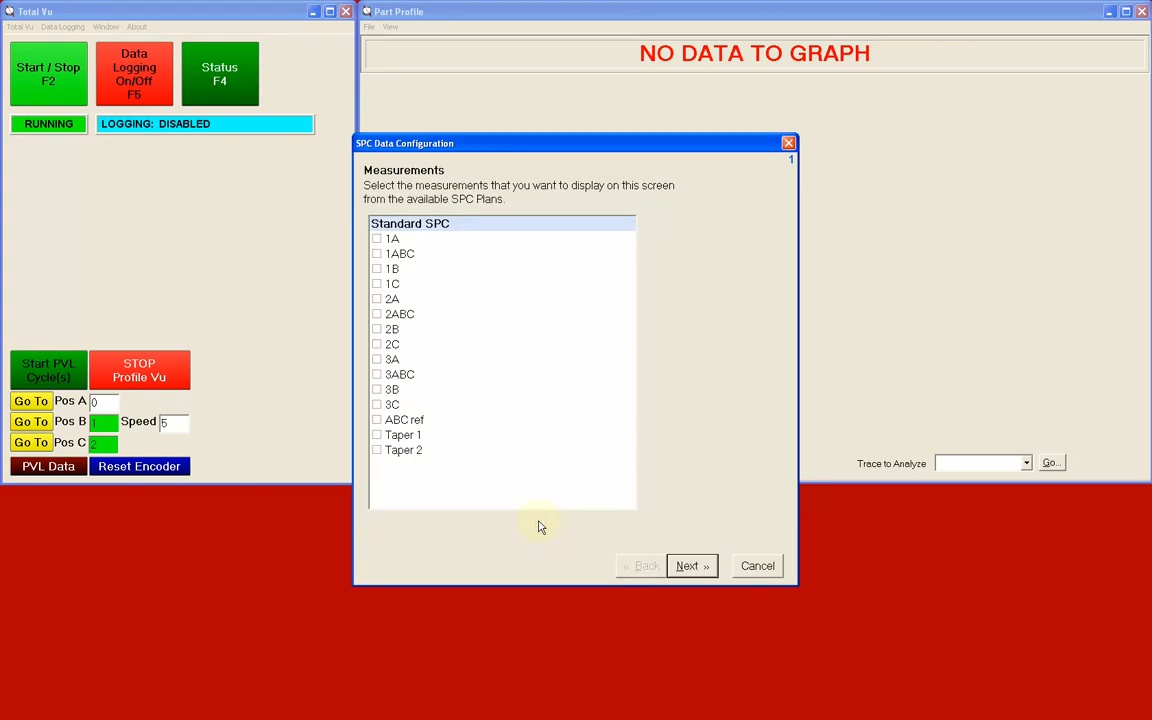
# - Include measurements 1ABC, 2ABC, 3ABC, Taper 1 and Taper 2 from the Standard SPC plan in the SPC data display
pyautogui.click(377, 254)
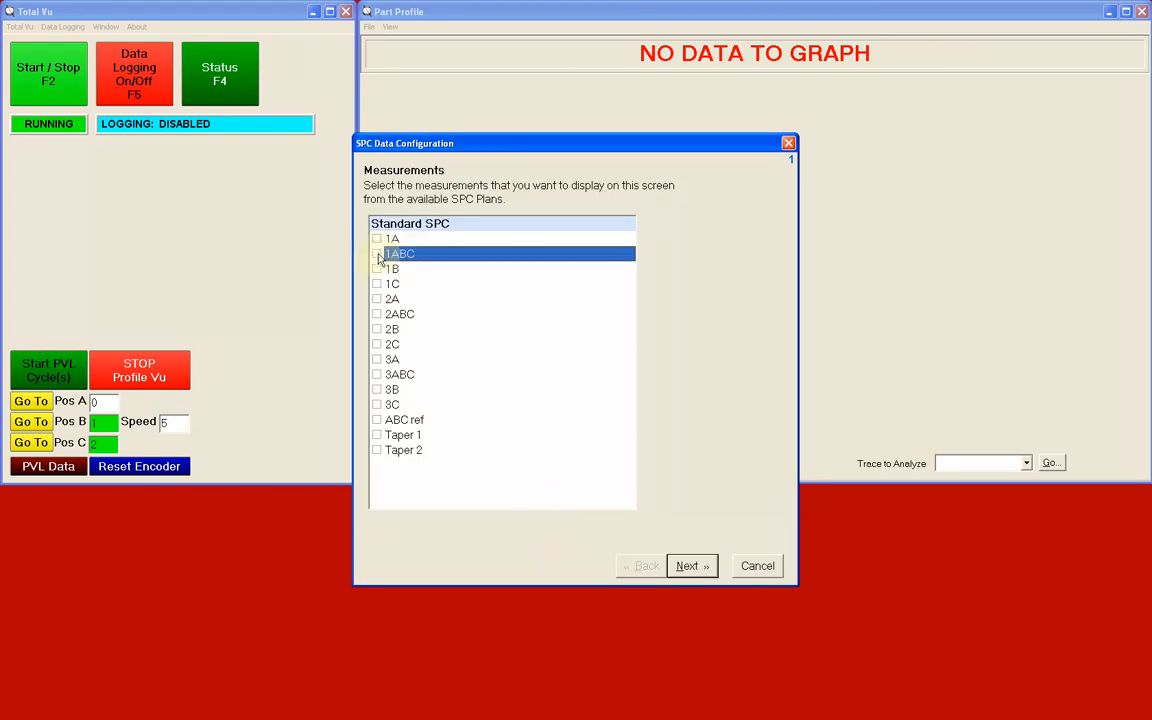
pyautogui.click(377, 314)
pyautogui.click(377, 375)
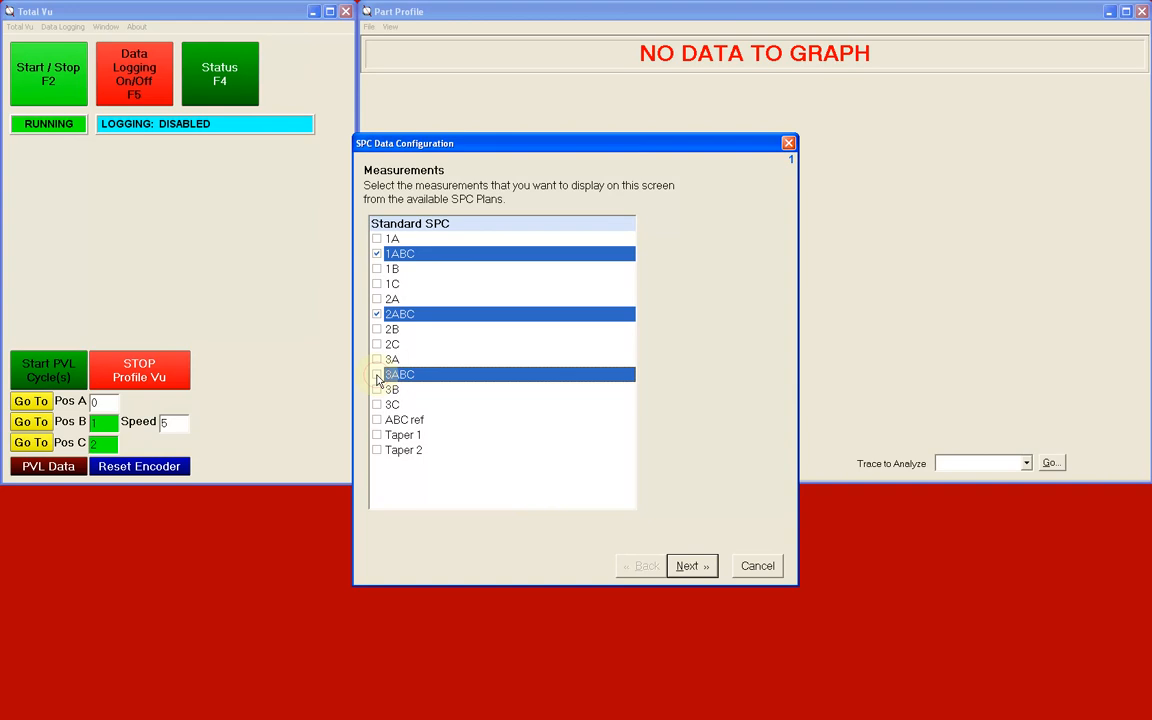
pyautogui.click(377, 435)
pyautogui.click(377, 450)
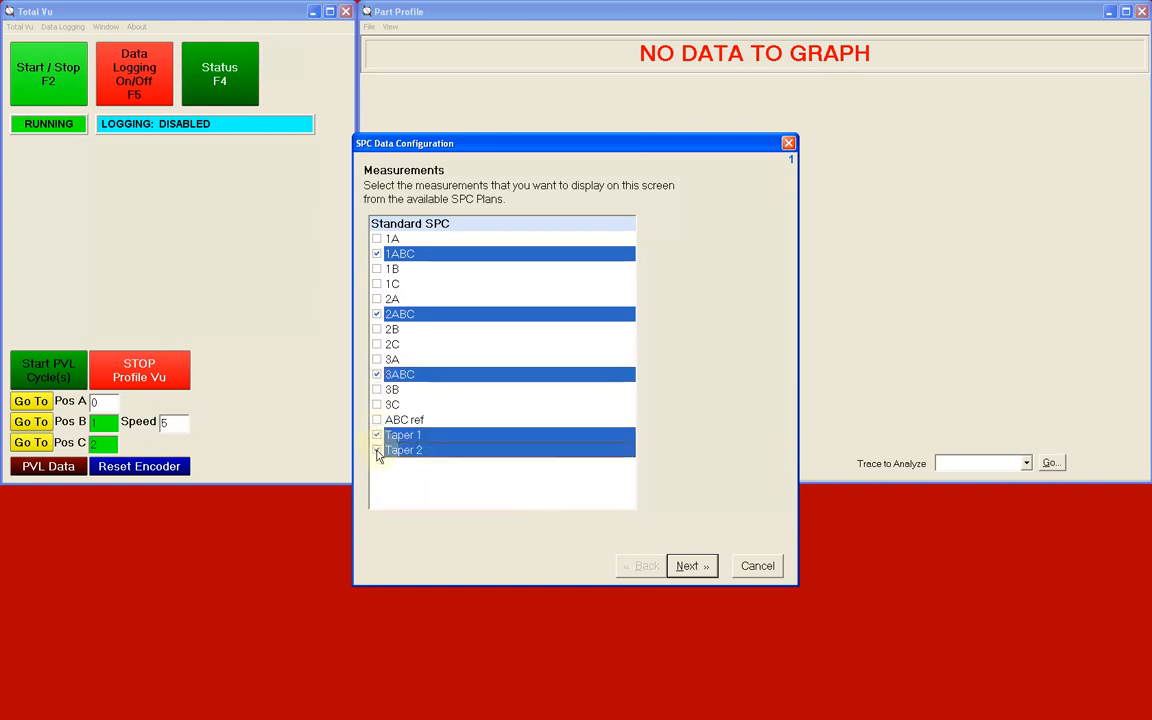
# - Use the default fields, from Measurement Name through Standard Deviation, for the SPC data display
pyautogui.click(690, 567)
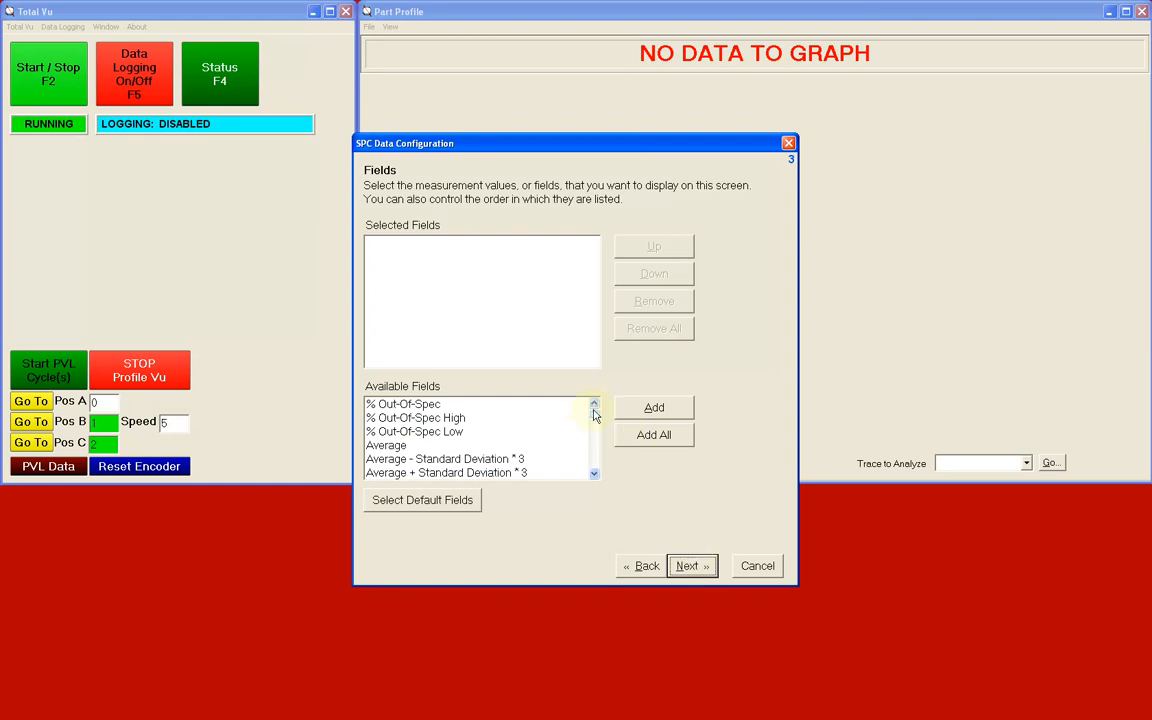
pyautogui.moveTo(594, 410); pyautogui.dragTo(587, 481)
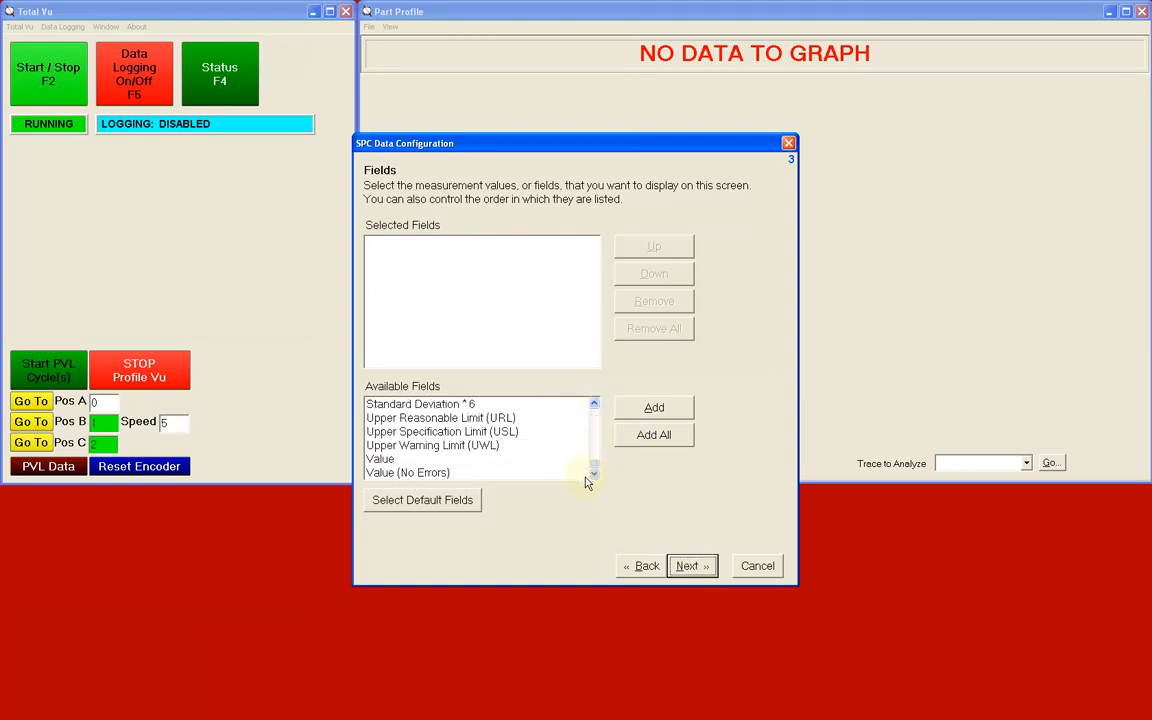
pyautogui.click(423, 501)
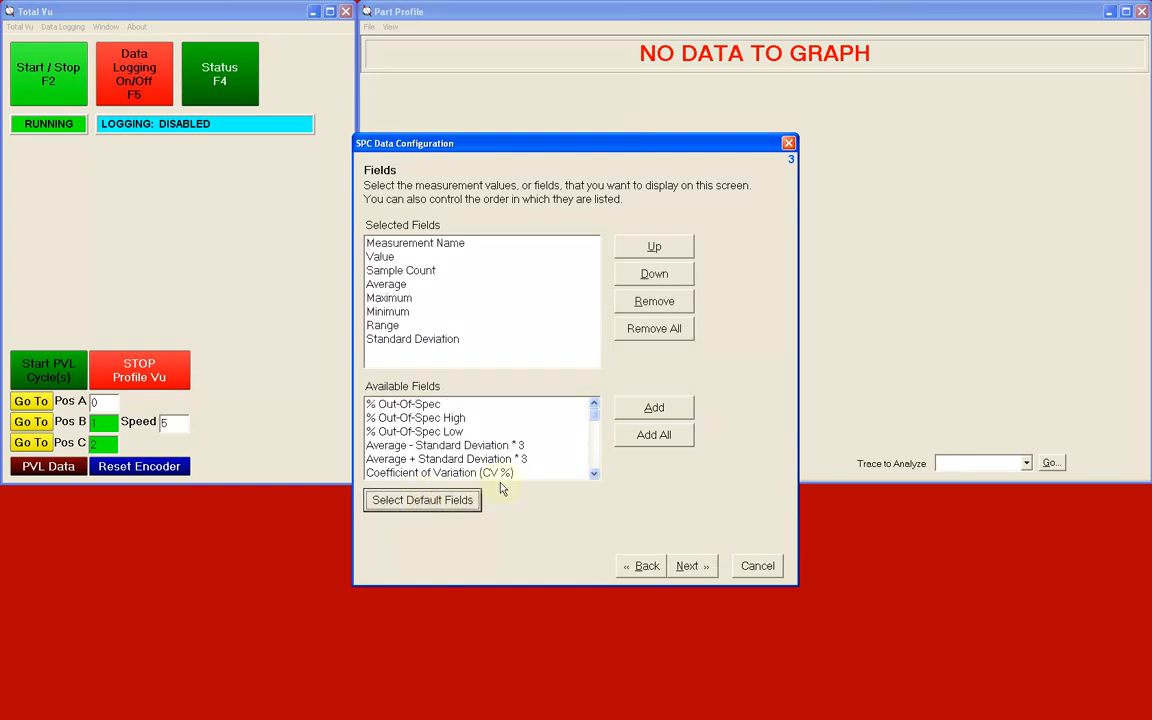
pyautogui.click(482, 341)
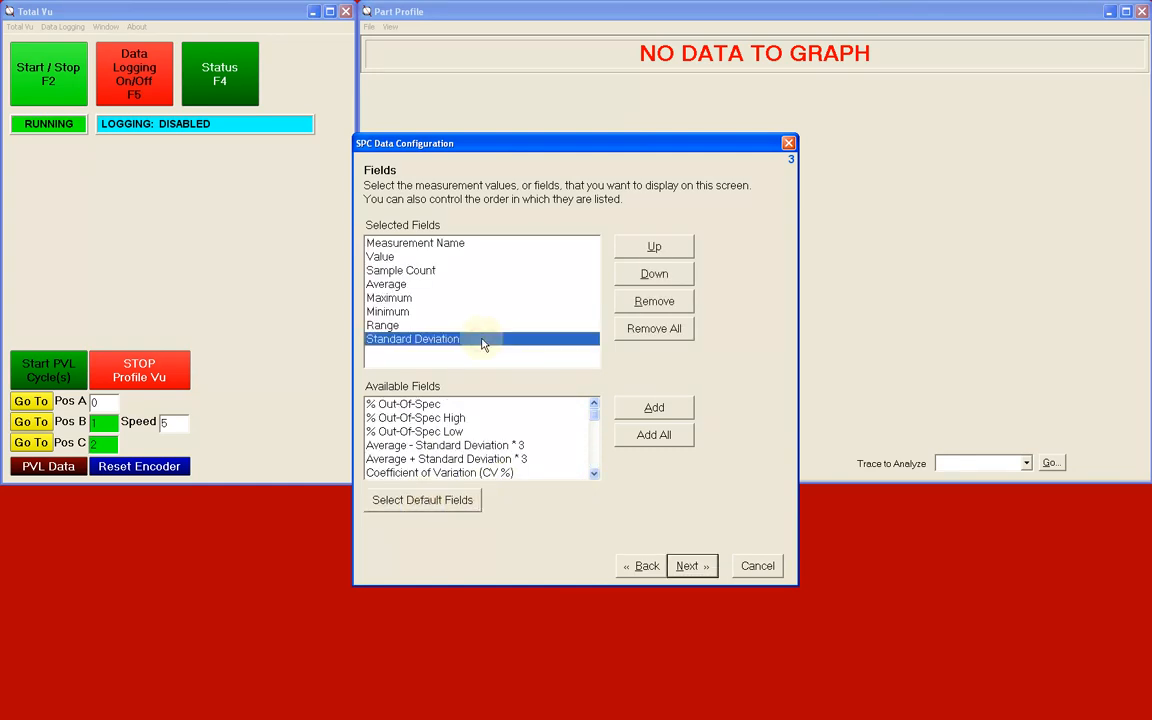
pyautogui.click(688, 568)
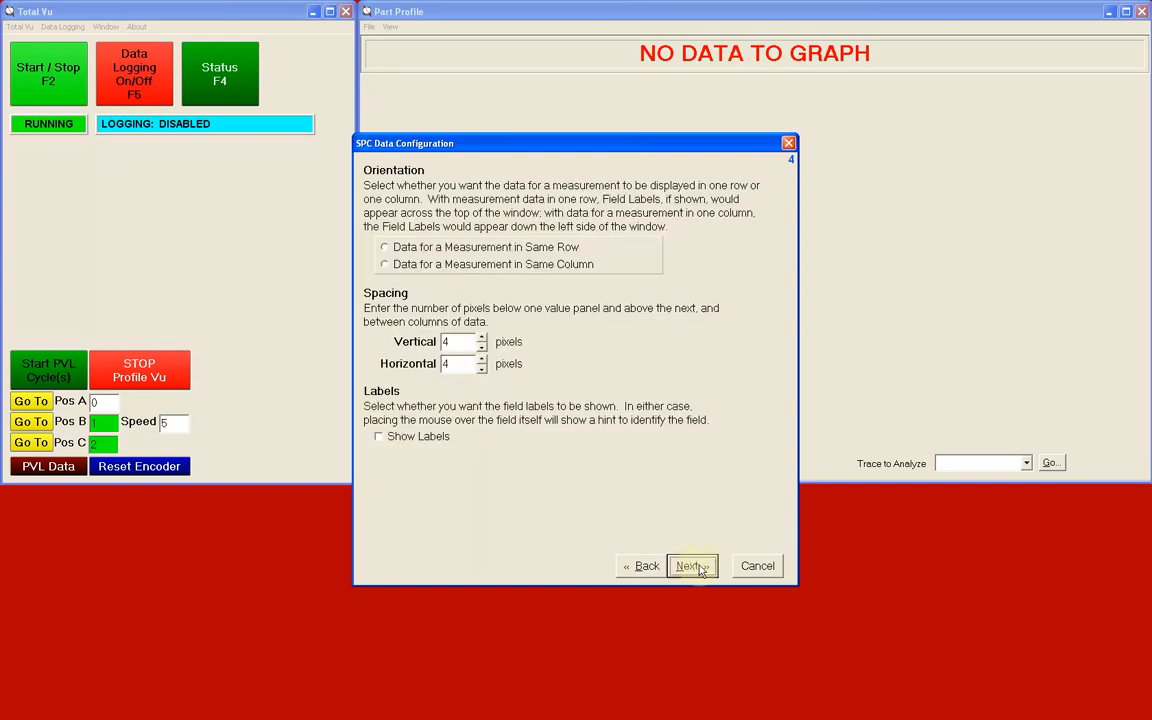
# - Lay out each measurement's data in the same column and show the field labels, accepting the remaining layout settings
pyautogui.click(385, 266)
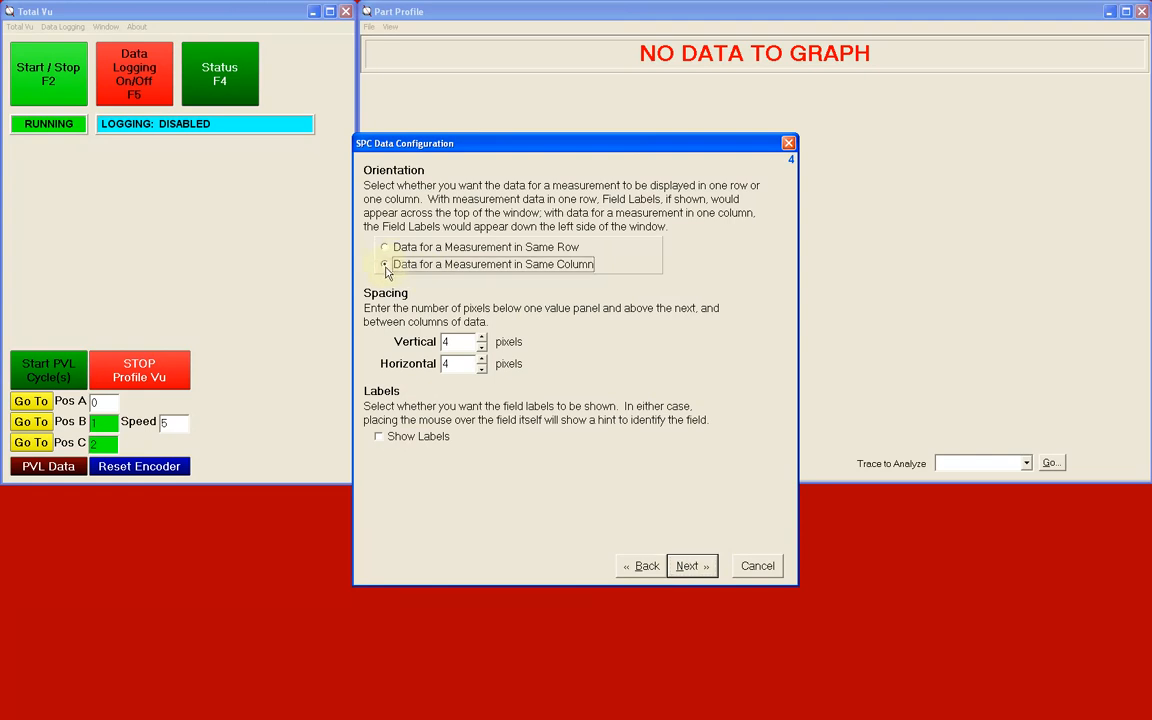
pyautogui.click(379, 438)
pyautogui.click(695, 567)
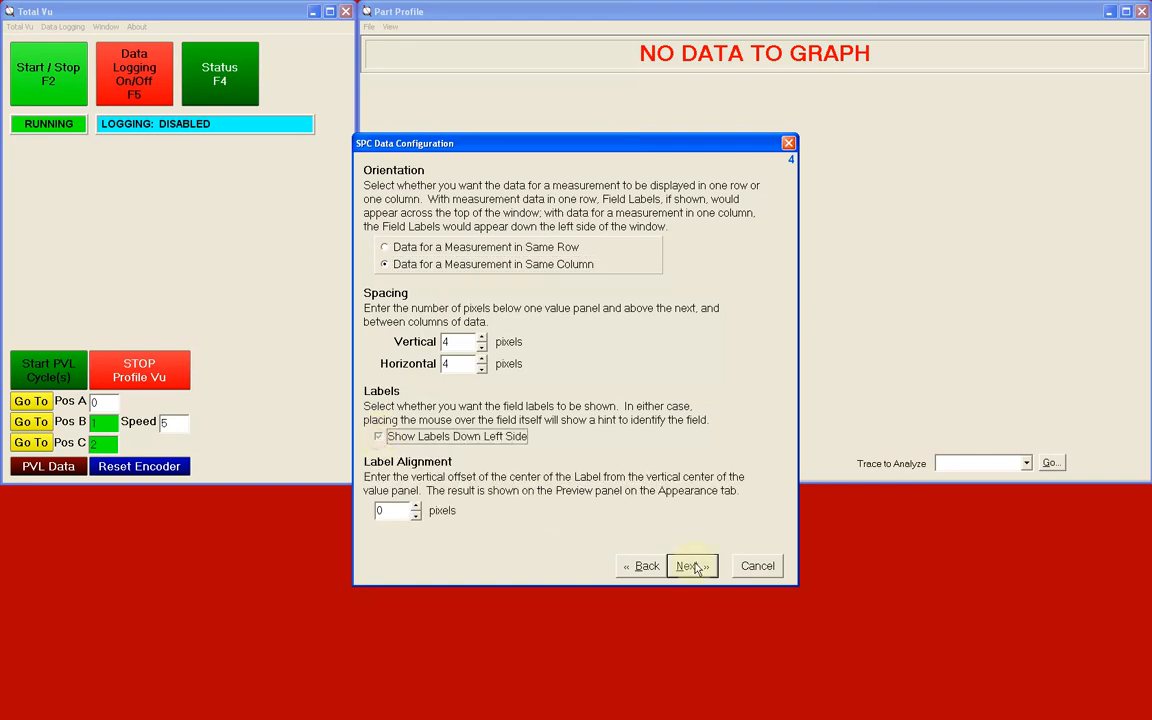
pyautogui.click(692, 566)
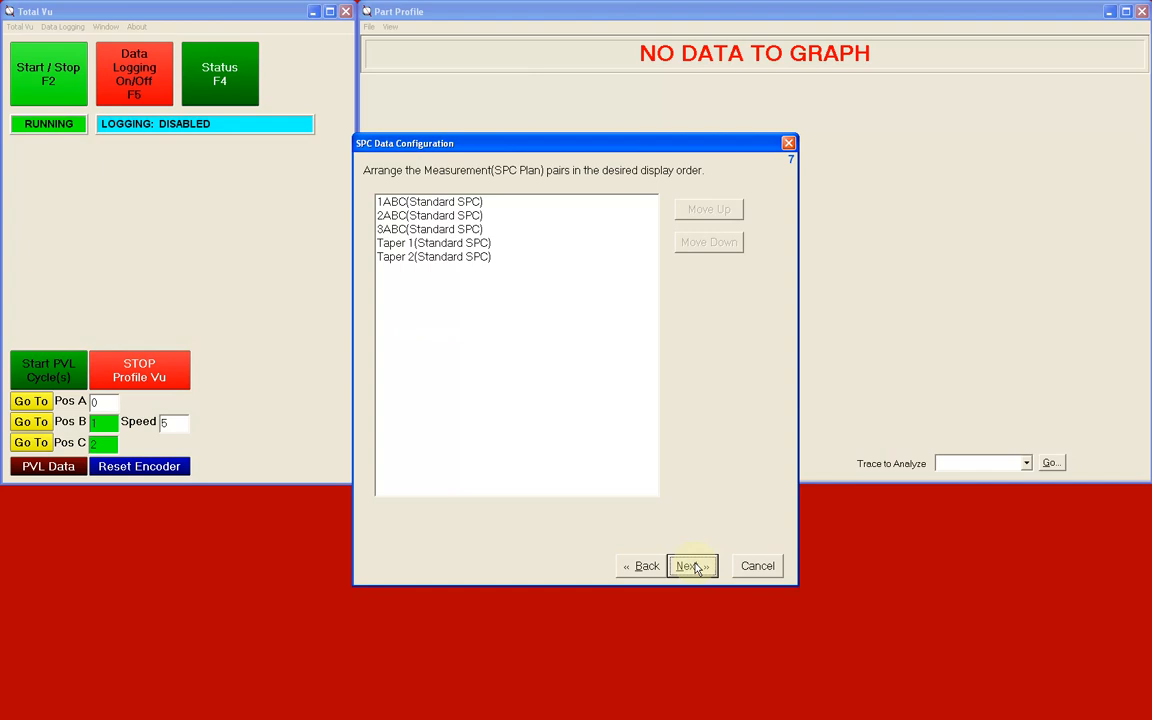
# - Arrange the measurements in the order 1ABC, Taper 1, 2ABC, Taper 2, 3ABC
pyautogui.click(475, 245)
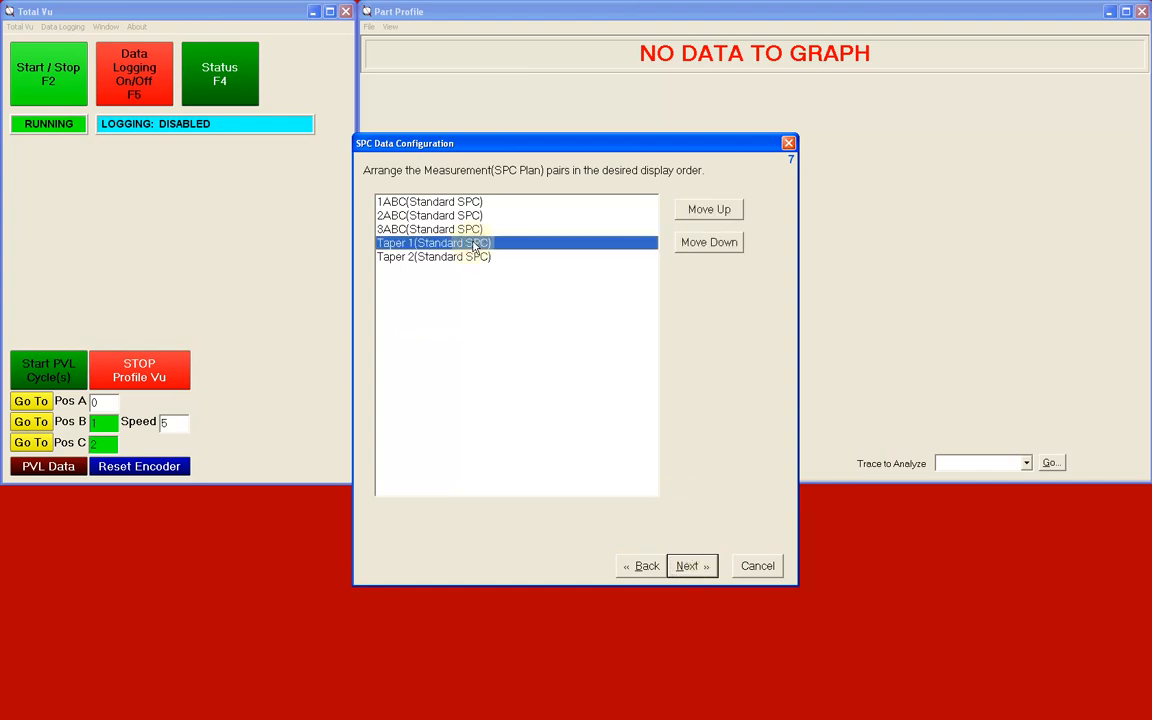
pyautogui.click(706, 216)
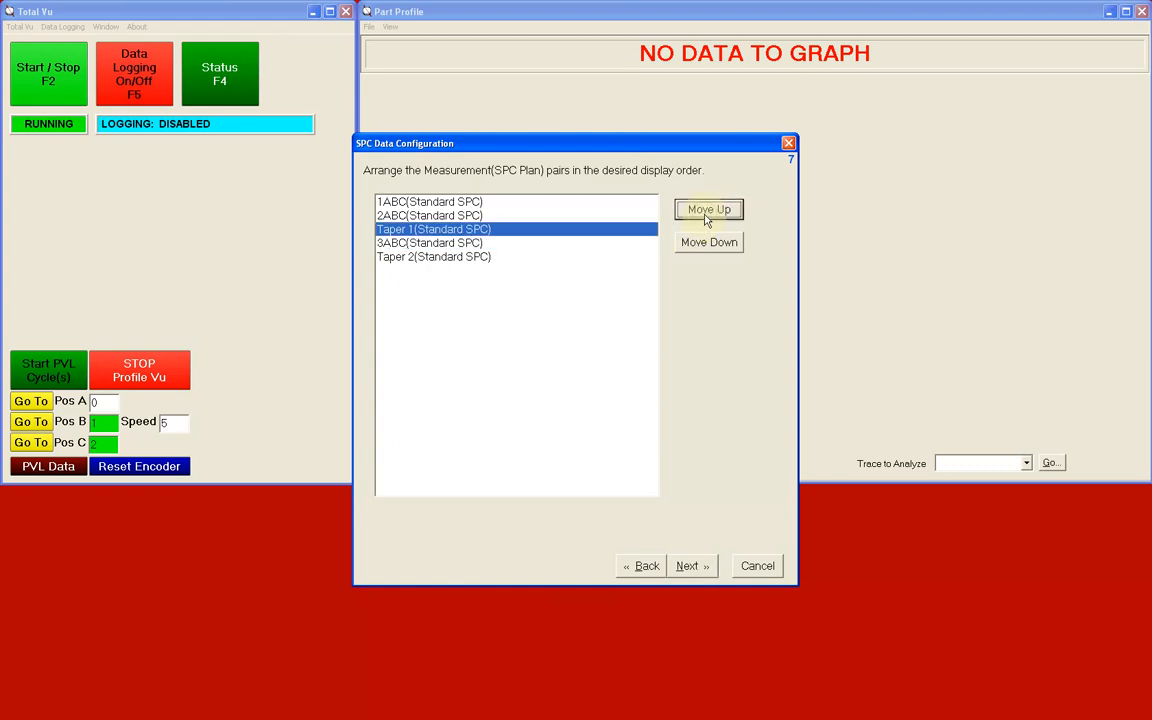
pyautogui.click(706, 216)
pyautogui.click(572, 257)
pyautogui.click(698, 216)
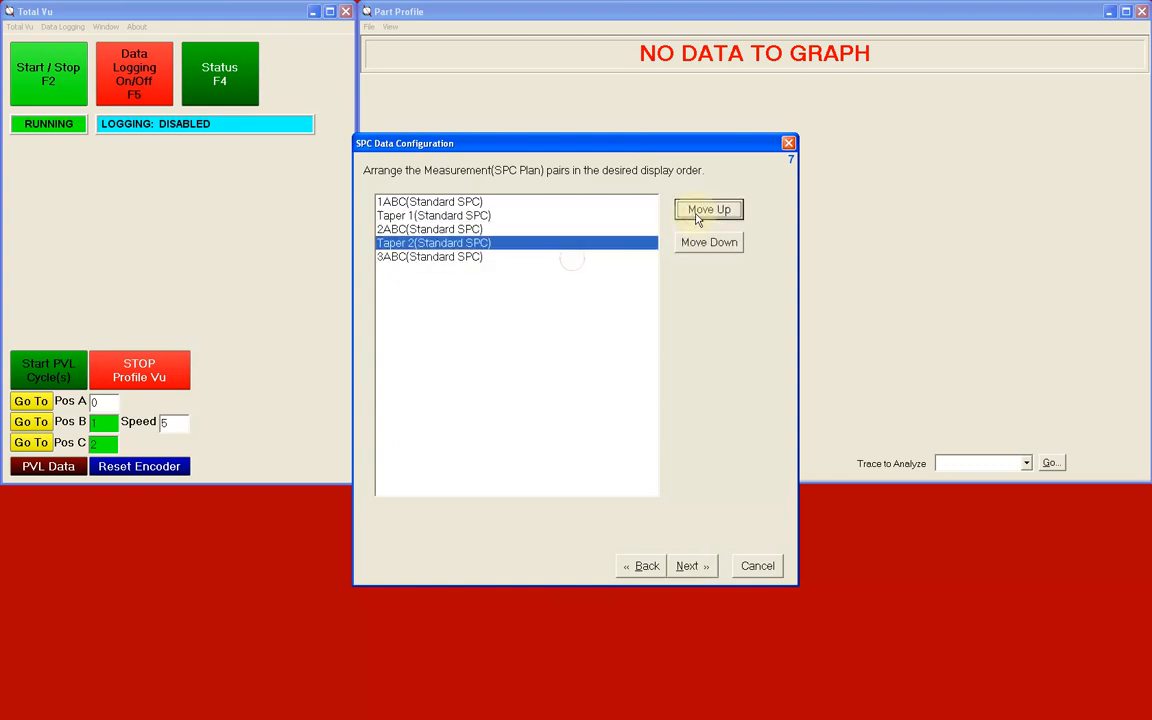
pyautogui.click(690, 566)
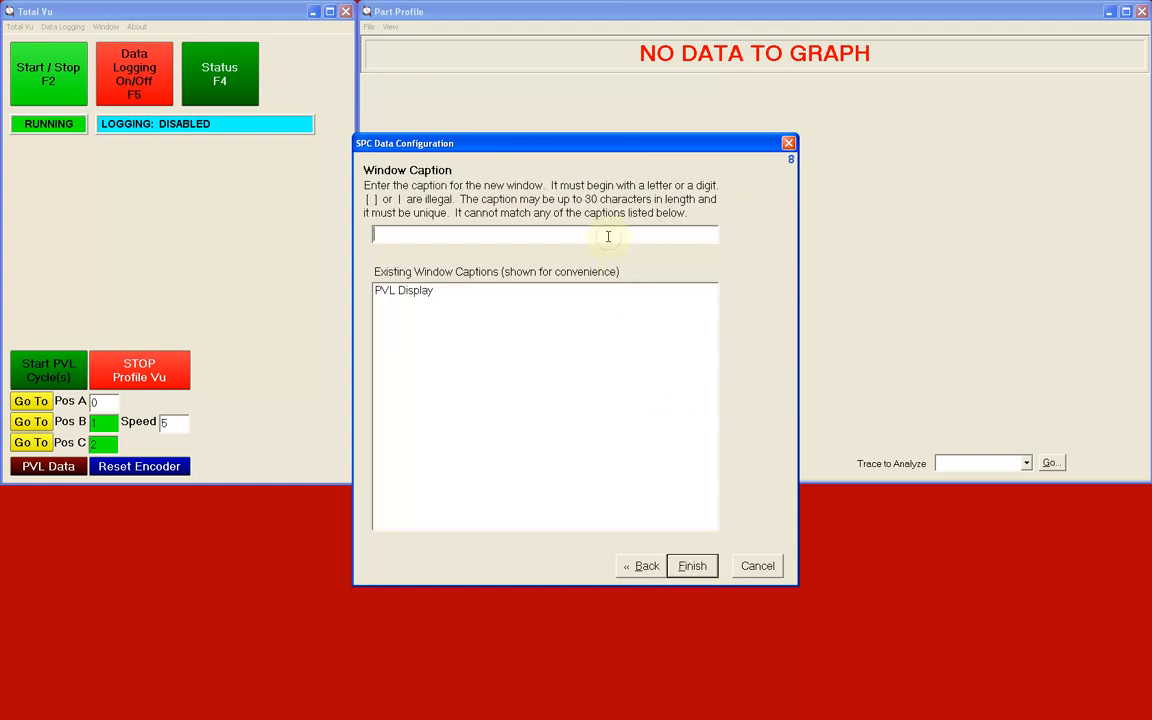
# - Caption the new window SPC, create it, and place it directly beneath the main Total Vu window
pyautogui.write('SPC')
pyautogui.click(690, 565)
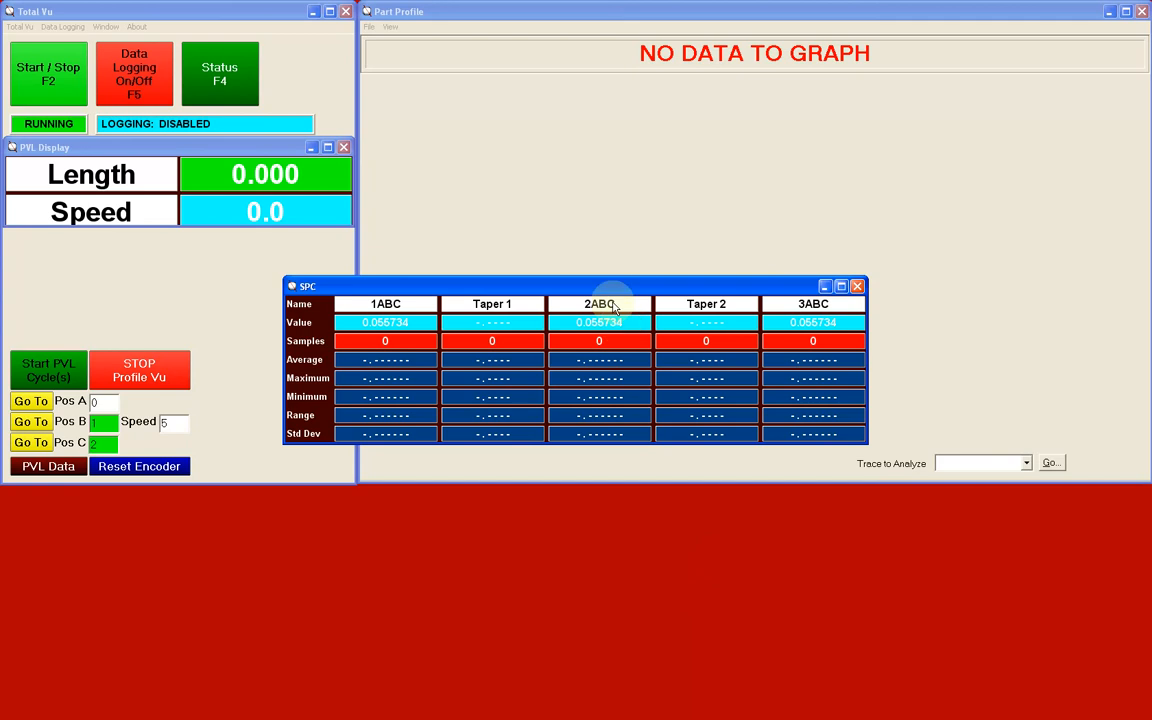
pyautogui.moveTo(610, 286); pyautogui.dragTo(327, 500)
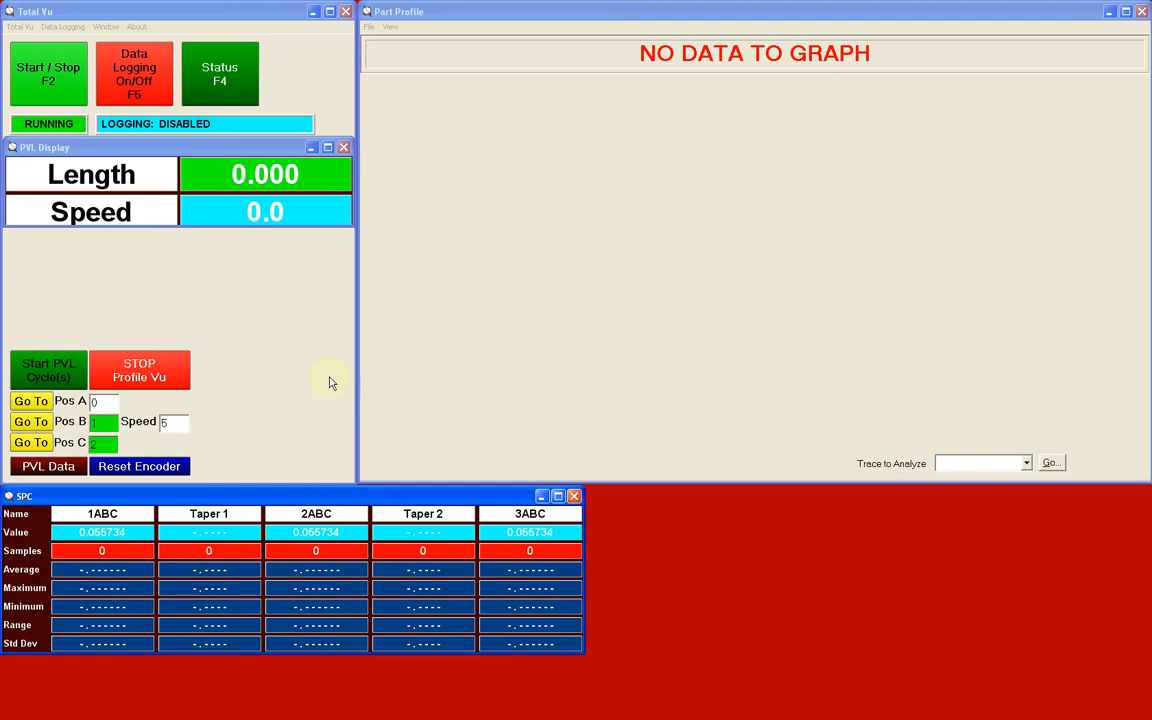
# - Add a new action of the type Part Profile: Profile Next Part in the full configuration
pyautogui.click(19, 26)
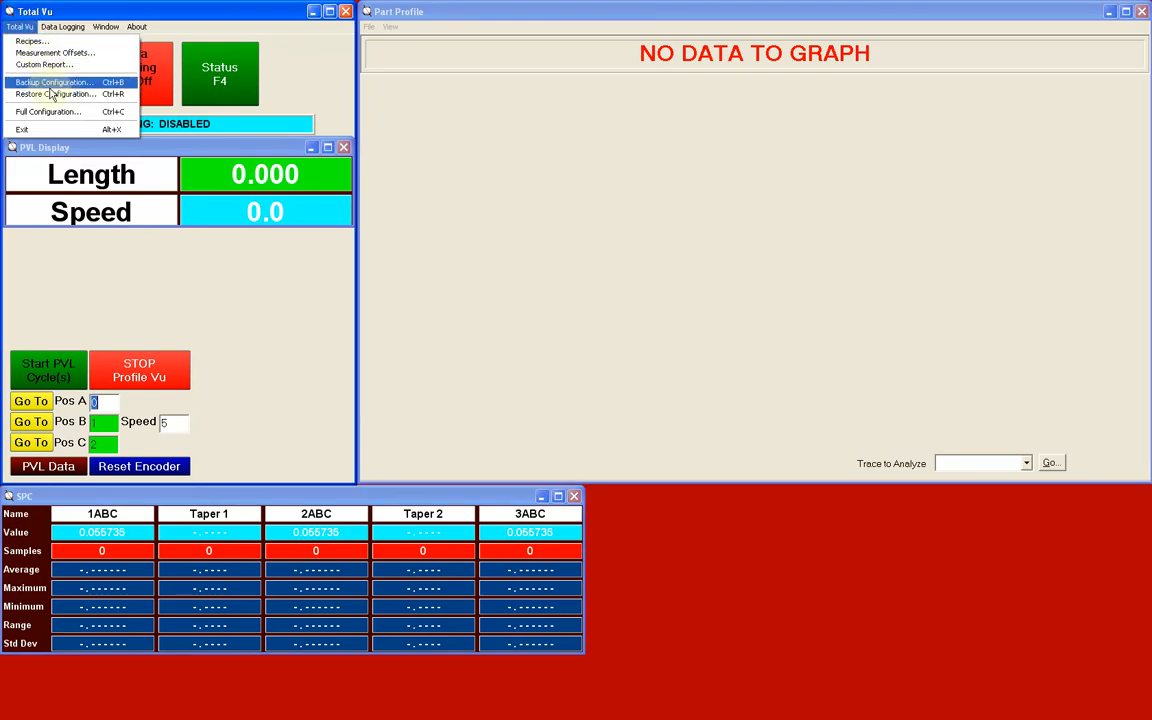
pyautogui.click(54, 112)
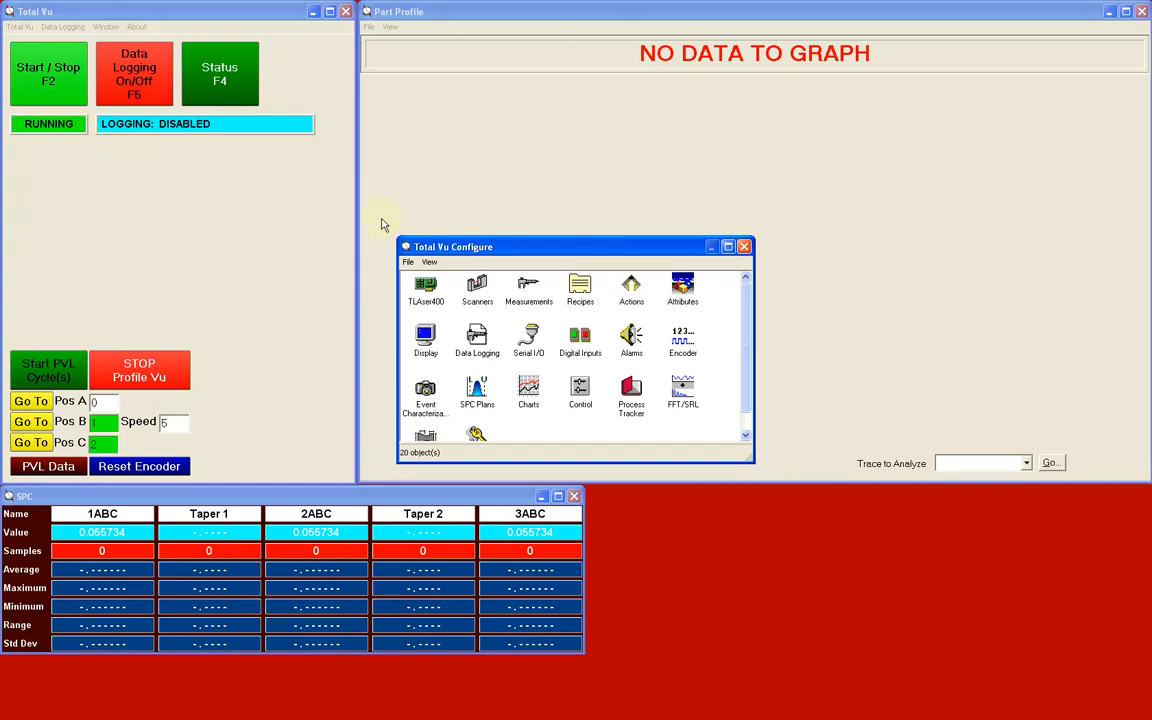
pyautogui.doubleClick(631, 288)
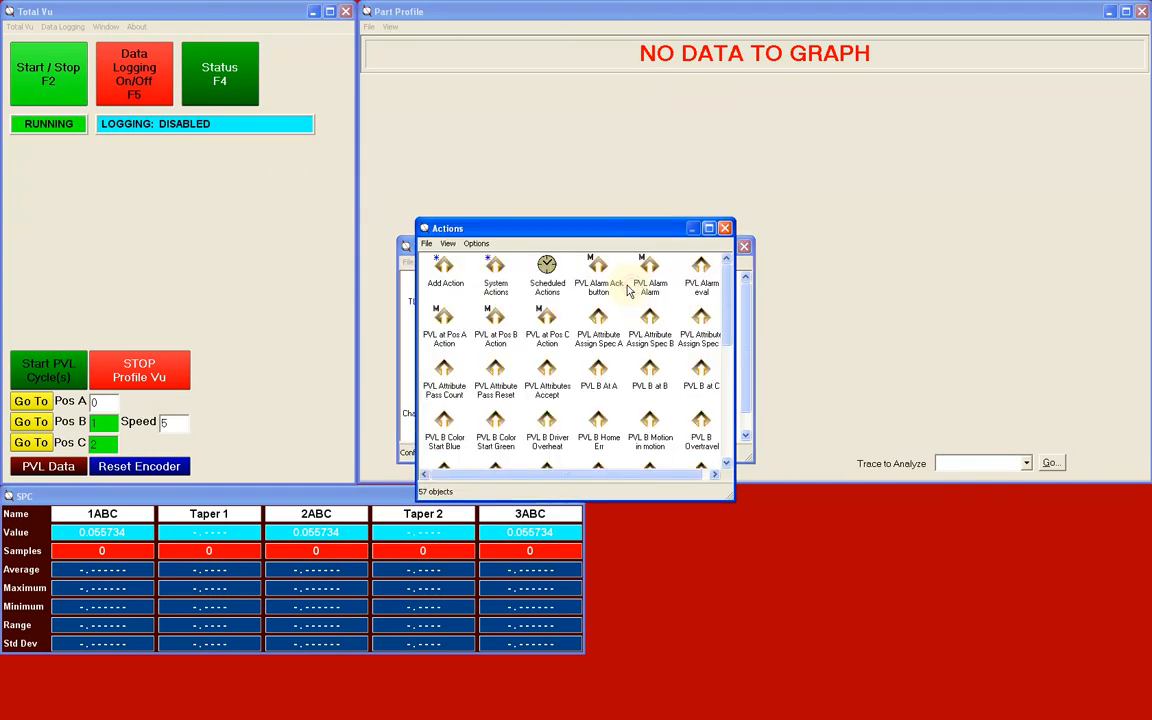
pyautogui.doubleClick(444, 267)
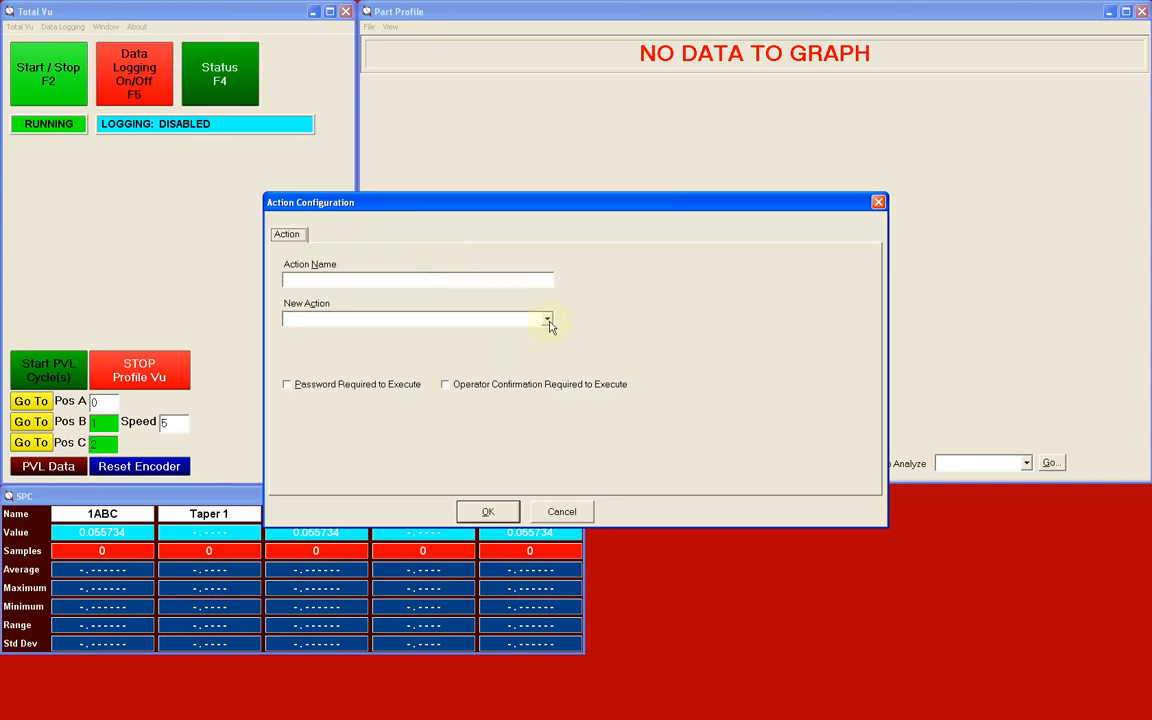
pyautogui.click(547, 321)
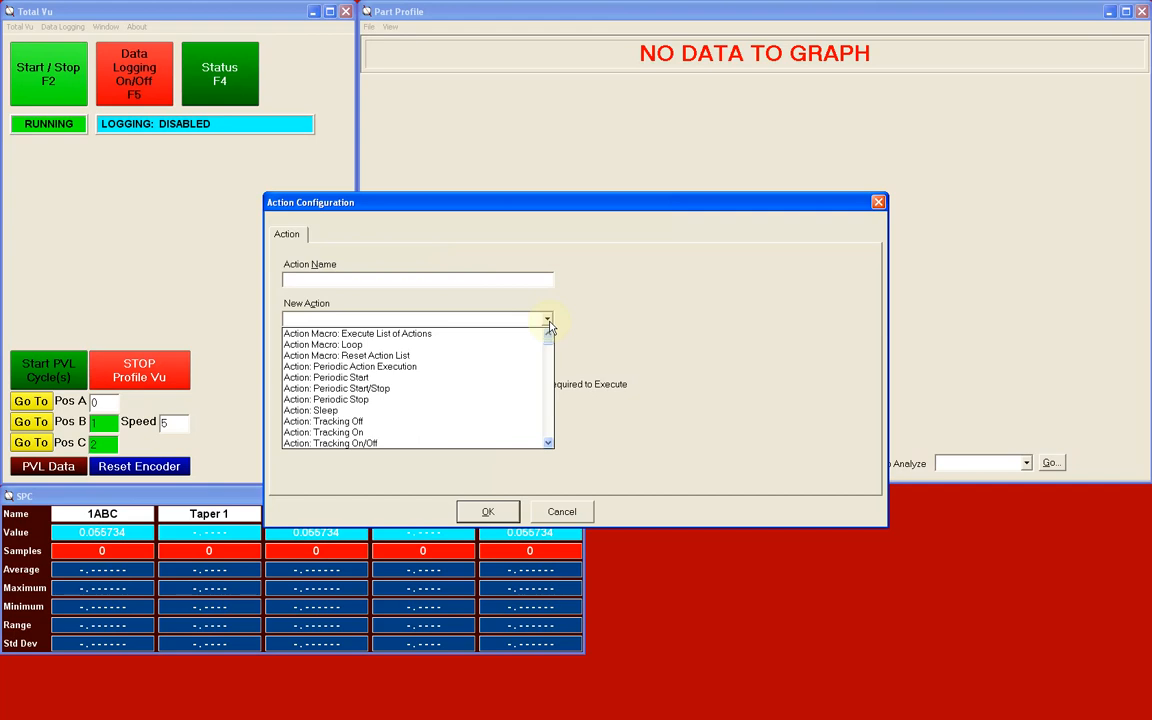
pyautogui.press('p')
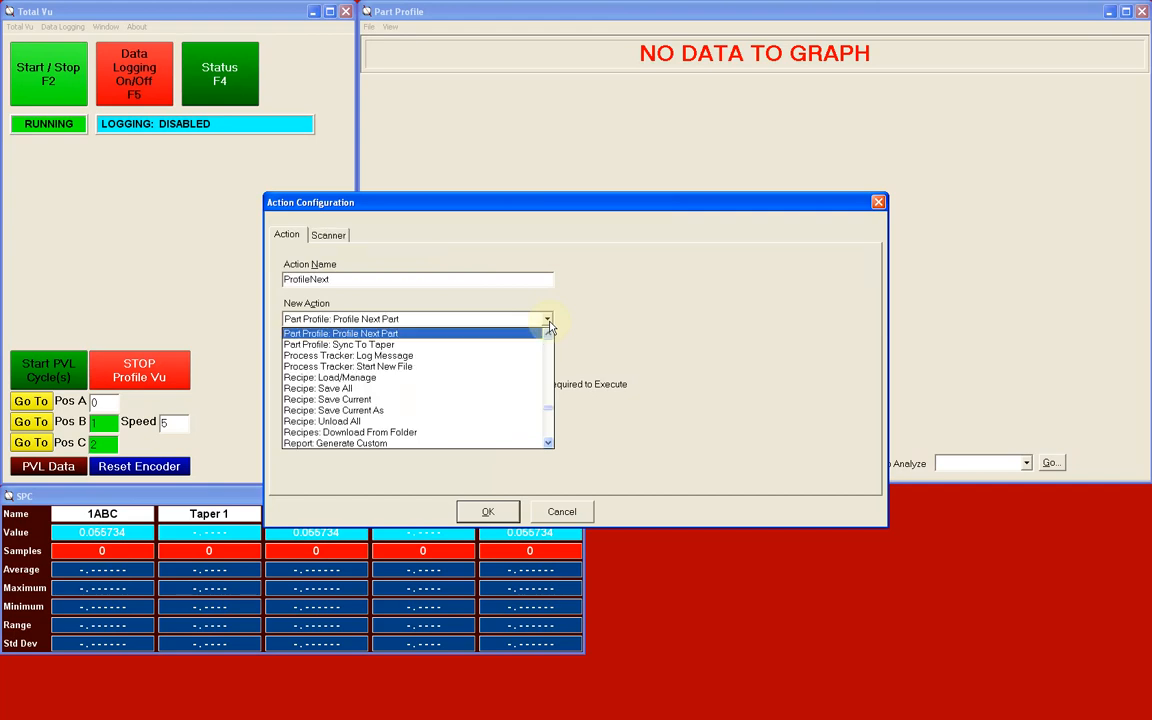
pyautogui.click(396, 337)
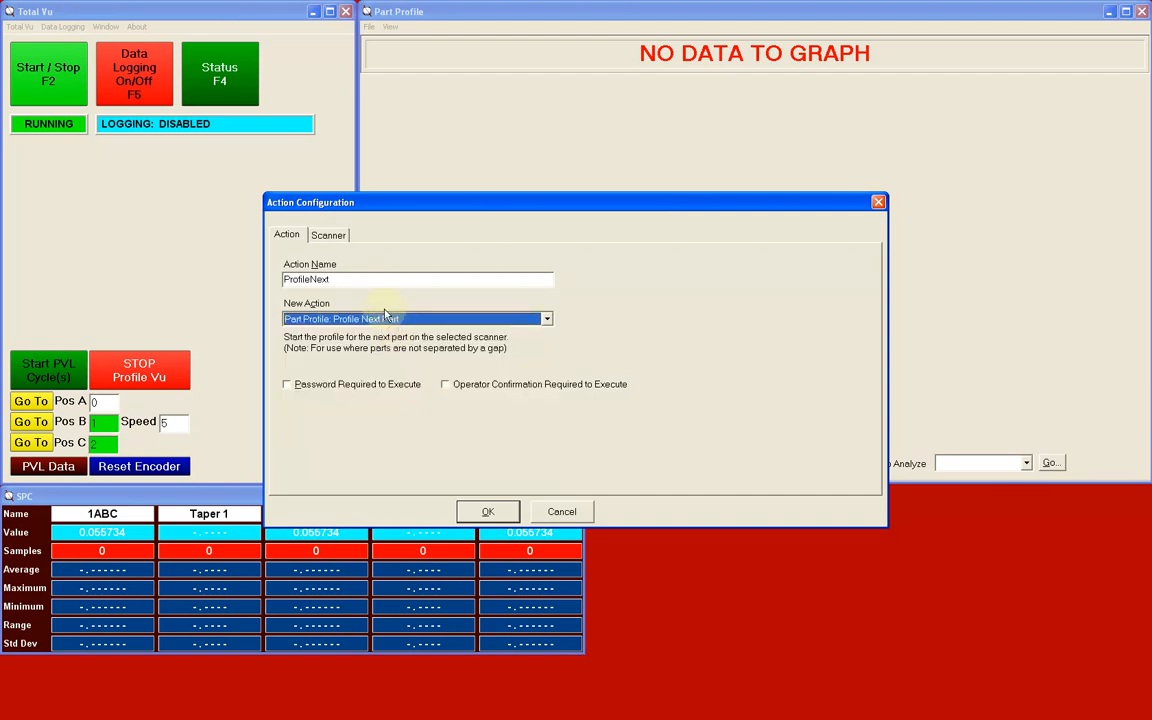
# - Name the action Next Profile, assign it to scanner TLAser330, and save it
pyautogui.moveTo(380, 280); pyautogui.dragTo(270, 283)
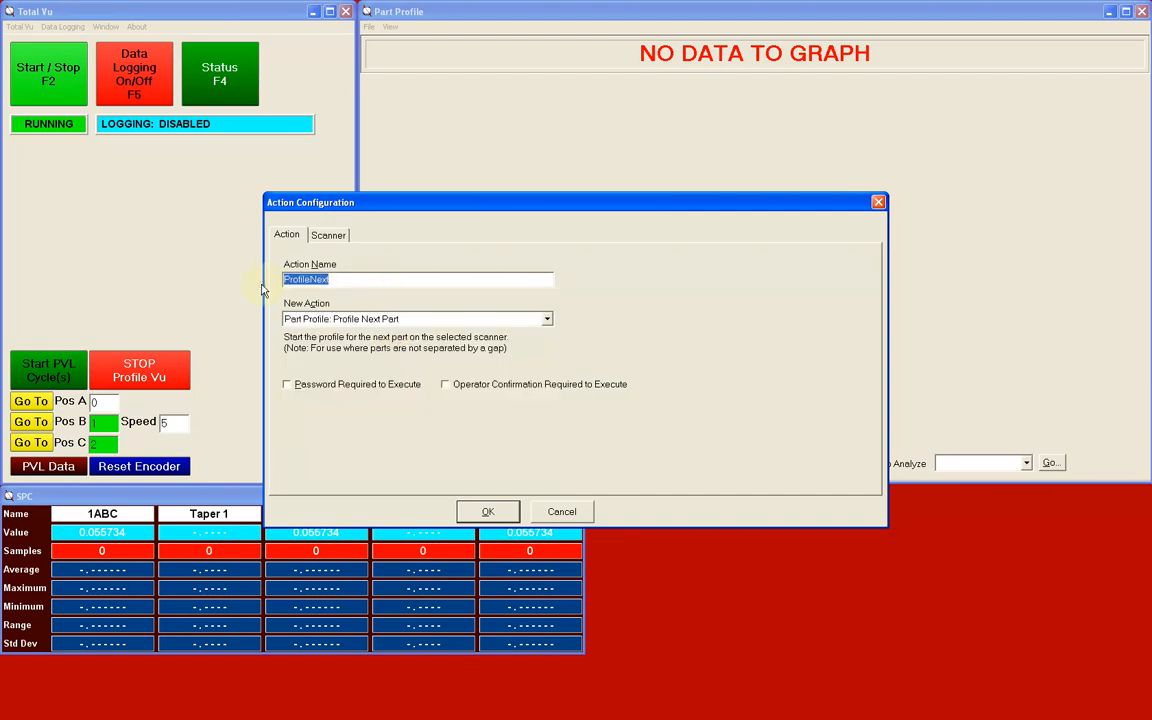
pyautogui.write('Next Profile')
pyautogui.click(332, 239)
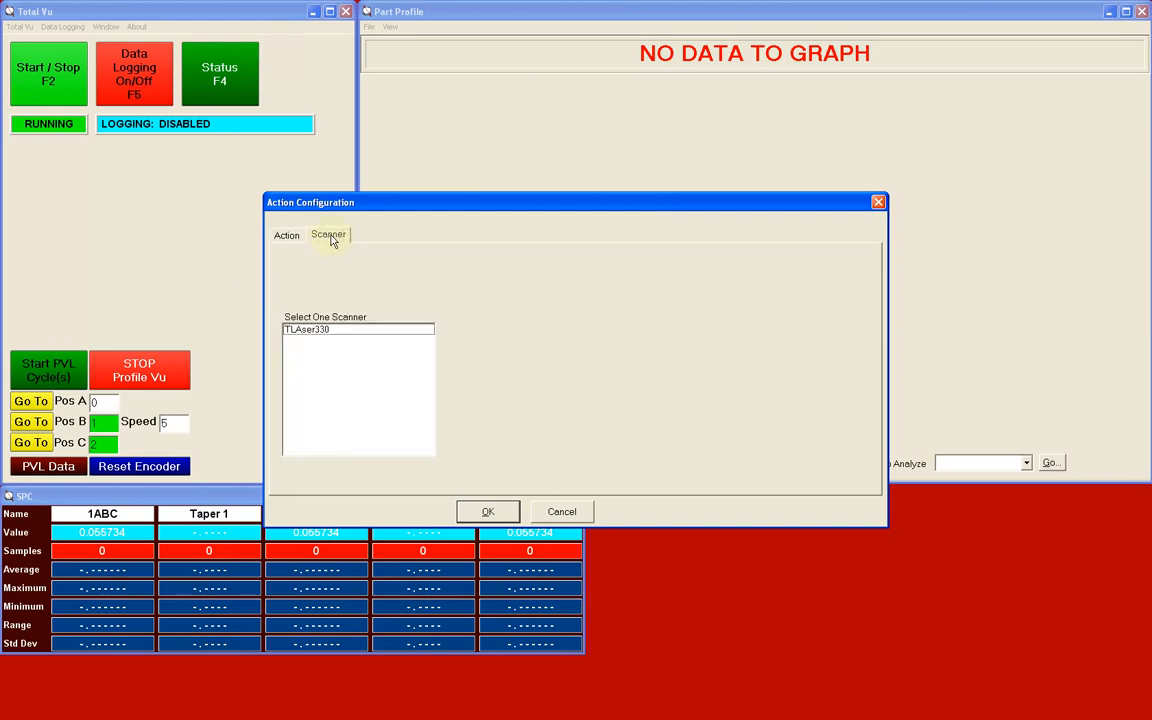
pyautogui.click(323, 334)
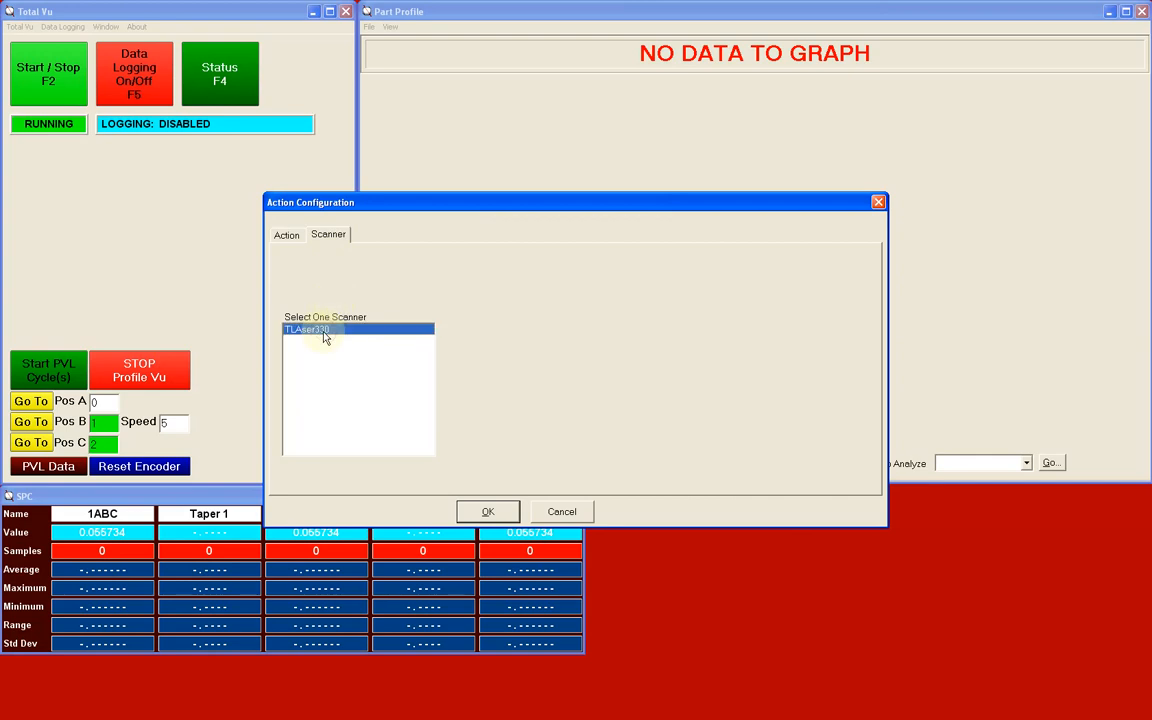
pyautogui.click(488, 511)
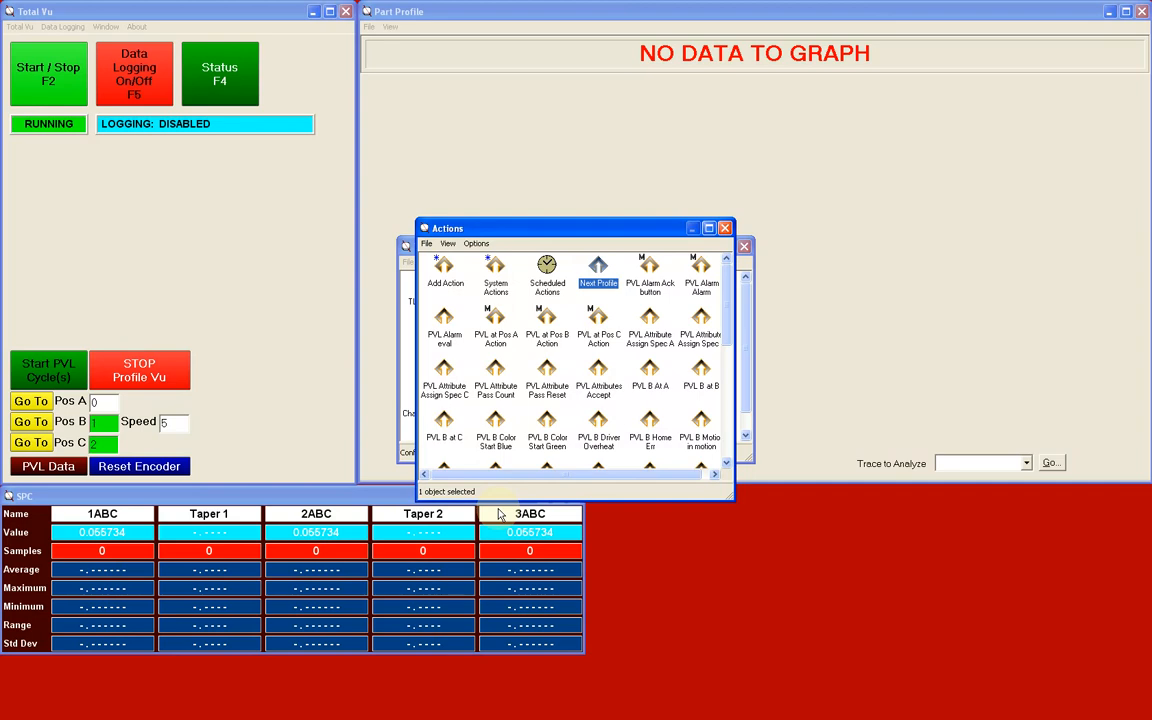
# - Add another action of the type Multi-Part Chart: Profile Next Part
pyautogui.press('Home')
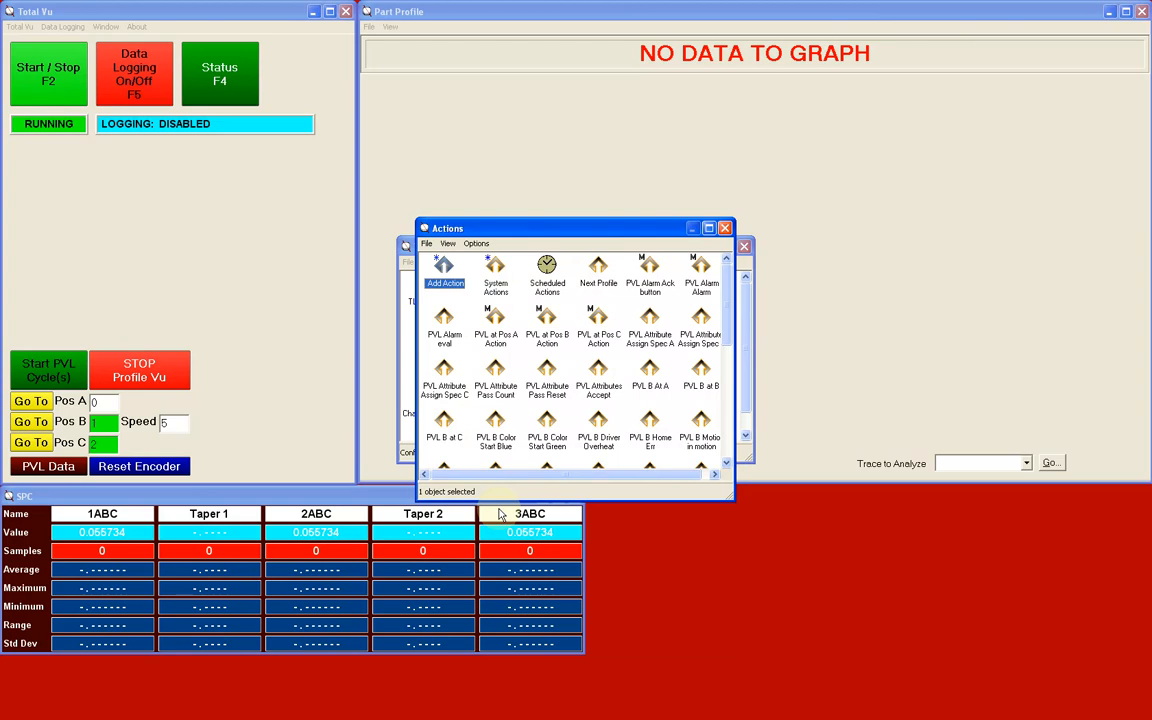
pyautogui.doubleClick(444, 268)
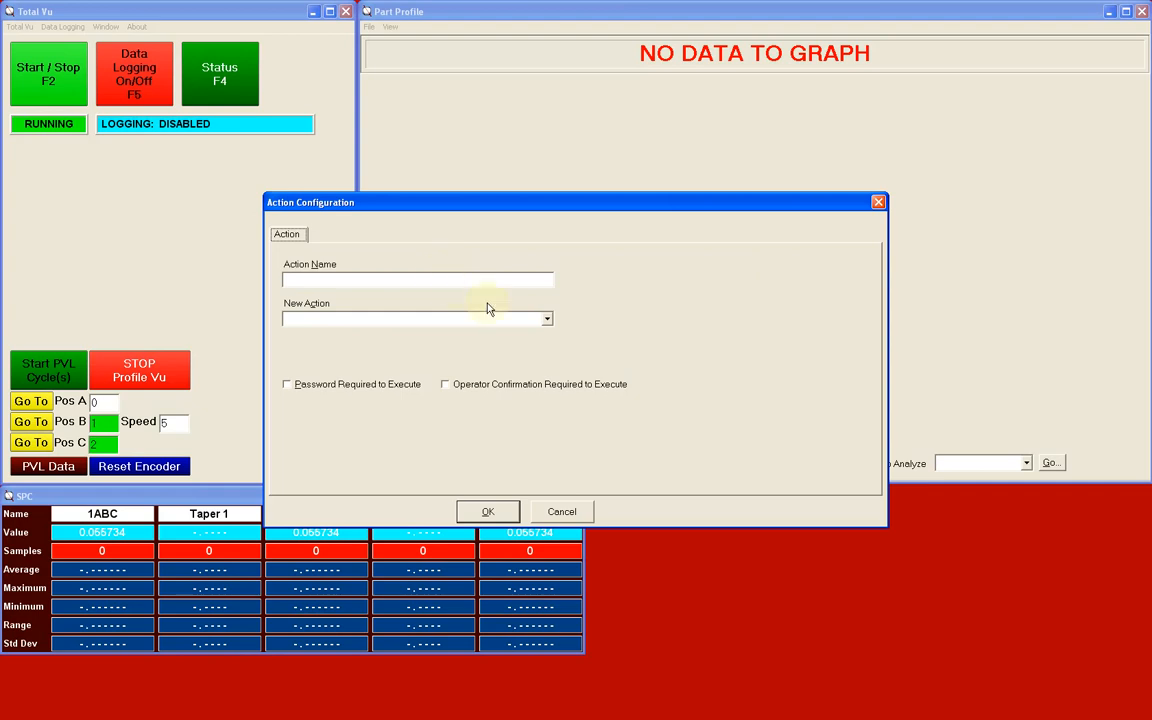
pyautogui.click(547, 320)
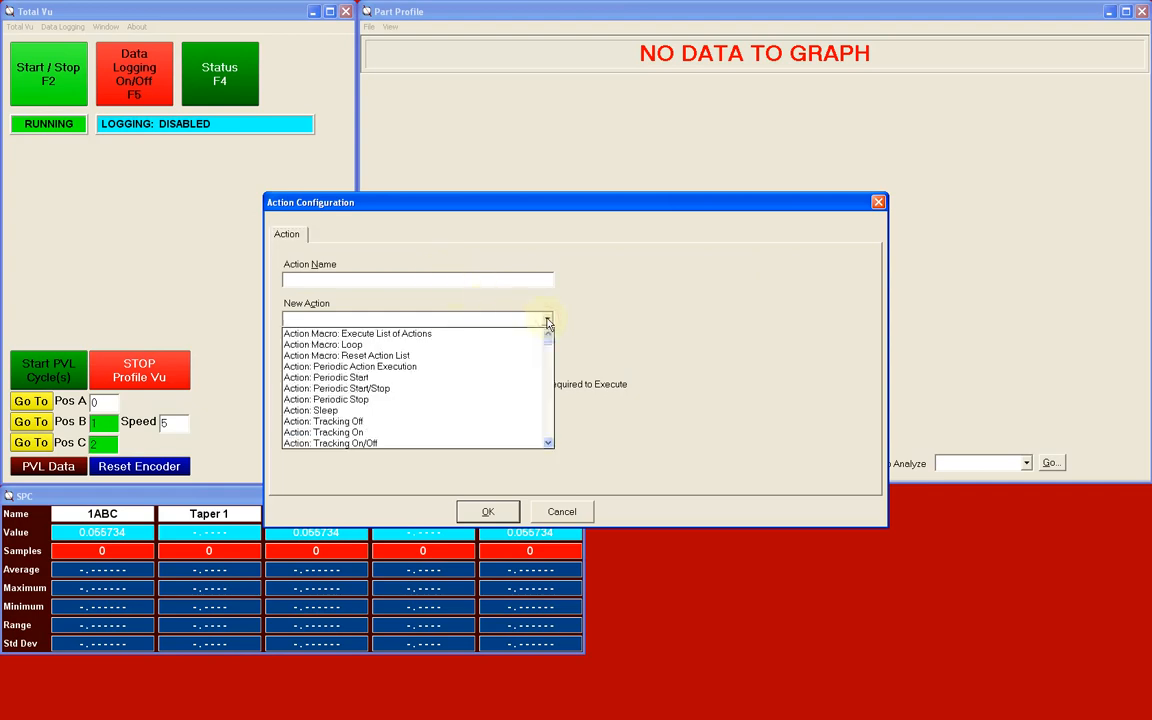
pyautogui.press('p')
pyautogui.press('Up')
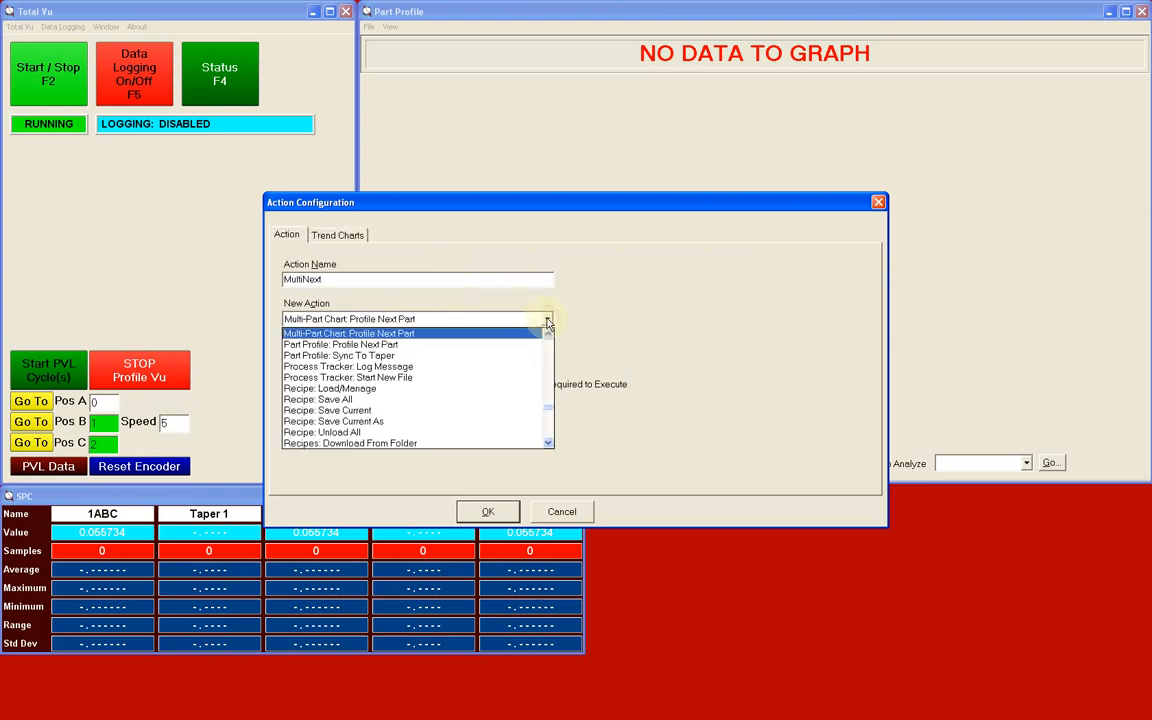
pyautogui.click(372, 334)
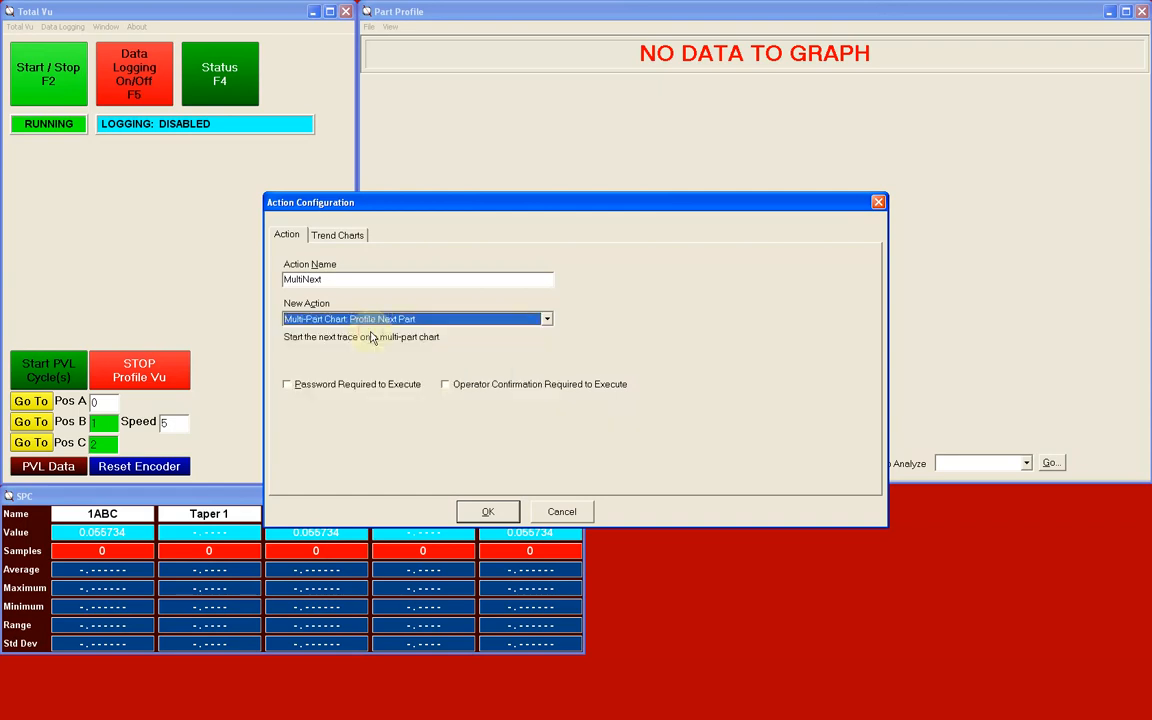
# - Name the action Next Multi, include the Part Profile trend chart in it, and save it
pyautogui.doubleClick(303, 279)
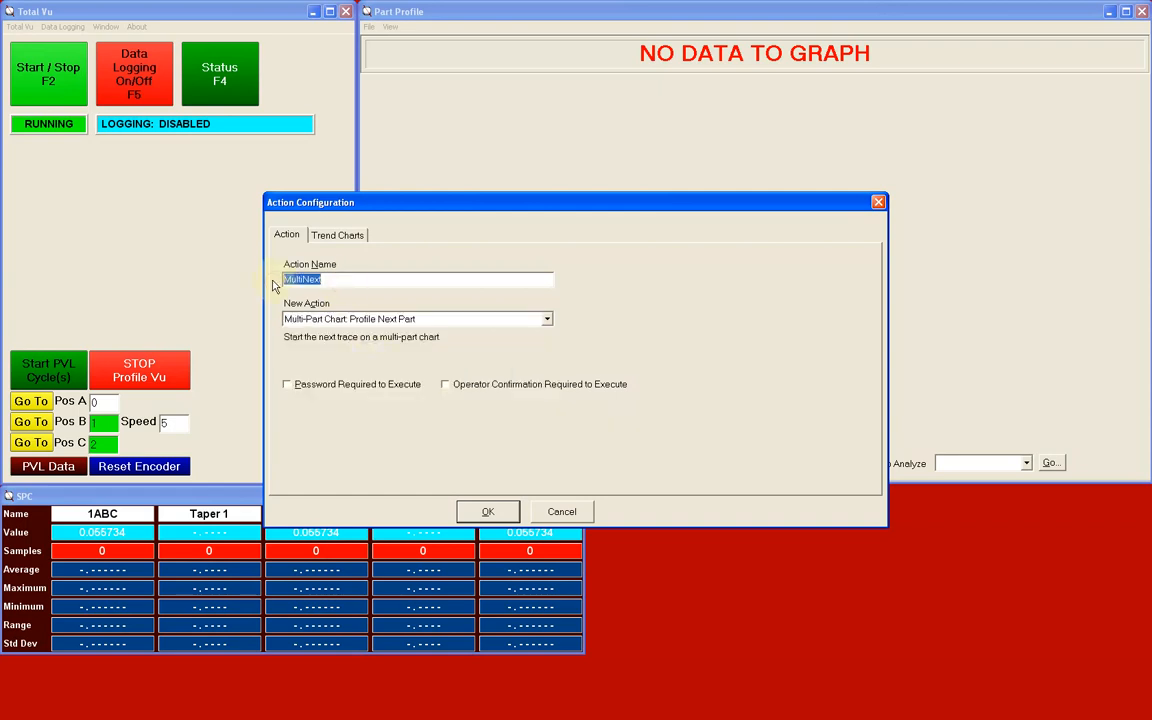
pyautogui.write('Next Multi')
pyautogui.click(328, 237)
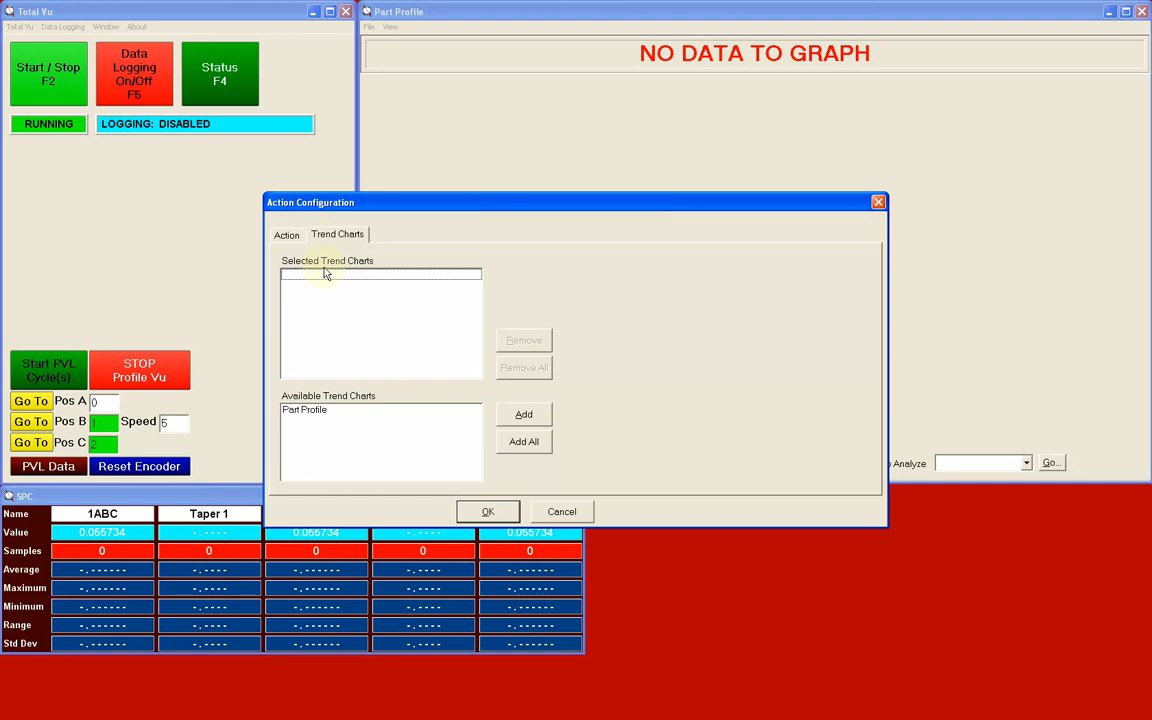
pyautogui.click(318, 416)
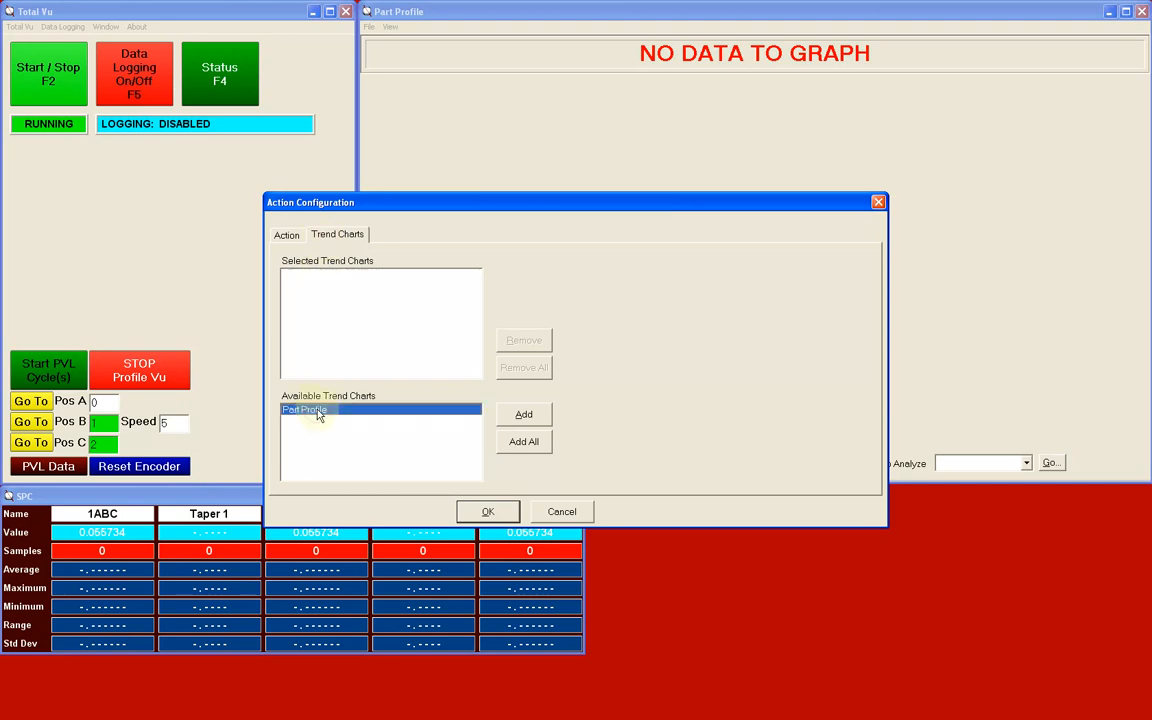
pyautogui.click(519, 416)
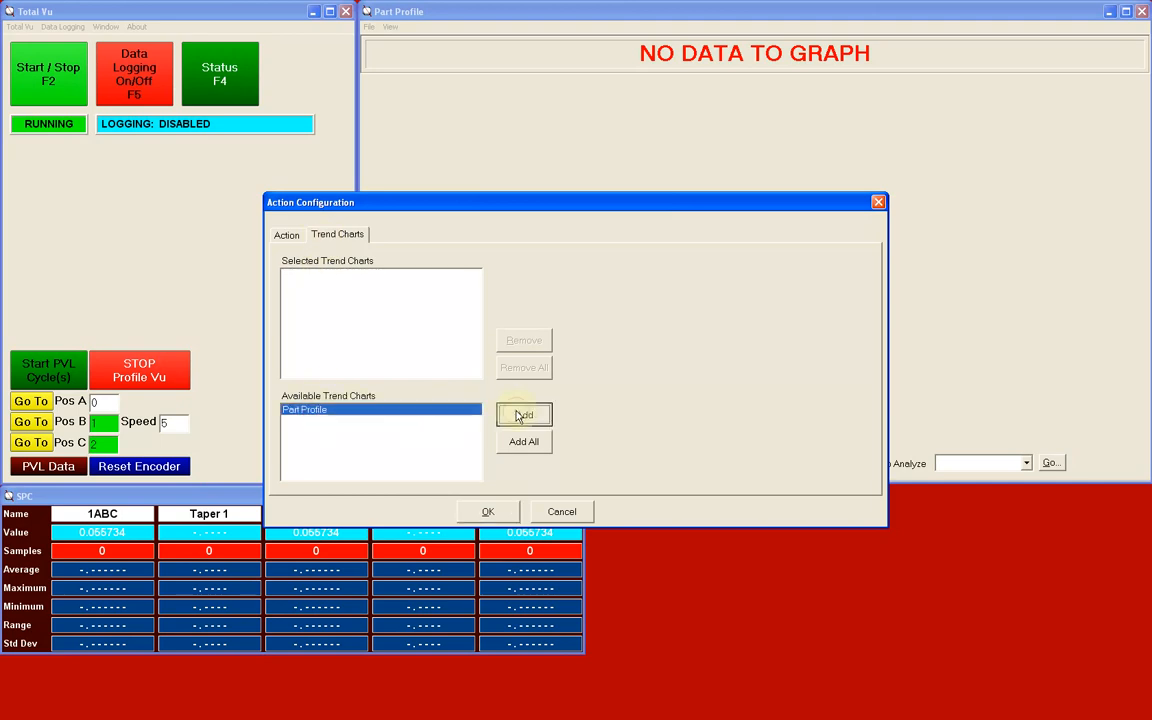
pyautogui.click(497, 511)
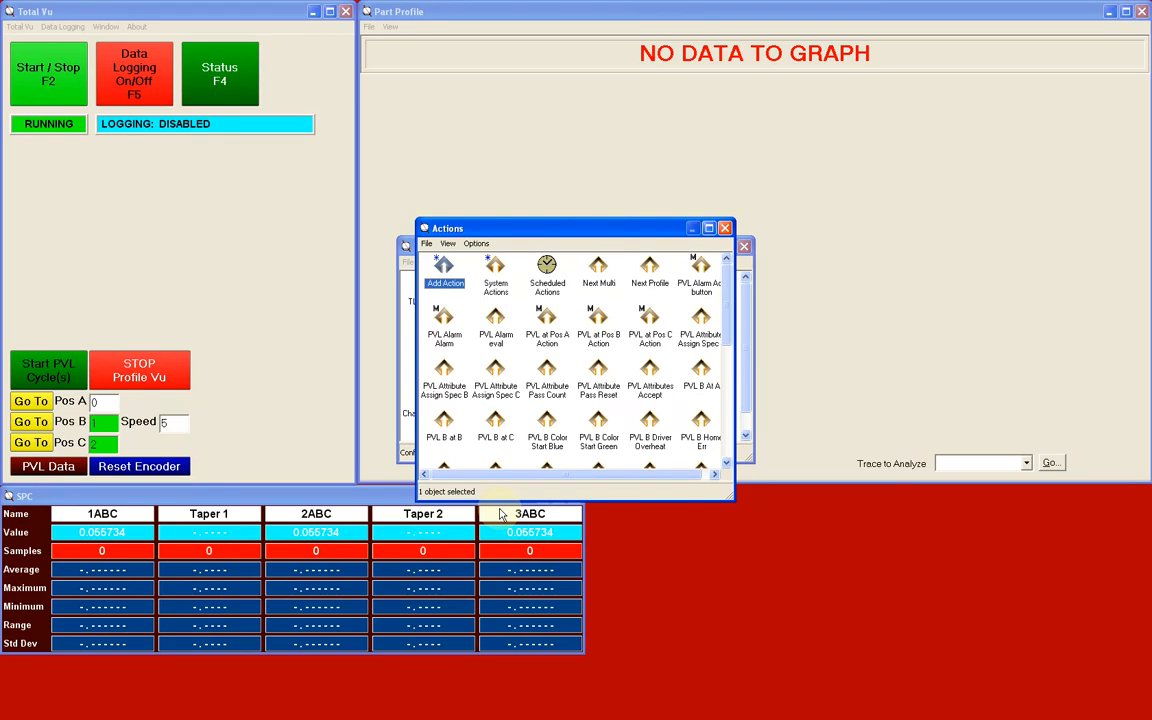
# - Add an action of the type Action Macro: Execute List of Actions and name it Next Part Macro
pyautogui.doubleClick(446, 270)
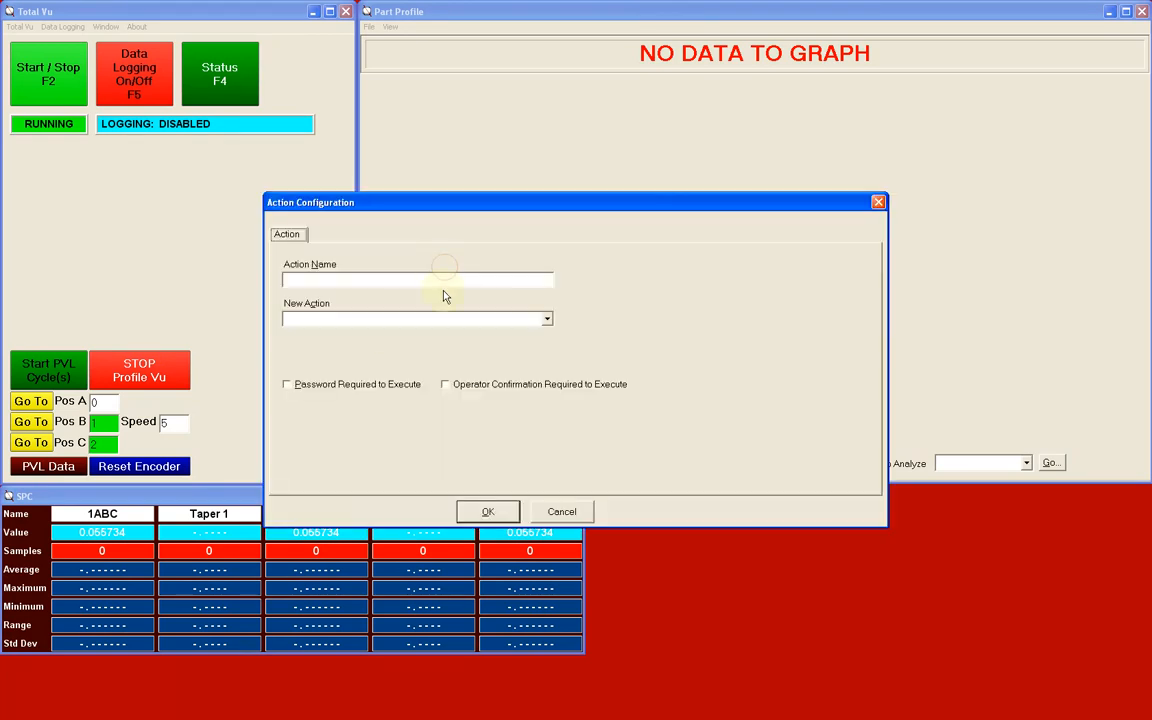
pyautogui.click(548, 320)
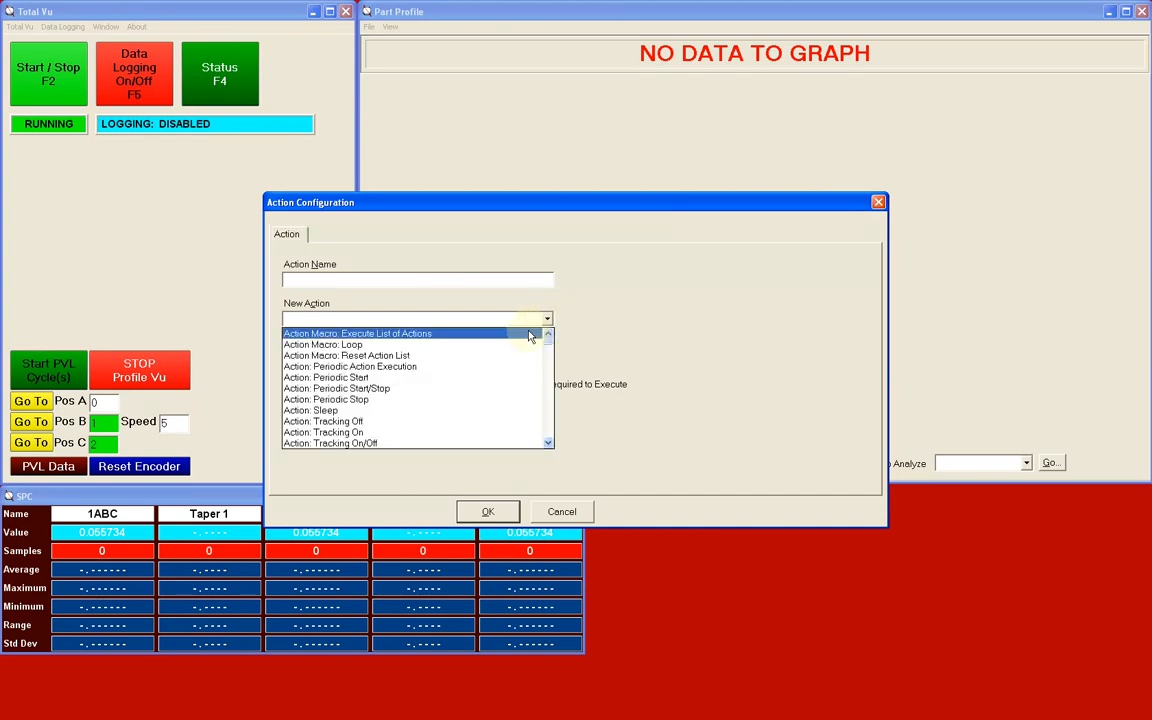
pyautogui.click(531, 334)
pyautogui.moveTo(404, 283); pyautogui.dragTo(257, 291)
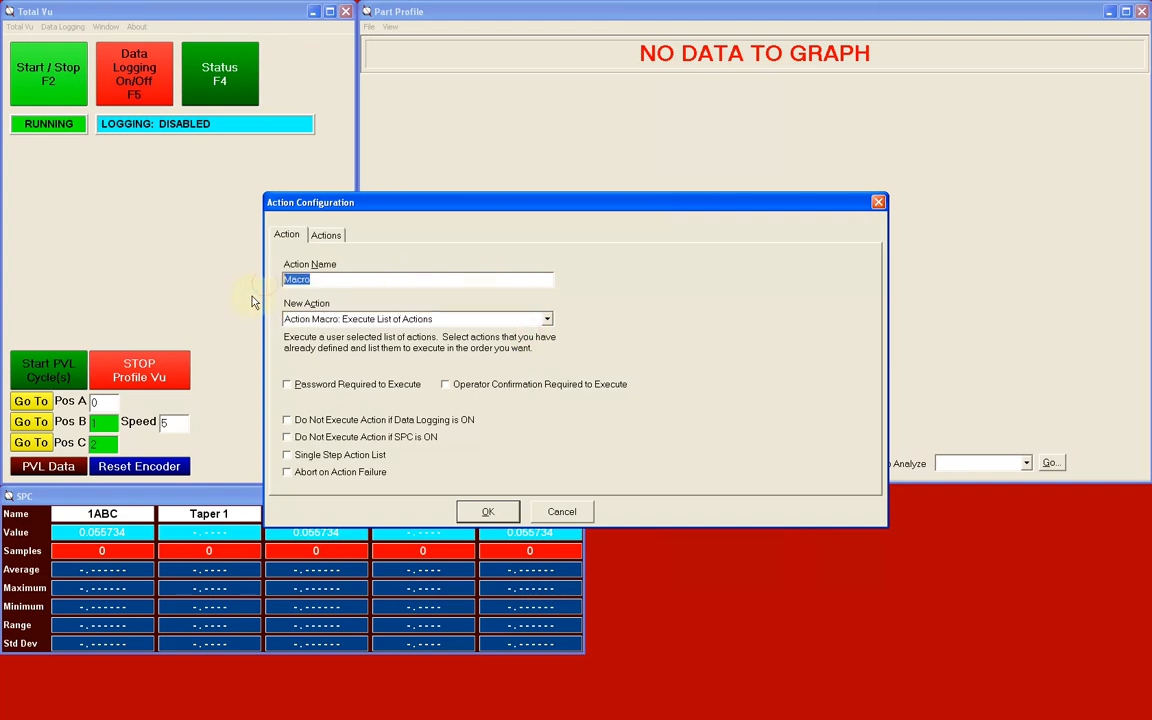
pyautogui.write('Next Part Macro')
# - Include Next Multi and Next Profile, in that order, in the Next Part Macro's action list and save the macro
pyautogui.click(327, 240)
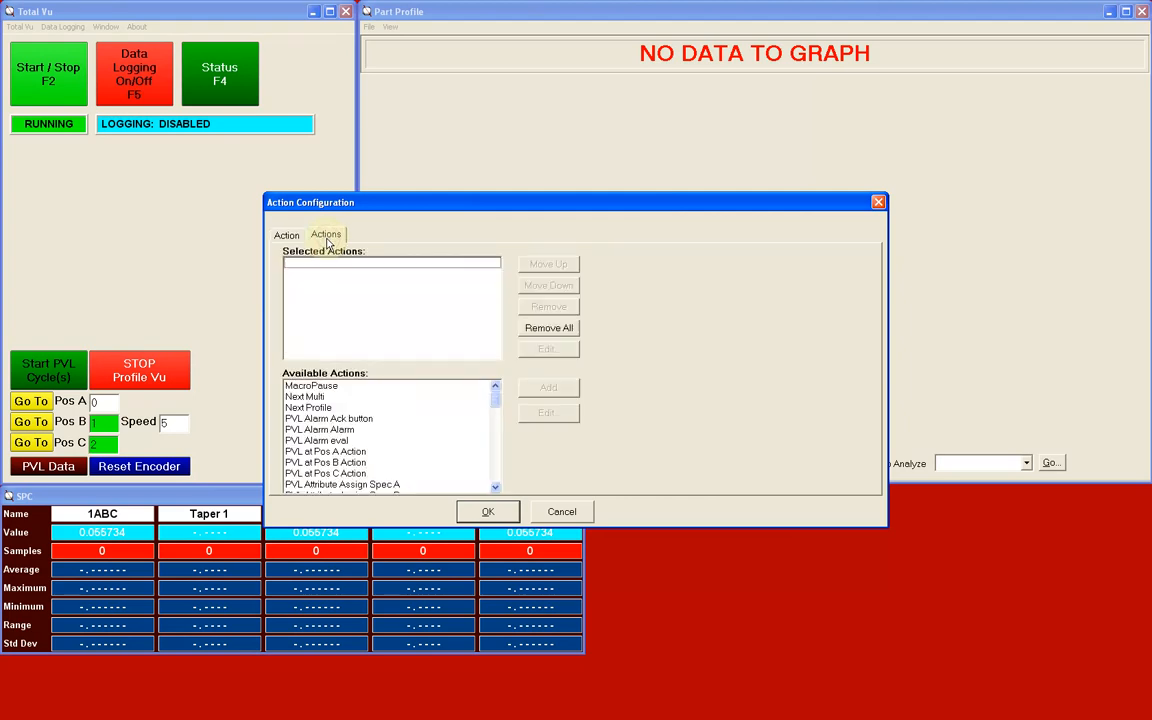
pyautogui.click(322, 397)
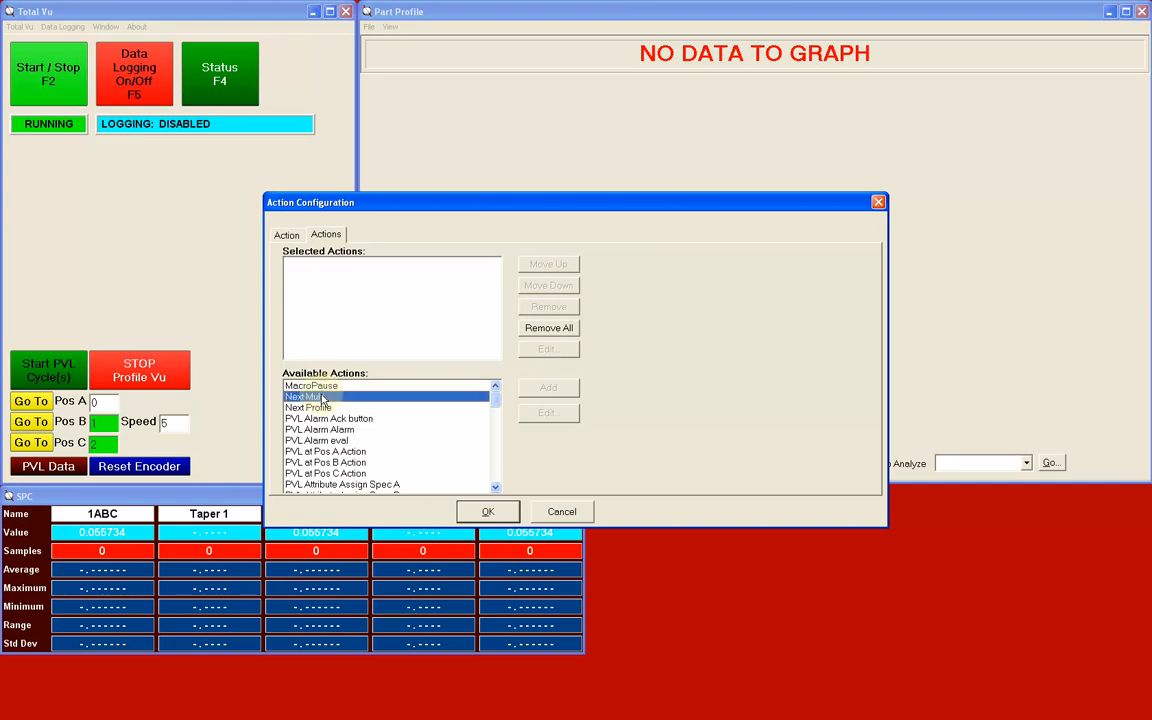
pyautogui.click(546, 390)
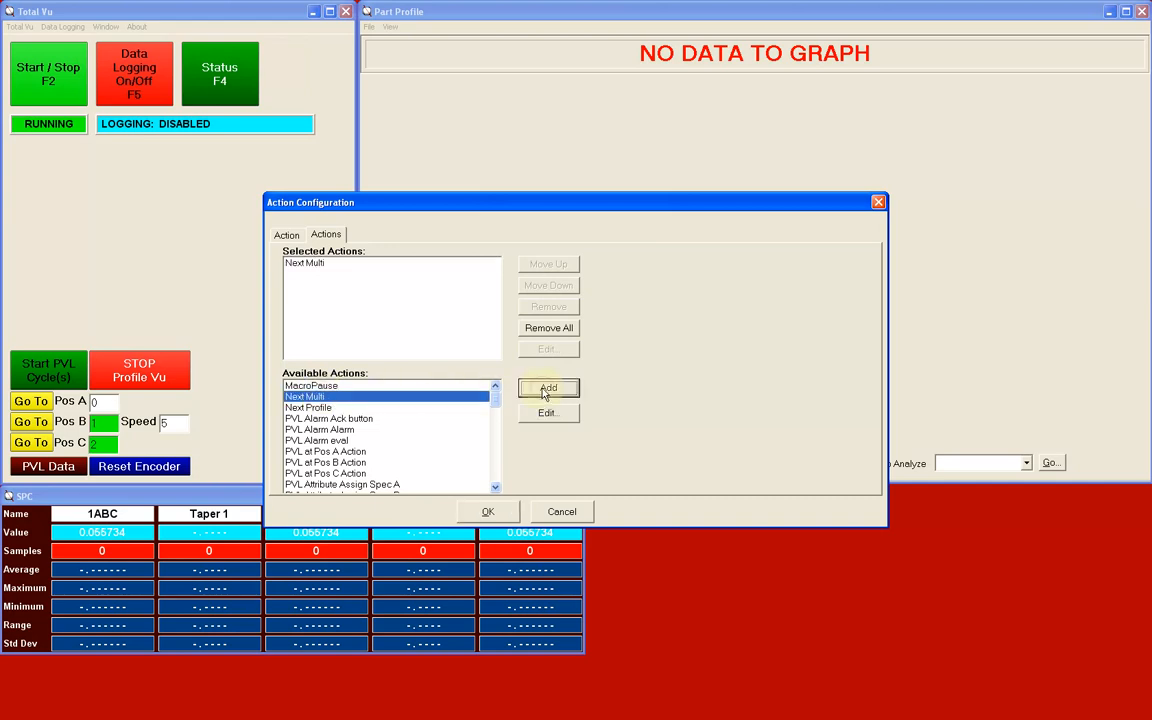
pyautogui.click(469, 405)
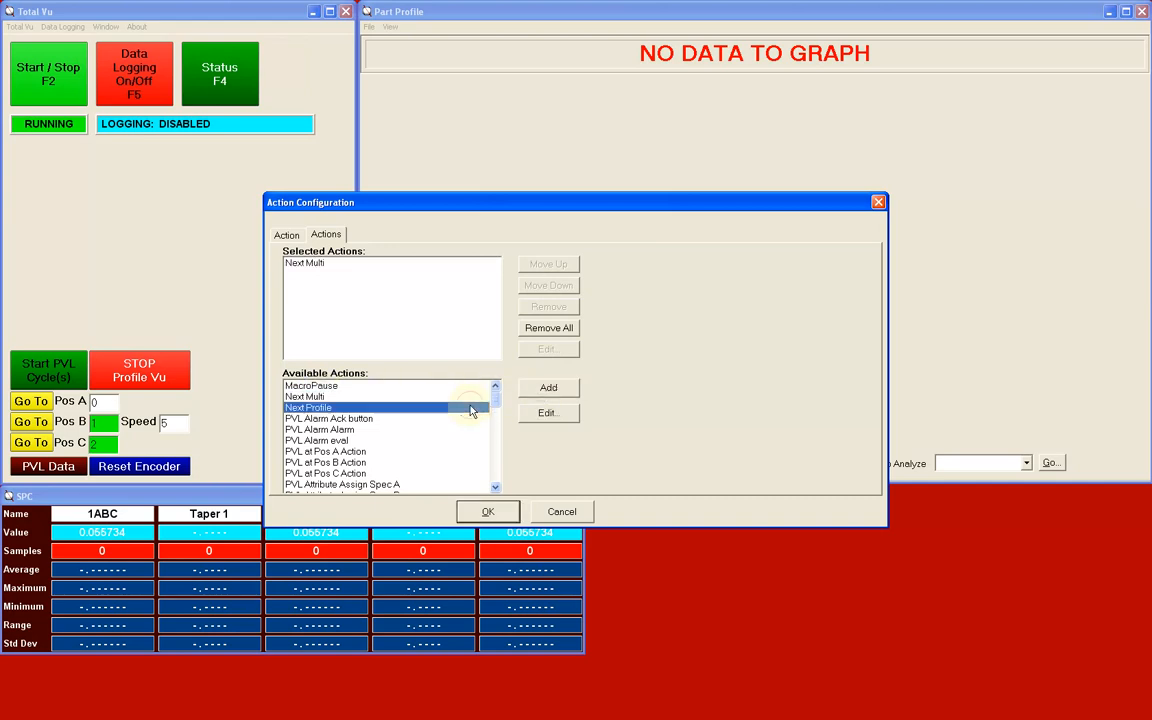
pyautogui.click(546, 388)
pyautogui.click(507, 513)
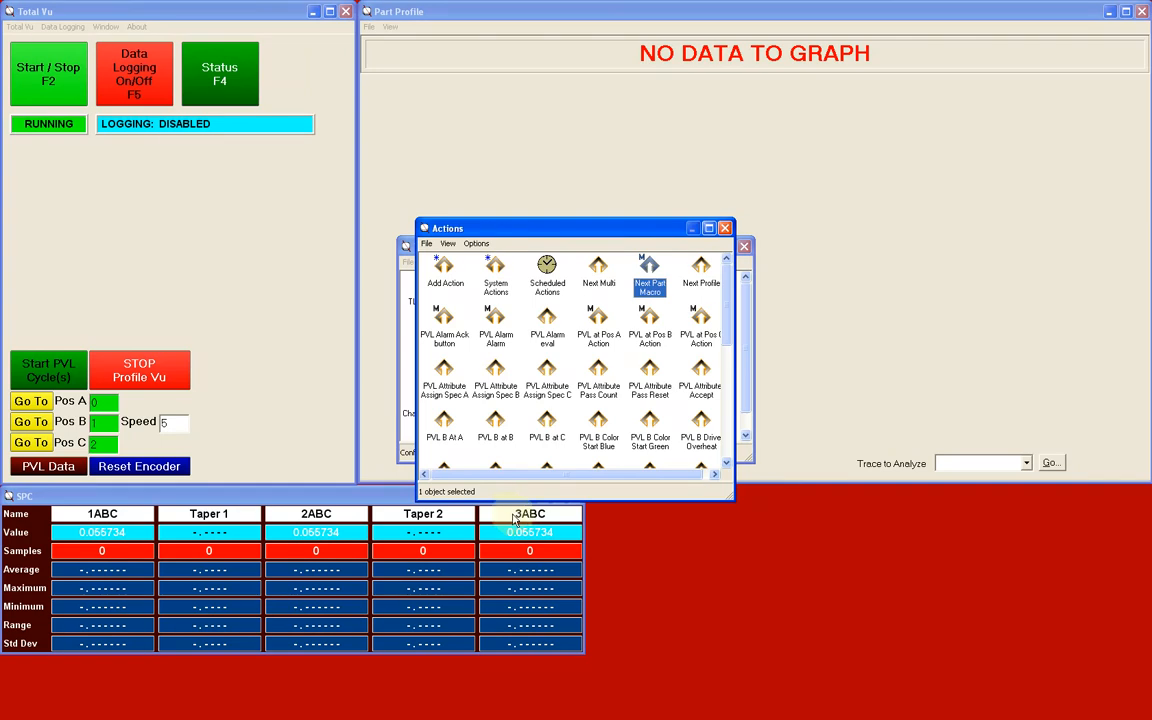
# - Append Next Part Macro to the selected actions of the PVL Start Button macro and save it
pyautogui.moveTo(723, 329); pyautogui.dragTo(703, 440)
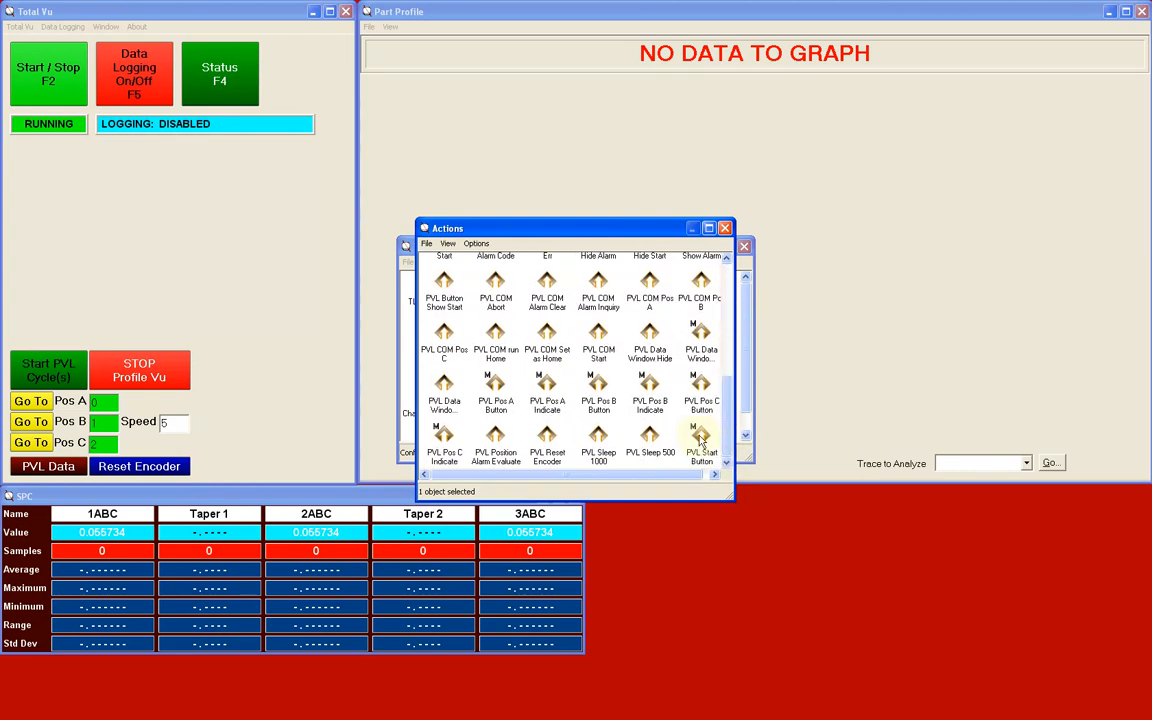
pyautogui.doubleClick(701, 437)
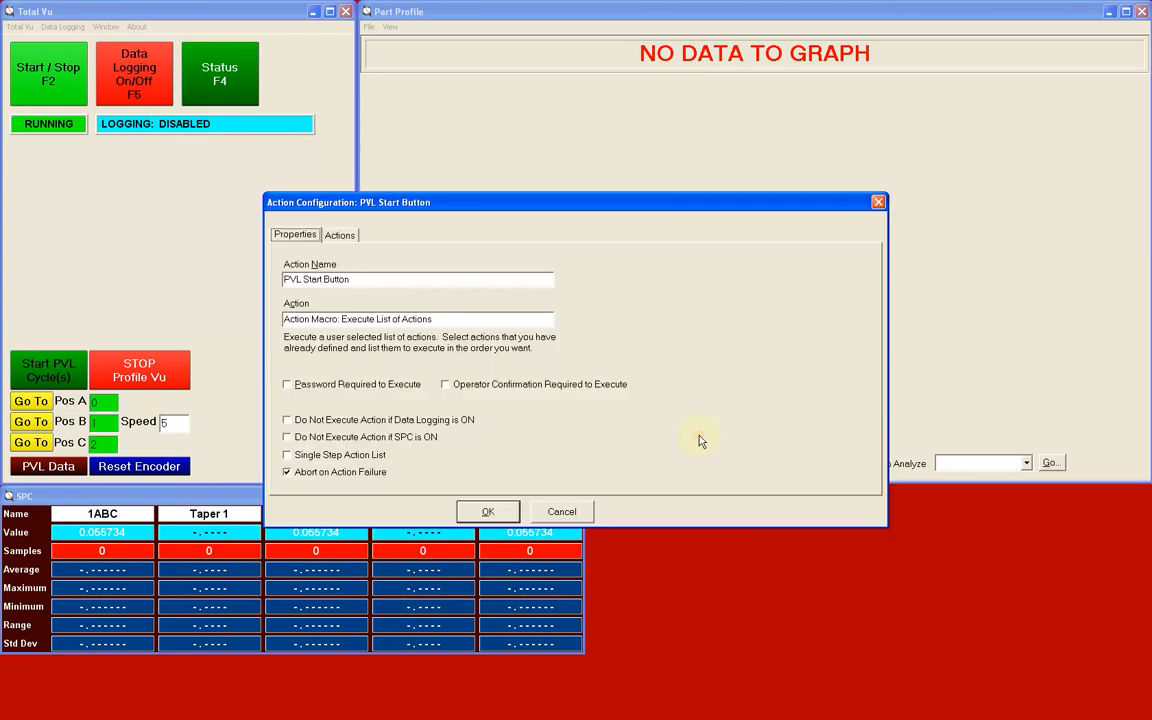
pyautogui.click(342, 236)
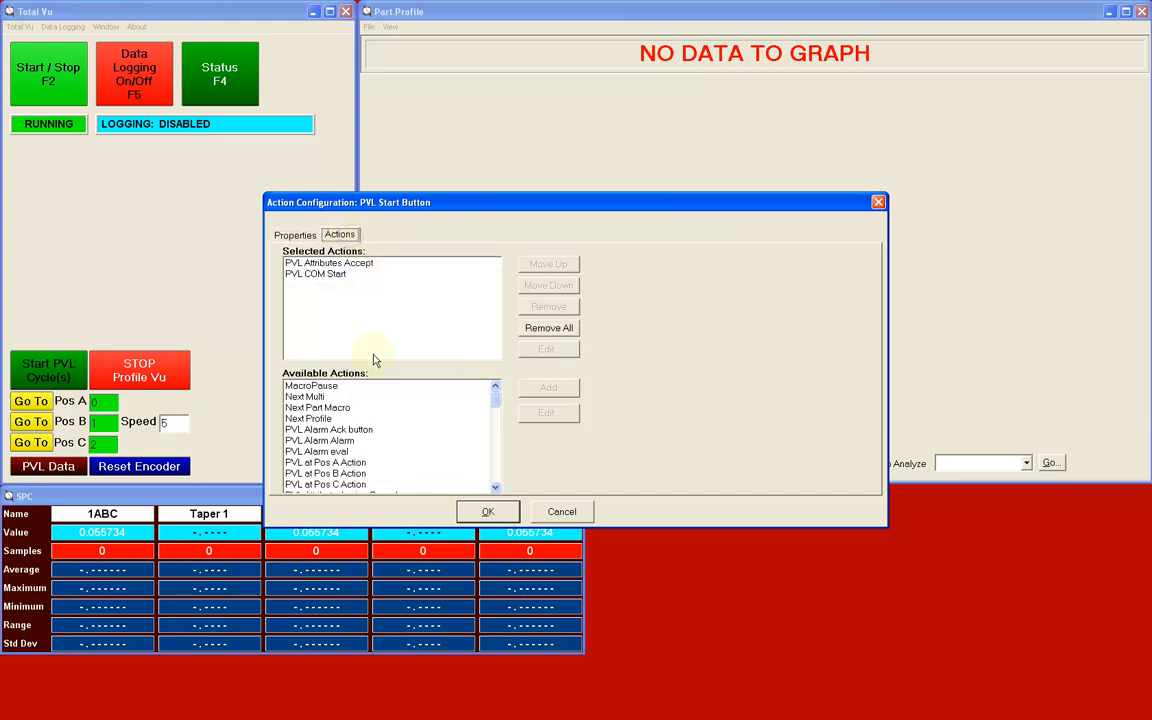
pyautogui.click(332, 407)
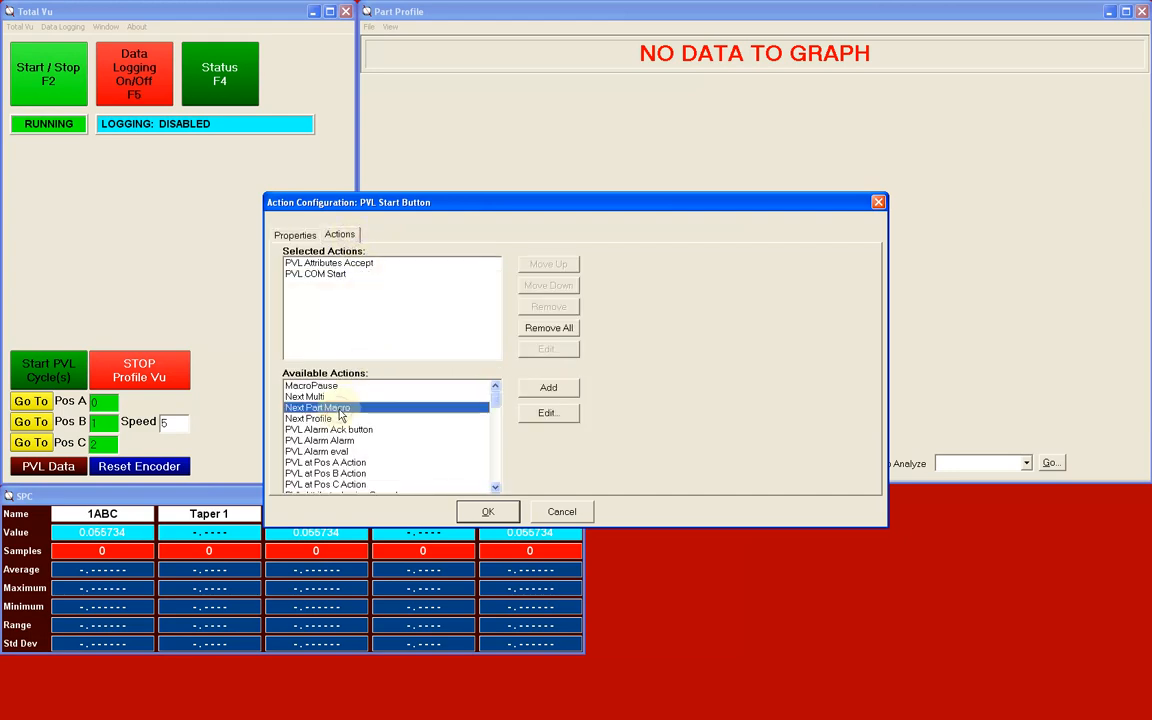
pyautogui.click(541, 391)
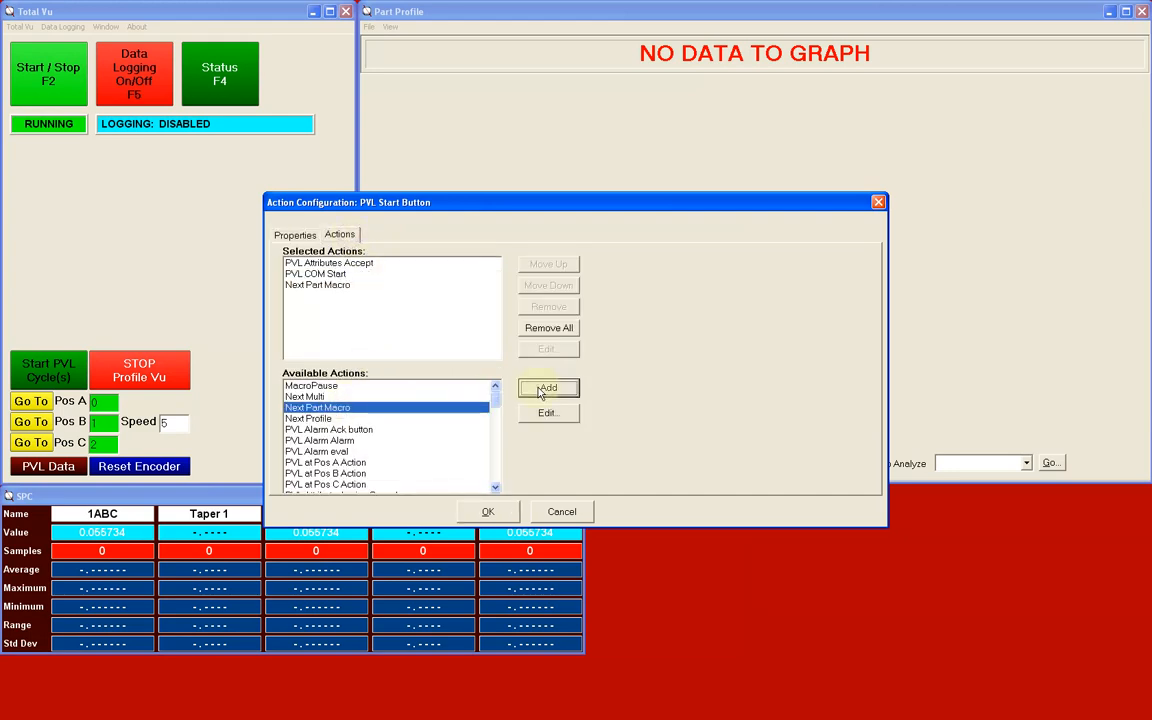
pyautogui.click(488, 512)
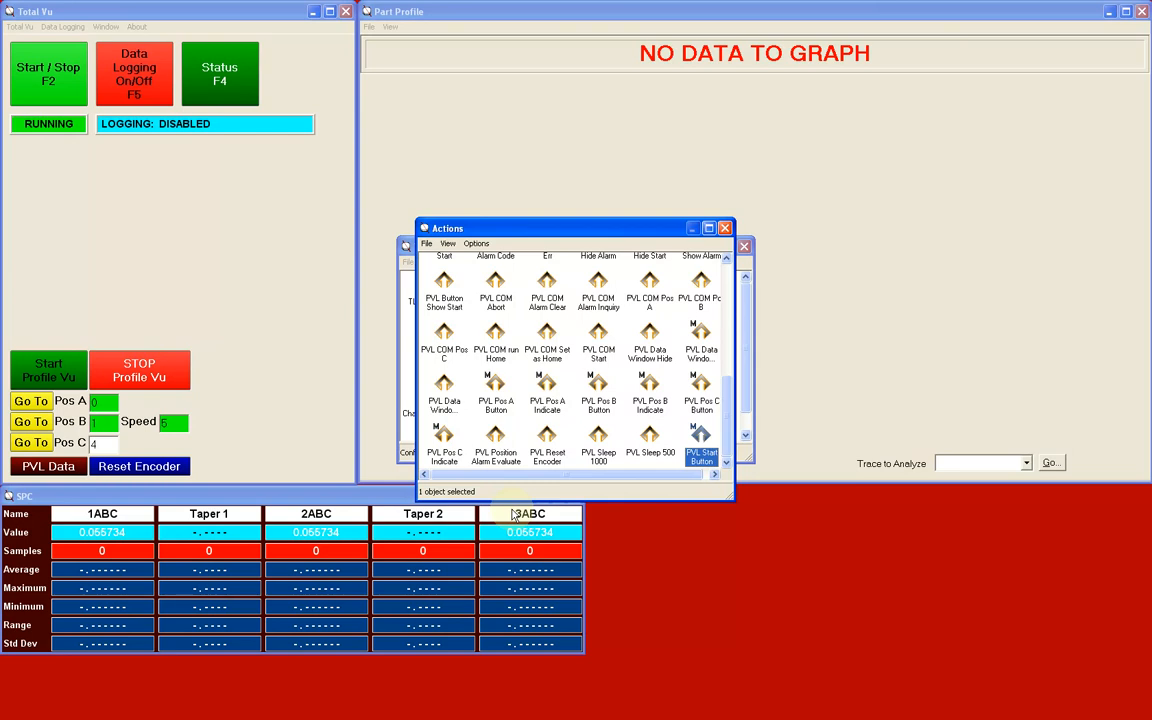
# - Add a new action of the type SPC: Stop with the name SPCOff
pyautogui.scroll(5, 729, 283)
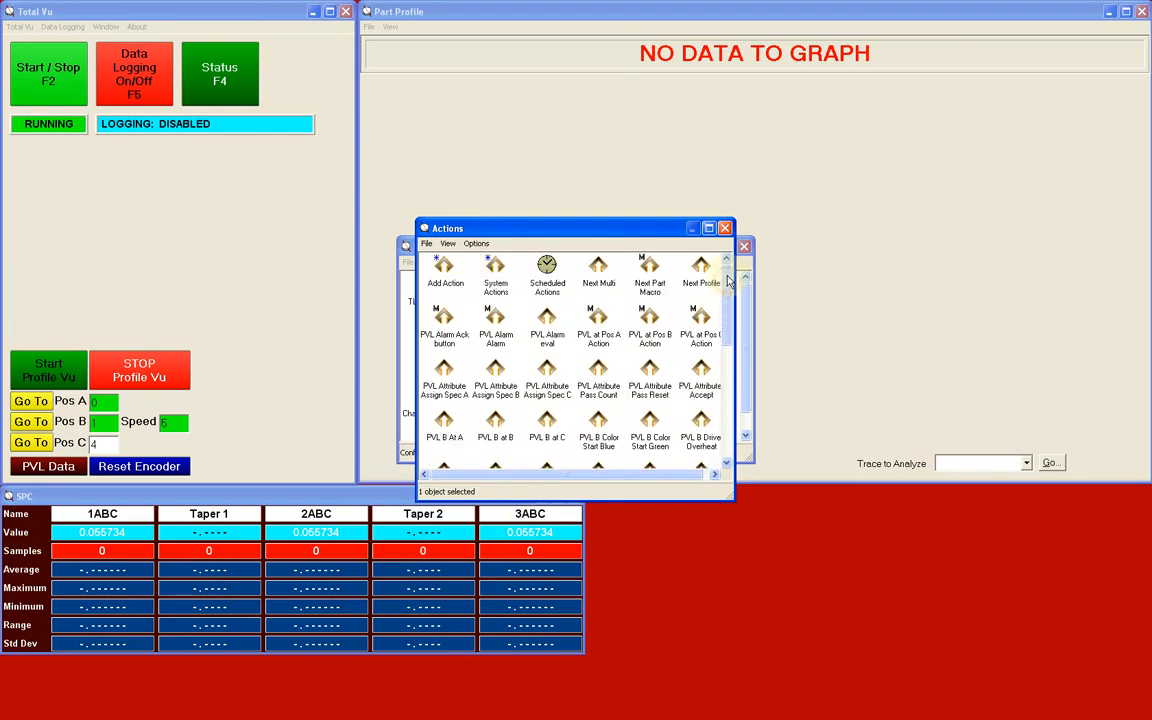
pyautogui.doubleClick(445, 266)
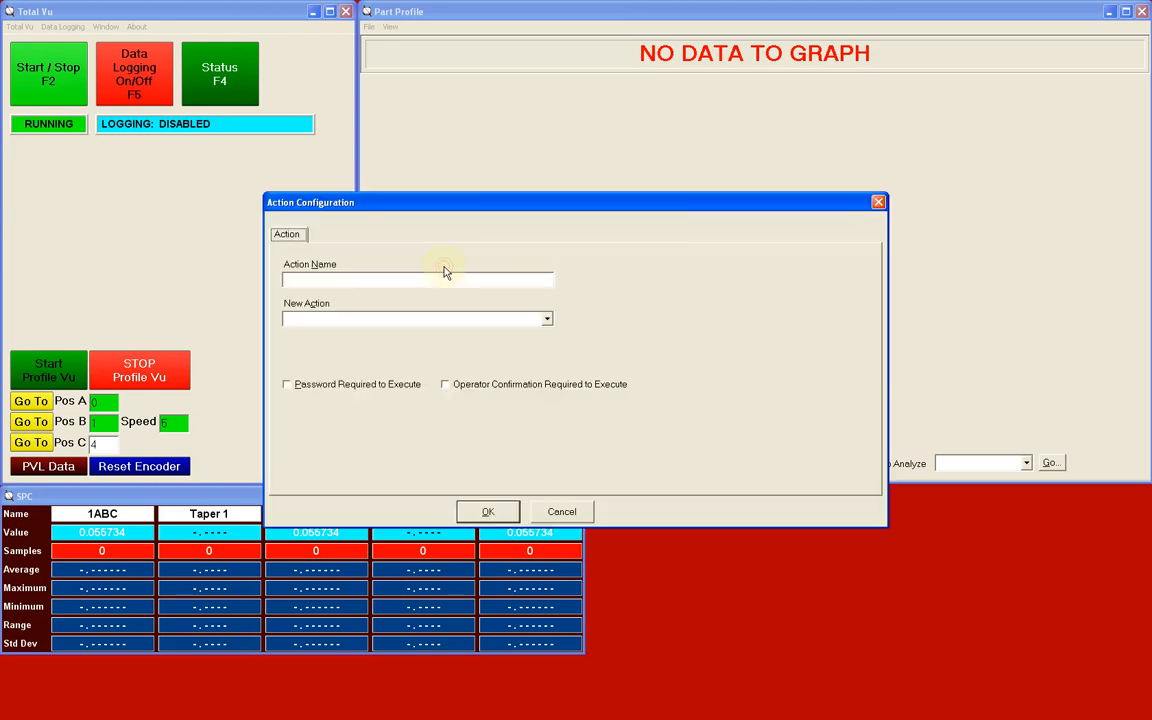
pyautogui.click(547, 319)
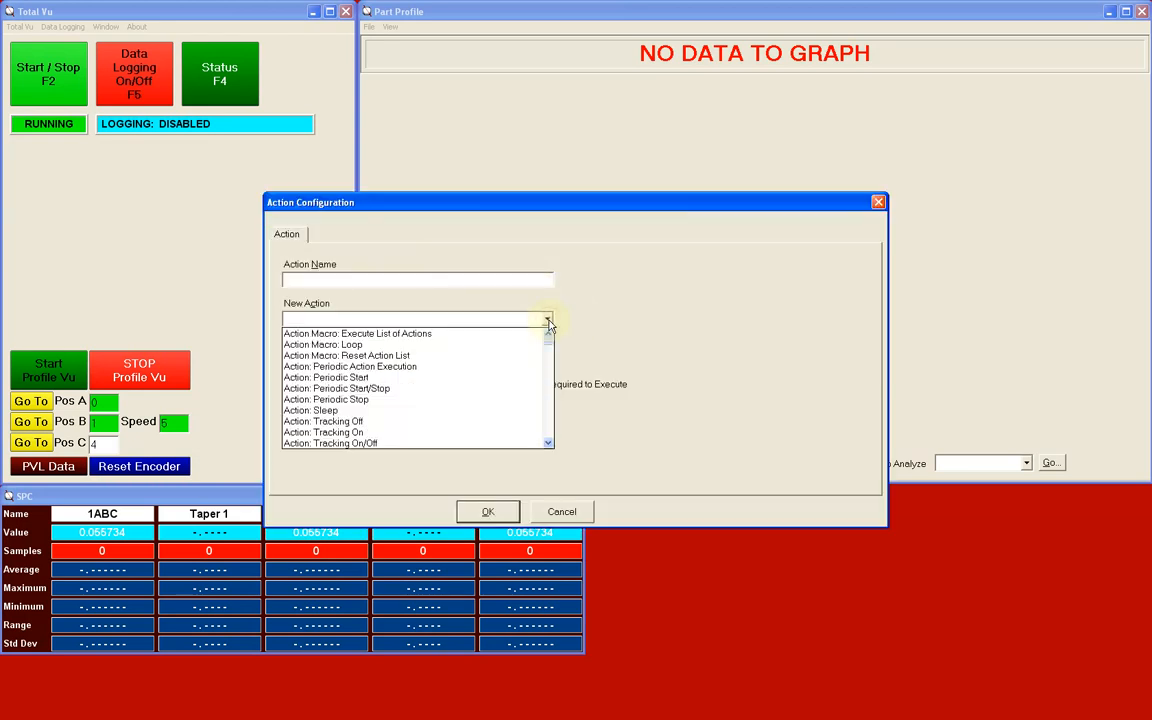
pyautogui.press('t')
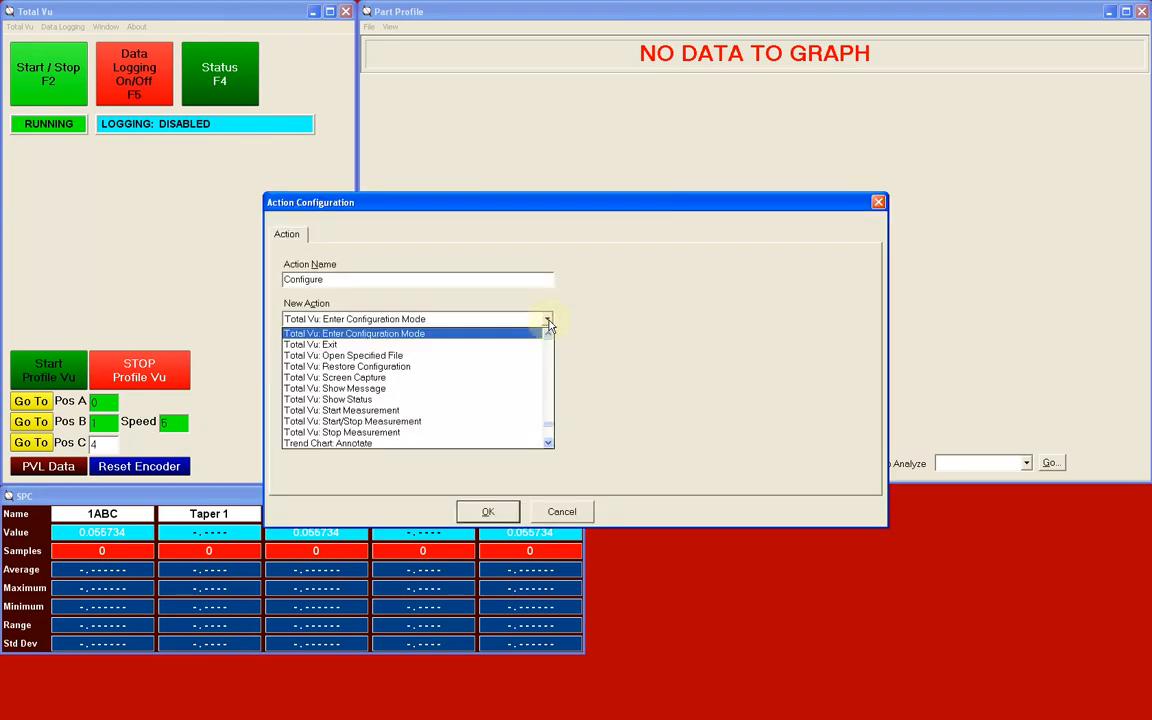
pyautogui.press('Up')
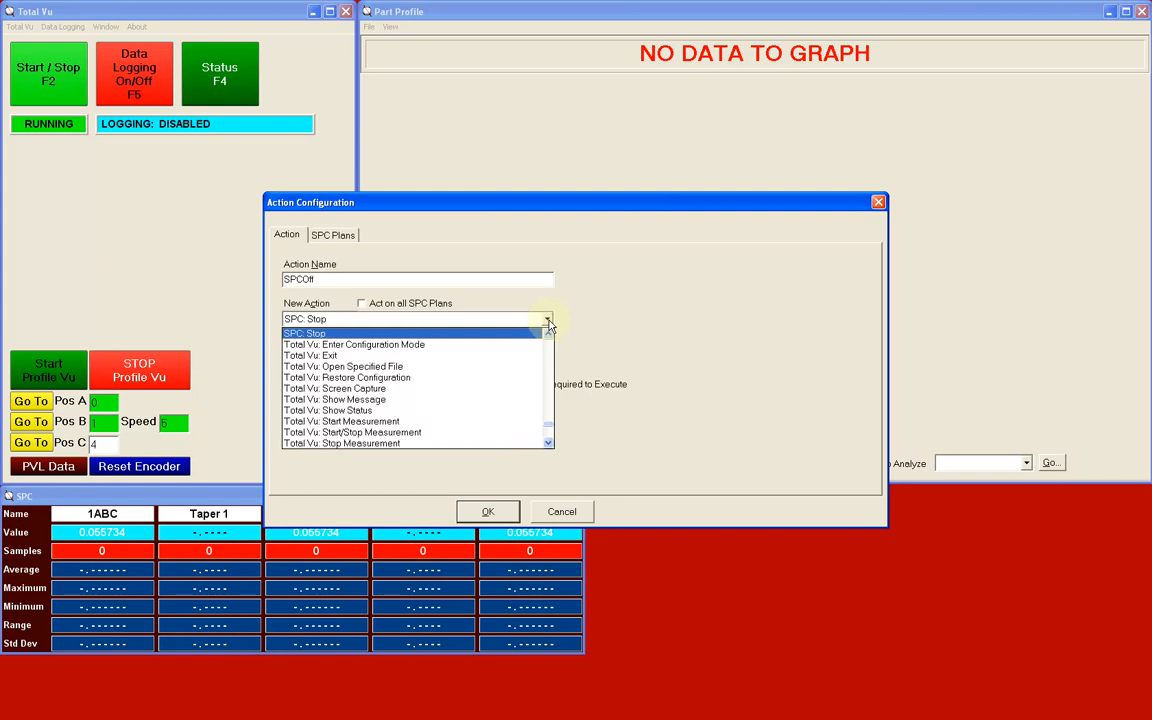
pyautogui.press('Return')
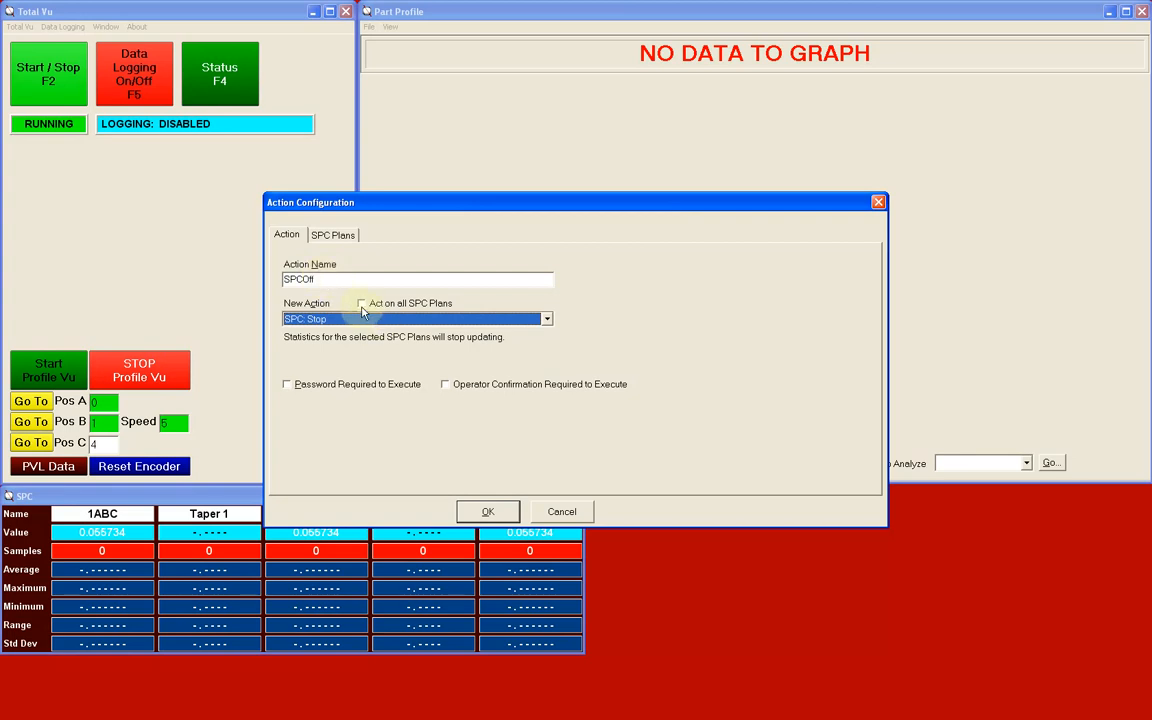
# - Make the SPCOff action act on all SPC plans, save it, and create its counterpart action SPCOn
pyautogui.click(361, 304)
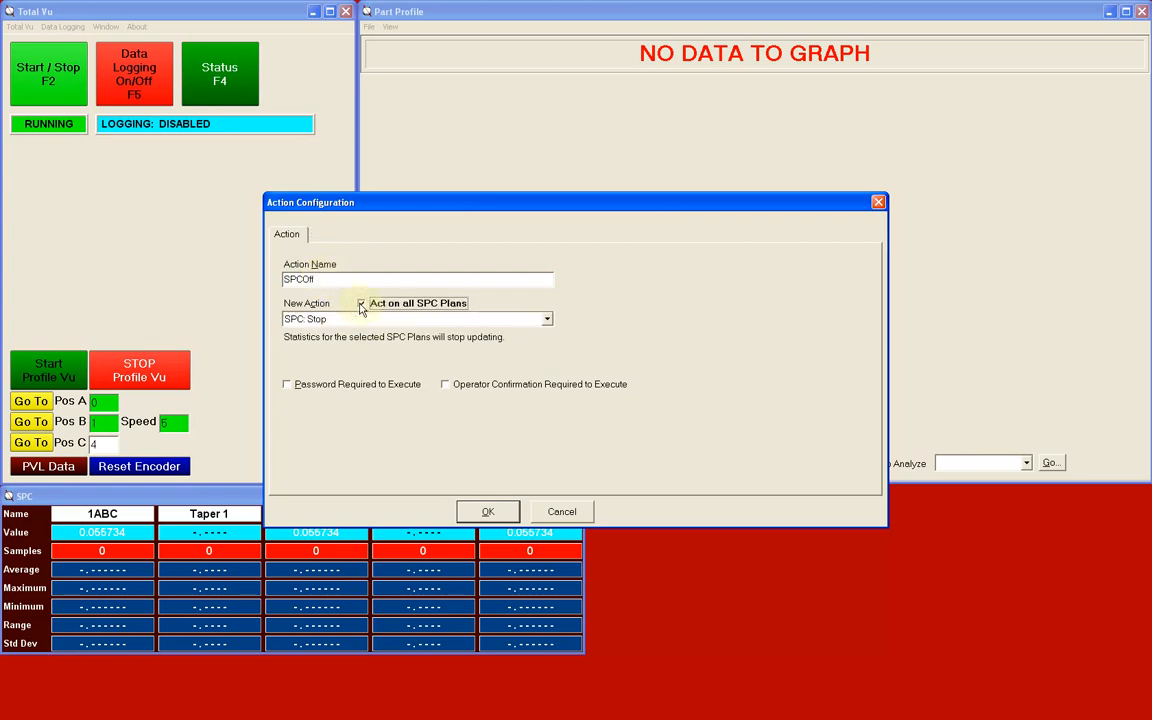
pyautogui.click(489, 512)
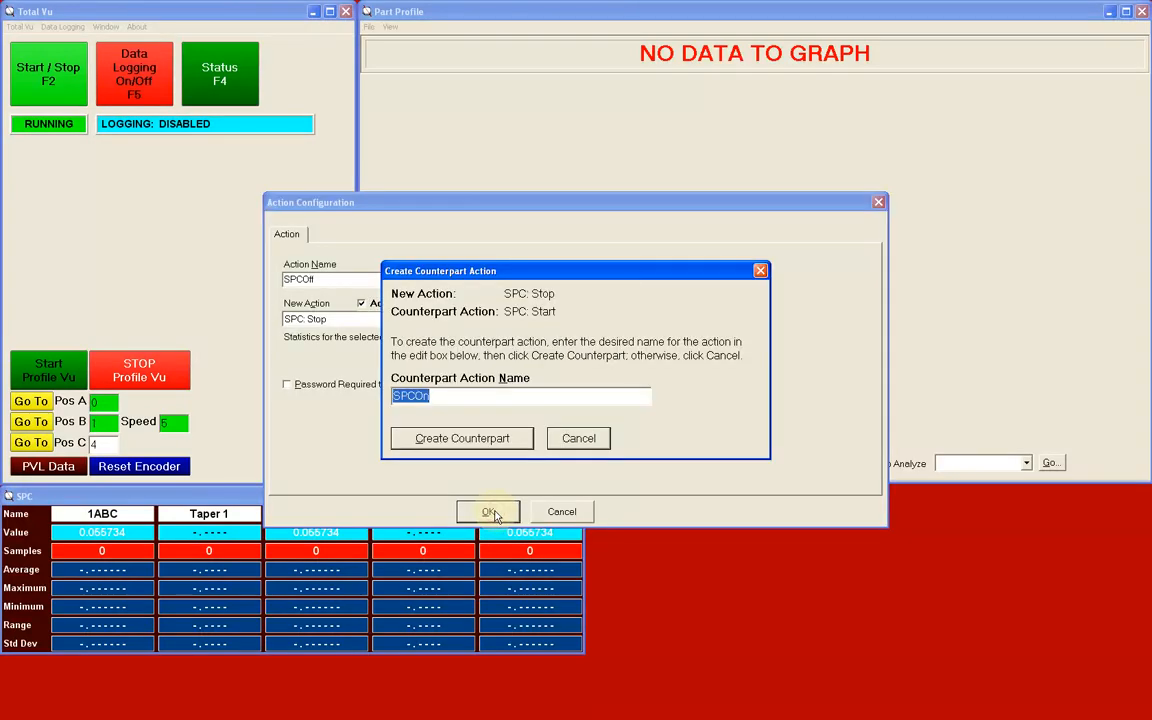
pyautogui.click(492, 444)
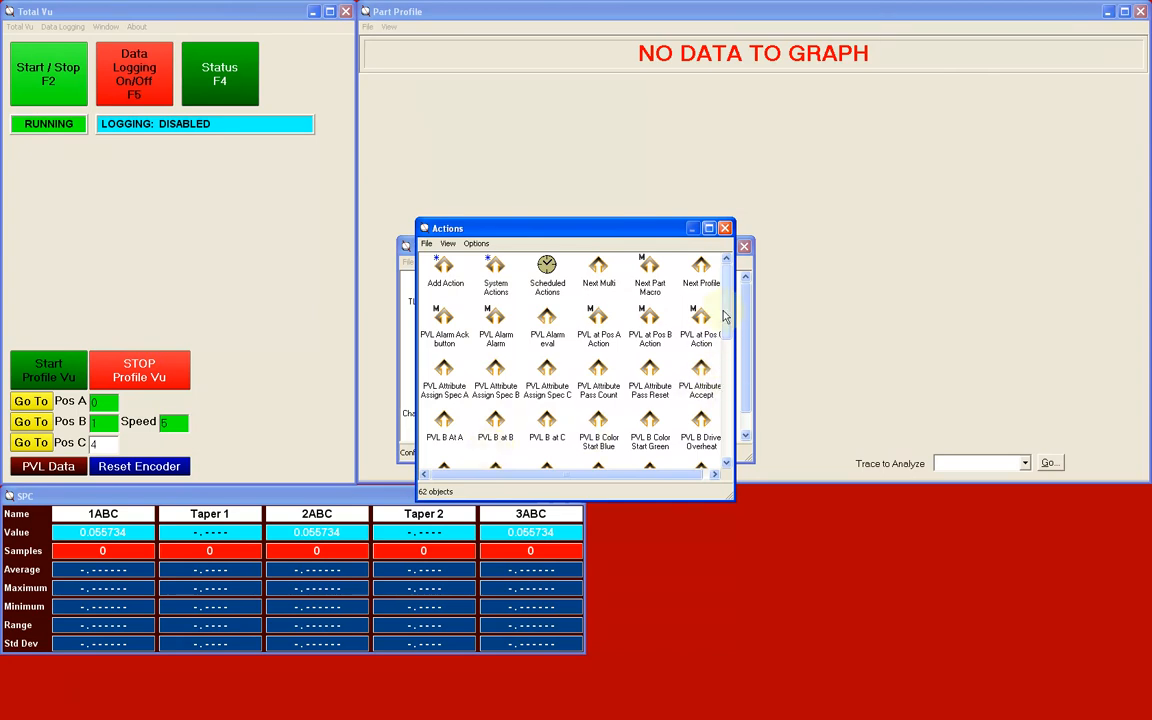
# - Append SPCOn to the selected actions of the PVL Start Button macro and save it
pyautogui.moveTo(727, 316); pyautogui.dragTo(729, 461)
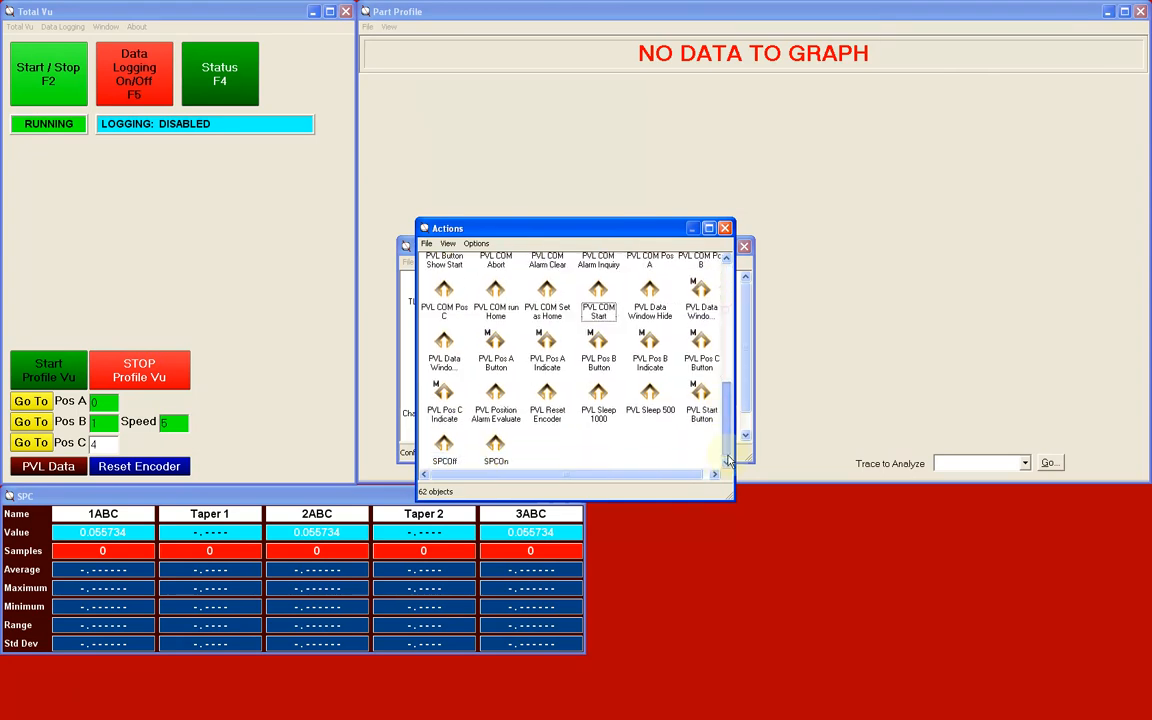
pyautogui.doubleClick(700, 400)
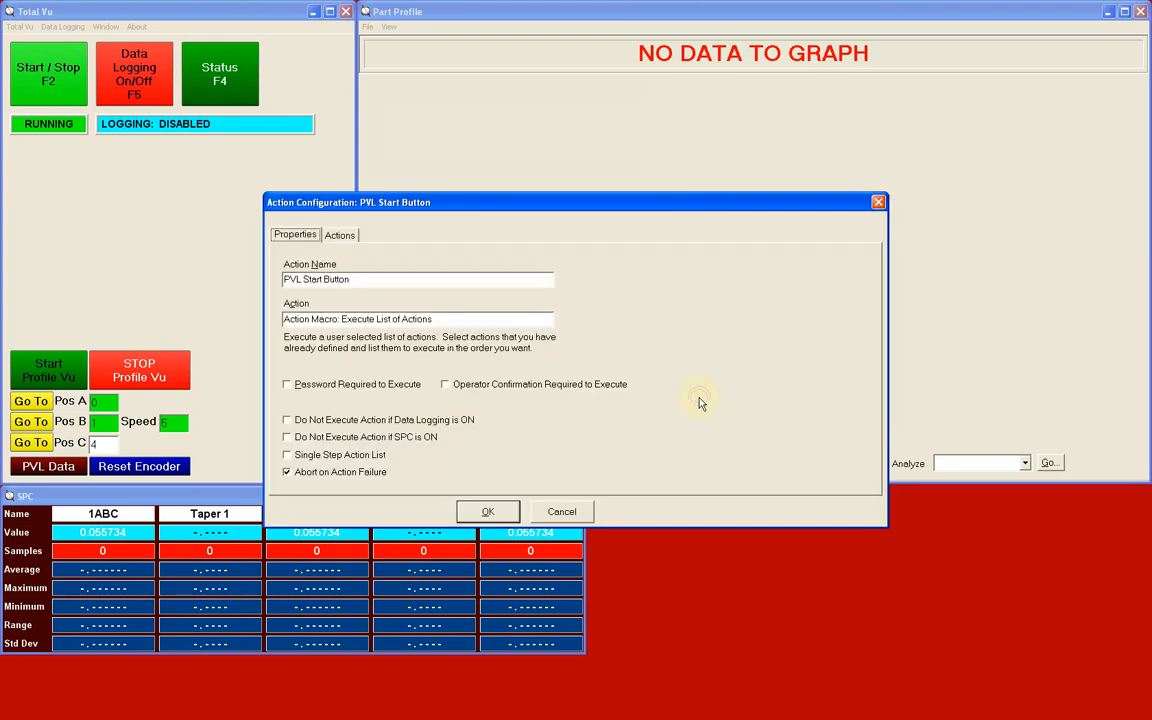
pyautogui.click(342, 236)
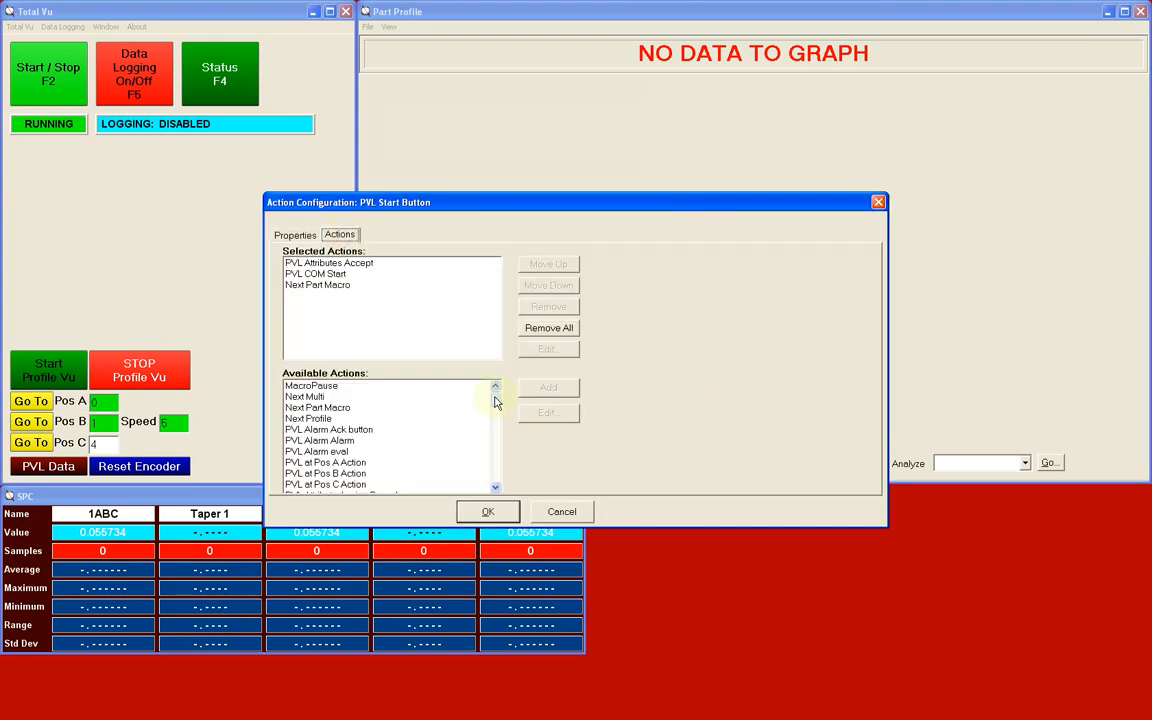
pyautogui.moveTo(495, 399); pyautogui.dragTo(494, 490)
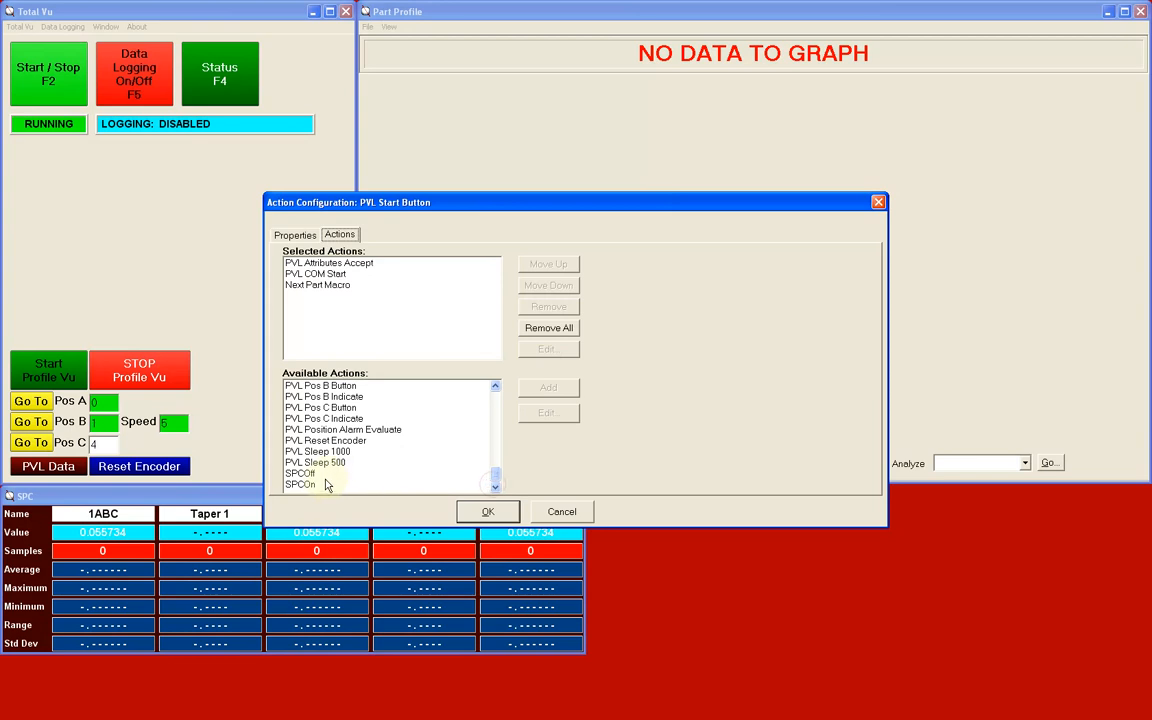
pyautogui.click(380, 484)
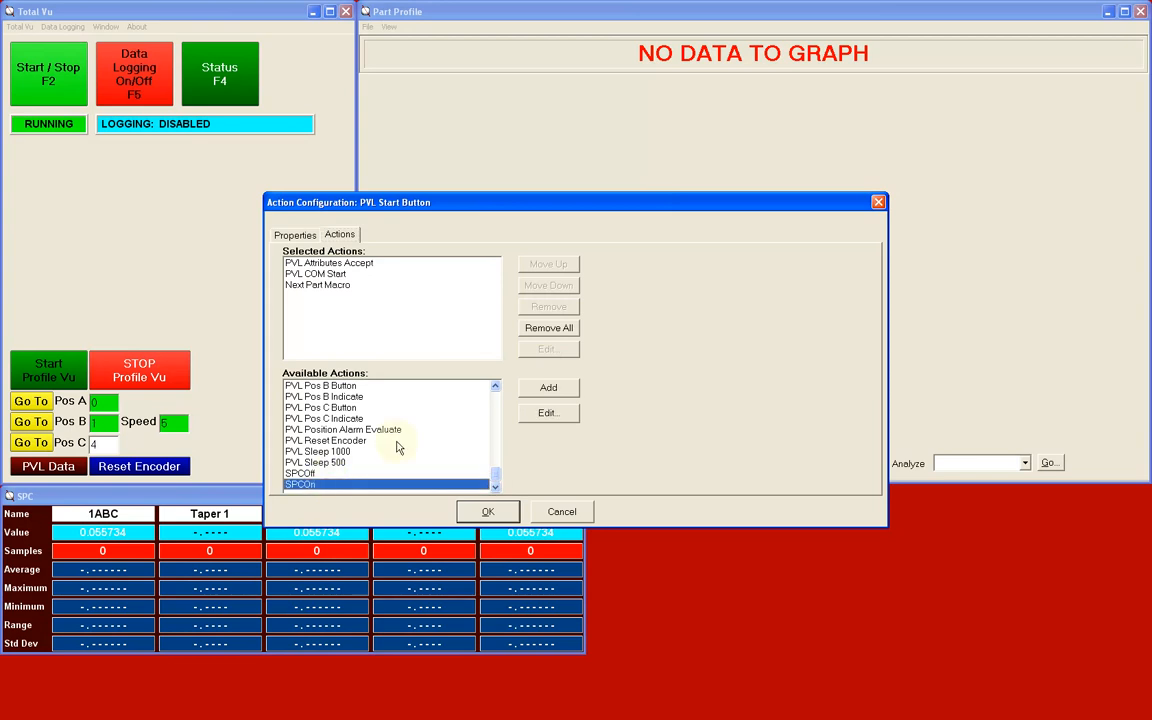
pyautogui.click(544, 393)
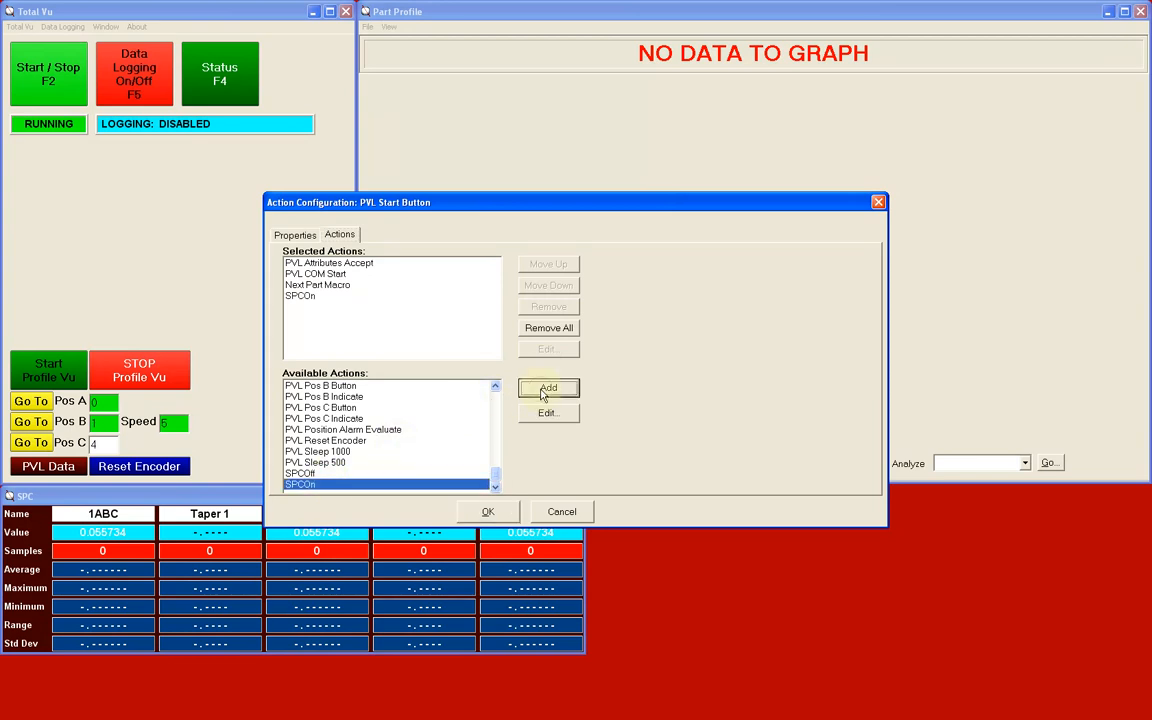
pyautogui.click(505, 516)
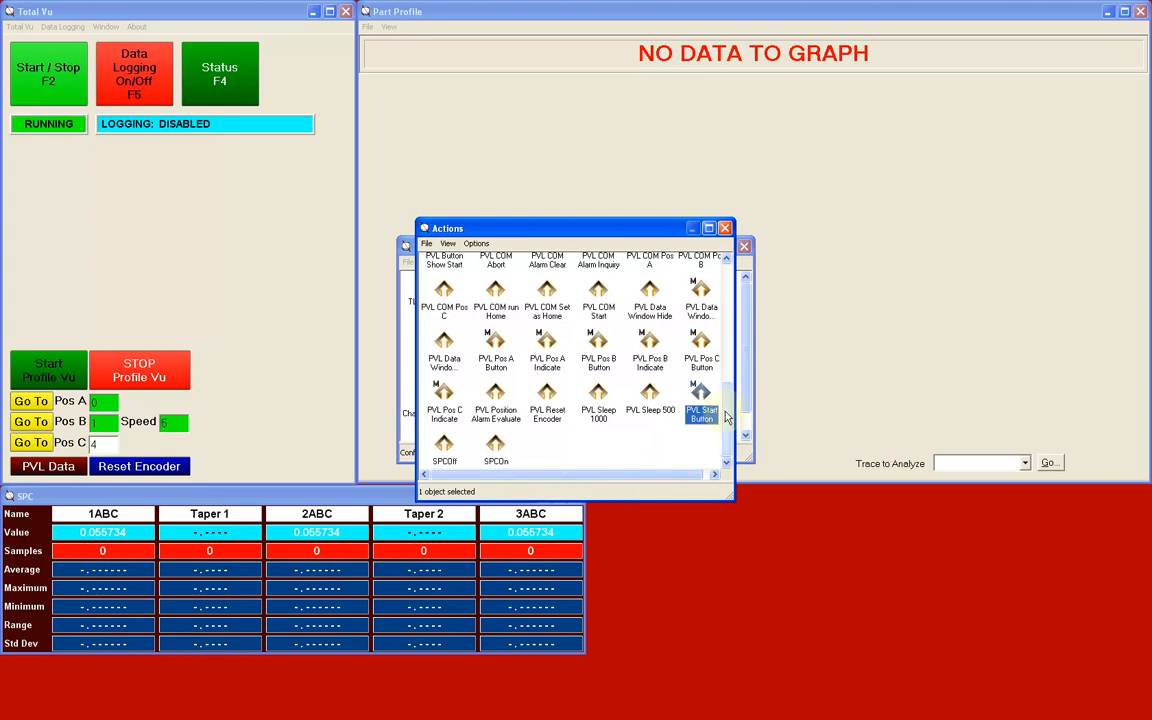
# - Add SPCOff to the selected actions of the PVL at Pos C Action macro, save it, and close the configuration
pyautogui.scroll(3, 705, 360)
pyautogui.scroll(3, 705, 340)
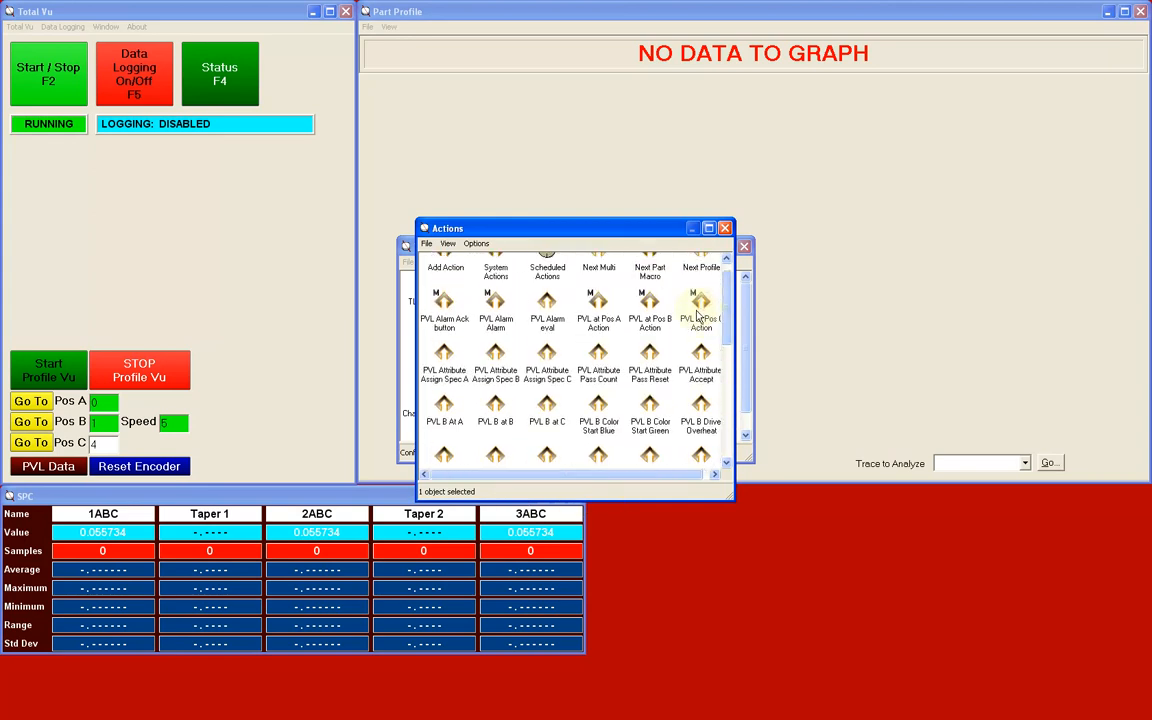
pyautogui.doubleClick(698, 310)
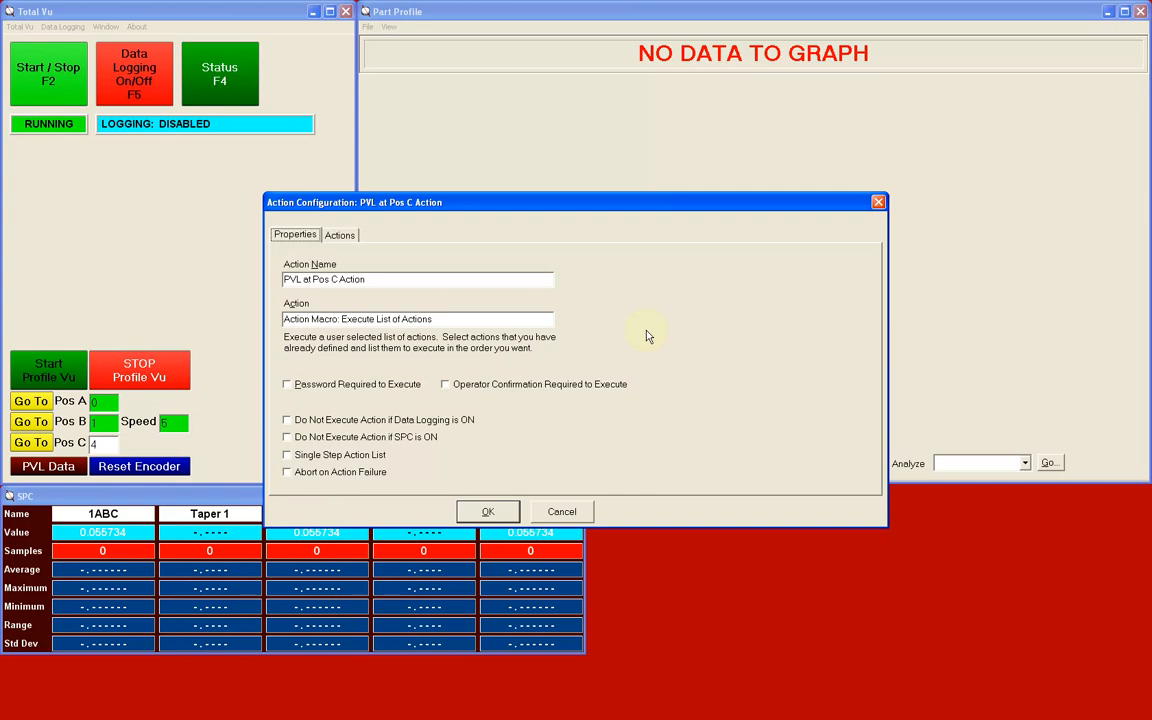
pyautogui.click(351, 240)
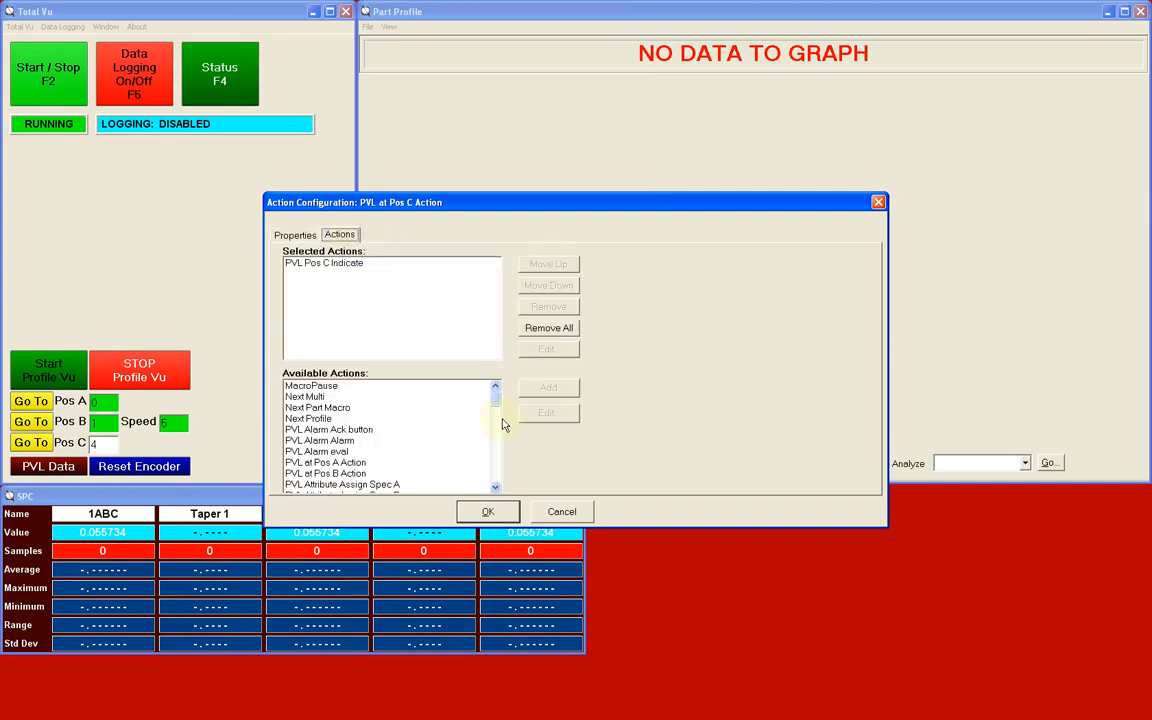
pyautogui.scroll(-5, 498, 430)
pyautogui.scroll(-2, 498, 470)
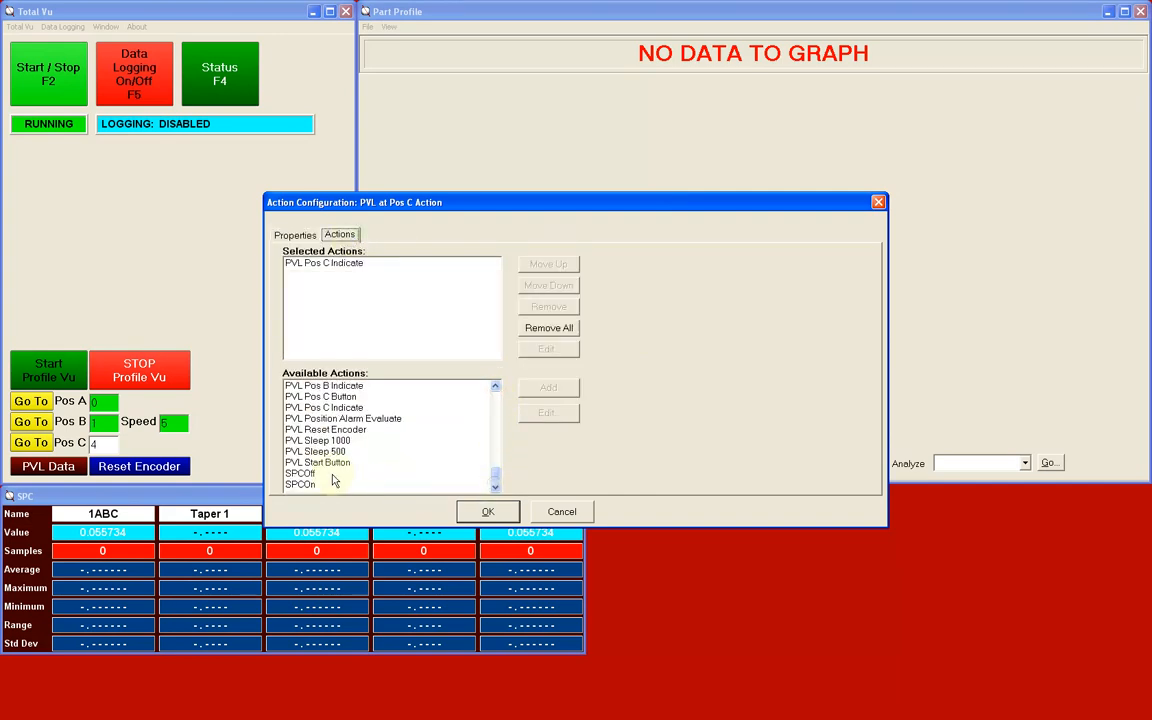
pyautogui.click(300, 473)
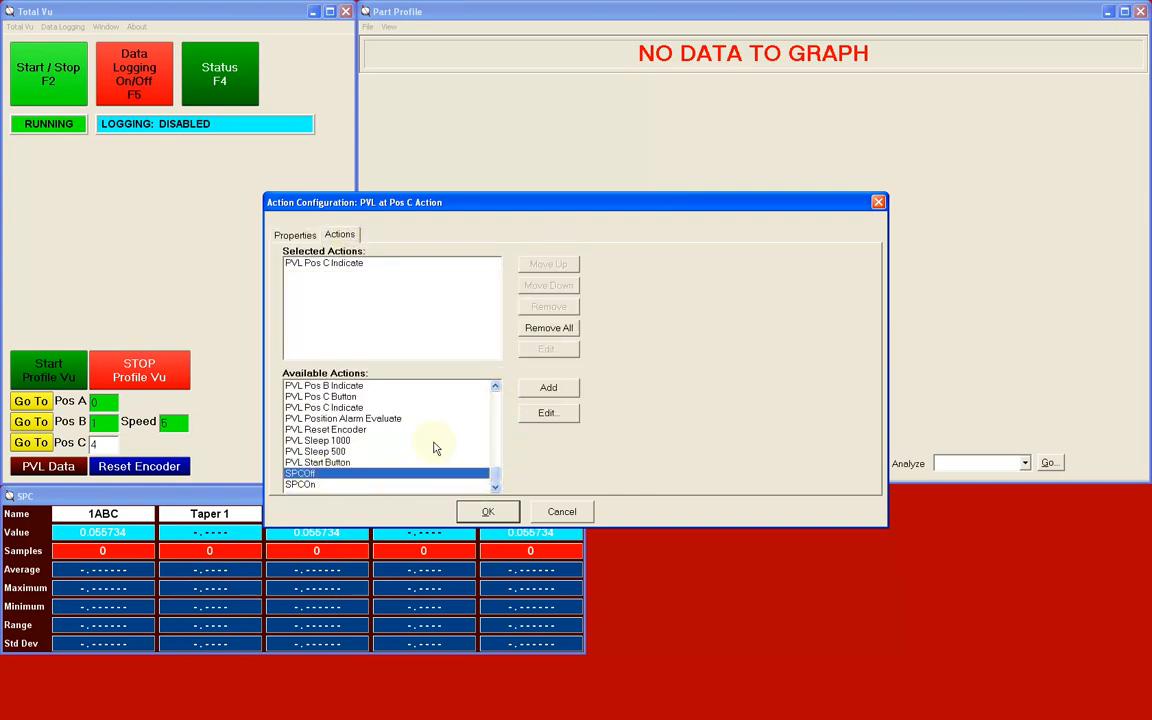
pyautogui.click(546, 391)
pyautogui.click(488, 511)
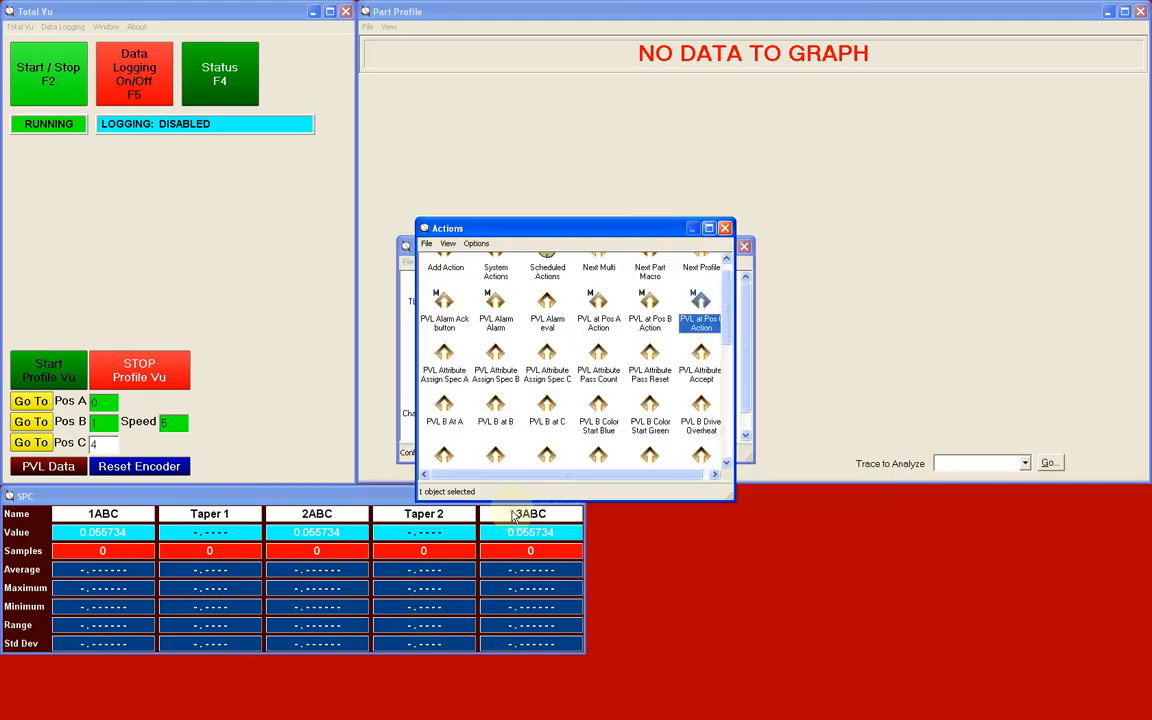
pyautogui.click(726, 229)
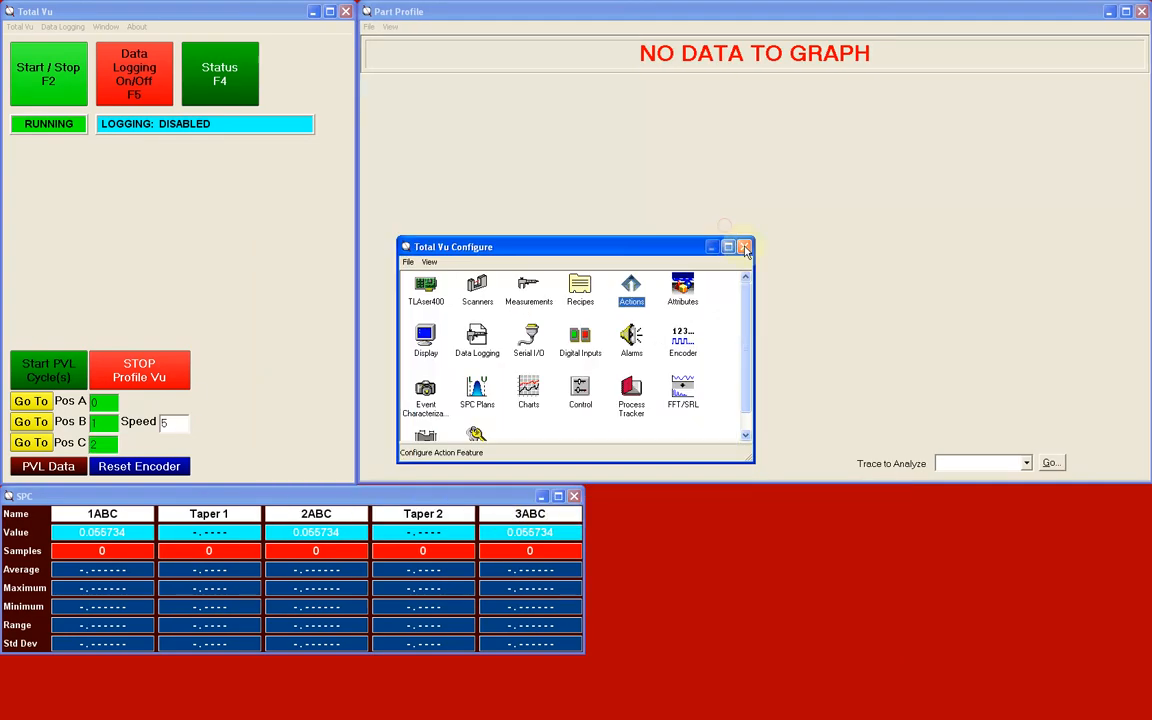
pyautogui.click(745, 247)
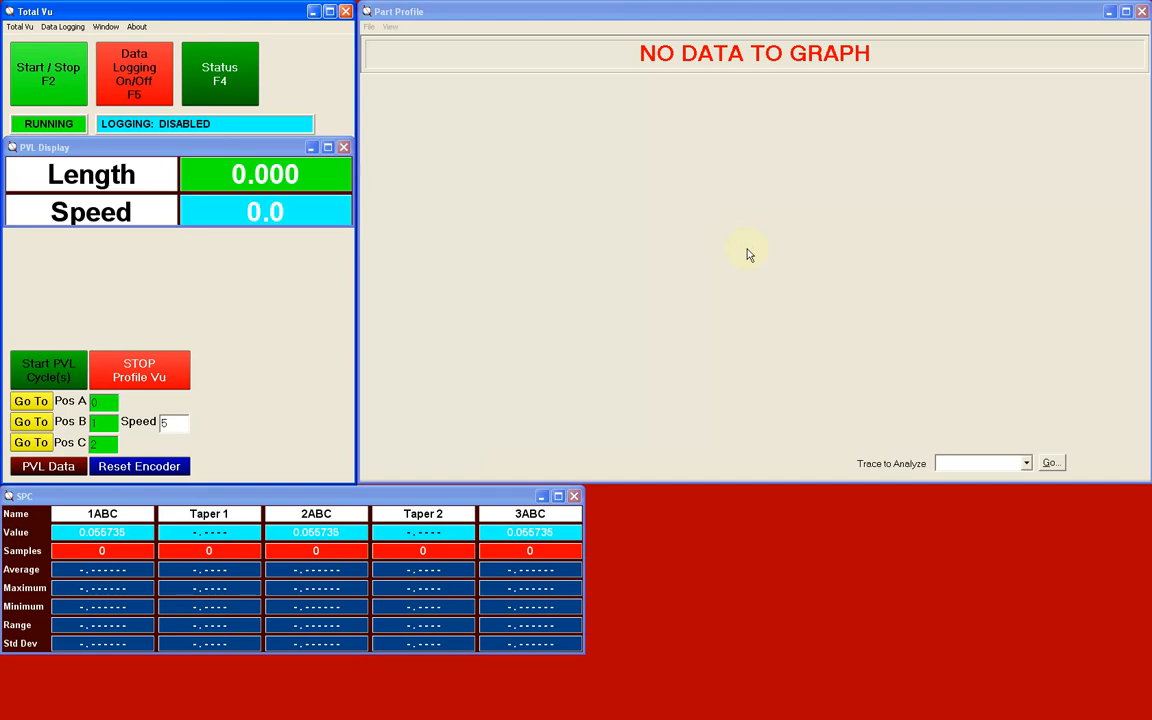
# - Load the V0917 recipe and start a Profile Vu run
pyautogui.click(20, 27)
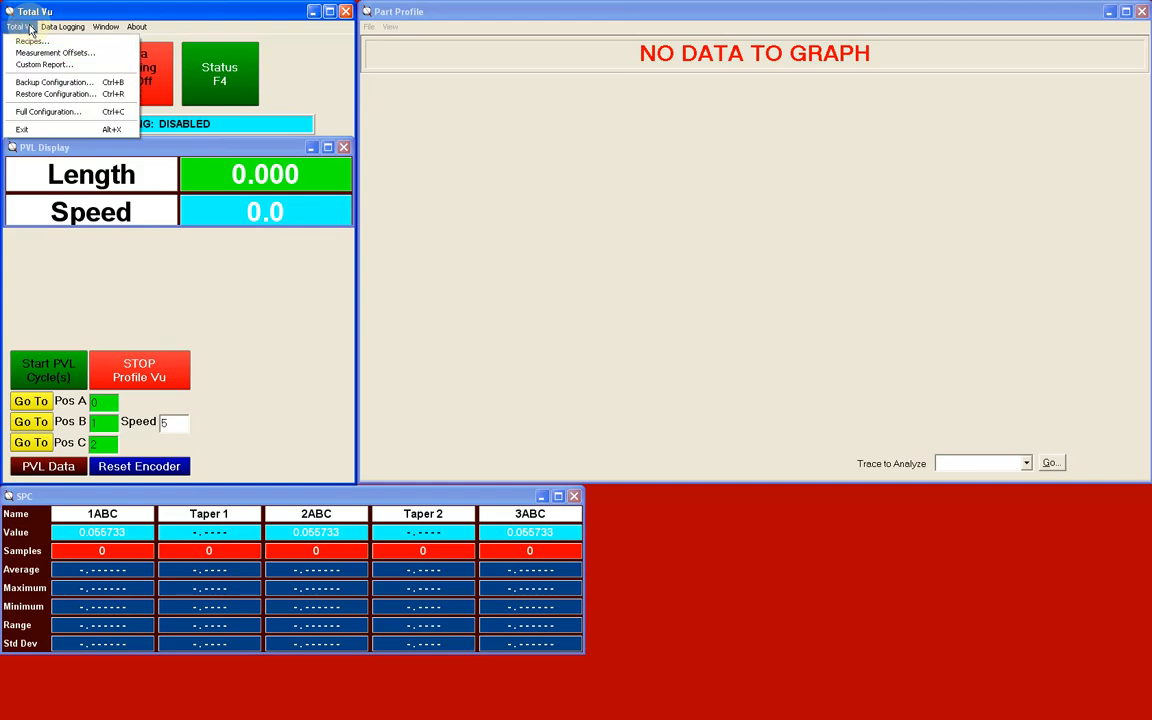
pyautogui.click(31, 41)
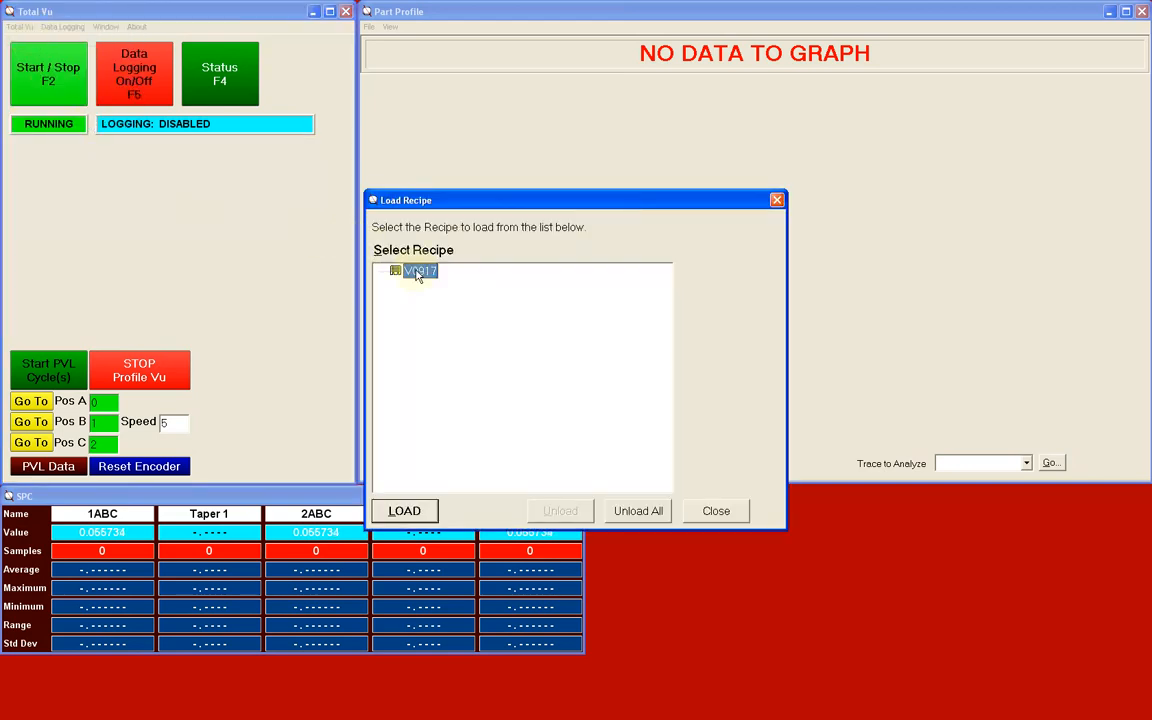
pyautogui.click(404, 511)
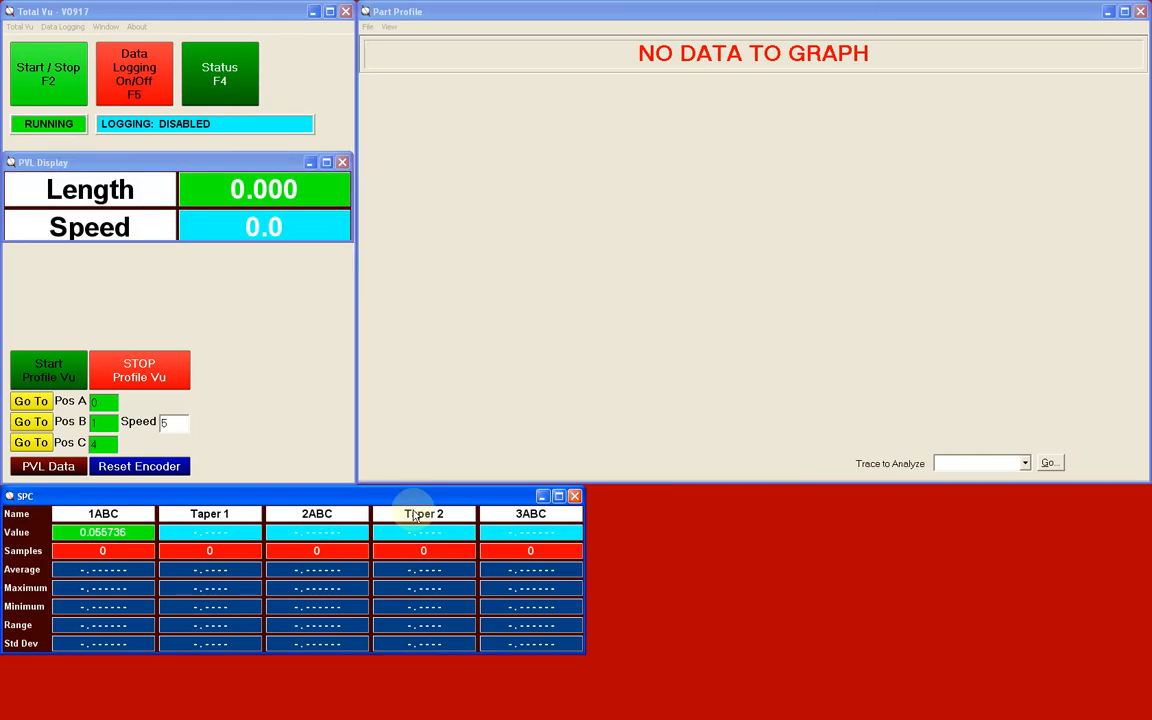
pyautogui.click(47, 377)
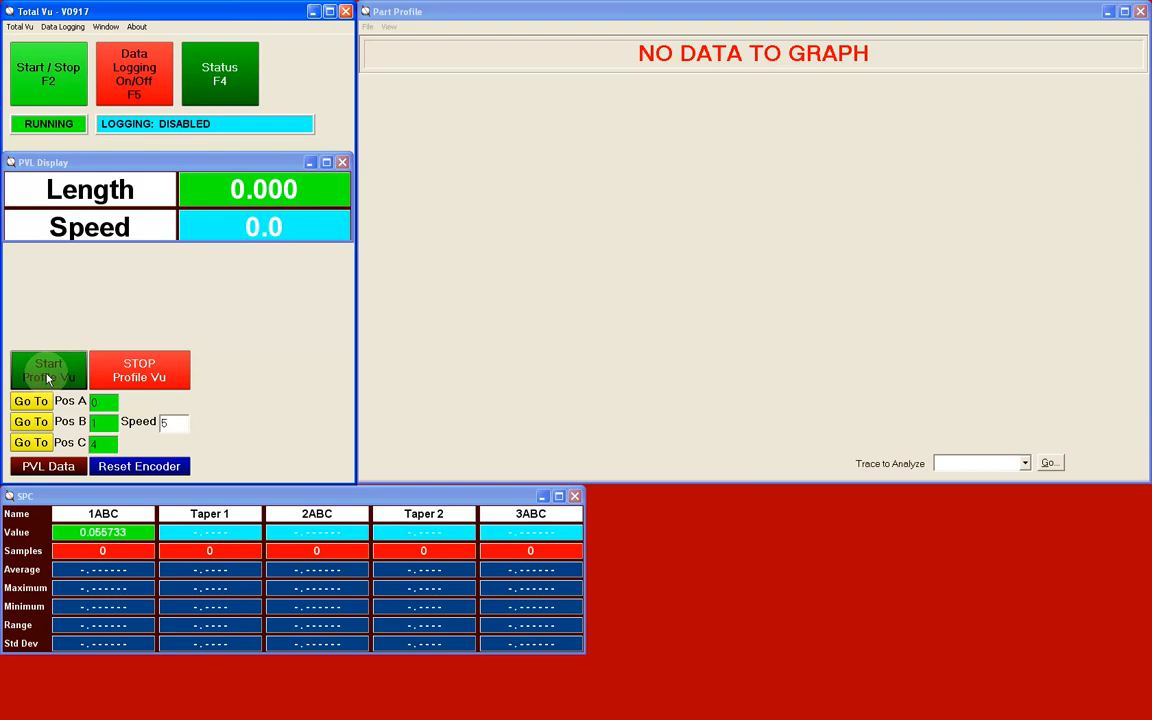